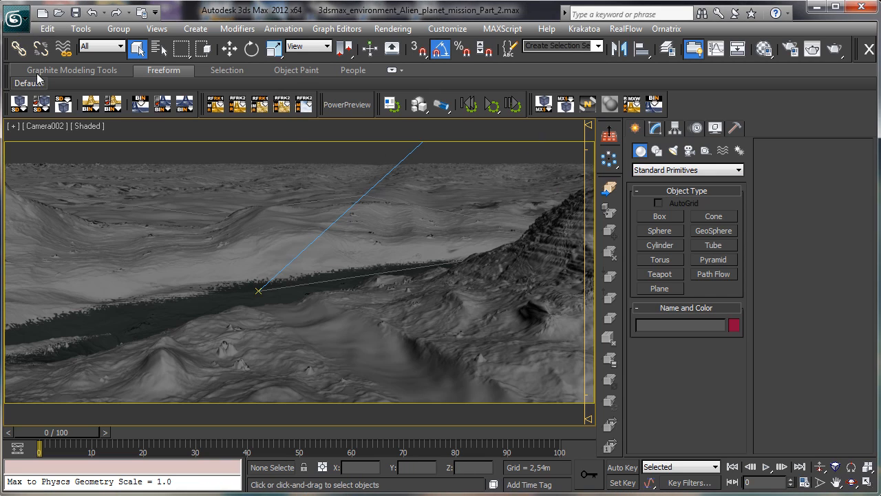
Step: Save a copy of the scene as 3dsmax_environment_Alien_planet_mission_Part_3 in the folder of the same name
left_click(15, 19)
left_click(61, 172)
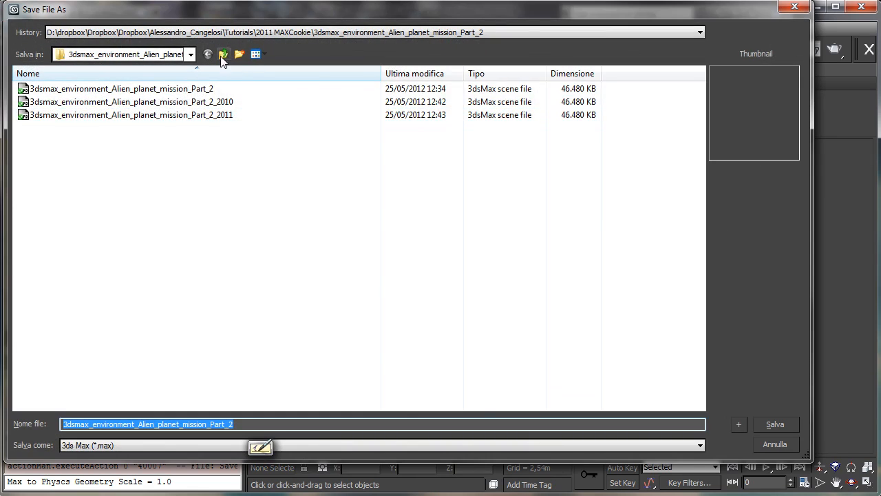
left_click(223, 57)
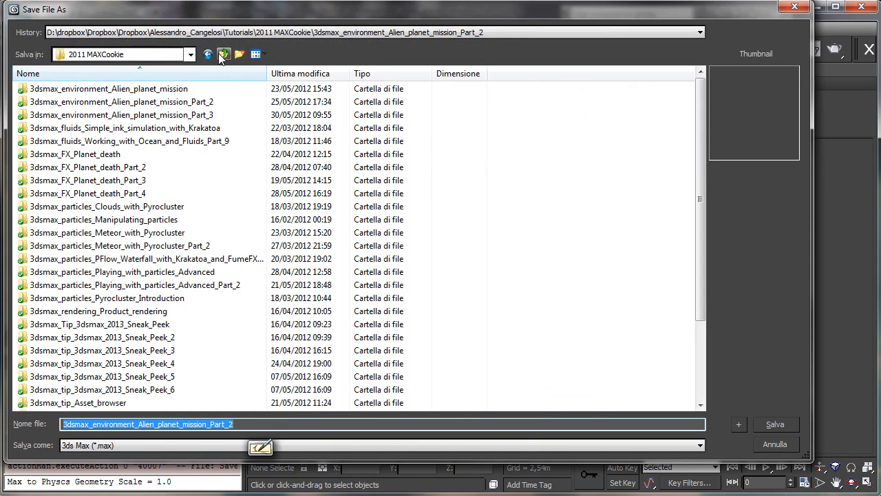
double_click(194, 116)
double_click(285, 416)
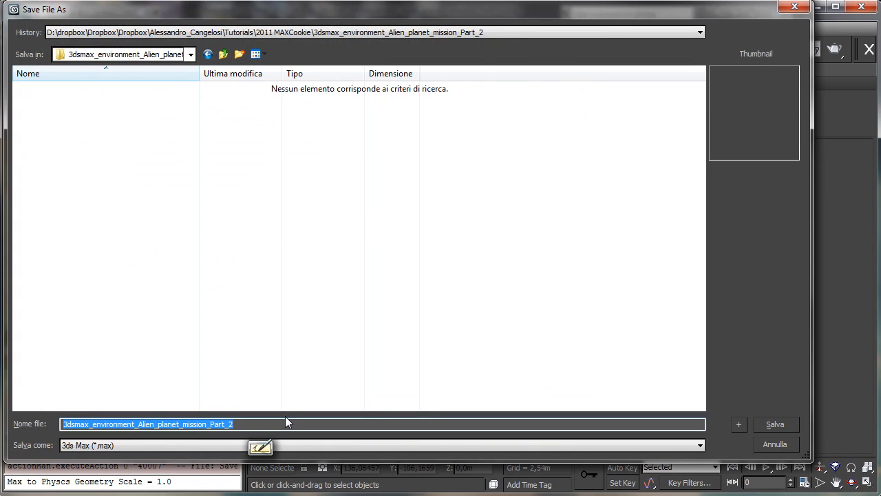
left_click(285, 416)
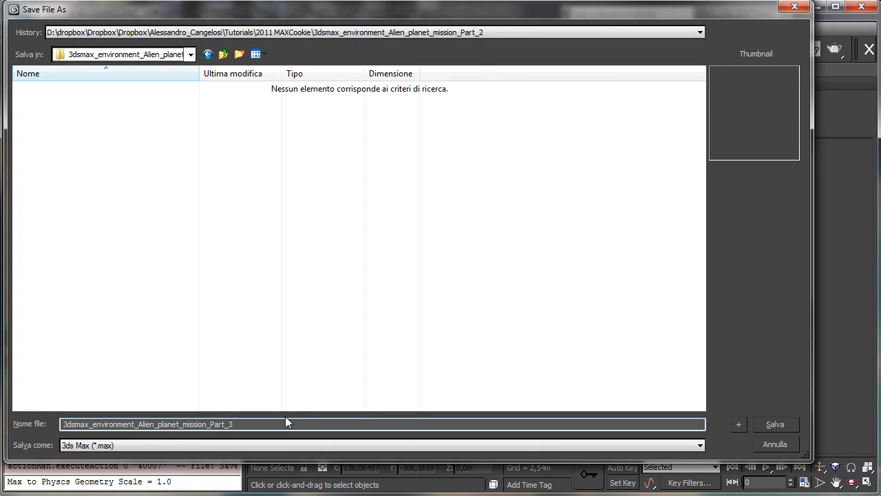
key("Return")
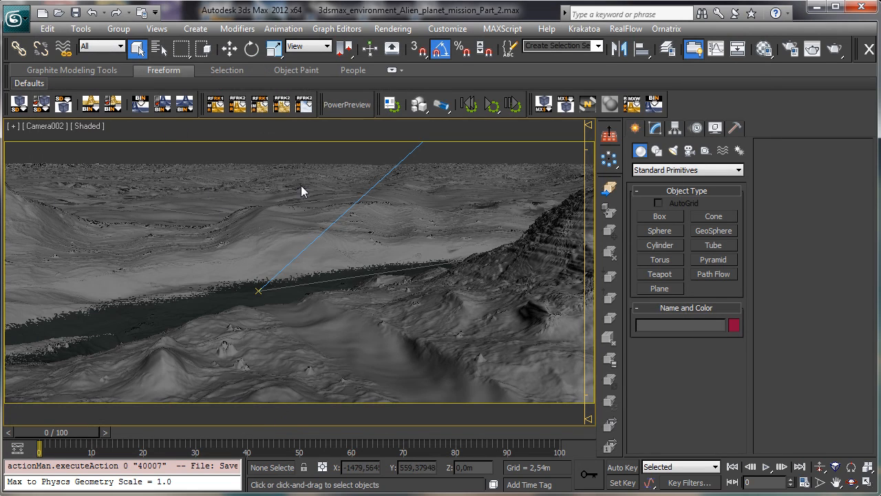
left_click(852, 482)
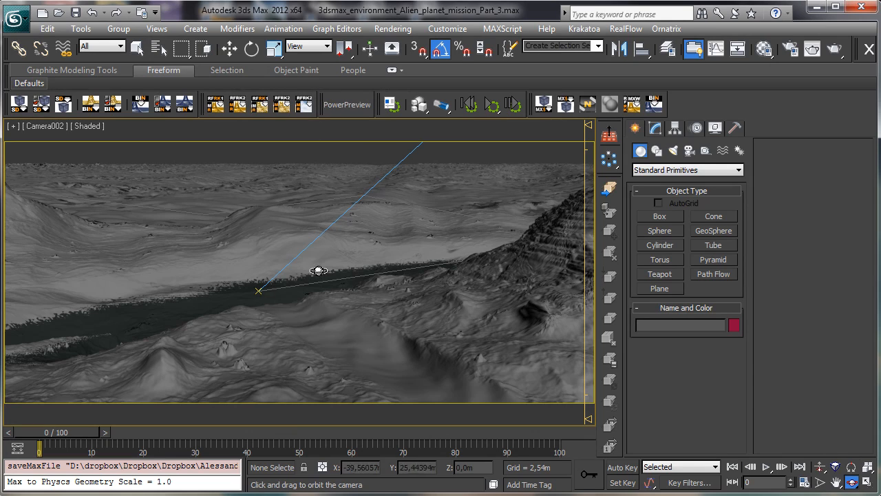
left_click(137, 47)
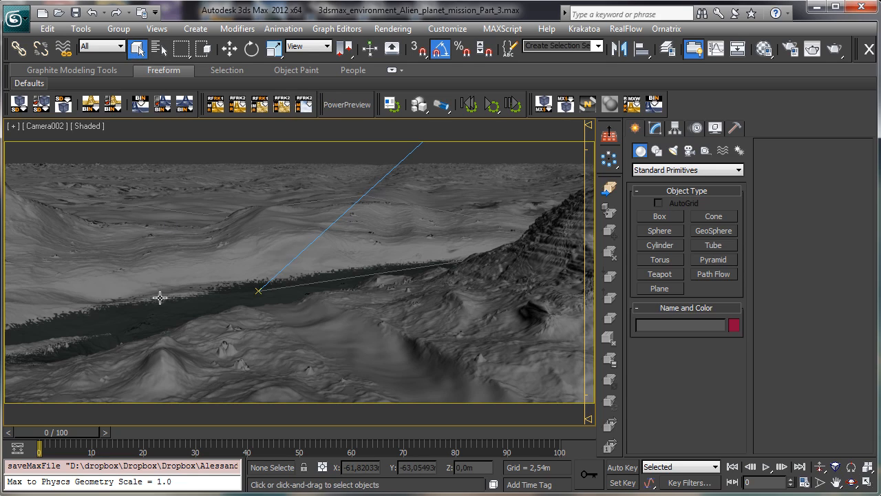
left_click(528, 309)
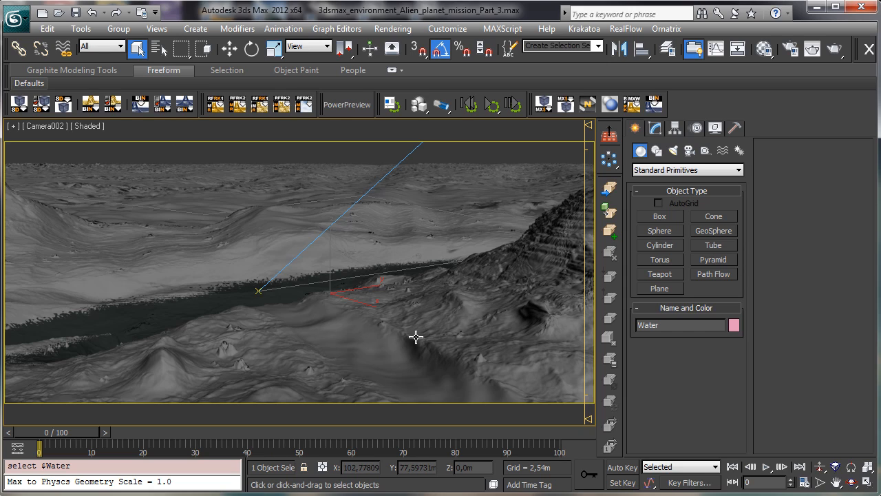
Step: Pick an unused default material slot in the Material Editor and name the material "Foreground terrain"
left_click(763, 49)
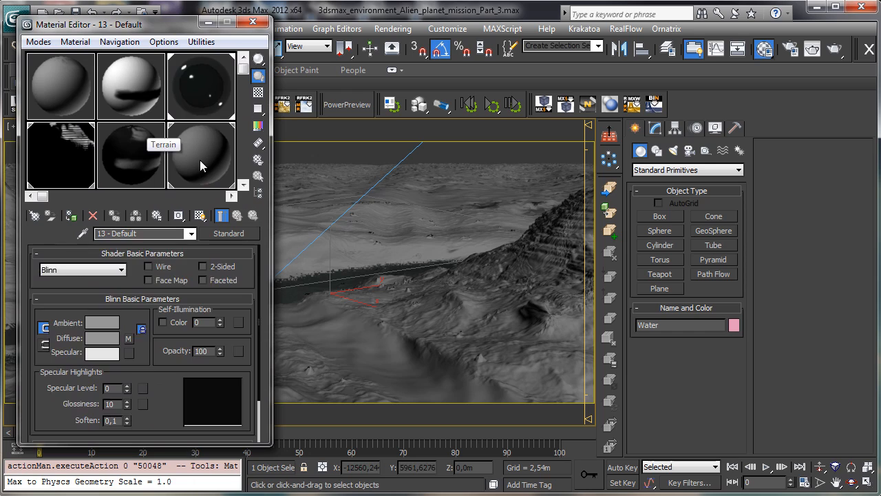
left_click(199, 160)
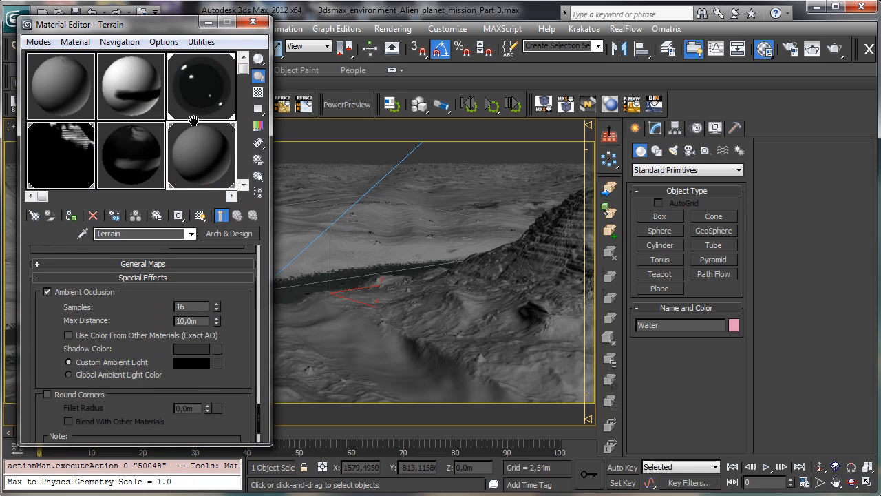
left_click_drag(193, 121, 42, 128)
scroll(134, 96, "down", 1)
left_click(134, 101)
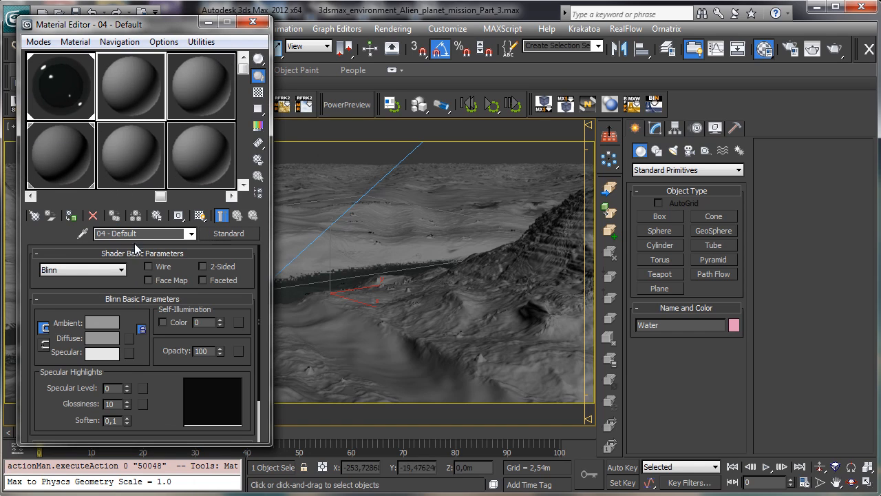
left_click(131, 234)
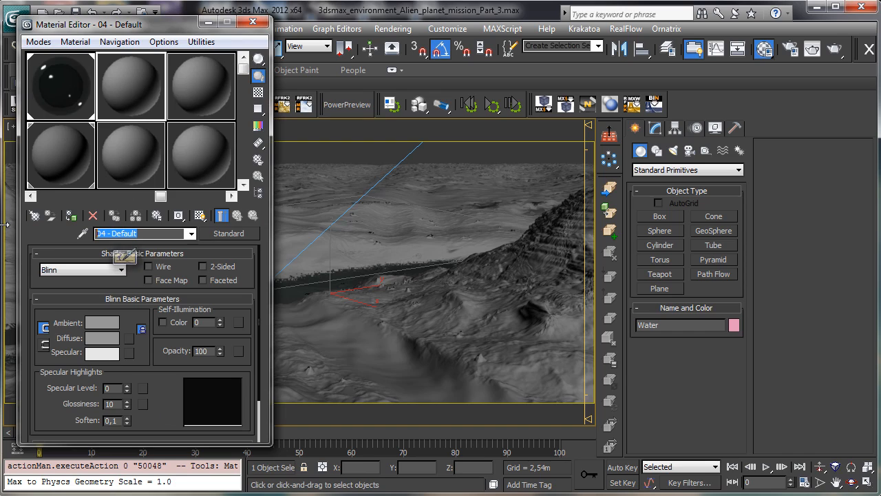
type("Foreground")
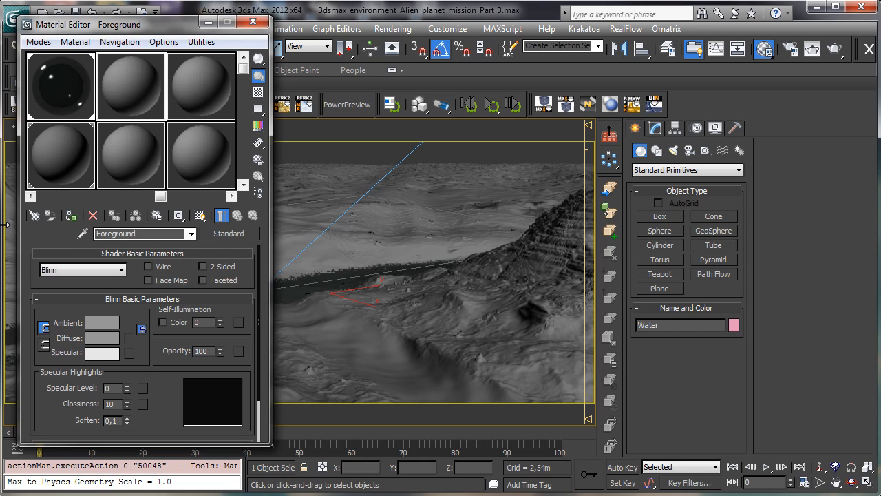
type(" terrain")
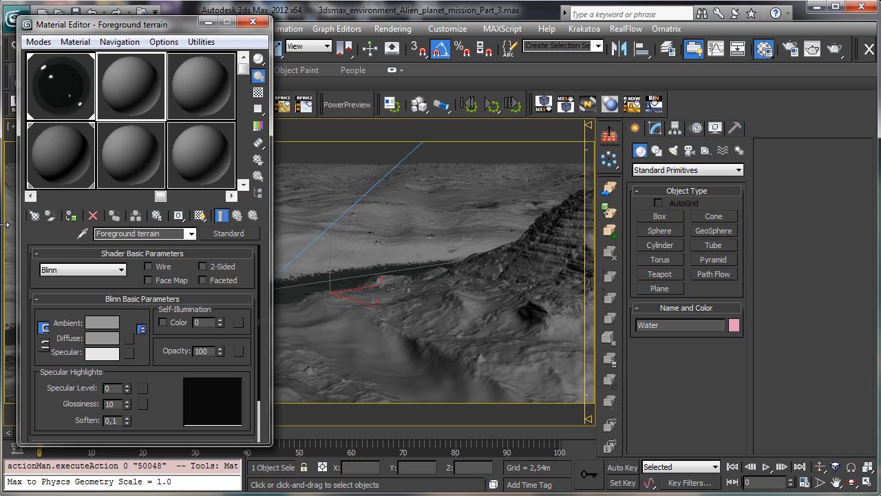
Step: Assign the Foreground terrain material to the foreground plane Plane001, checking the selection in wireframe before returning the camera view to shaded
left_click(528, 343)
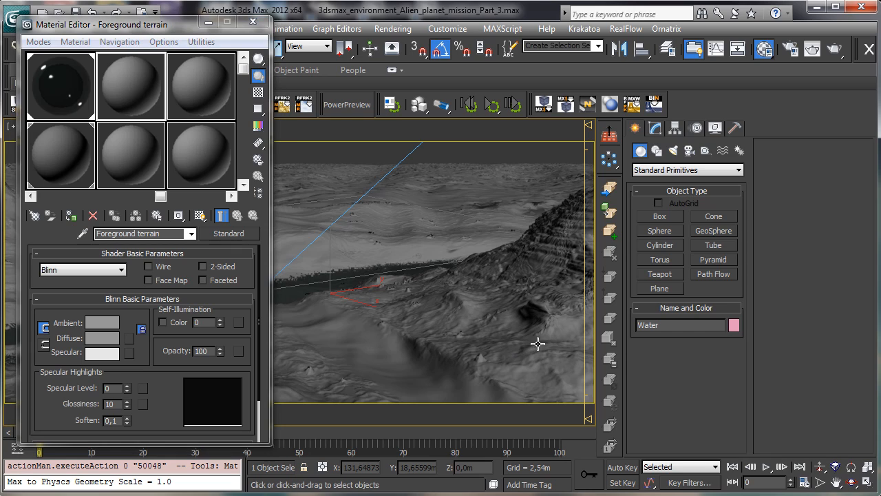
left_click(574, 230)
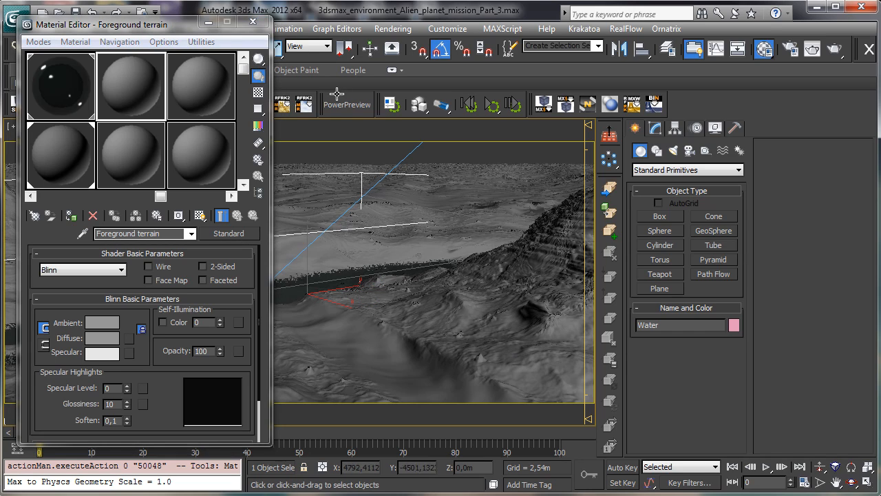
left_click(210, 22)
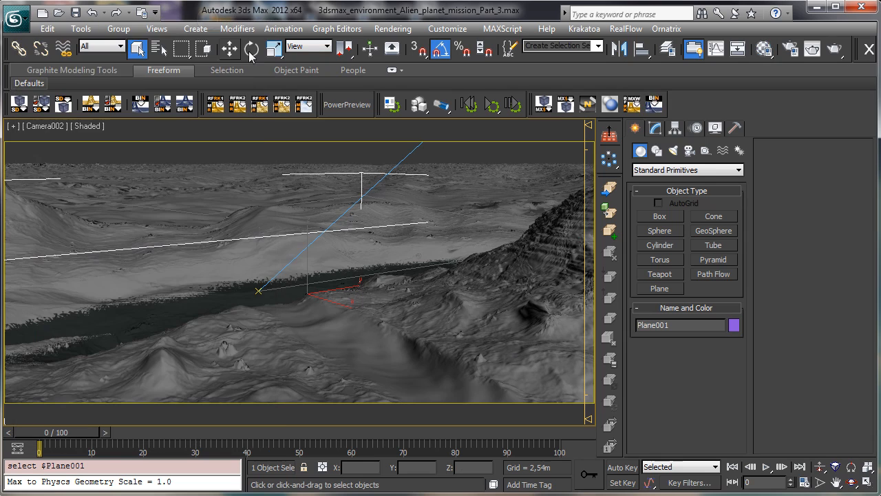
left_click(95, 129)
left_click(114, 222)
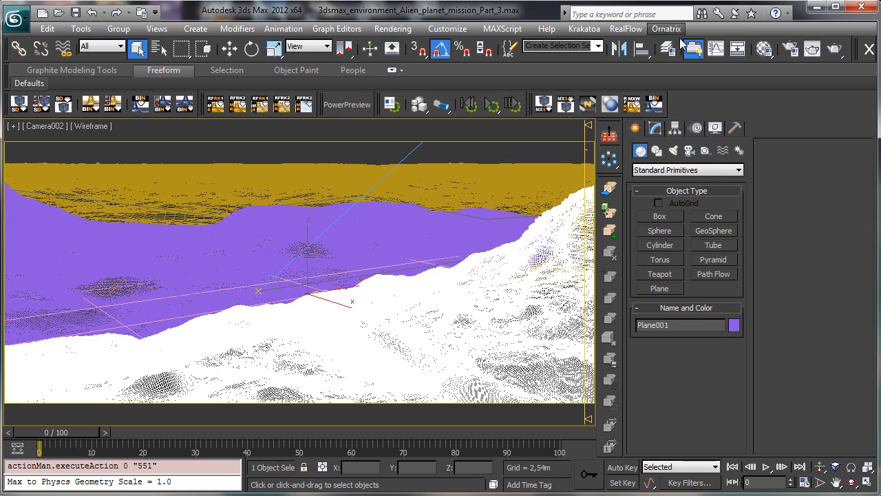
left_click(760, 51)
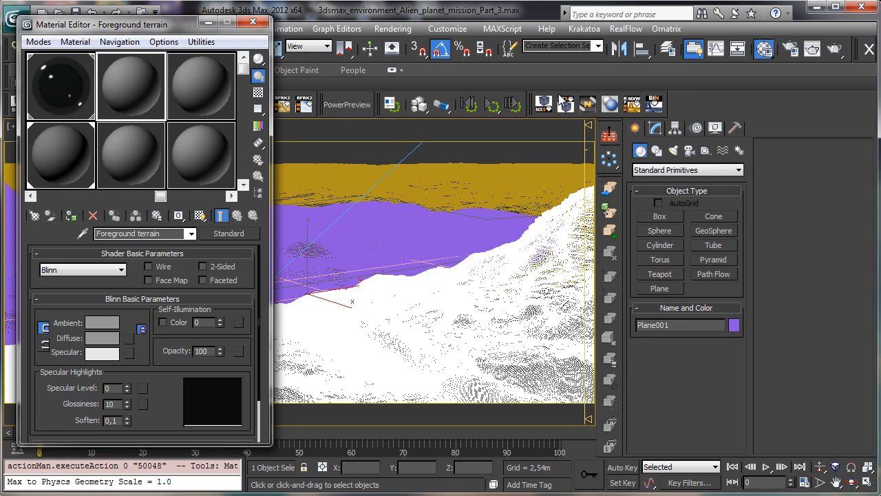
left_click(71, 216)
left_click(208, 24)
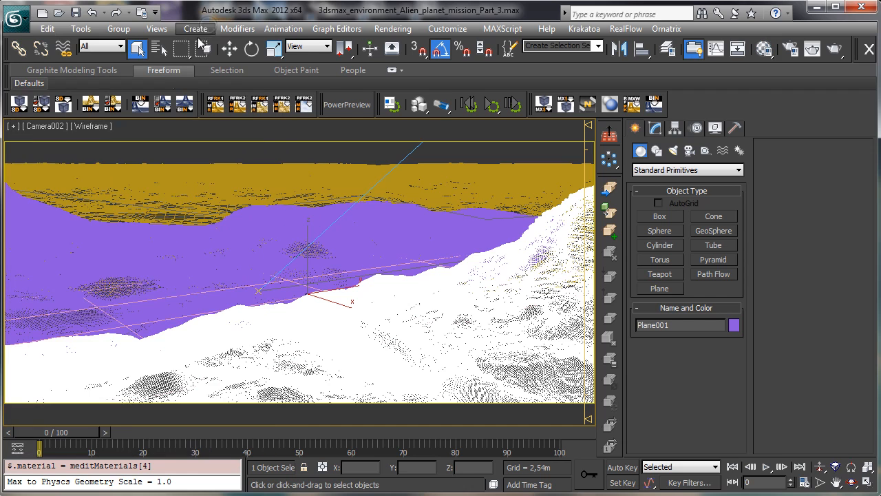
left_click(98, 127)
left_click(132, 156)
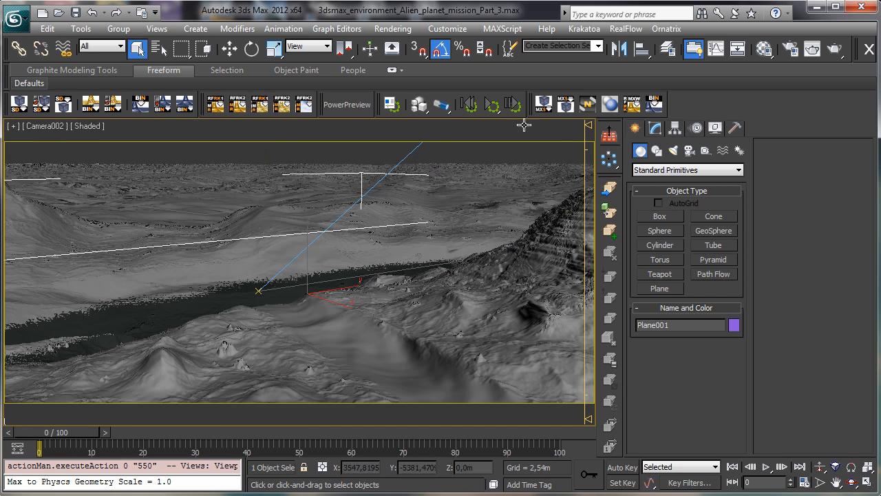
Step: Change the Foreground terrain material's type to mental ray Arch & Design and set its reflectivity to 0
left_click(763, 48)
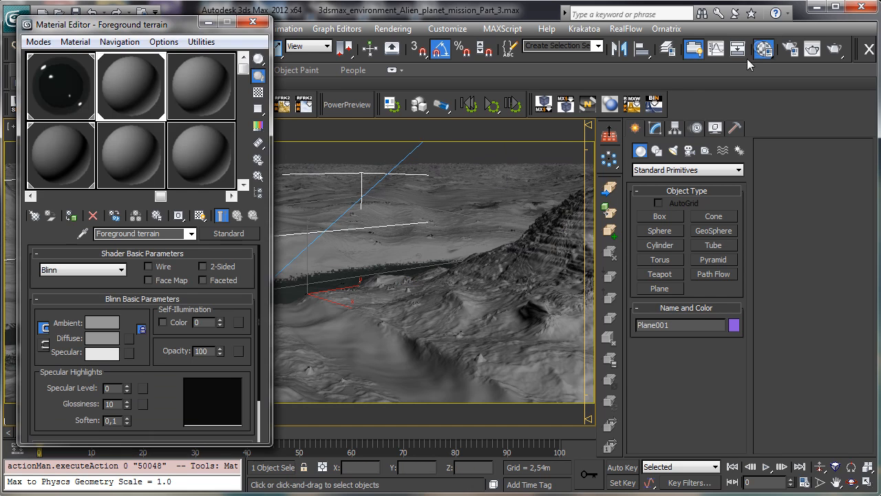
left_click(234, 236)
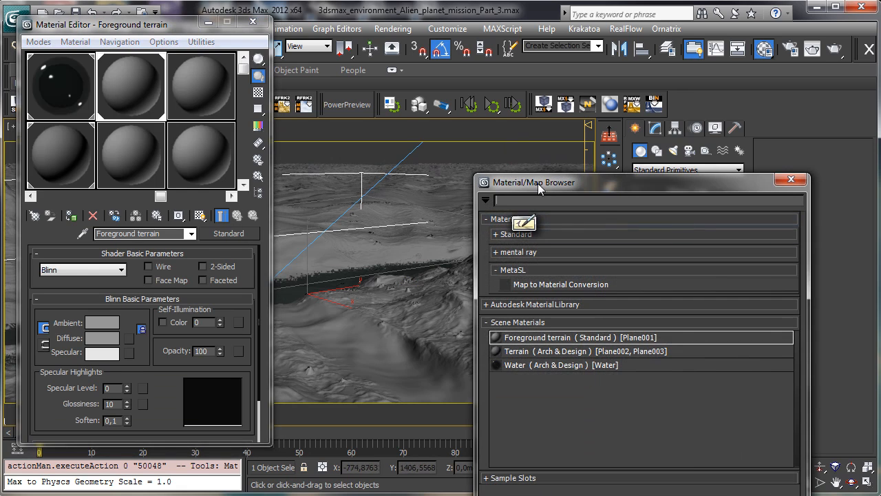
left_click_drag(539, 187, 358, 44)
left_click(337, 91)
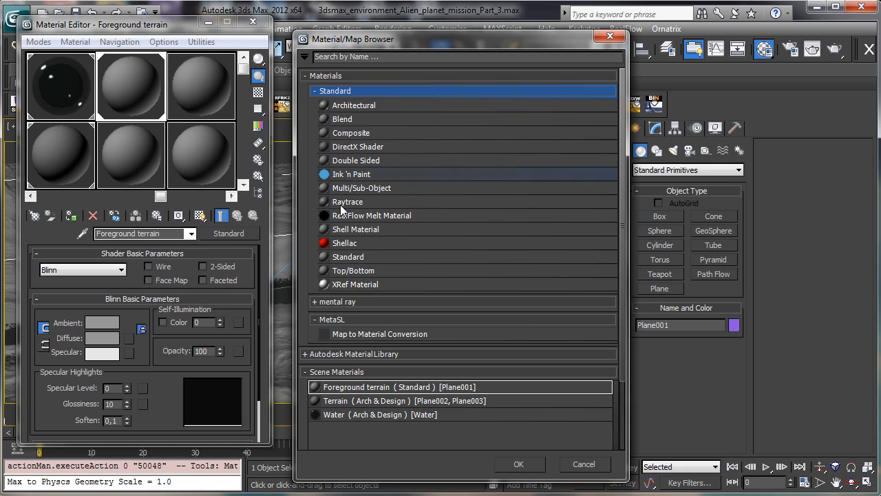
left_click(358, 302)
double_click(380, 318)
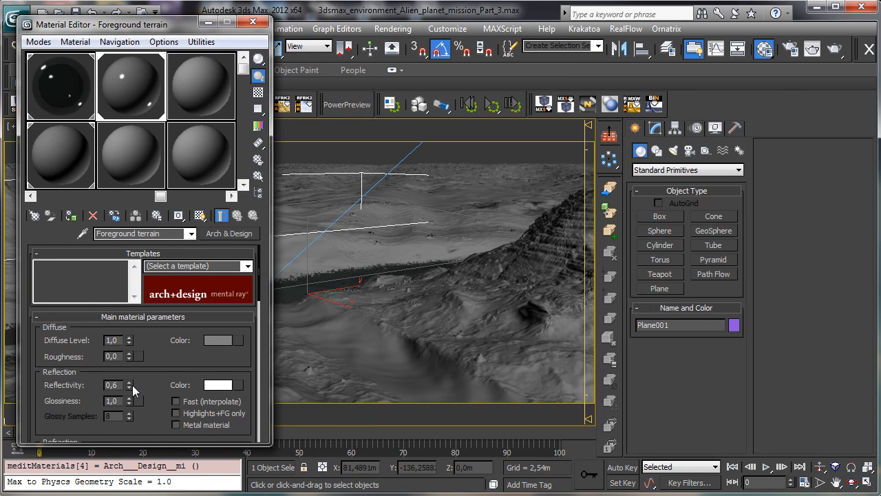
left_click_drag(128, 386, 127, 477)
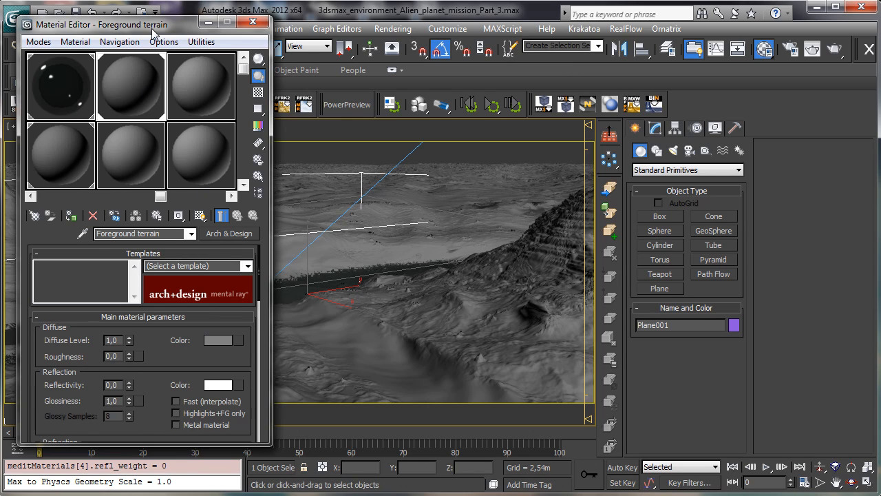
Step: Enlarge the Material Editor and add a Substance map to the Foreground terrain material's diffuse color
left_click_drag(152, 30, 142, 35)
left_click_drag(99, 449, 99, 486)
left_click(229, 346)
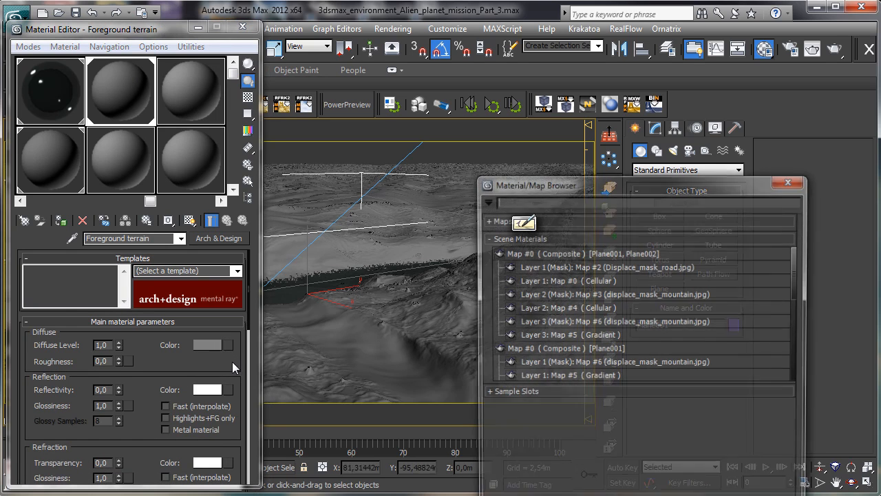
left_click_drag(575, 180, 357, 32)
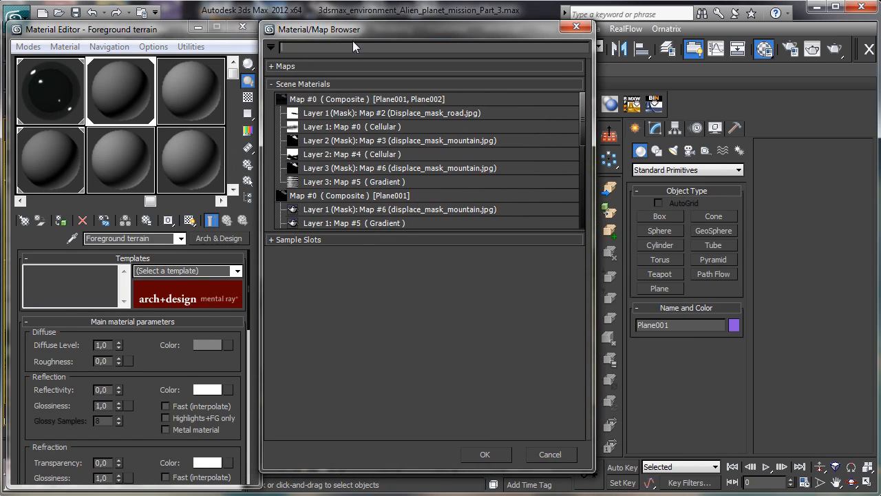
left_click(351, 66)
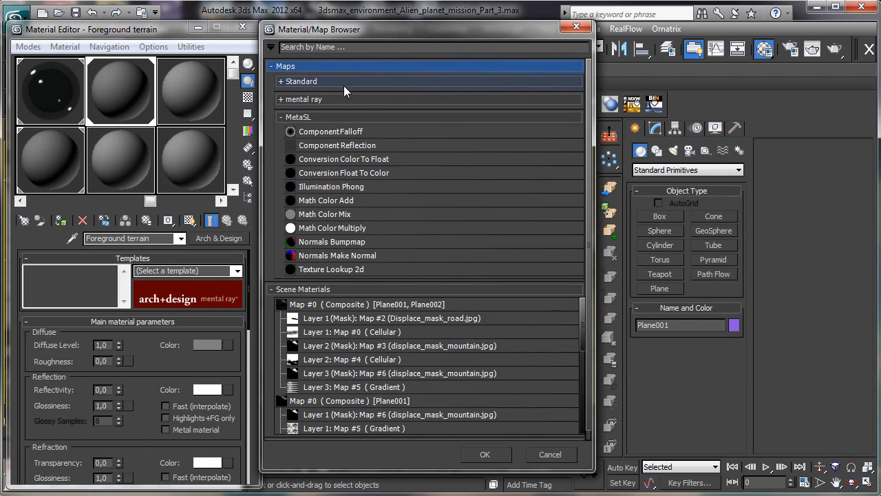
left_click(344, 83)
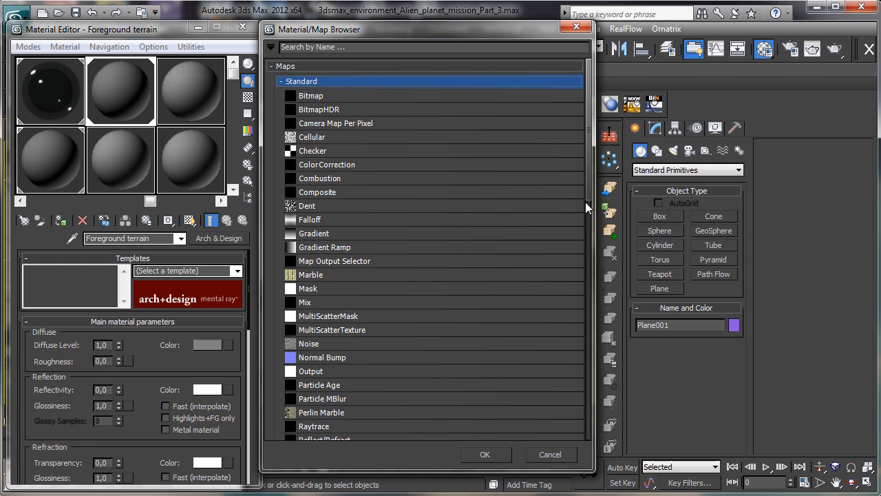
left_click_drag(587, 193, 595, 258)
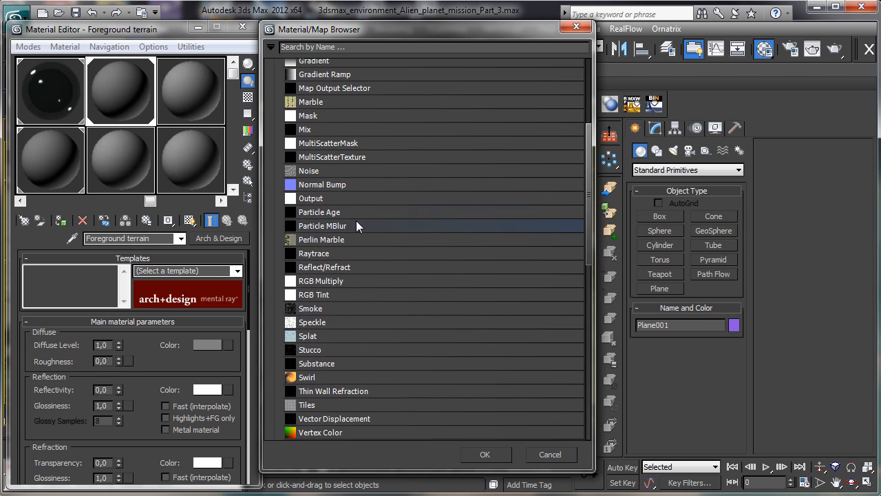
double_click(316, 363)
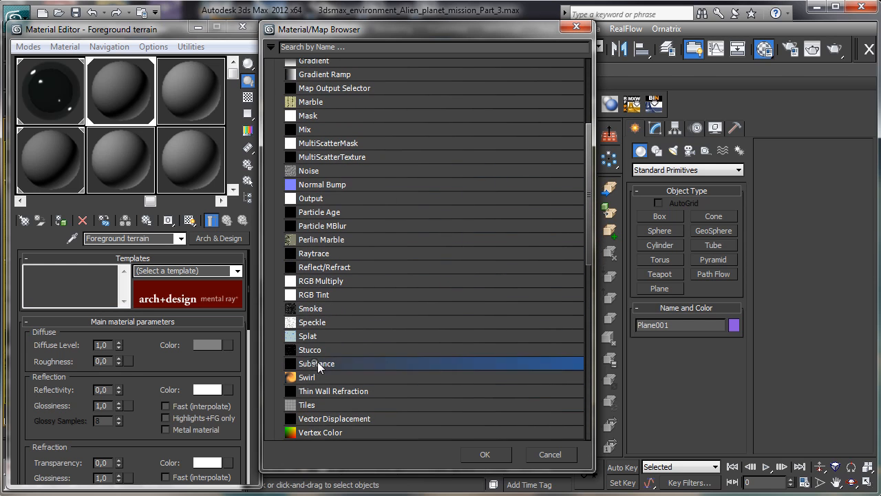
Step: Load Dry_Ground_02.sbsar from the Substance textures folder into the diffuse Substance map
left_click(130, 295)
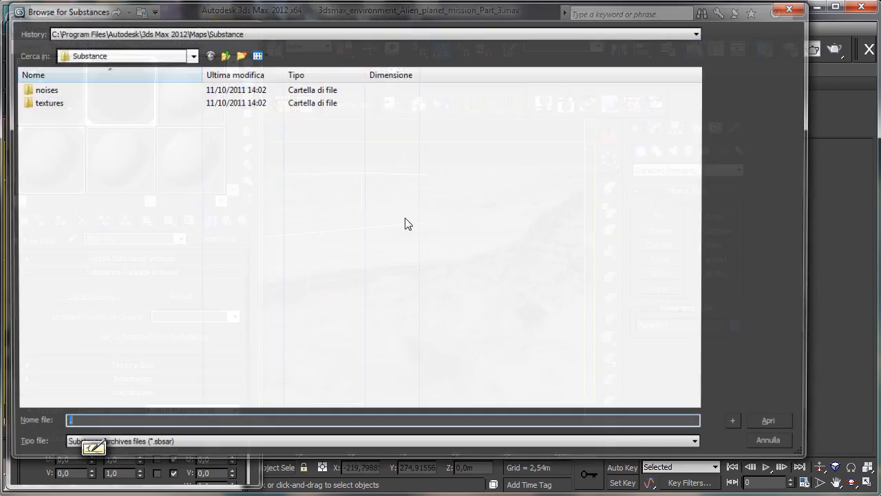
double_click(107, 101)
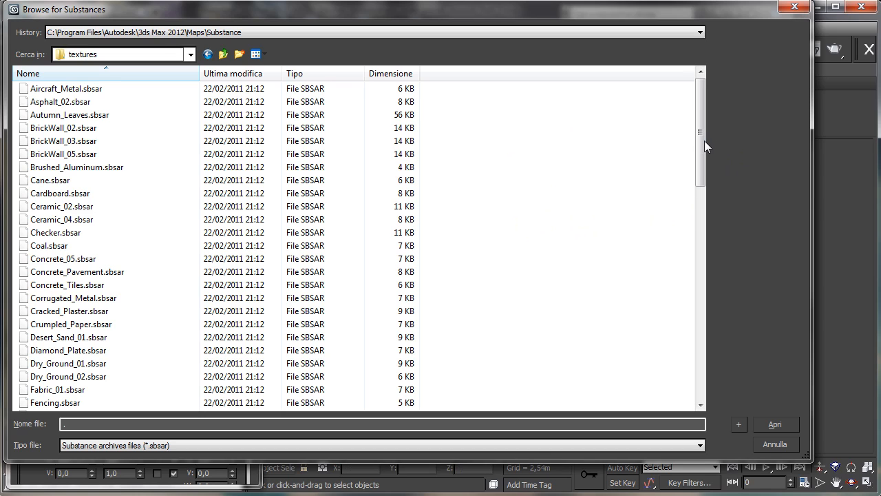
left_click_drag(704, 140, 707, 172)
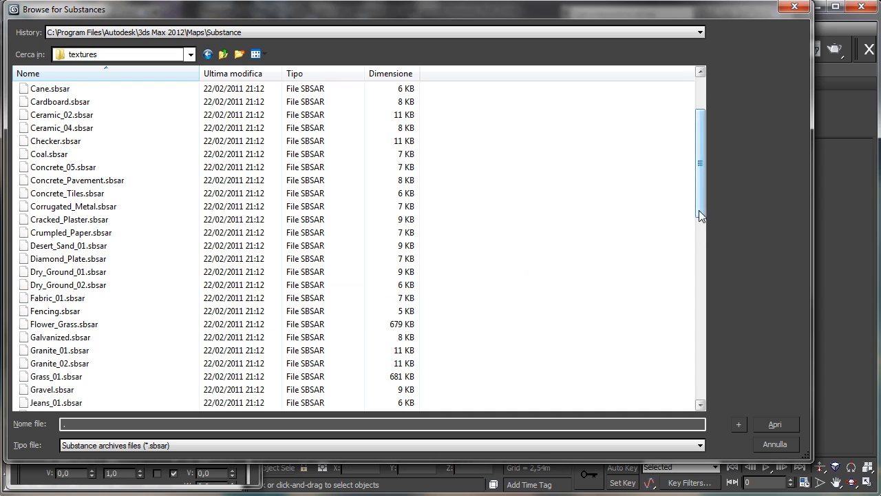
left_click_drag(698, 210, 636, 232)
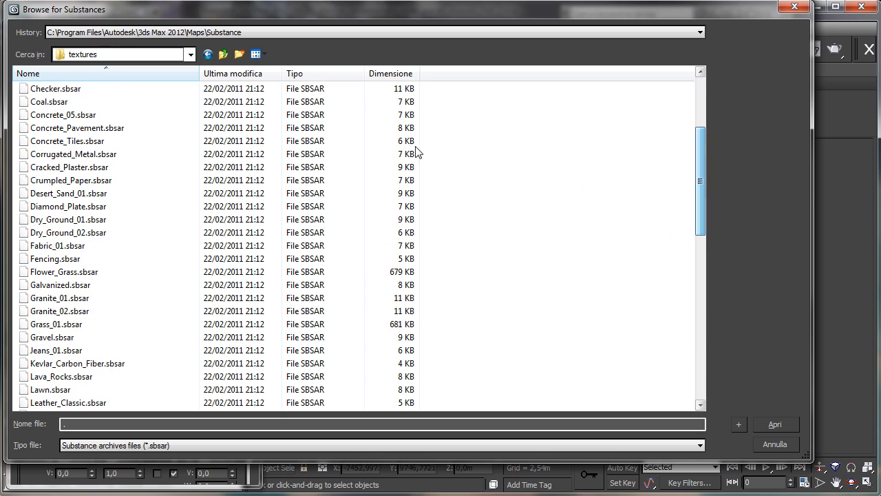
left_click(75, 224)
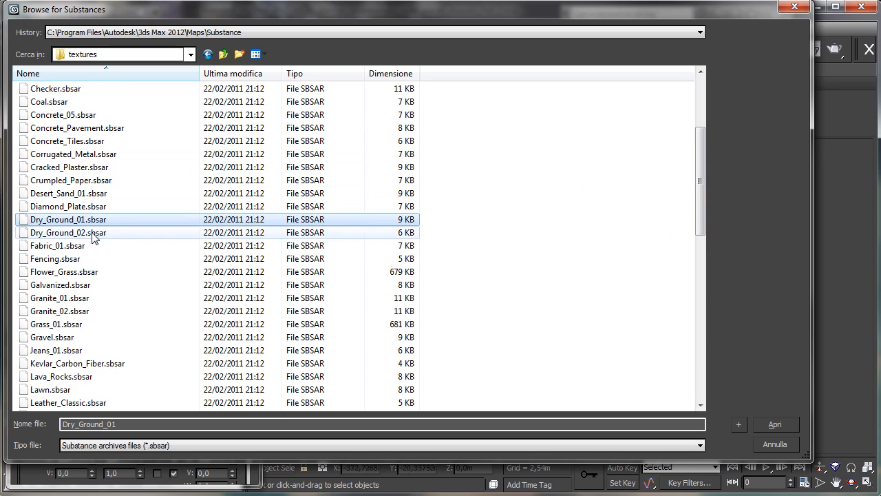
left_click(94, 234)
left_click(773, 424)
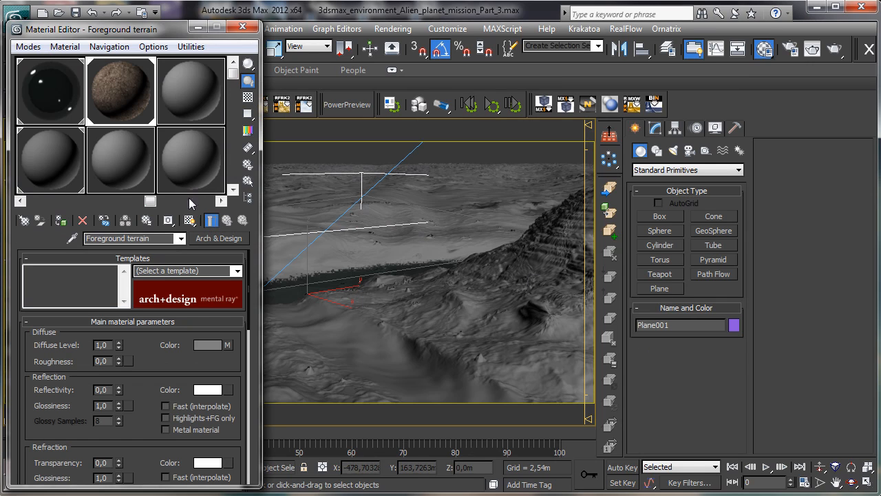
Step: Show the Dry_Ground_02 Substance map of the Foreground terrain material in the viewport, and move the Material Editor out of the way
left_click(227, 345)
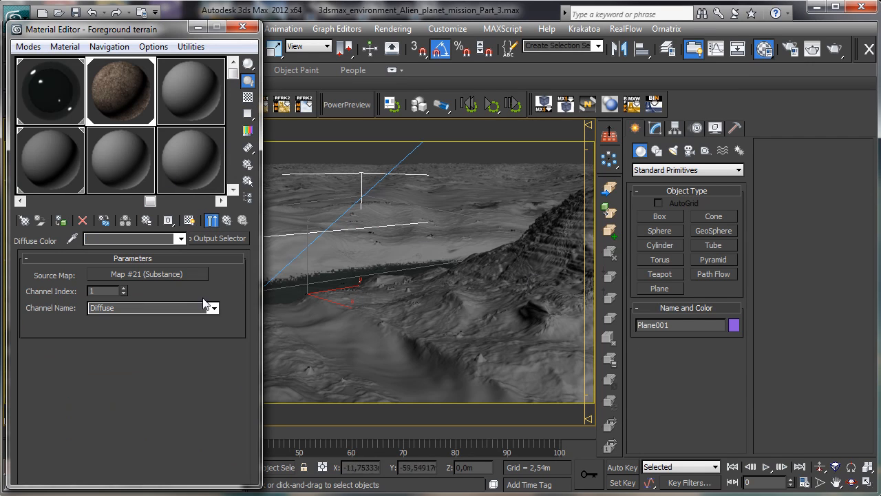
left_click(181, 275)
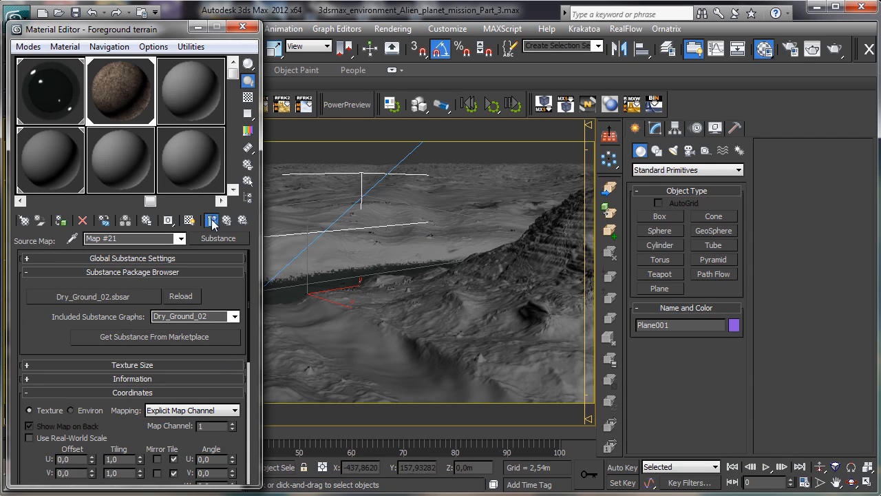
left_click(211, 219)
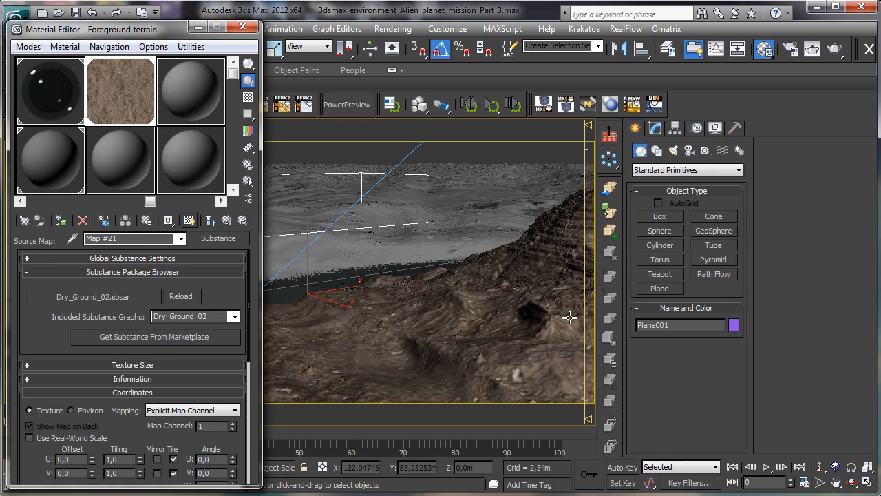
left_click_drag(137, 33, 735, 41)
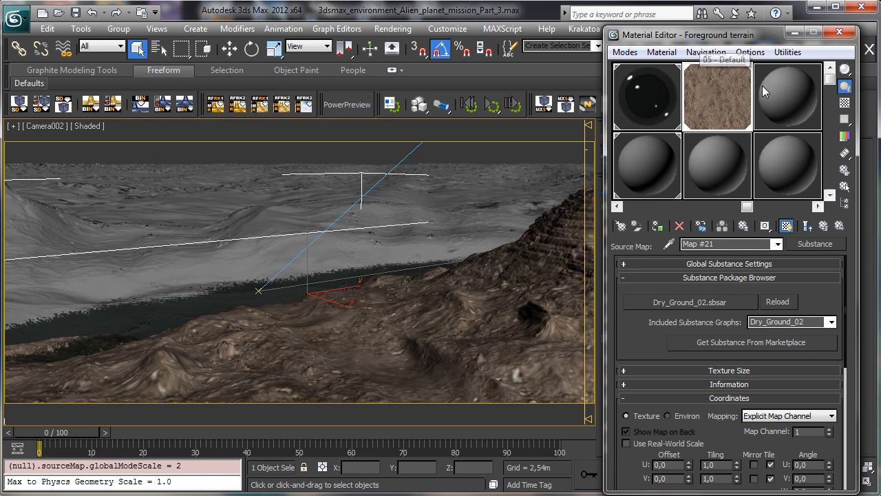
left_click(796, 32)
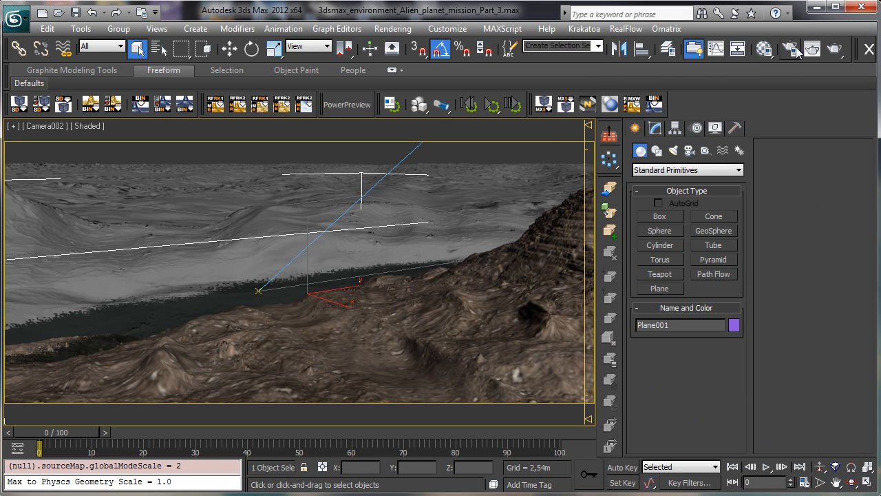
Step: Add a UVW Map modifier to Plane001 and set its map channel to 4
left_click(676, 128)
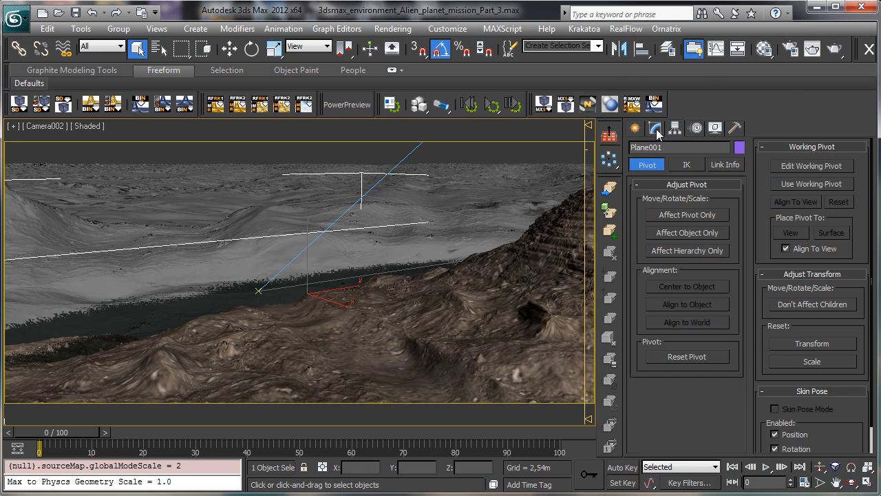
left_click(655, 128)
left_click(738, 166)
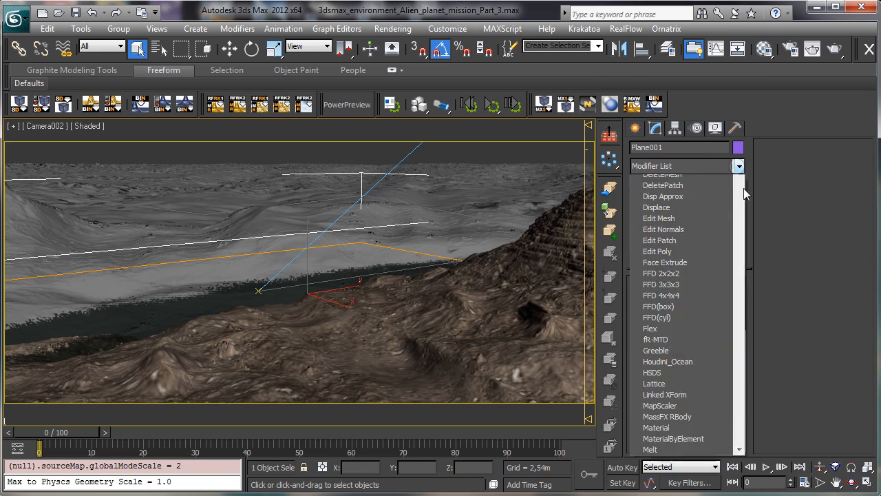
scroll(749, 479, "down", 10)
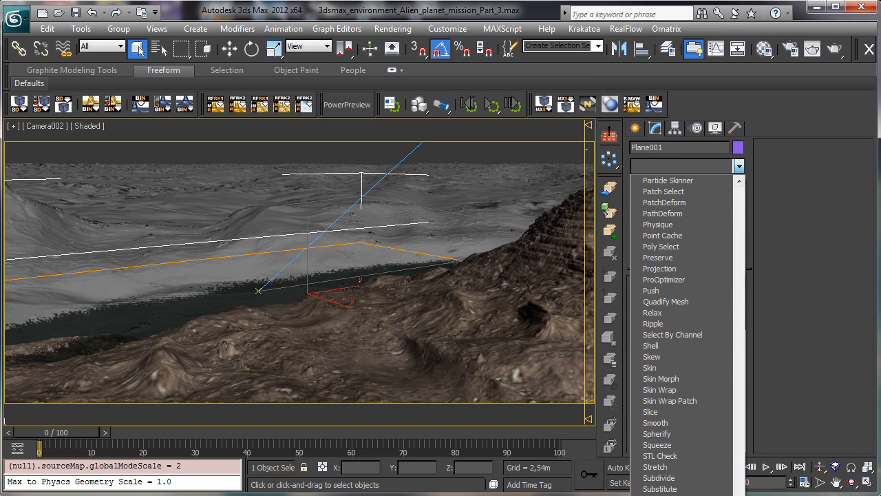
type("uvw")
key("Return")
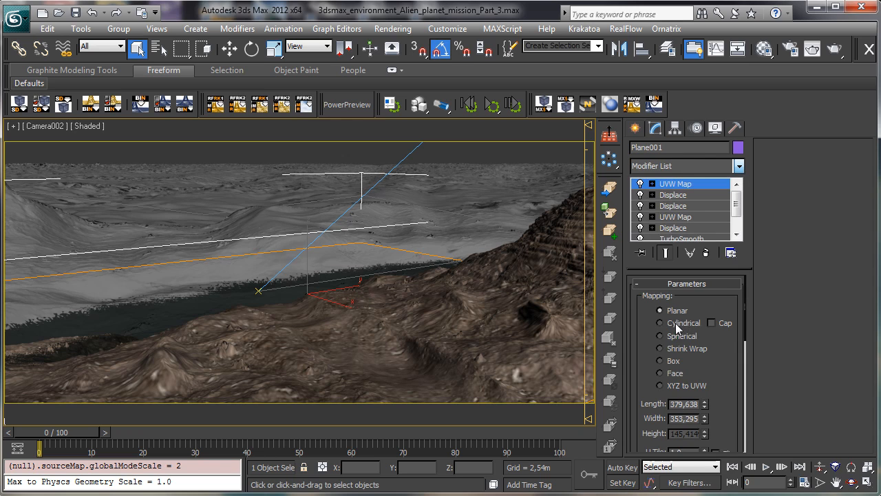
scroll(731, 367, "down", 3)
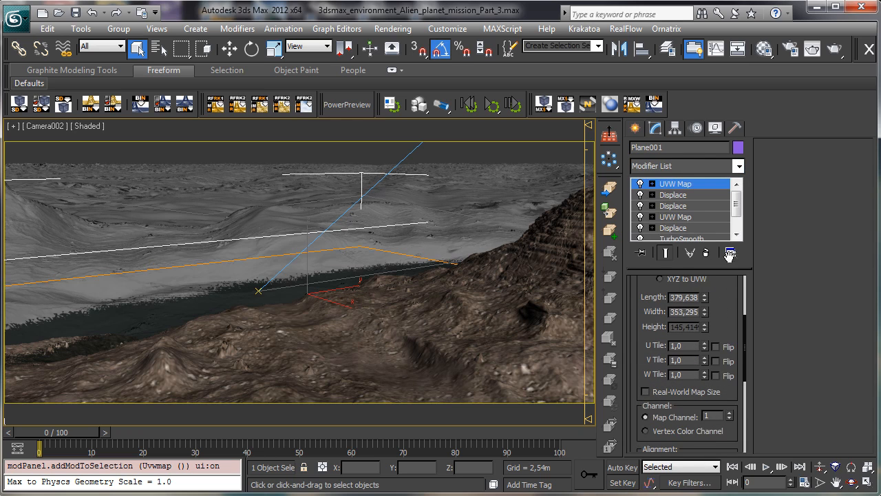
left_click(730, 410)
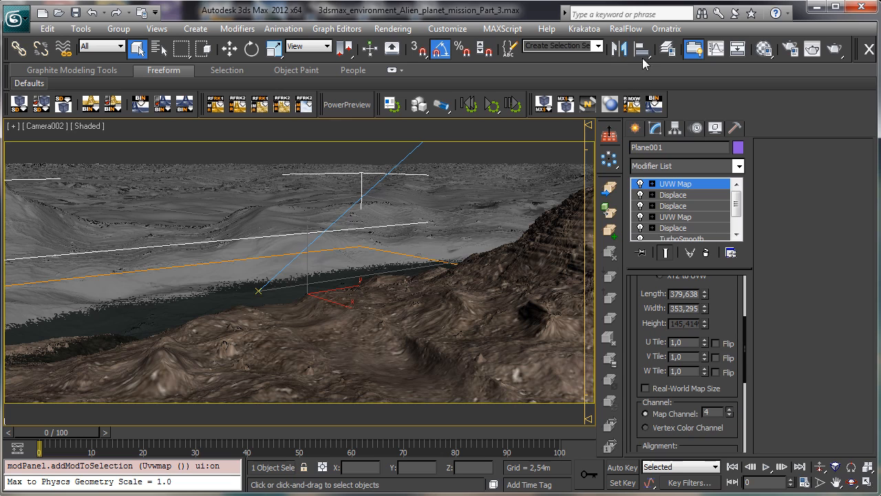
Step: Set the Dry_Ground_02 Substance map's map channel to 4 and its blur to 0,01
left_click(765, 49)
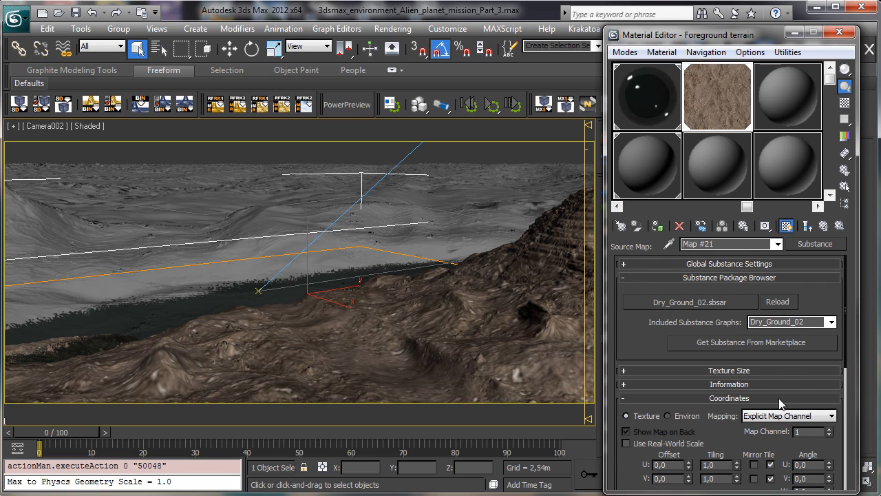
type("4")
key("Return")
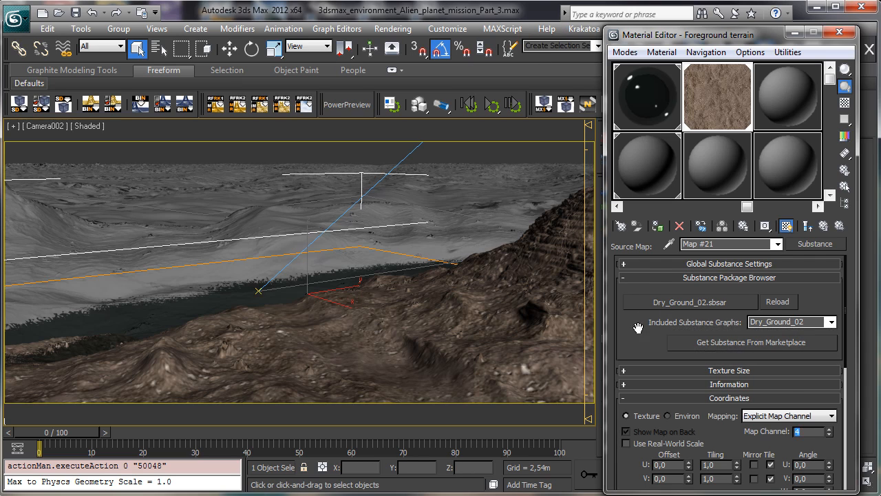
left_click_drag(638, 328, 642, 227)
scroll(726, 293, "down", 3)
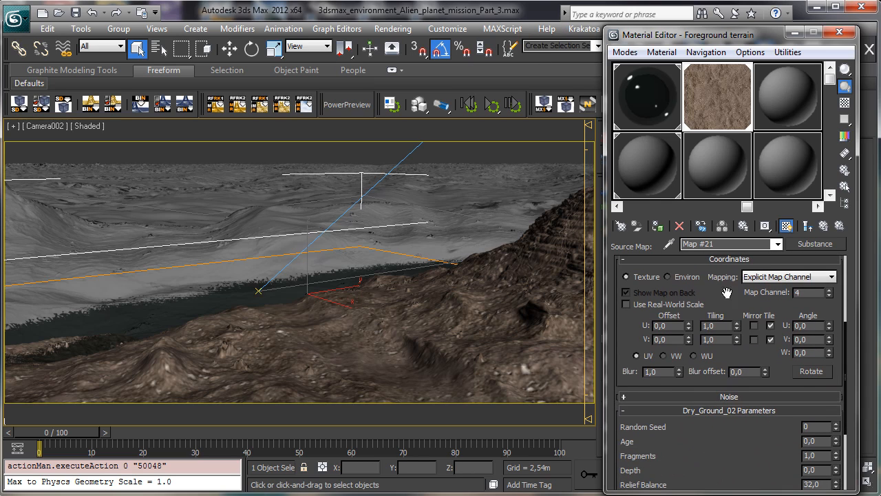
double_click(664, 372)
type("0,01")
key("Return")
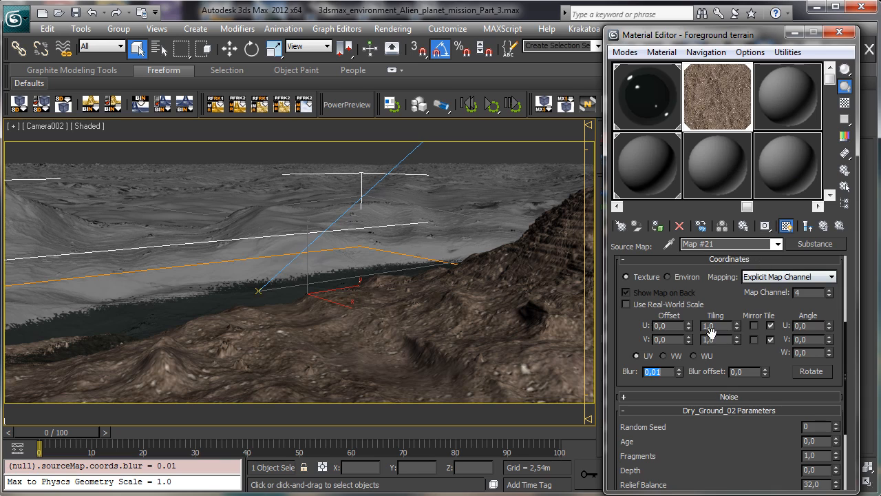
Step: Set the Dry_Ground_02 Age to 0,24 and Fragments to 0,36 while checking an enlarged preview of the map
scroll(756, 352, "down", 3)
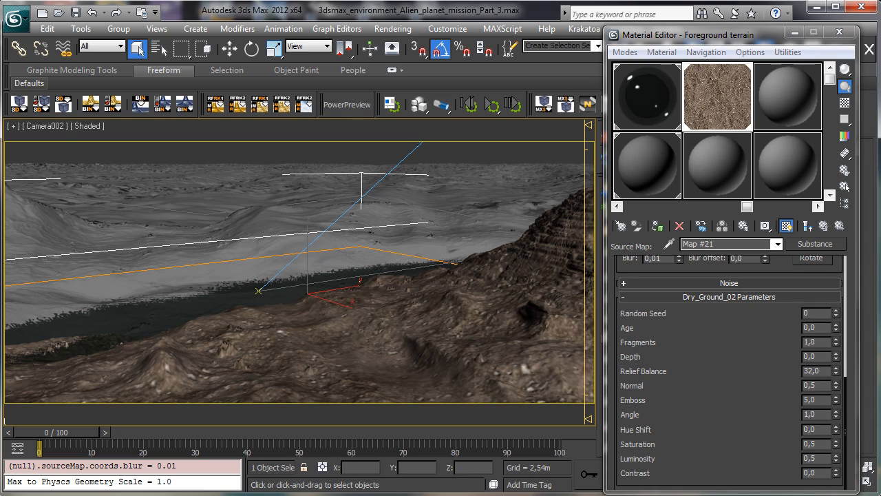
left_click_drag(0, 128, 367, 113)
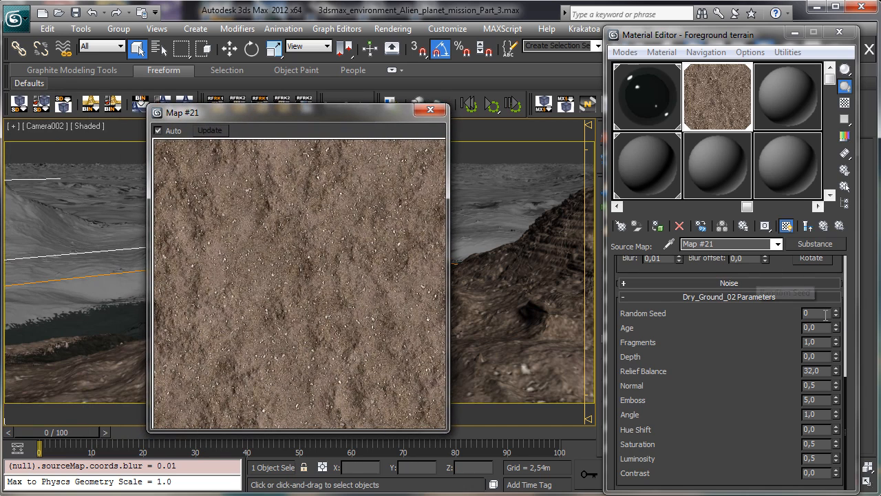
mouse_move(834, 329)
left_mouse_down()
mouse_move(826, 299)
mouse_move(841, 342)
left_mouse_up()
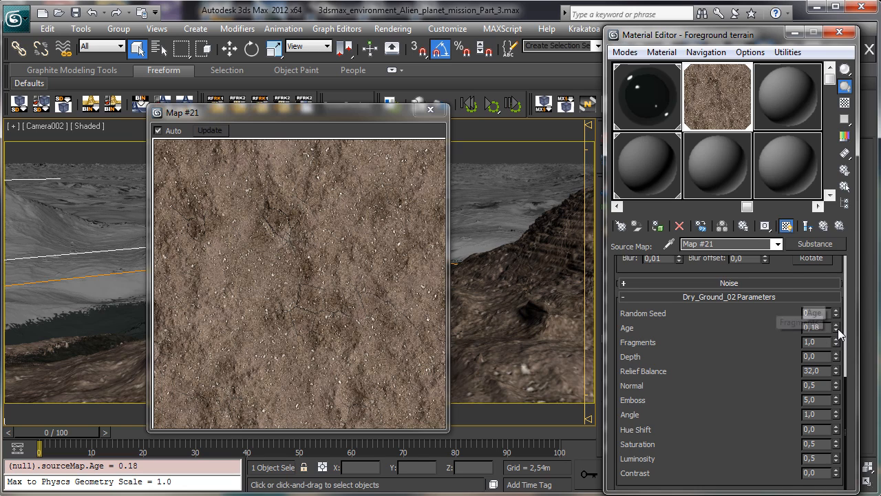
left_click_drag(838, 333, 837, 356)
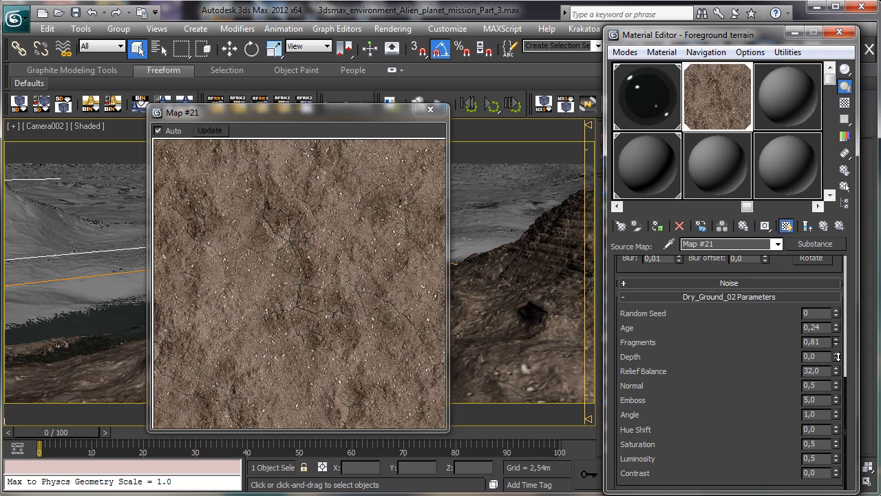
left_click_drag(843, 404, 842, 408)
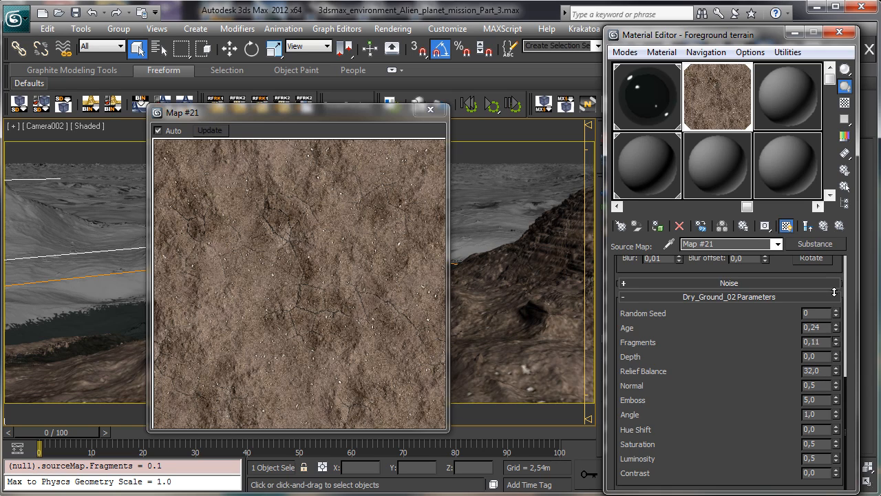
left_click_drag(835, 291, 829, 278)
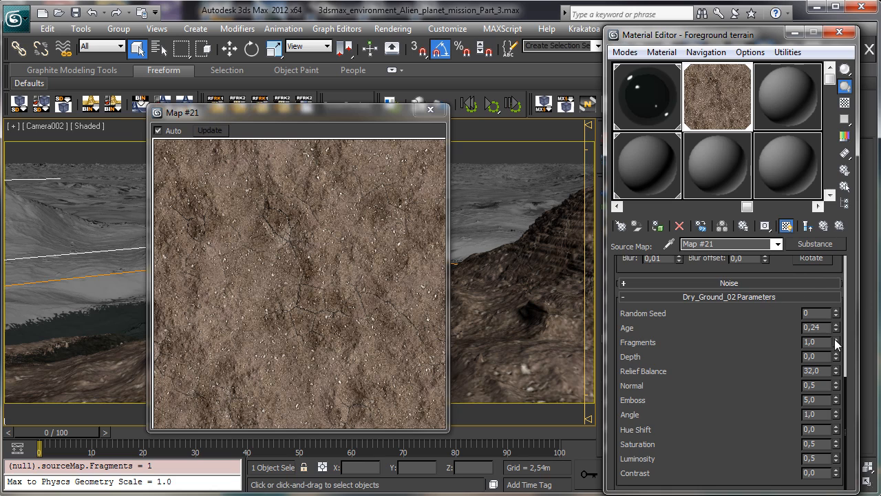
mouse_move(836, 344)
left_mouse_down()
mouse_move(834, 374)
mouse_move(840, 354)
left_mouse_up()
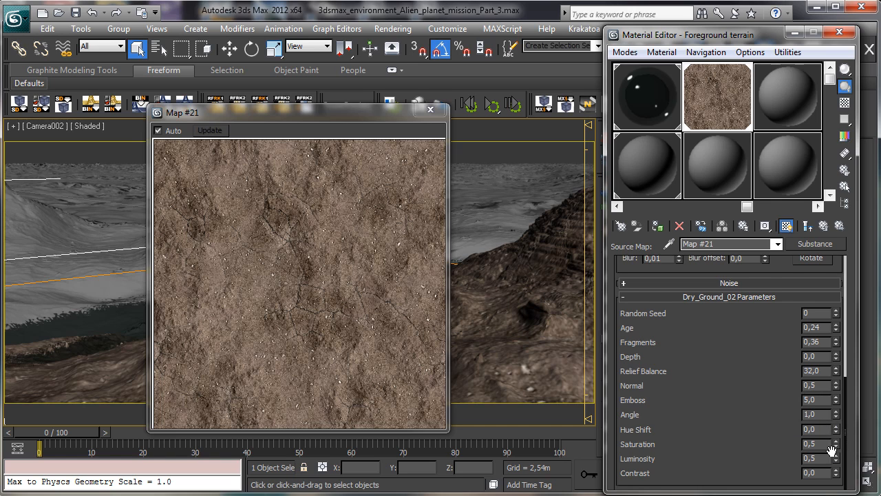
left_click(432, 111)
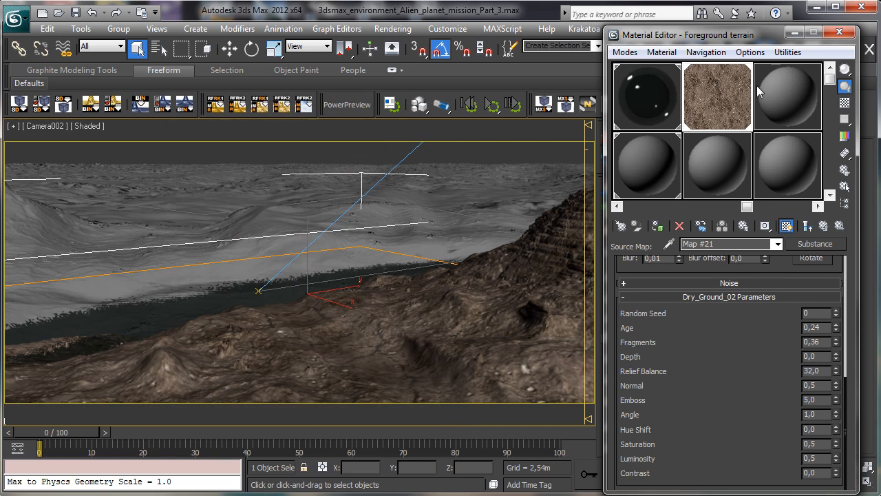
left_click(797, 33)
Step: Create a teapot primitive on the foreground terrain in the camera view
left_click(634, 128)
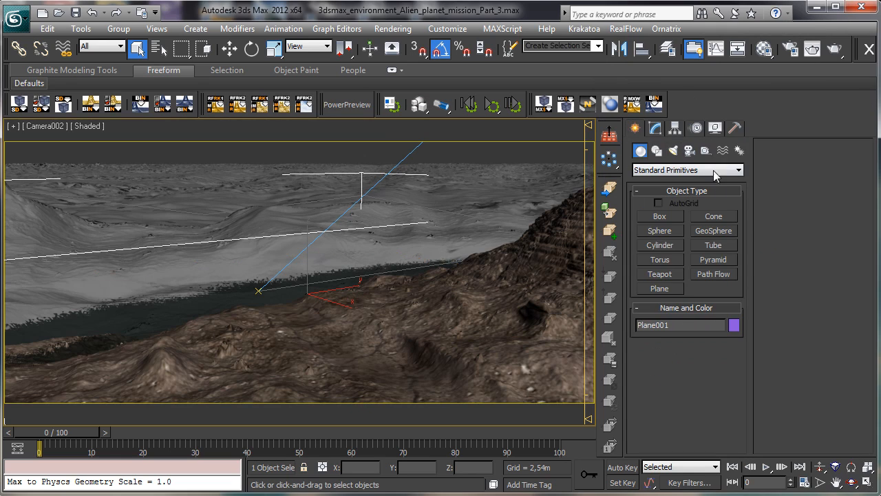
left_click(673, 289)
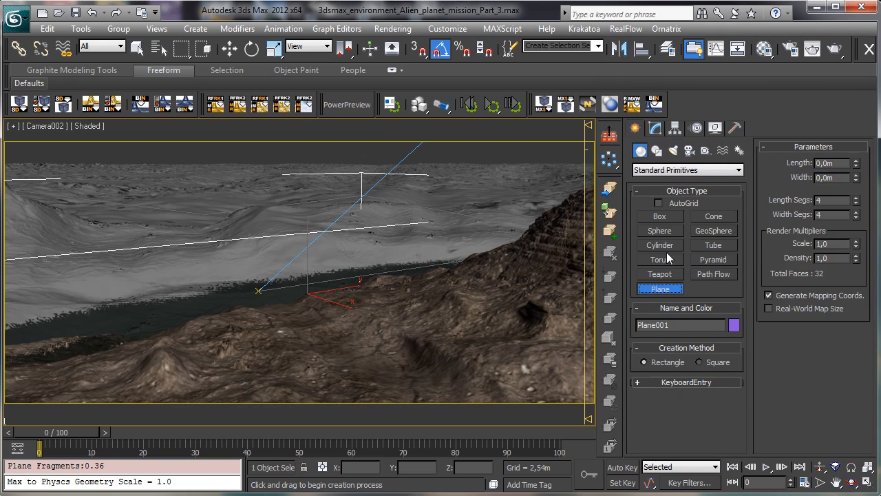
left_click(659, 275)
left_click_drag(322, 342, 358, 345)
Step: Rotate the teapot 70° about Z and move it down onto the ground, to about Y -28,2 m and Z -13,6 m
key("e")
left_click(230, 48)
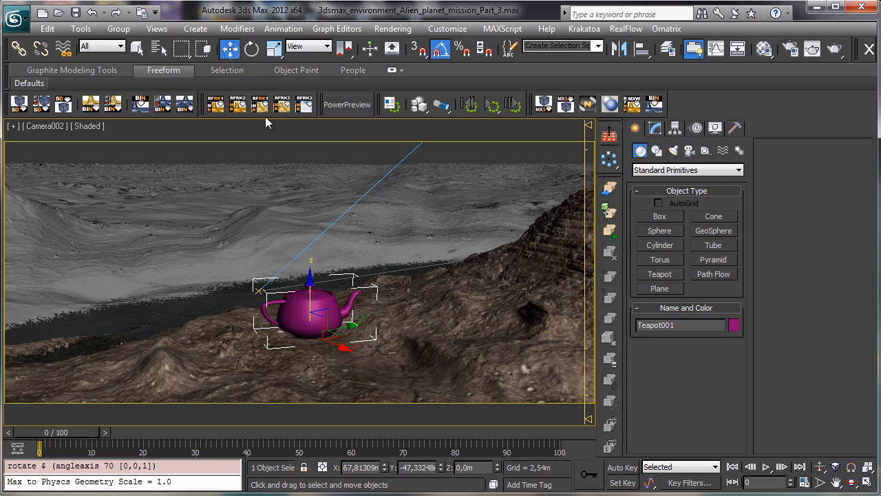
left_click_drag(309, 290, 312, 317)
left_click_drag(347, 349, 344, 320)
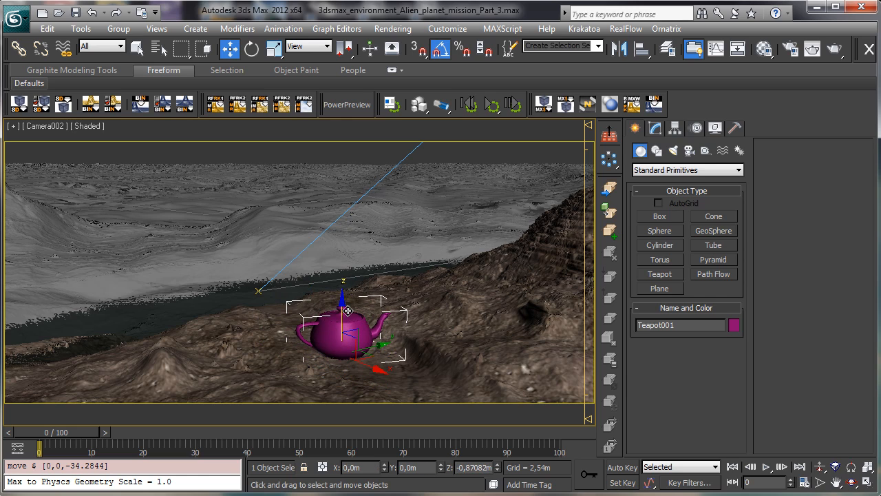
Step: Enable Ambient Occlusion in the special effects of the Foreground terrain Arch & Design material
left_click(764, 48)
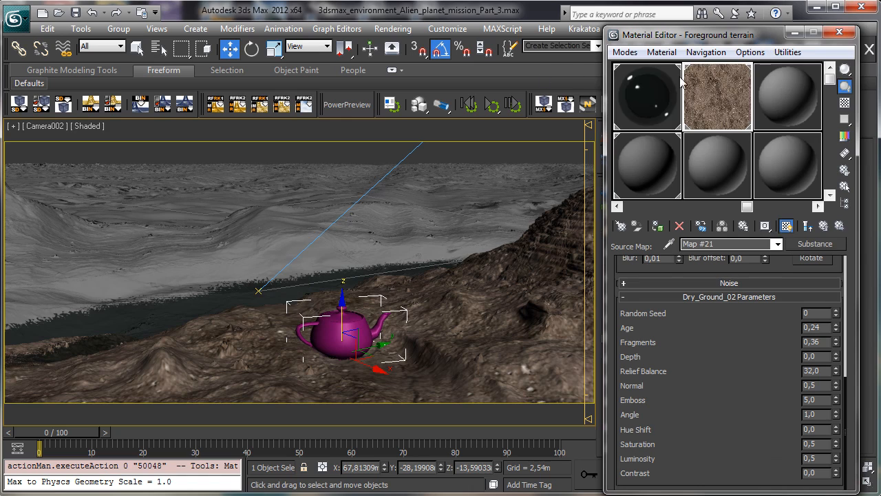
left_click(824, 228)
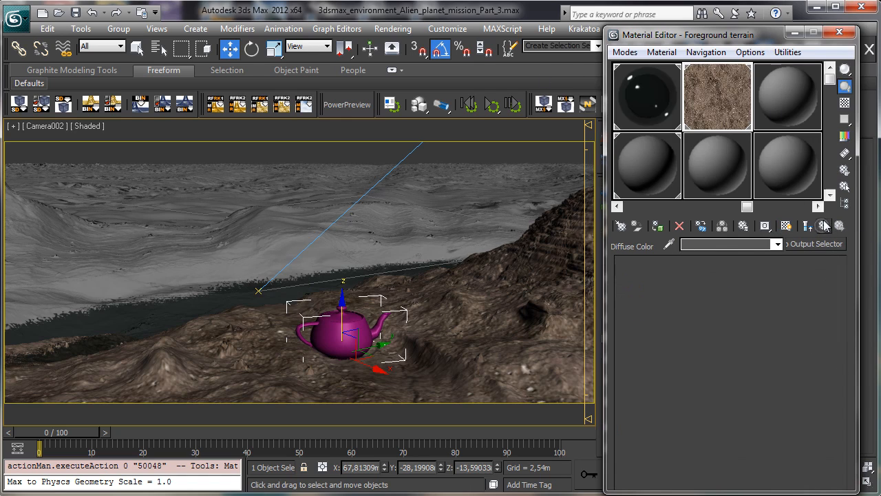
scroll(745, 358, "down", 5)
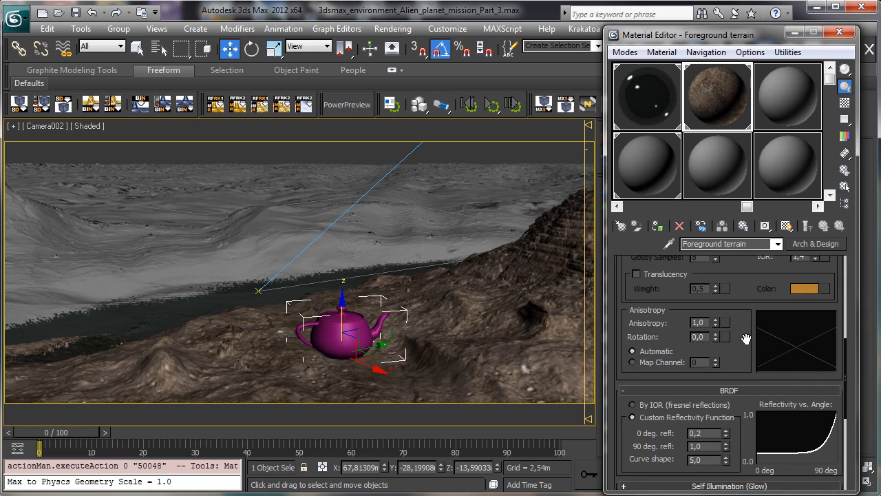
scroll(742, 332, "down", 4)
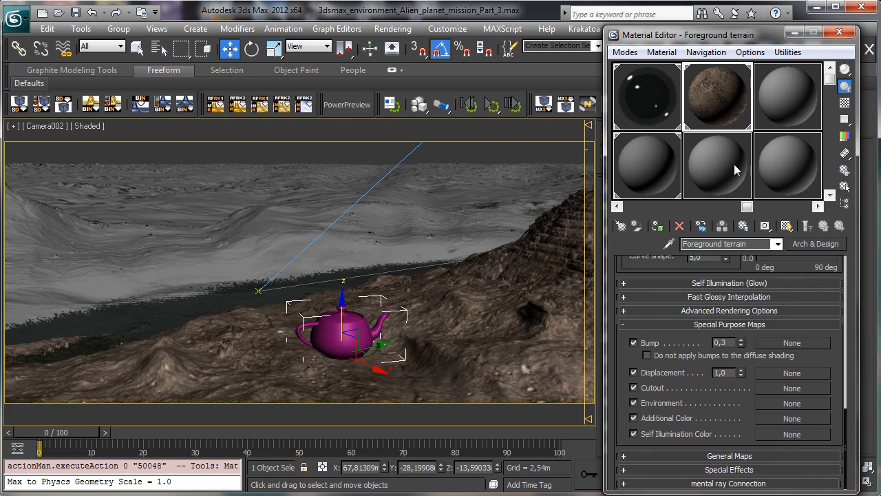
left_click(742, 325)
left_click(734, 468)
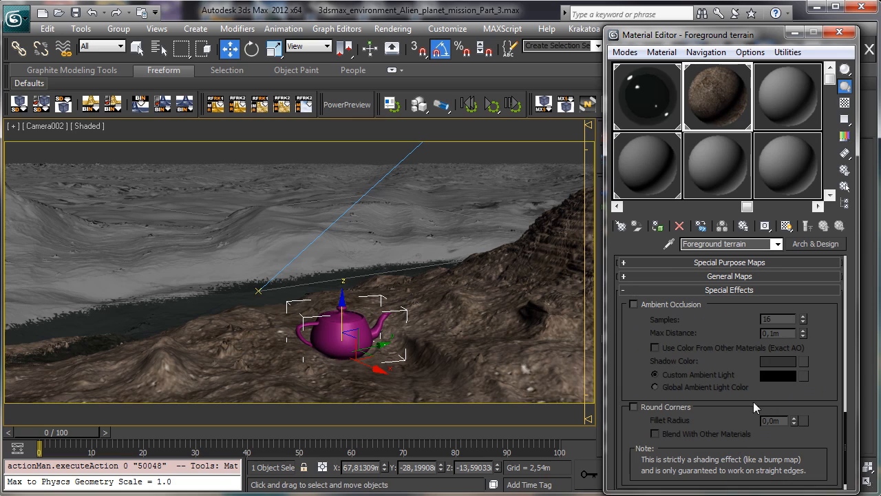
left_click(672, 307)
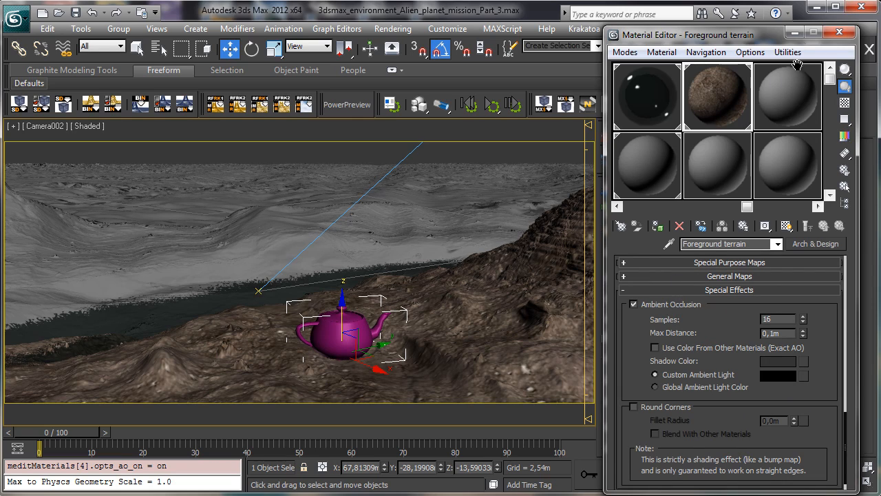
Step: Check the teapot's radius as a scale reference and set the material's ambient occlusion Max Distance to 35 m
left_click_drag(754, 40, 161, 307)
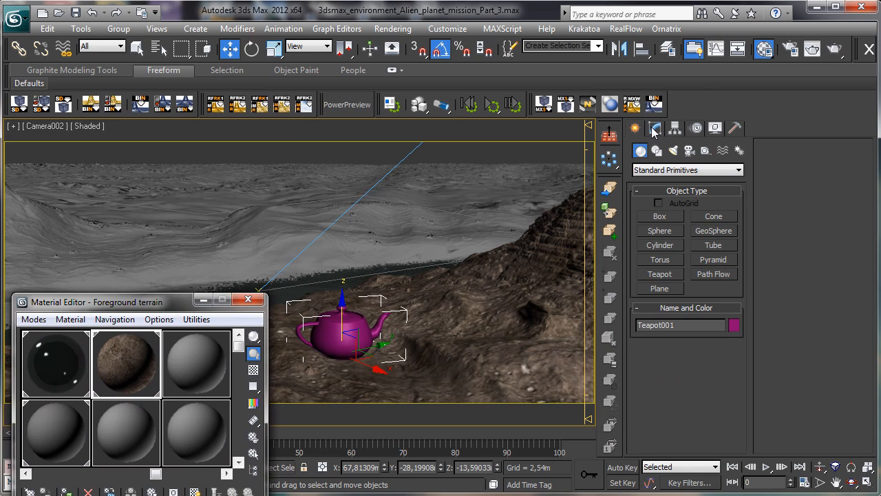
left_click(653, 129)
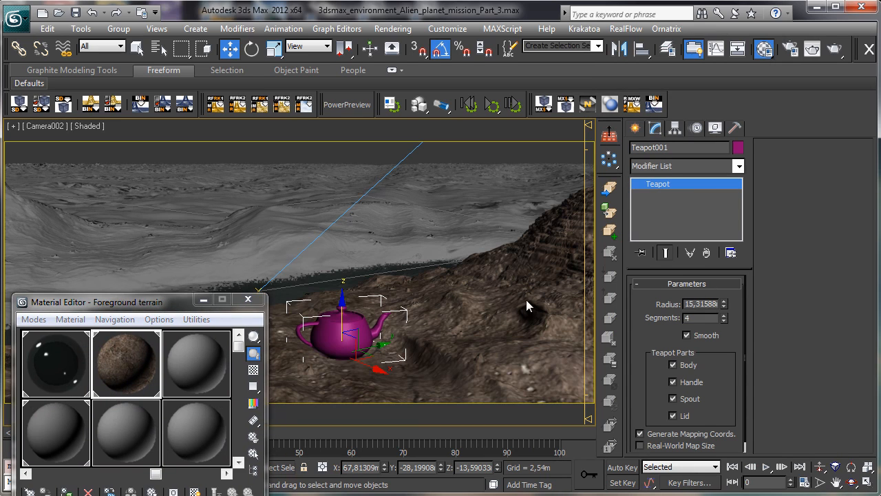
left_click_drag(172, 303, 760, 22)
left_click(784, 313)
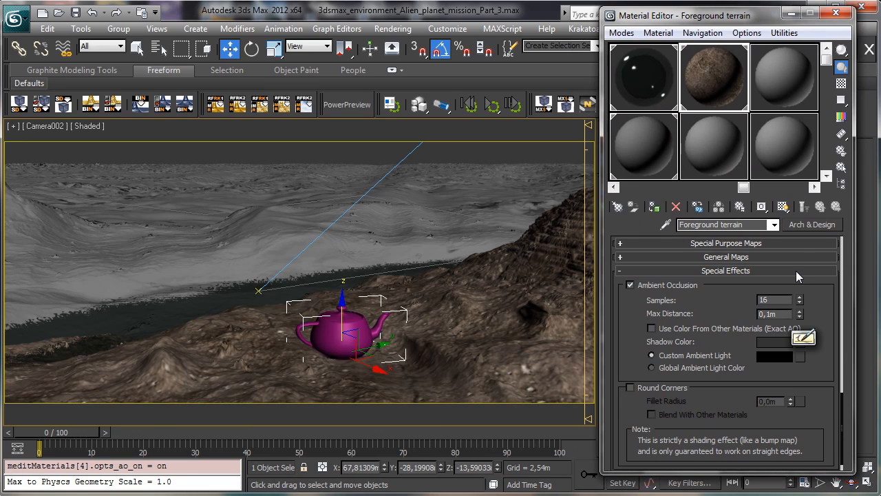
key("BackSpace")
key("BackSpace")
key("BackSpace")
key("BackSpace")
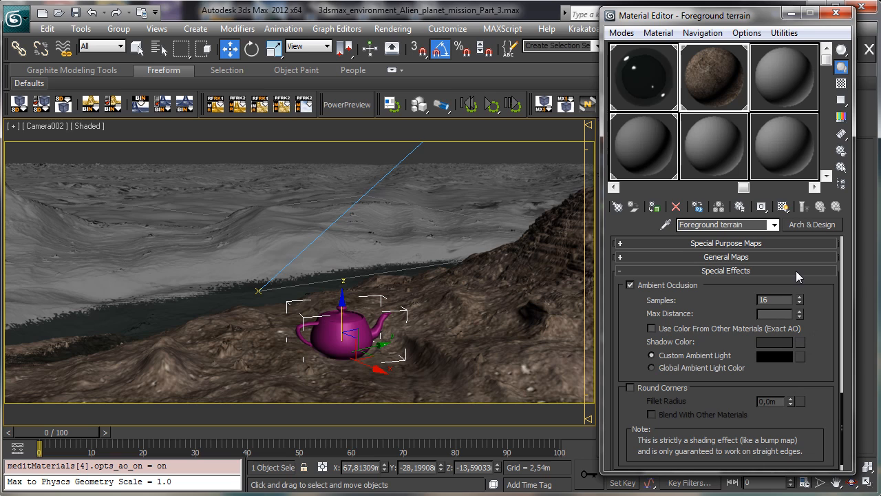
type("35")
key("Return")
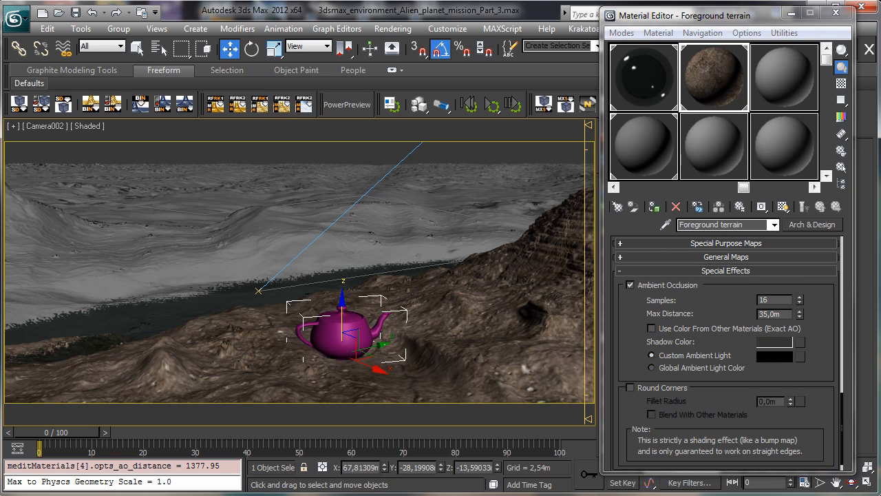
Step: Darken the ambient occlusion shadow color to a value of 0,035 and close the material editor
left_click_drag(1, 110, 524, 113)
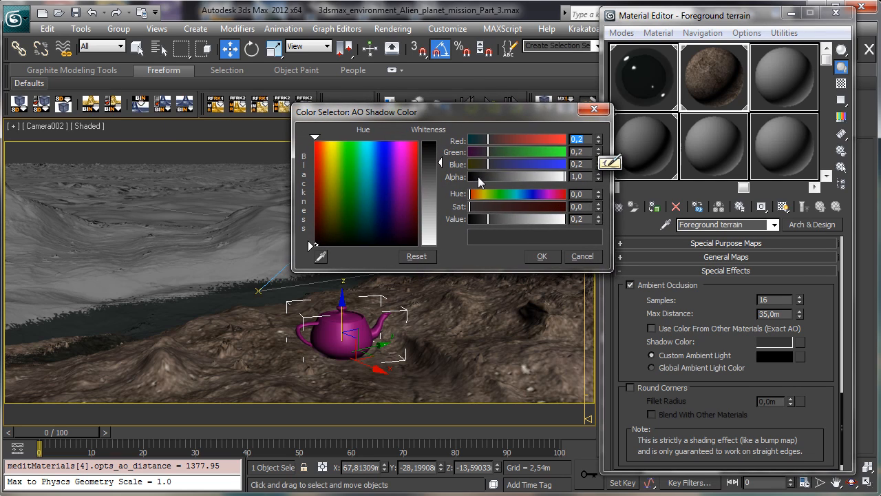
left_click_drag(480, 222, 473, 221)
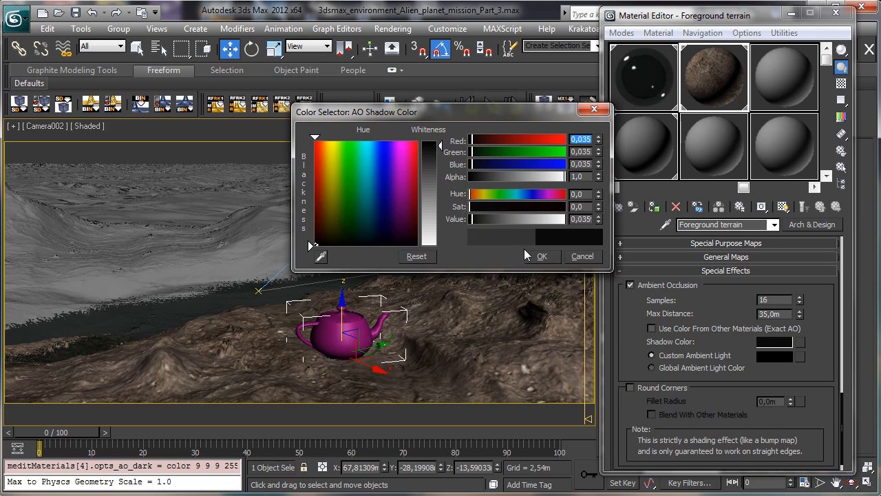
left_click(542, 255)
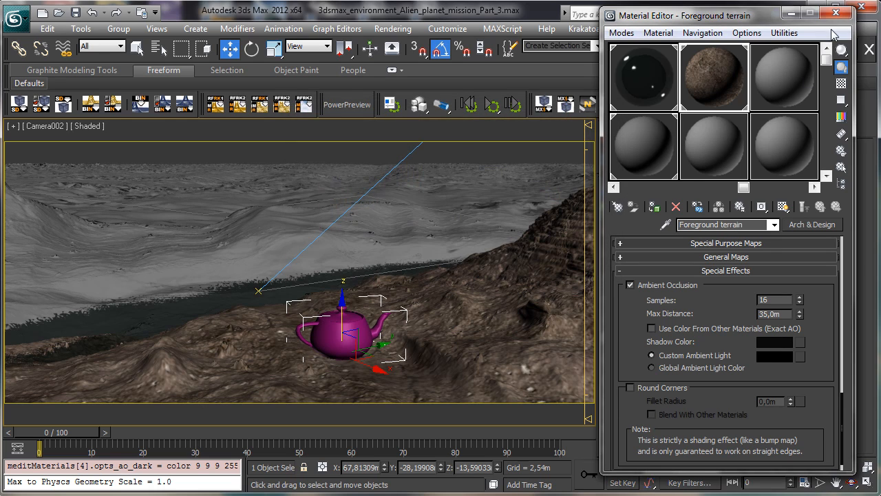
left_click(838, 11)
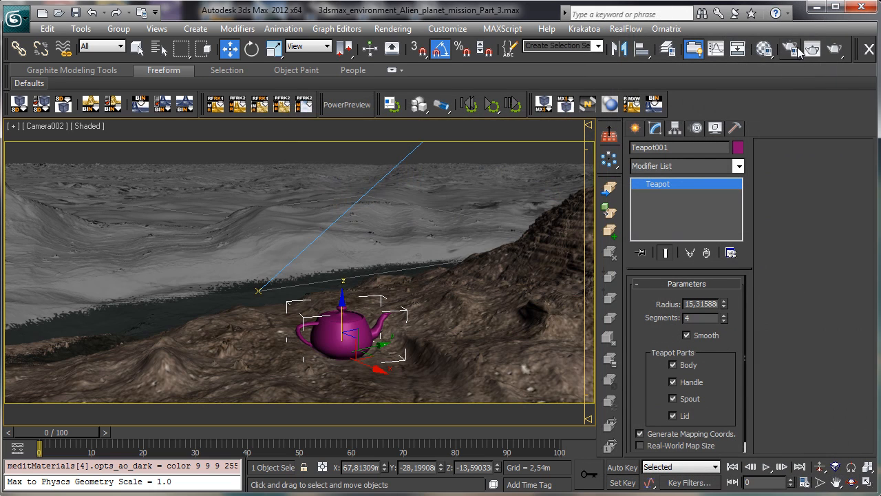
Step: Review the mental ray output size, sampling quality and Final Gather settings in the render setup
left_click(765, 48)
left_click_drag(131, 207, 709, 32)
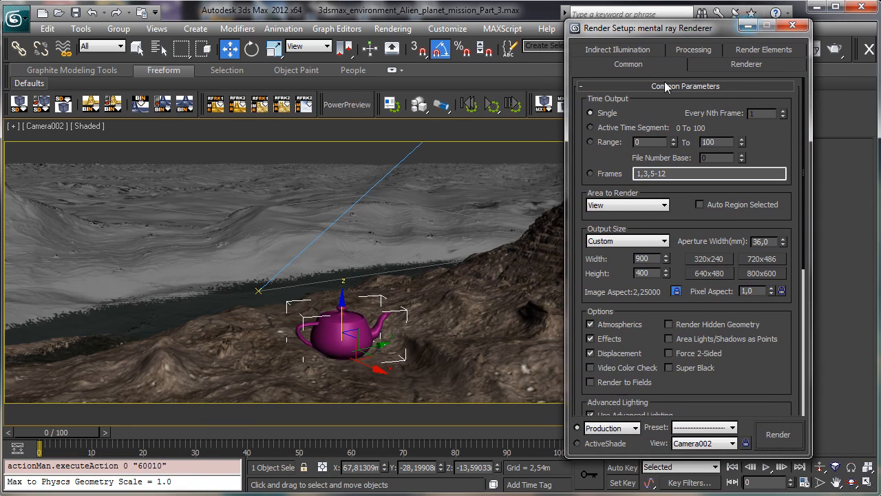
left_click(702, 69)
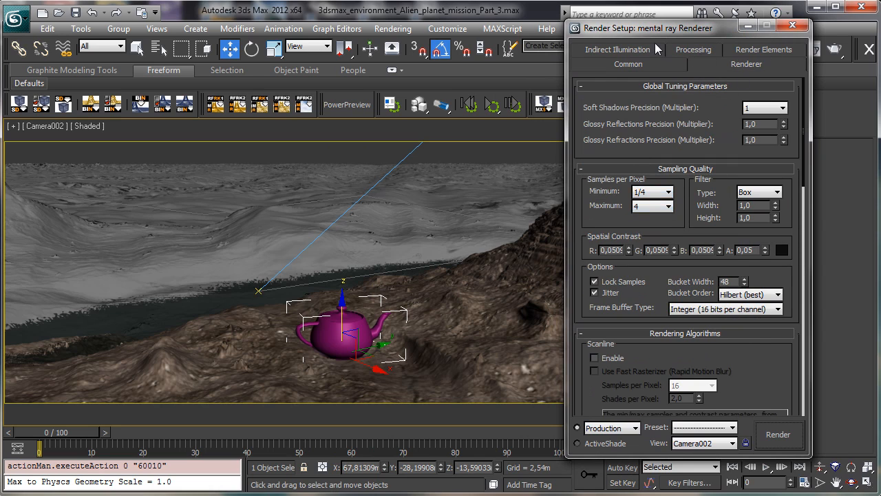
left_click(631, 50)
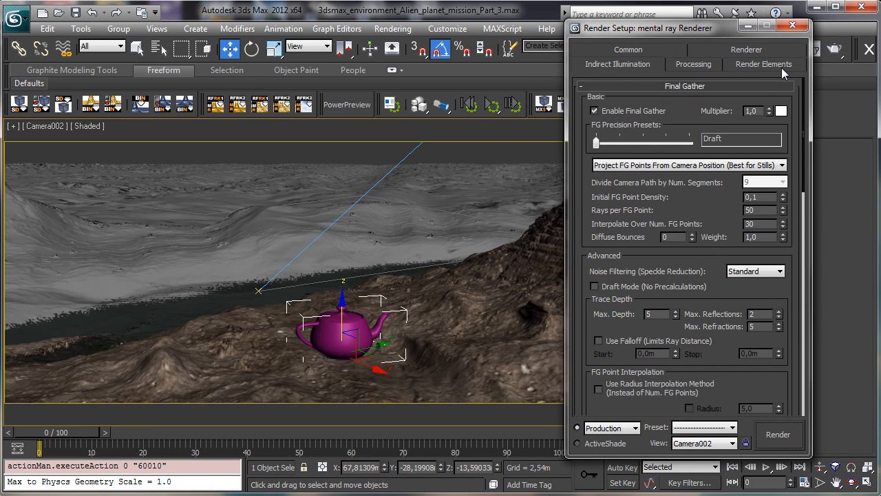
left_click(792, 26)
Step: Limit the render area to a full-width region covering slightly more than the lower half of the Camera002 frame
left_click(815, 47)
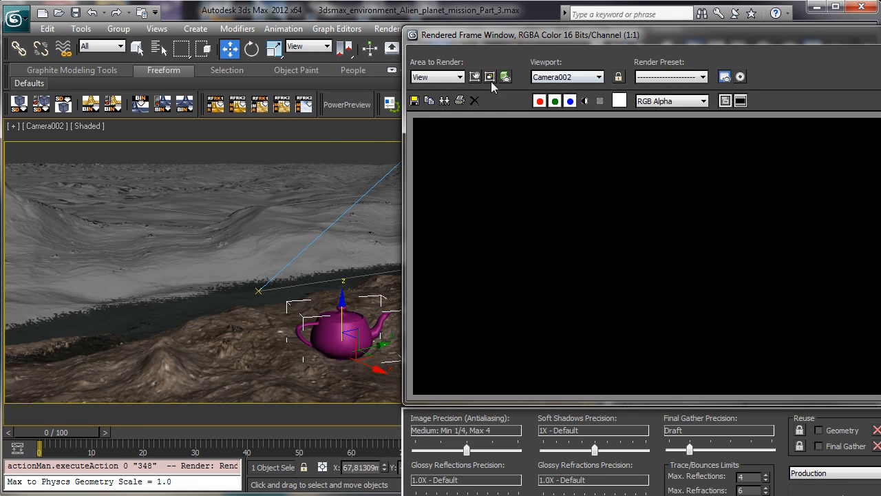
left_click(475, 76)
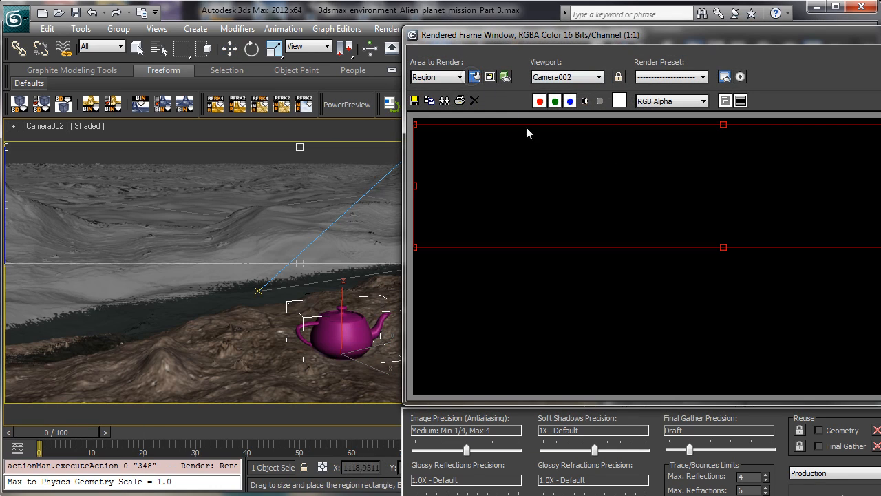
left_click_drag(526, 131, 655, 291)
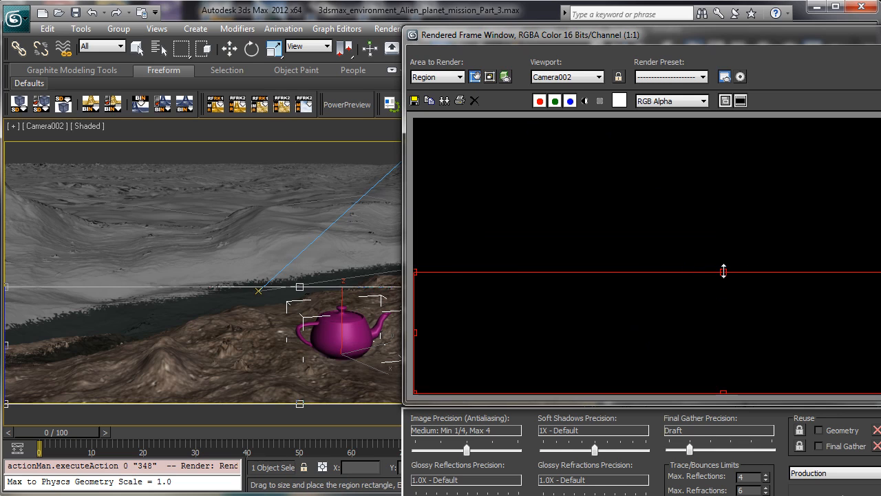
left_click_drag(724, 271, 723, 243)
left_click(475, 77)
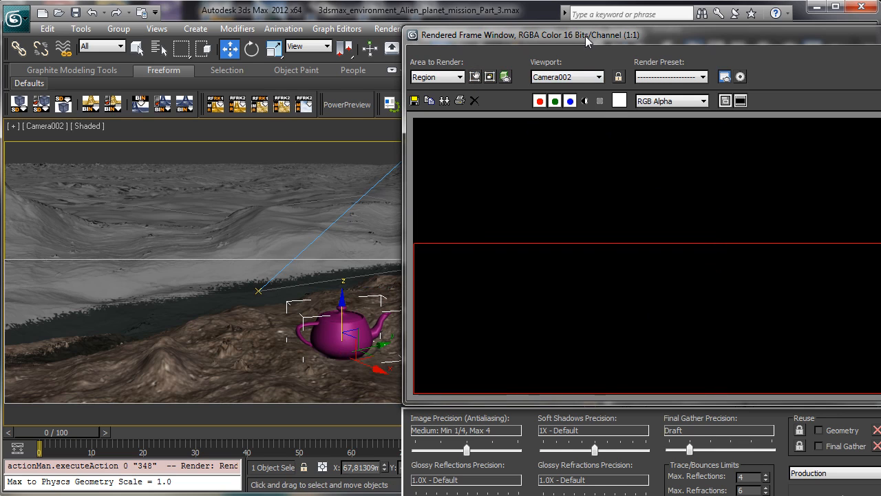
Step: Render the Camera002 region to inspect the teapot and foreground terrain, and minimize the rendered frame
left_click_drag(587, 41, 196, 40)
left_click(834, 48)
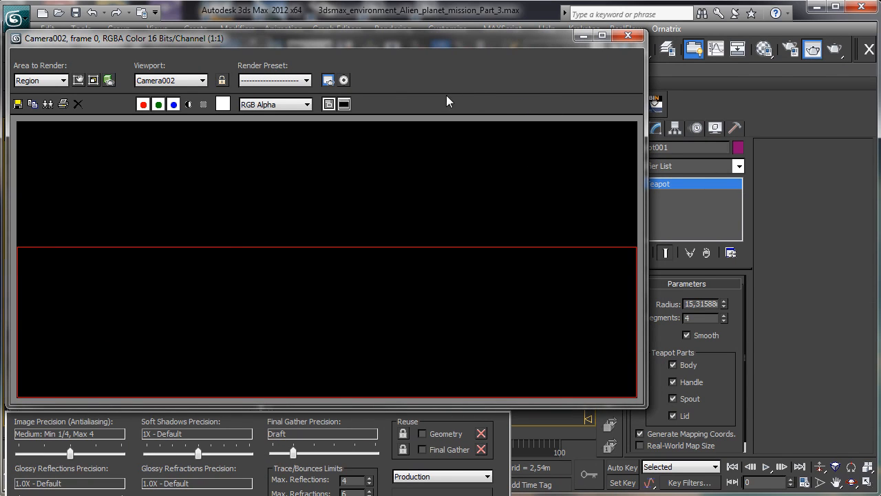
left_click_drag(288, 41, 479, 24)
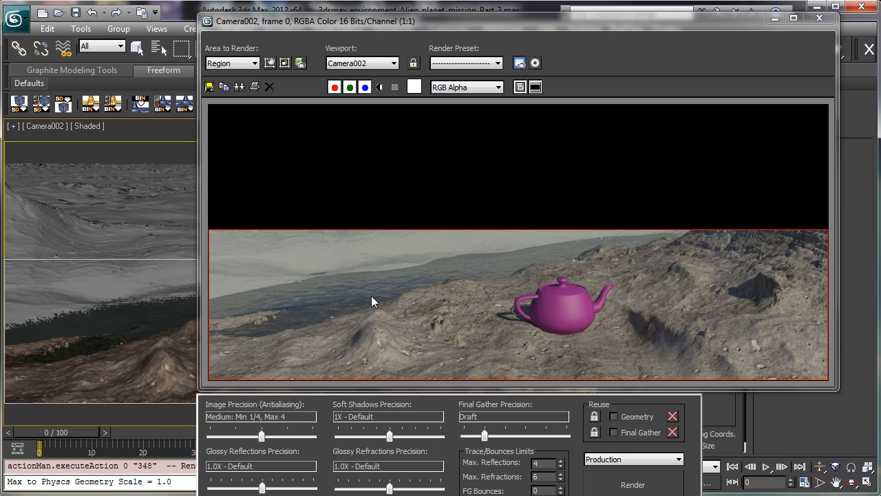
left_click(776, 18)
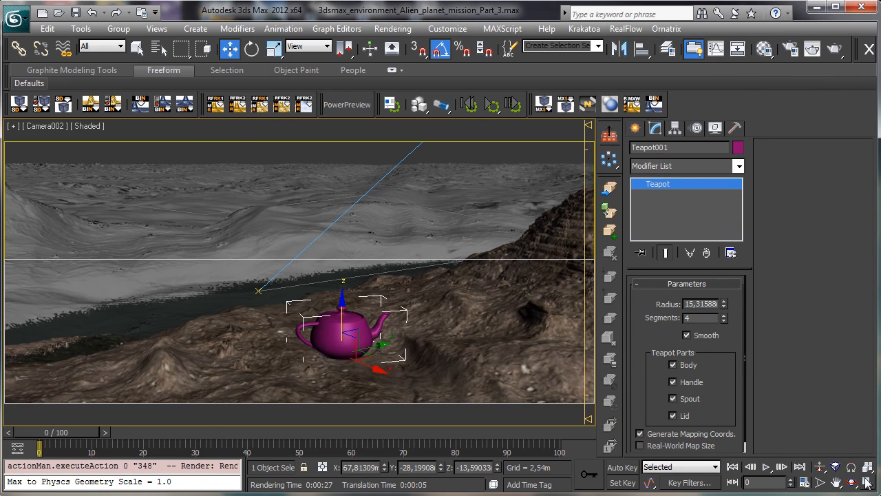
Step: Switch to the four-viewport layout and select the Daylight001 system beside the foreground terrain in the Top view
left_click(867, 482)
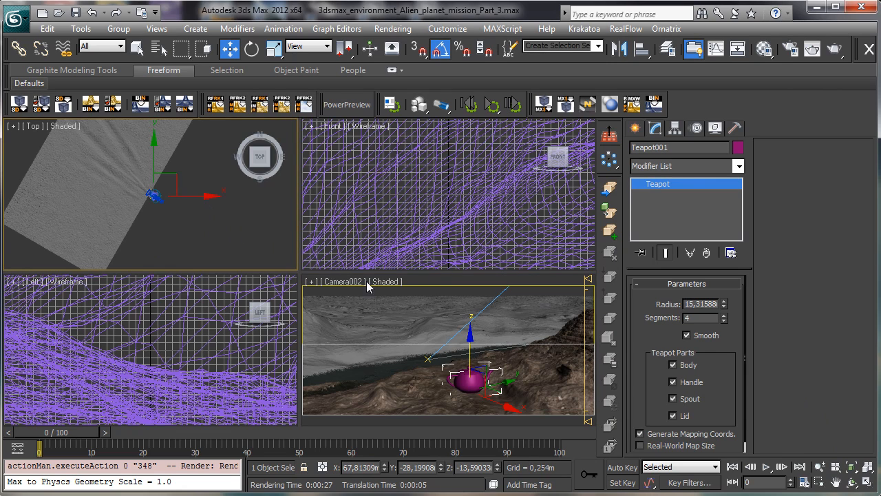
left_click(818, 483)
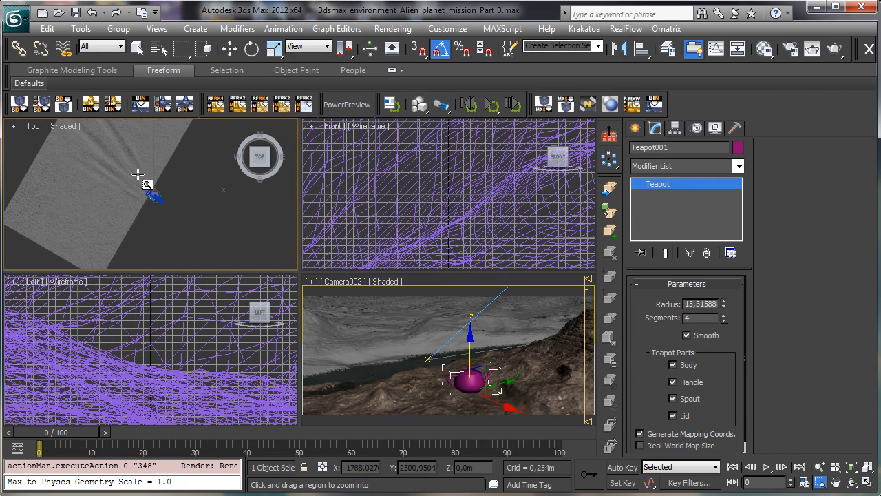
left_click_drag(145, 183, 169, 222)
left_click_drag(142, 187, 181, 213)
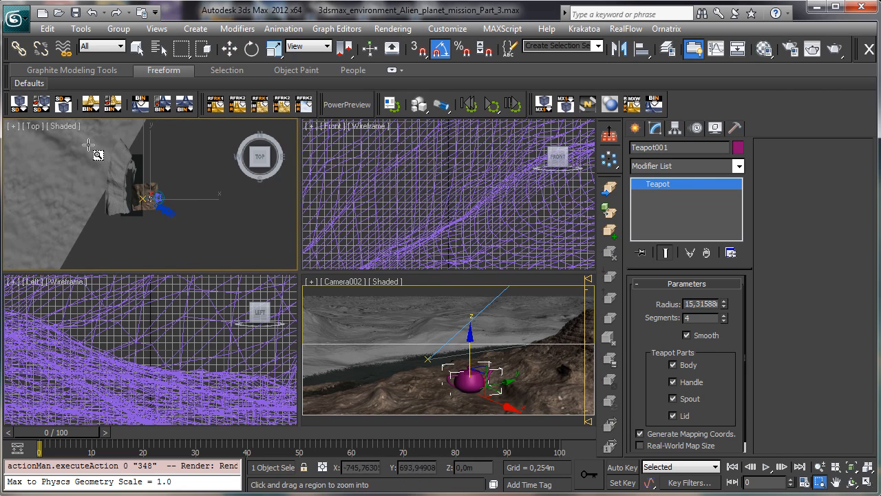
left_click_drag(125, 173, 197, 231)
left_click_drag(90, 129, 200, 232)
left_click_drag(104, 170, 192, 250)
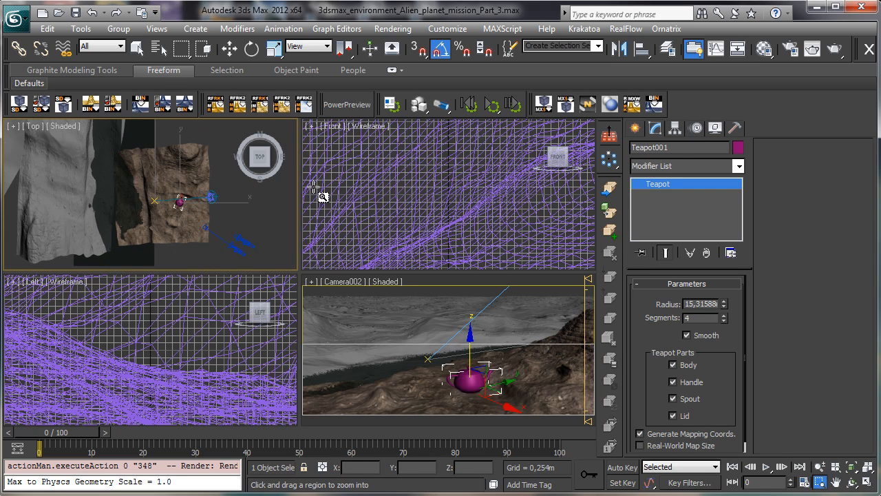
left_click(137, 48)
left_click(214, 197)
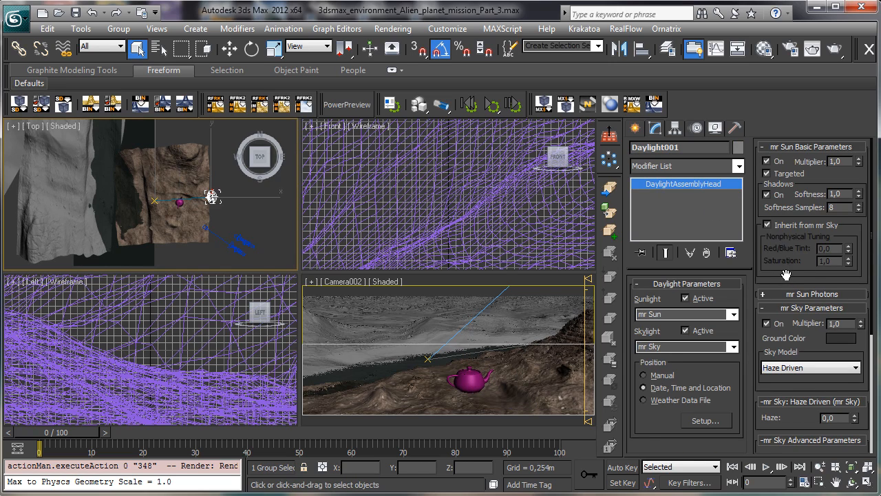
Step: Set the daylight system's North Direction to 287 in its date, time and location setup
scroll(785, 275, "down", 5)
scroll(803, 306, "down", 1)
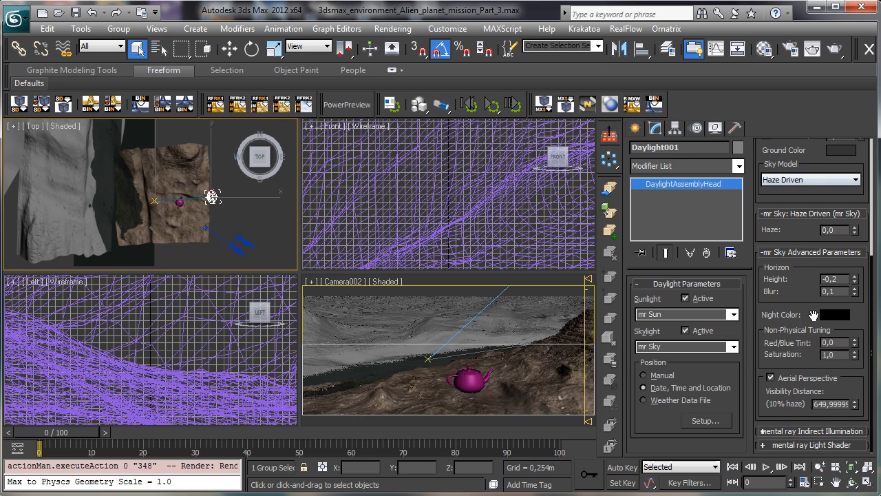
left_click(703, 420)
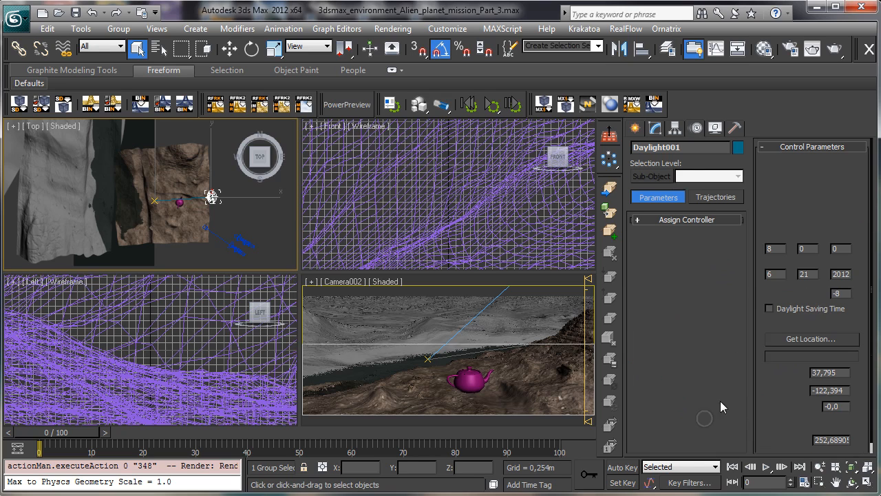
scroll(826, 303, "down", 1)
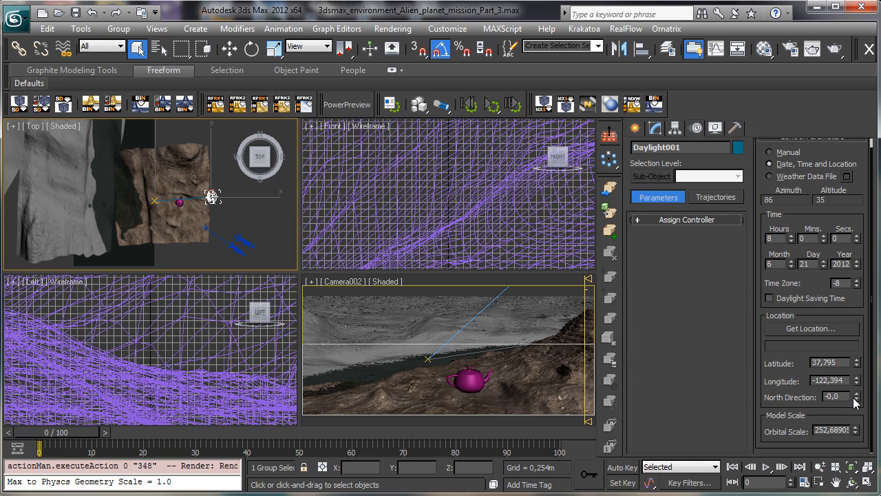
left_click_drag(856, 397, 854, 431)
mouse_move(828, 202)
left_mouse_down()
mouse_move(823, 209)
mouse_move(821, 196)
left_mouse_up()
Step: Render the Camera002 region again with the new sun direction
right_click(513, 331)
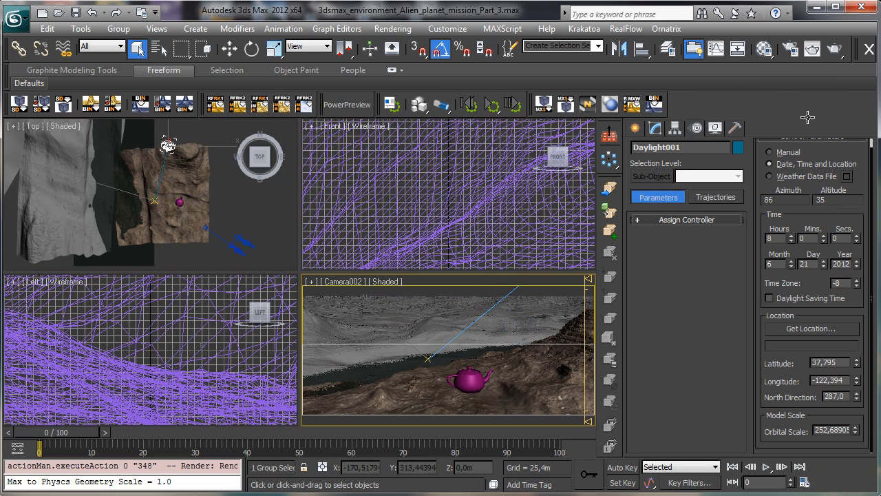
left_click(831, 55)
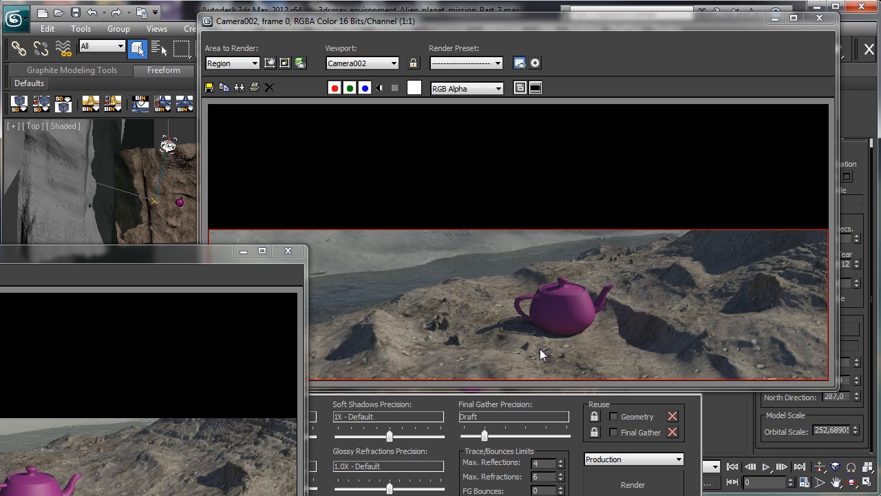
Step: Minimize both rendered frames and set the daylight system's North Direction to 300
left_click(244, 251)
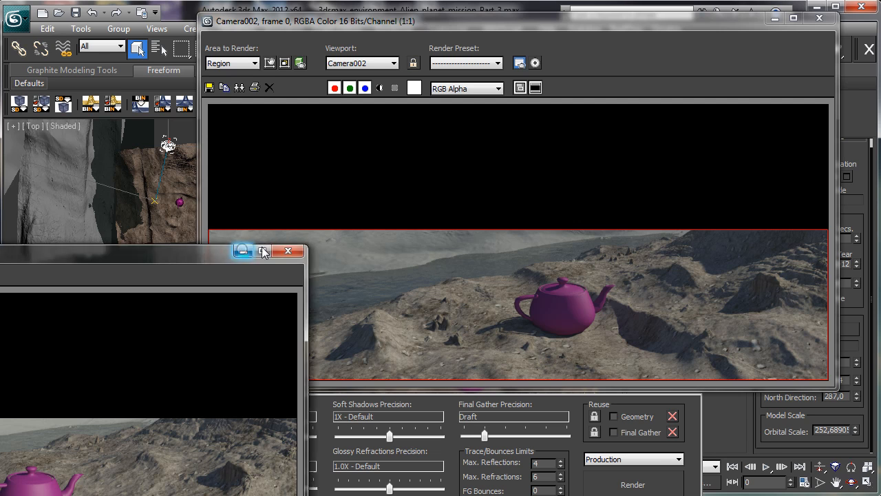
left_click(774, 19)
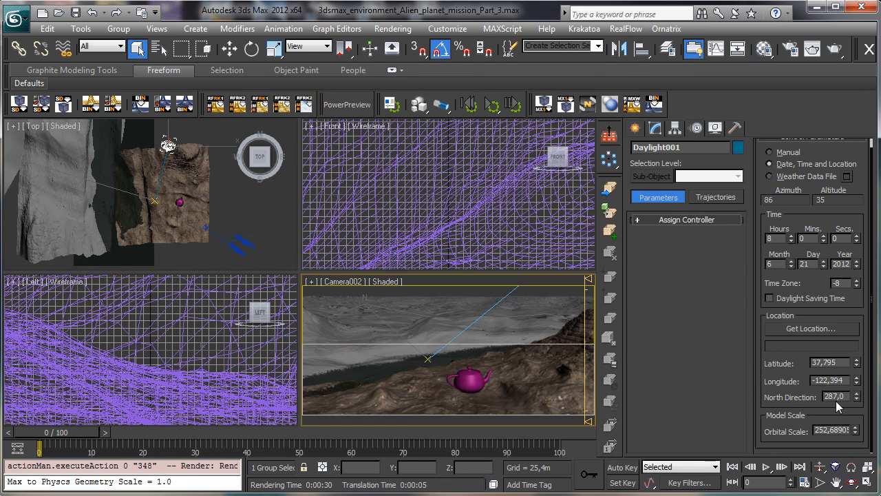
left_click_drag(859, 398, 858, 391)
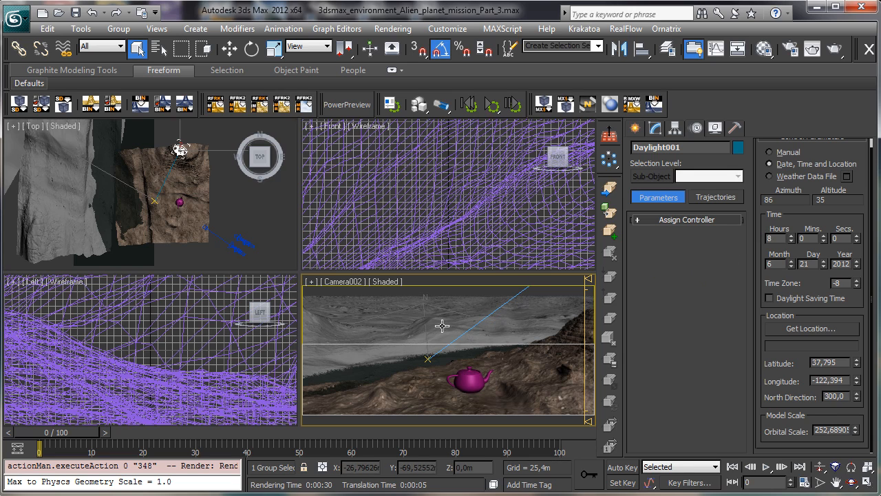
Step: Set the largest wave to 0.5 m and the smallest to 0.054 m in the Water material's Ocean bump map
left_click(764, 49)
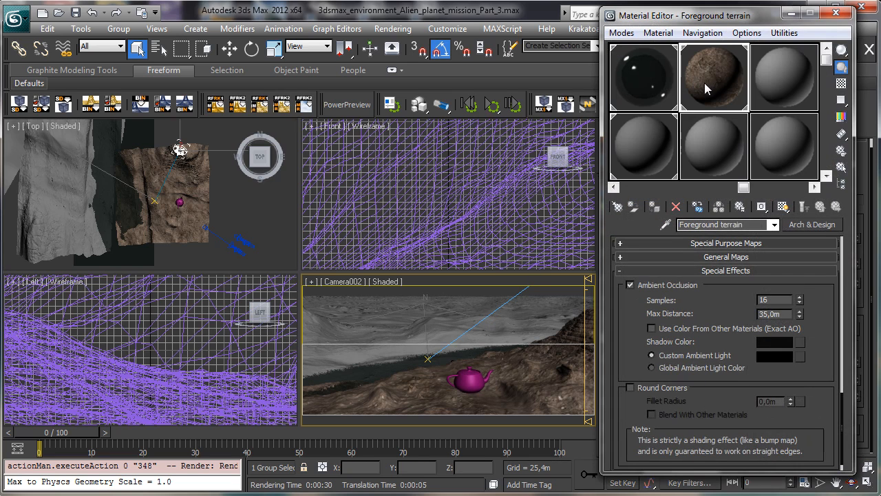
left_click(654, 77)
scroll(730, 270, "down", 10)
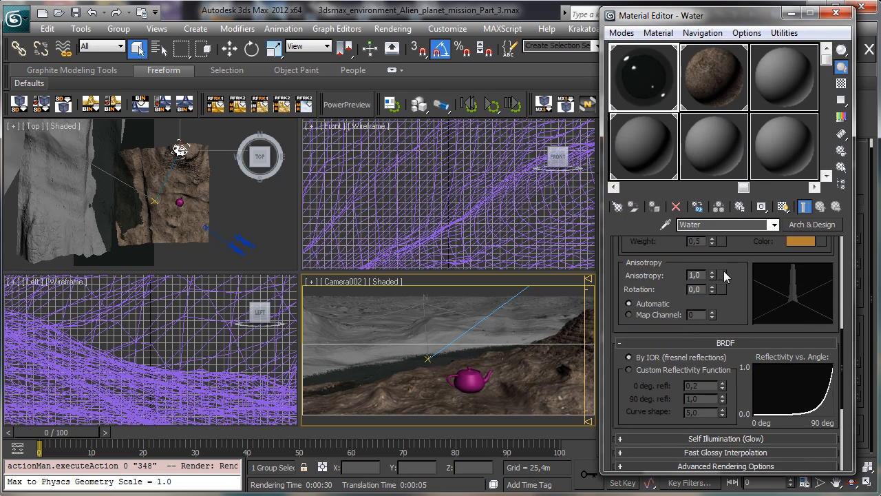
left_click(776, 327)
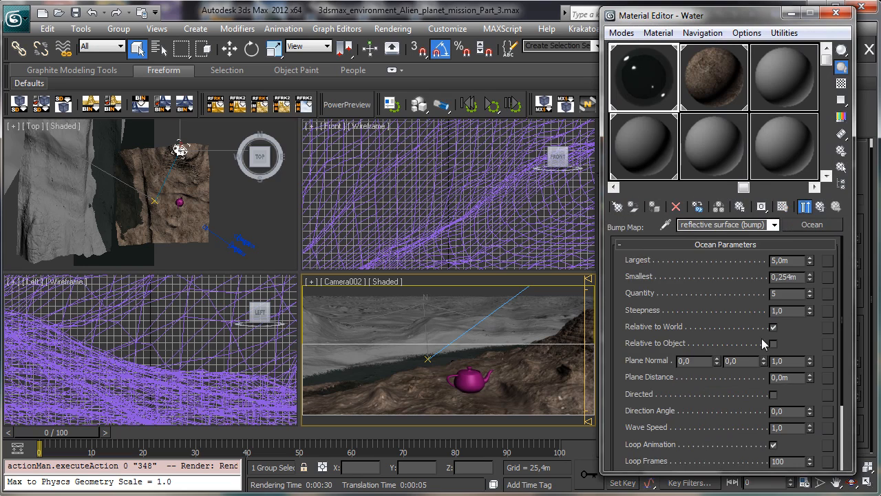
left_click(793, 259)
type("0,5")
key("Return")
key("BackSpace")
type("0")
key("Return")
left_click(819, 207)
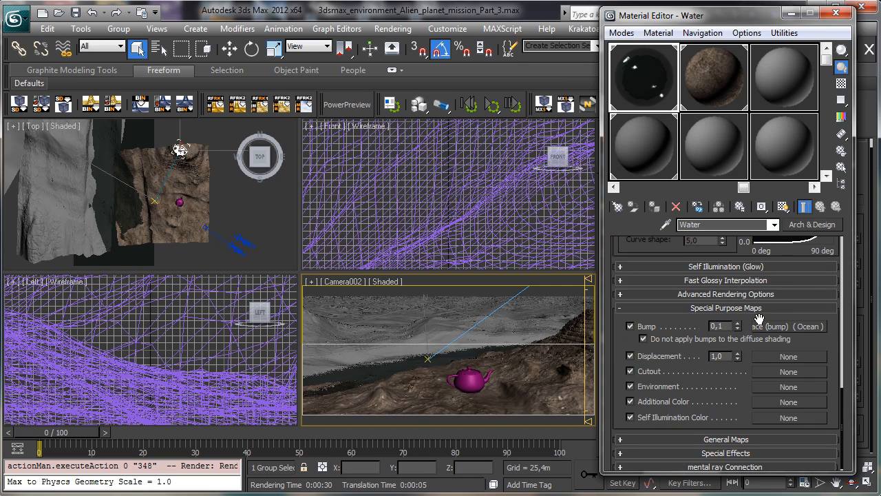
Step: Recheck the Ocean map, set the Water material's bump amount to 0.03, and minimize the Material Editor
left_click(761, 328)
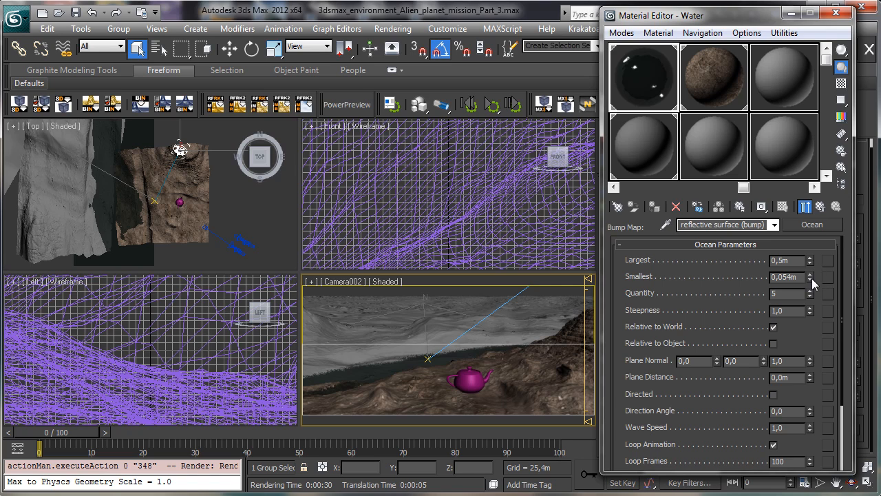
left_click(820, 206)
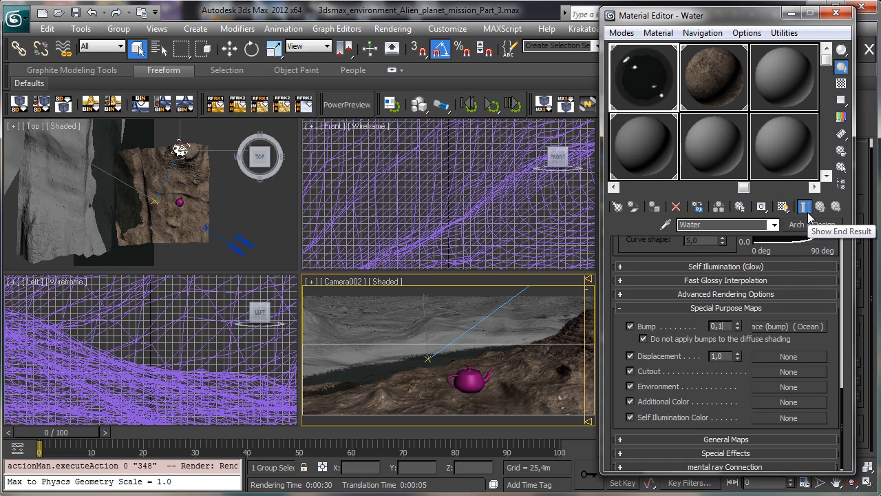
type("023")
key("Return")
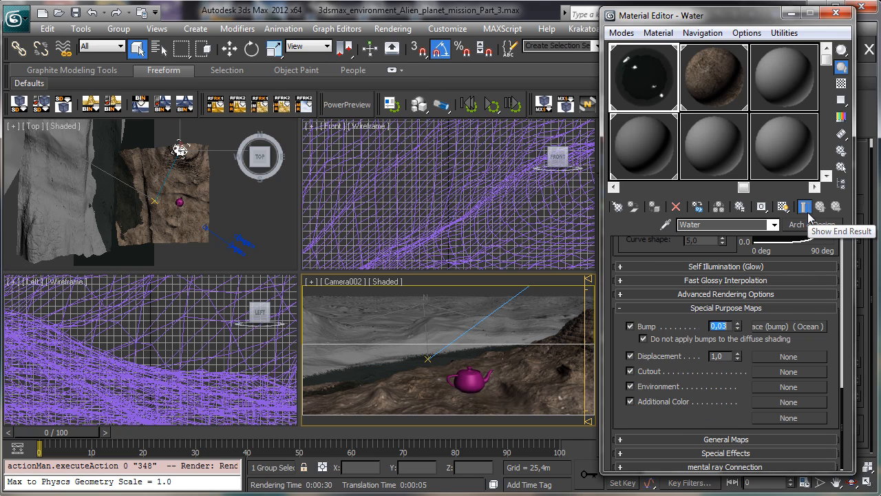
left_click(791, 13)
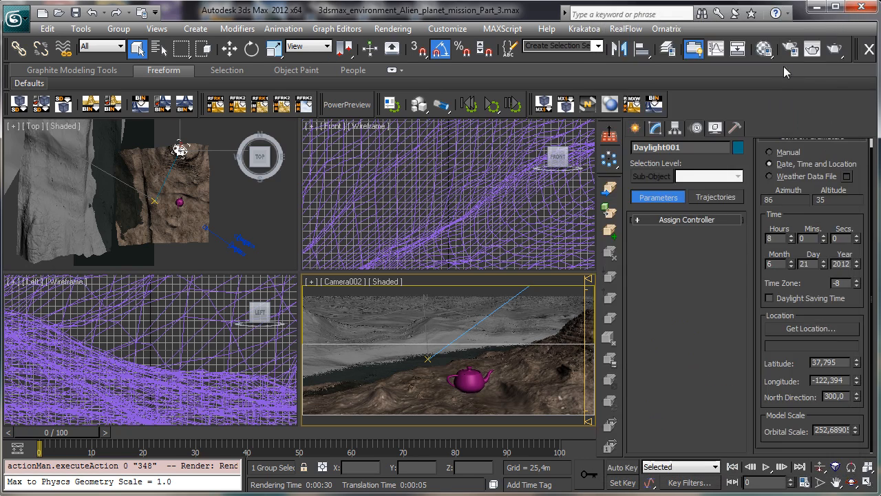
Step: Render the Camera002 region with the finer water waves, save the scene, and review the rendered frame again
left_click(835, 50)
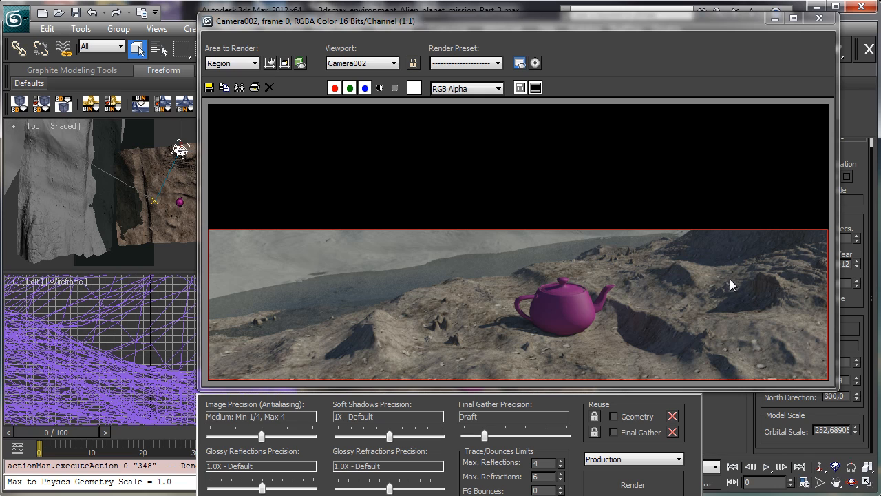
left_click(775, 18)
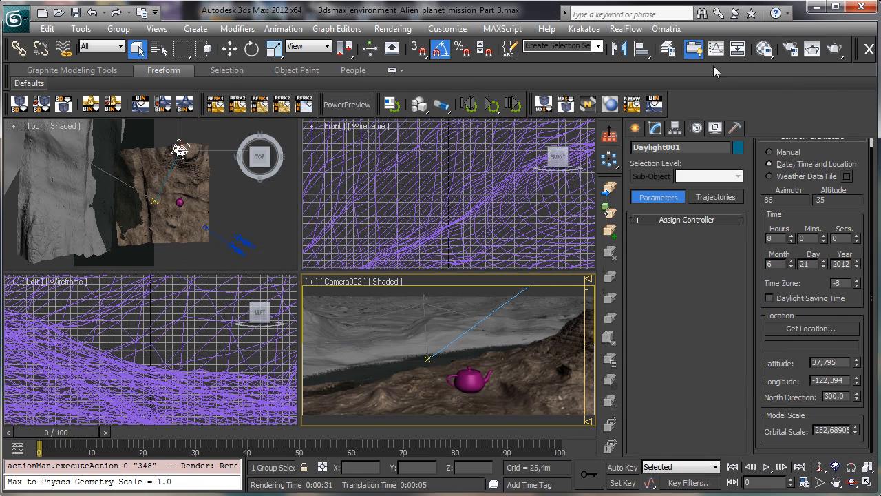
left_click(75, 12)
left_click(812, 48)
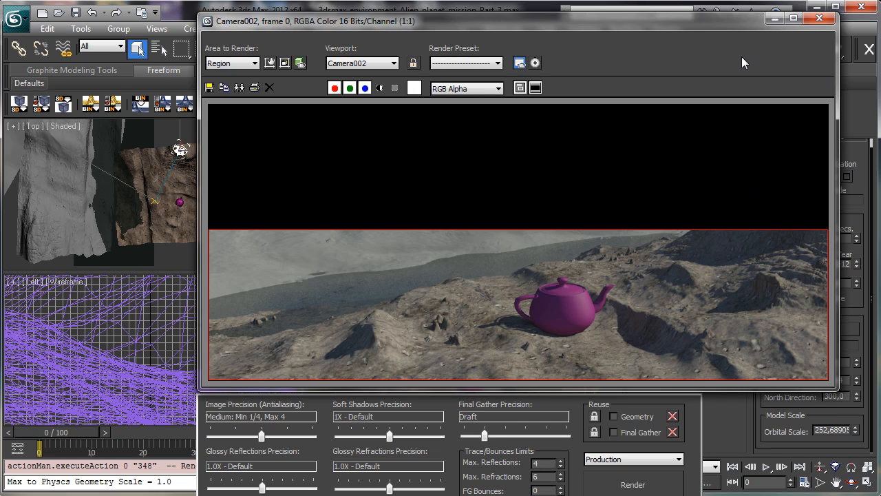
left_click(776, 19)
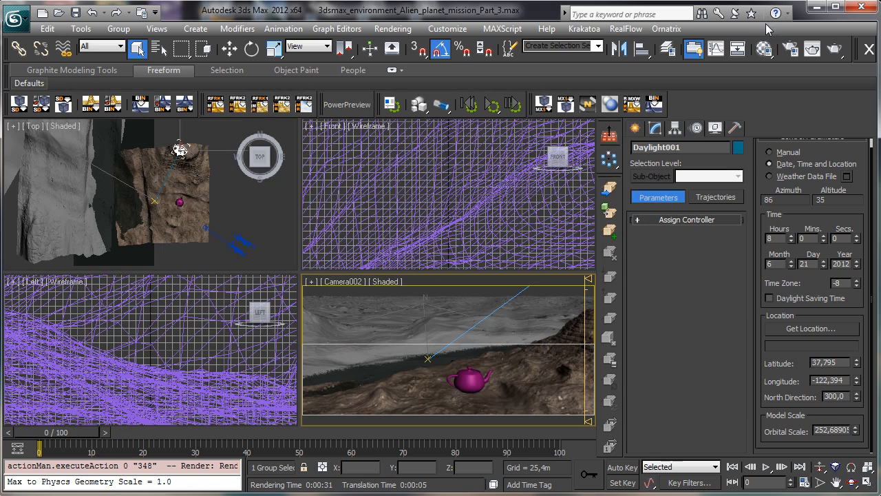
Step: Apply the Physically Based Lighting, Outdoor Daylight, Clear Sky exposure preset, switch to Photographic Exposure, and raise the film speed (ISO)
left_click(405, 30)
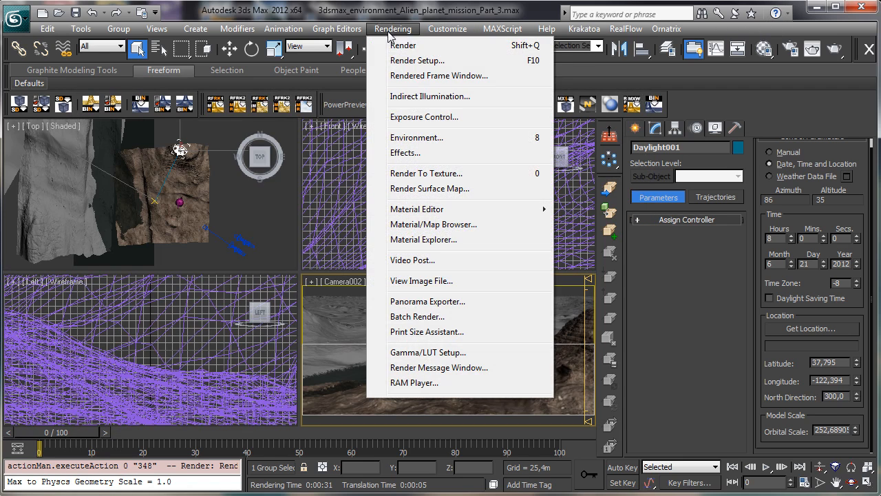
left_click(448, 138)
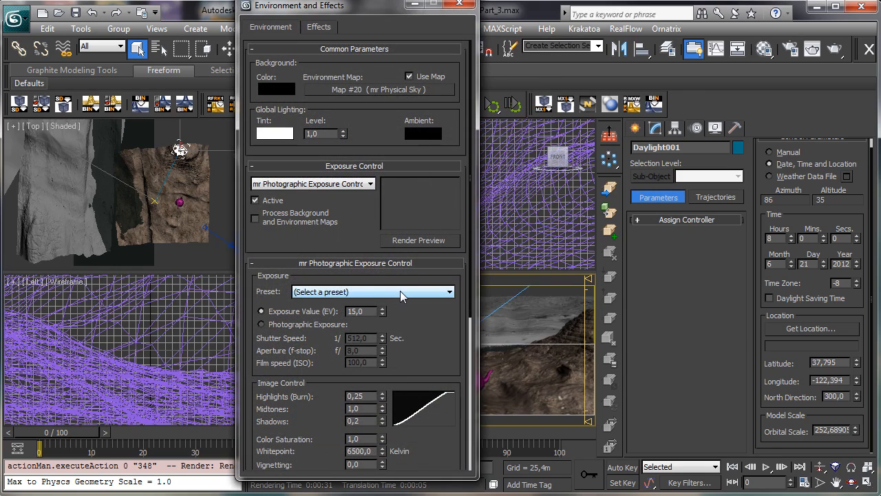
left_click(411, 292)
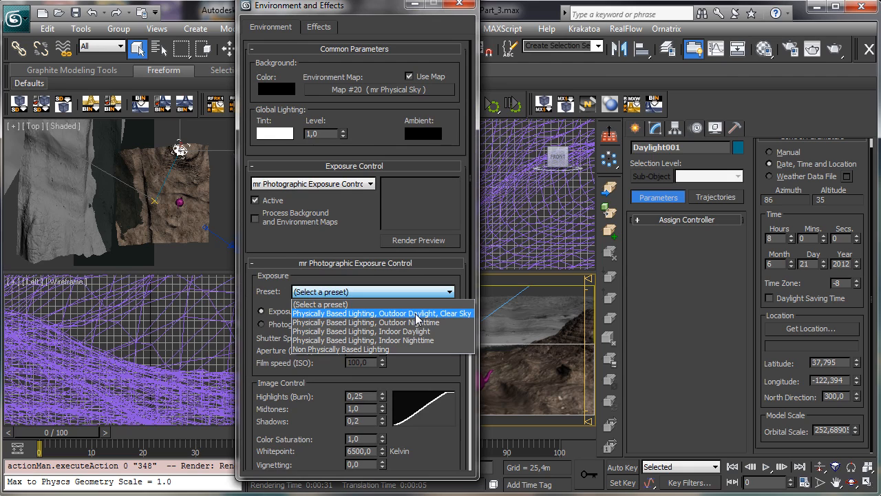
left_click(418, 315)
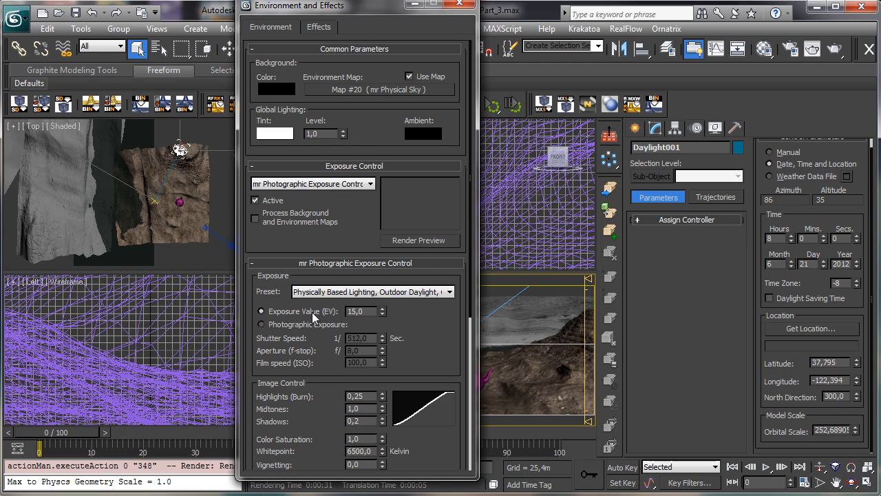
left_click(330, 327)
double_click(357, 362)
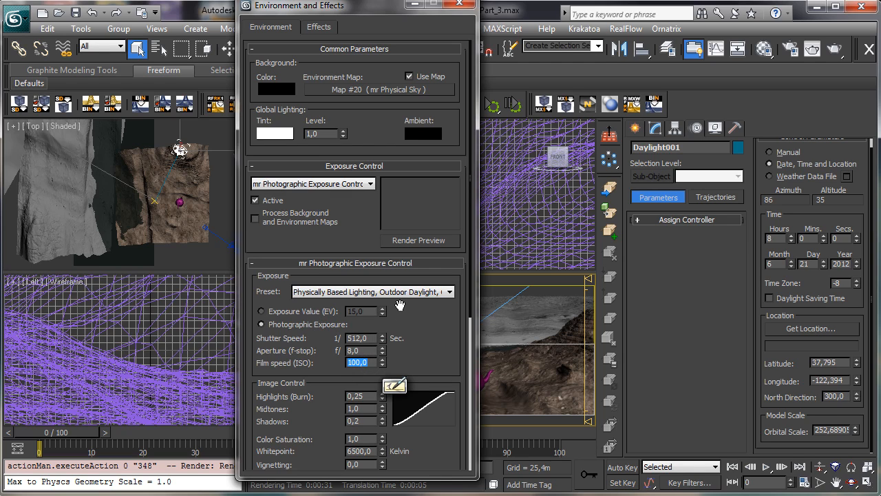
type("25")
left_click(414, 5)
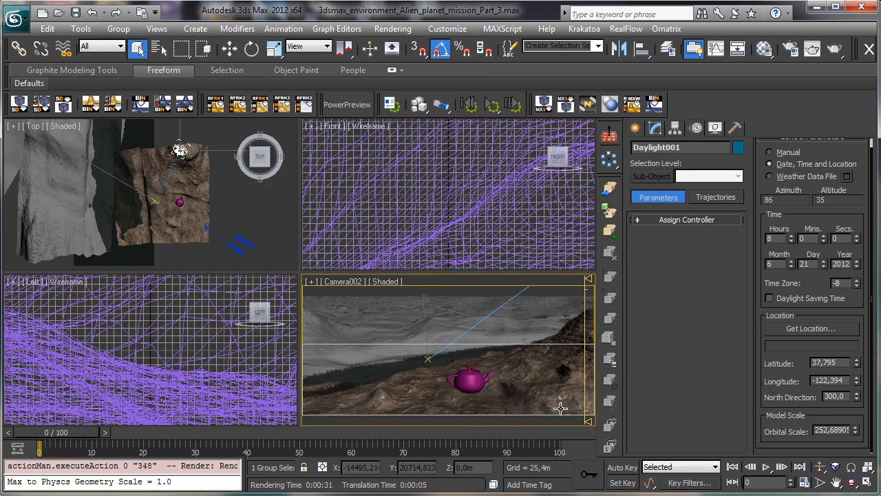
Step: Isolate the teapot and foreground terrain and render the Camera002 region with the new exposure
left_click(475, 380)
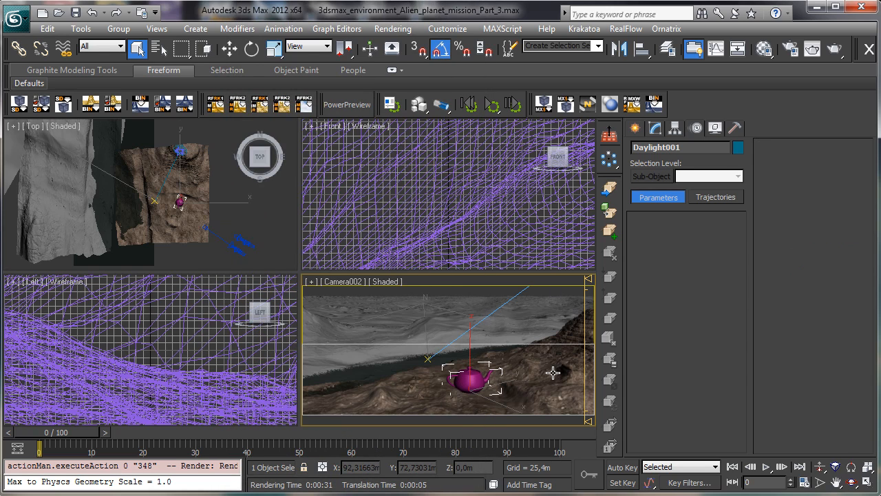
left_click(567, 394, "ctrl")
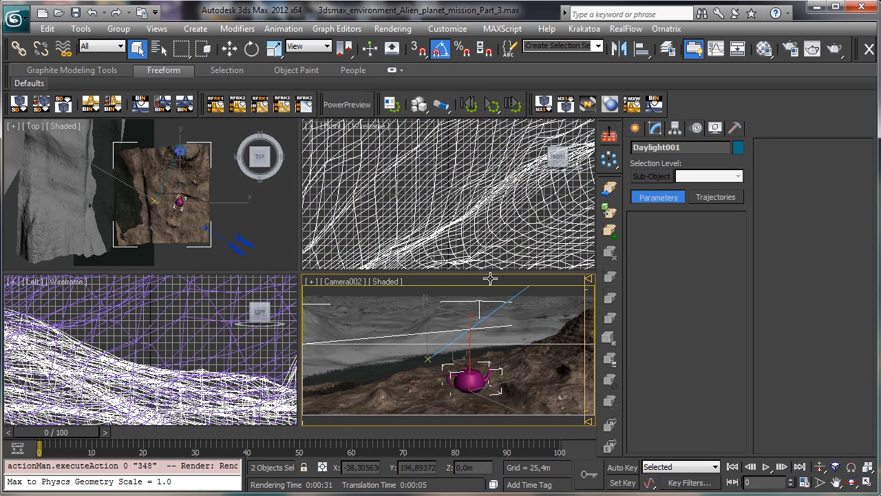
left_click(78, 31)
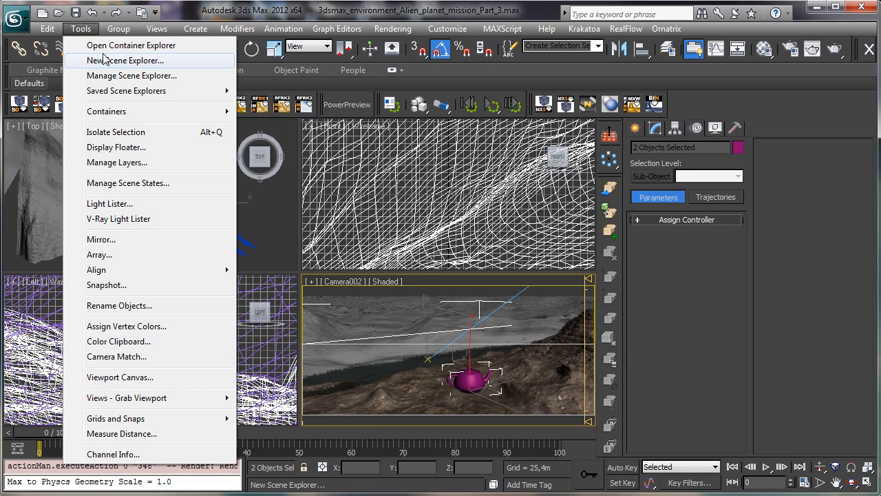
left_click(116, 131)
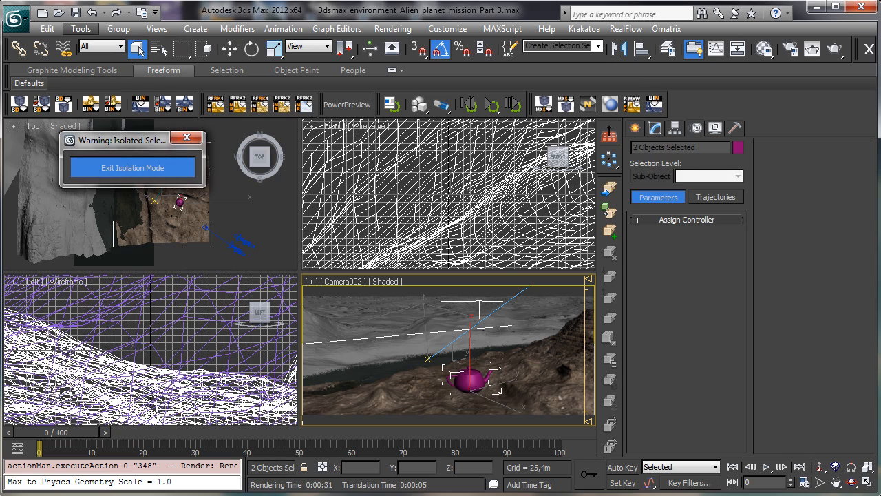
left_click(835, 50)
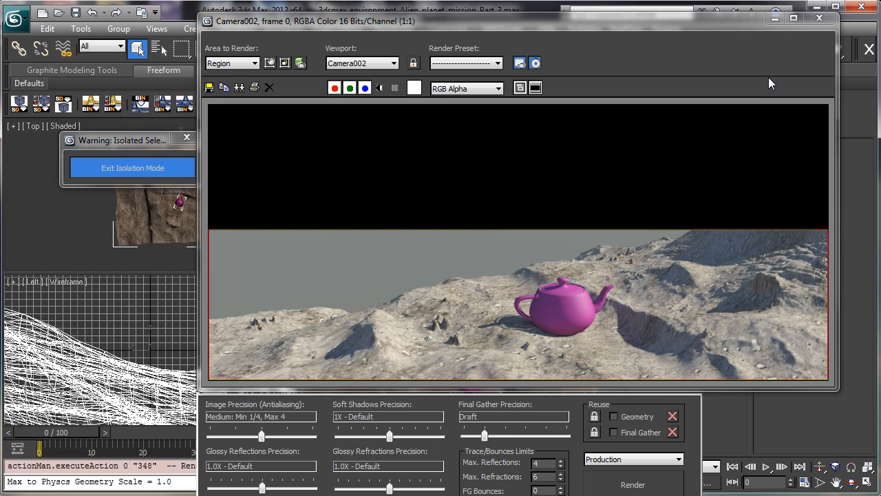
left_click(773, 19)
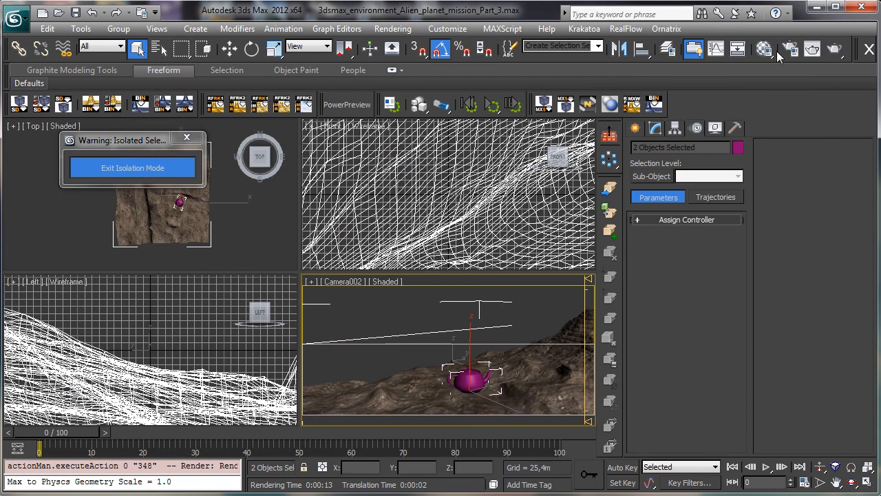
Step: Open the Dry_Ground_02 Substance parameters in the Foreground terrain material's diffuse map and show an enlarged map preview
left_click(770, 50)
left_click(734, 77)
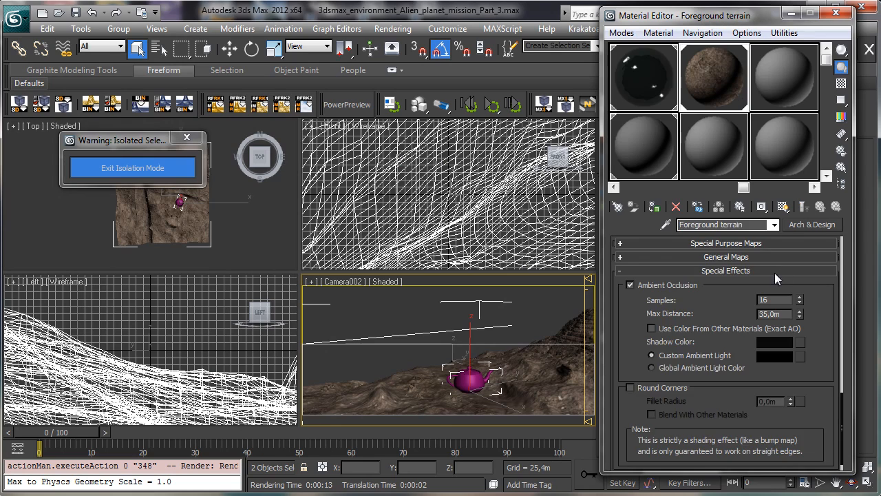
left_click_drag(827, 293, 815, 494)
left_click_drag(740, 285, 748, 409)
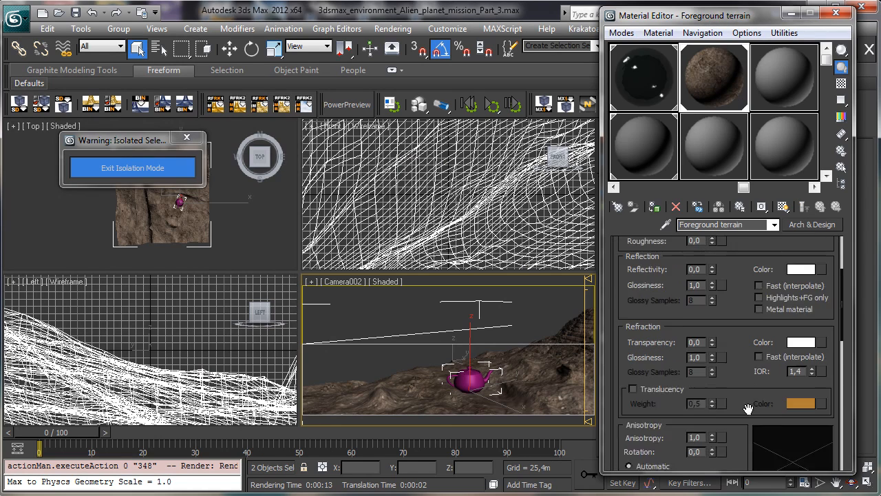
scroll(753, 289, "up", 5)
left_click(821, 301)
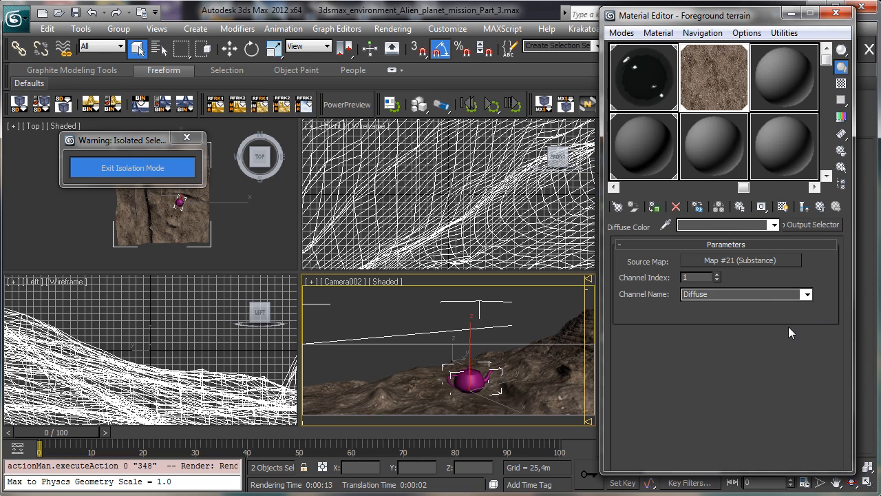
left_click(765, 261)
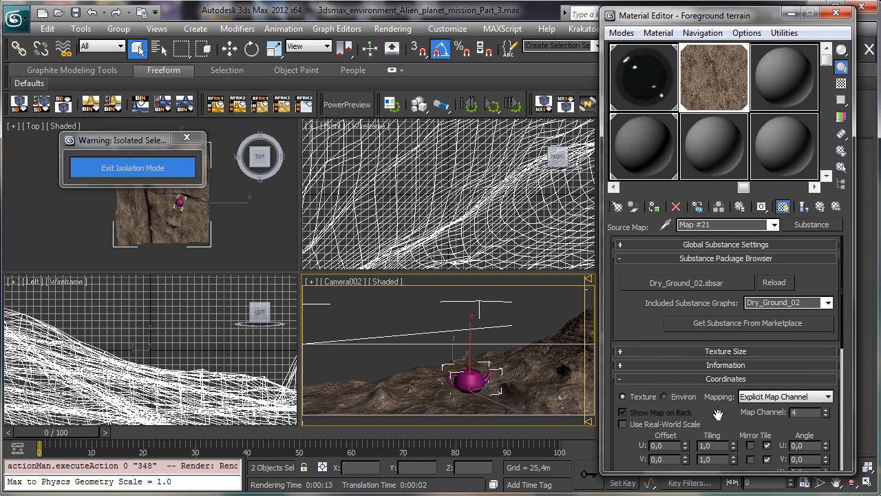
scroll(729, 337, "down", 5)
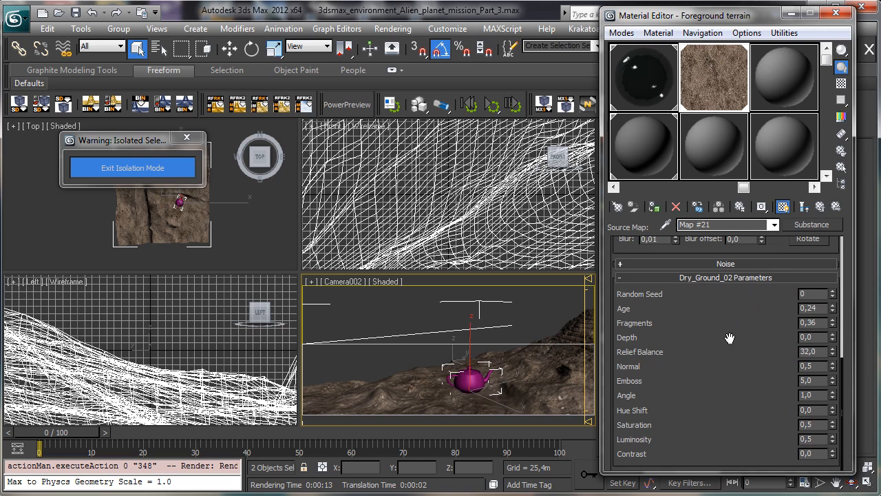
double_click(716, 94)
left_click_drag(375, 123, 454, 76)
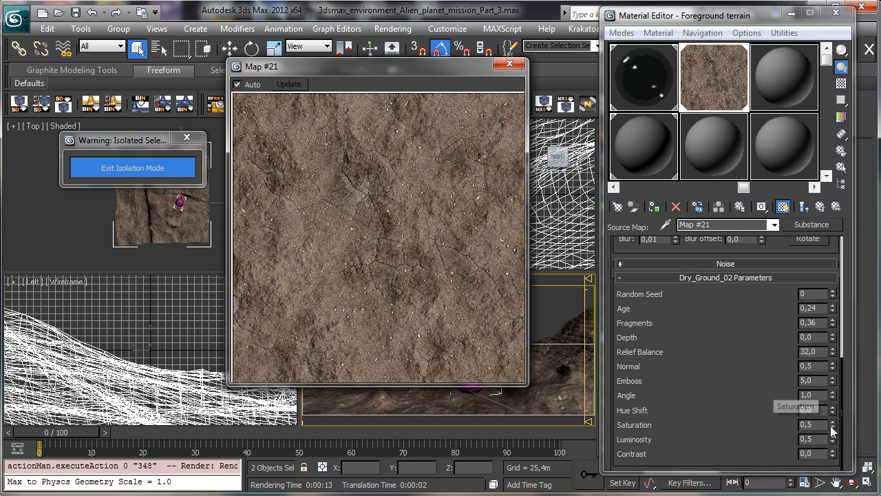
Step: Darken the Dry_Ground_02 texture by setting its Luminosity to 0.35
left_click_drag(832, 442, 830, 452)
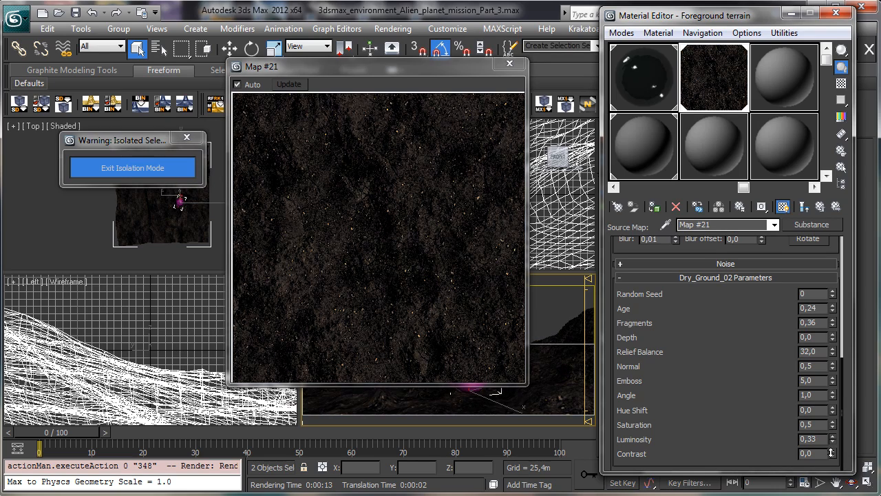
left_click(832, 437)
left_click(833, 437)
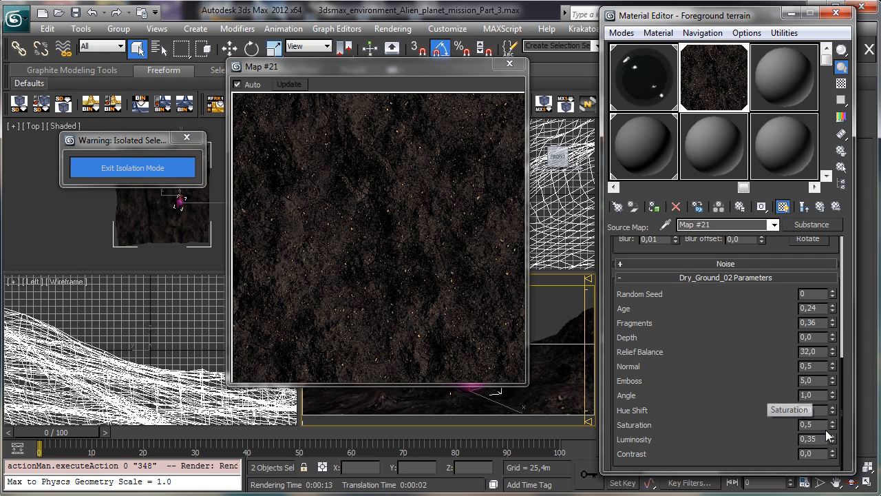
Step: Close the enlarged map preview and test-render the Camera002 region with the darkened ground texture
left_click_drag(752, 18, 679, 55)
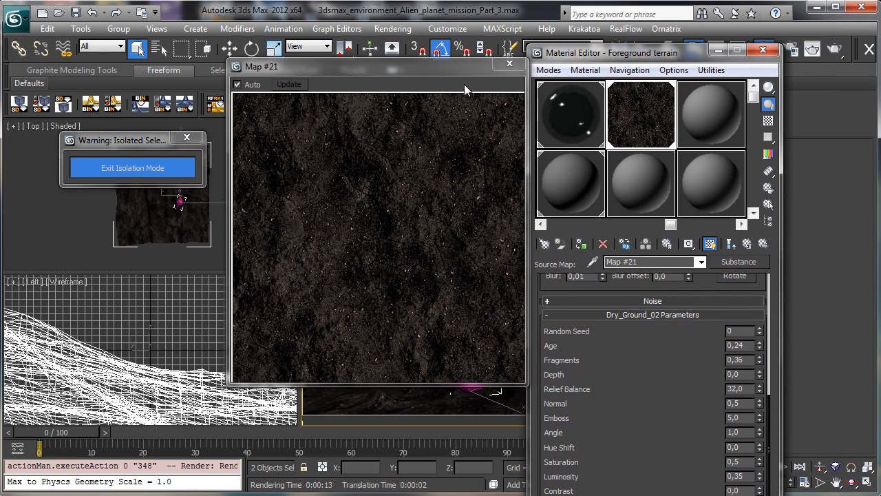
left_click(509, 64)
left_click(835, 50)
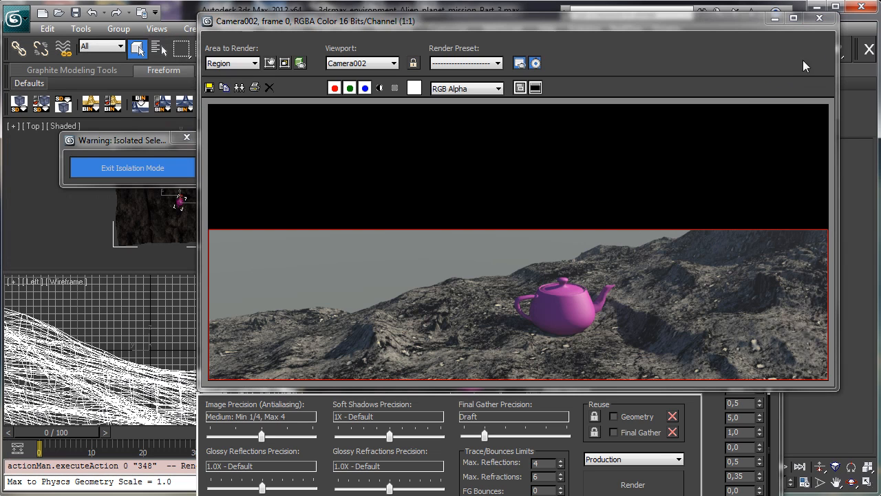
left_click(819, 17)
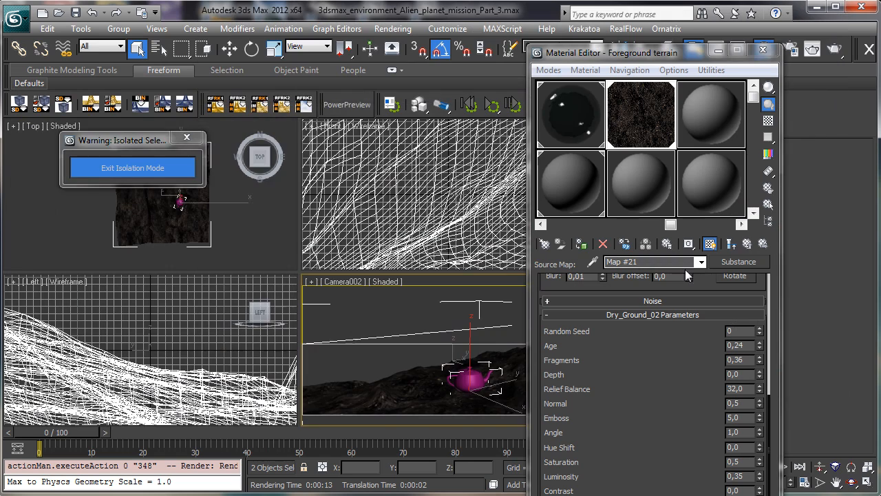
Step: Set the Dry_Ground_02 texture's Luminosity to 0.4 and its Saturation to 0.62
left_click(761, 475)
left_click(760, 474)
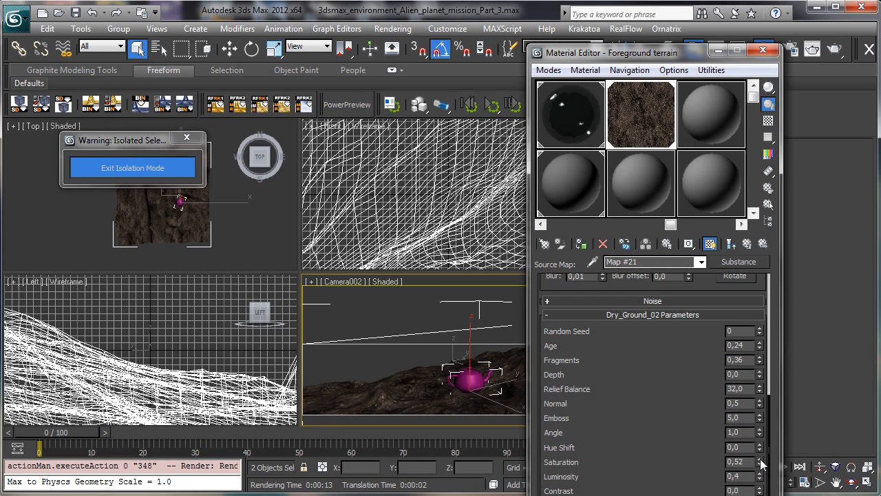
mouse_move(760, 464)
left_mouse_down()
mouse_move(760, 456)
mouse_move(762, 465)
left_mouse_up()
Step: Start a test render of the Camera002 region, stop it, and lower the Dry_Ground_02 texture's Saturation
left_click(834, 49)
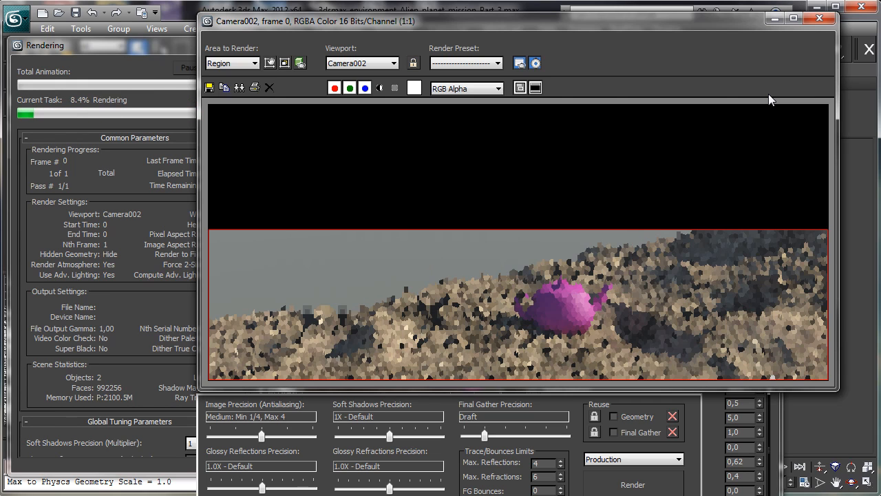
left_click(151, 61)
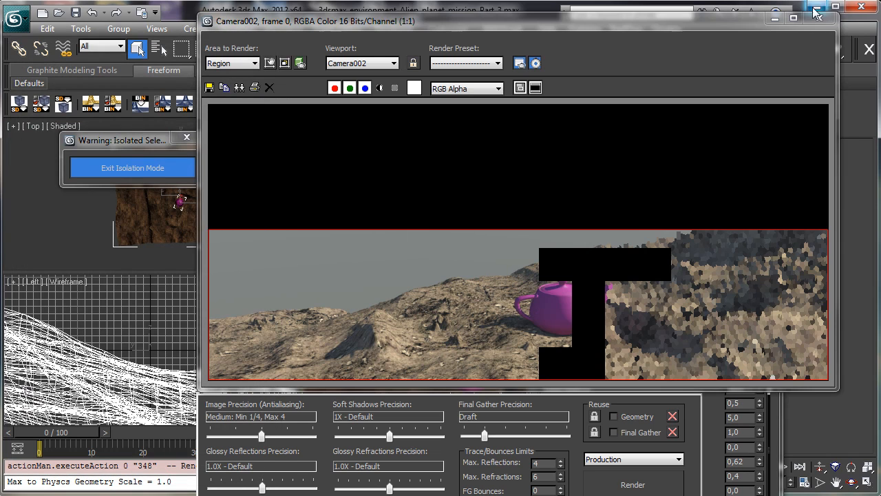
left_click(818, 16)
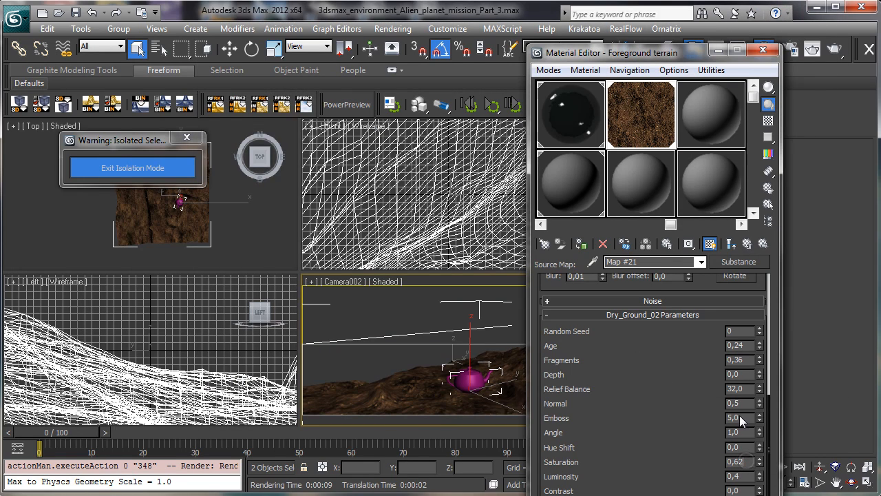
key("BackSpace")
Step: Expand the Dry_Ground_02 map's Texture Size settings and maximize the Camera002 viewport
left_click_drag(662, 356, 691, 419)
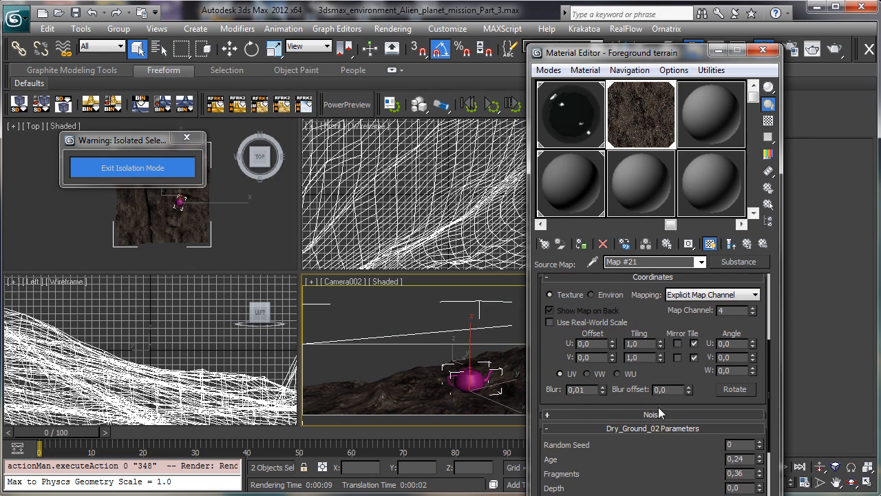
left_click(645, 415)
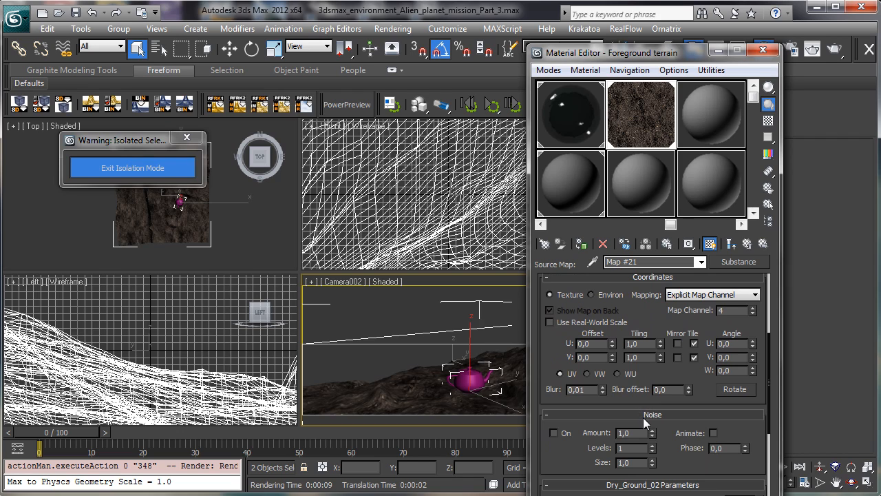
left_click(647, 415)
scroll(667, 365, "up", 4)
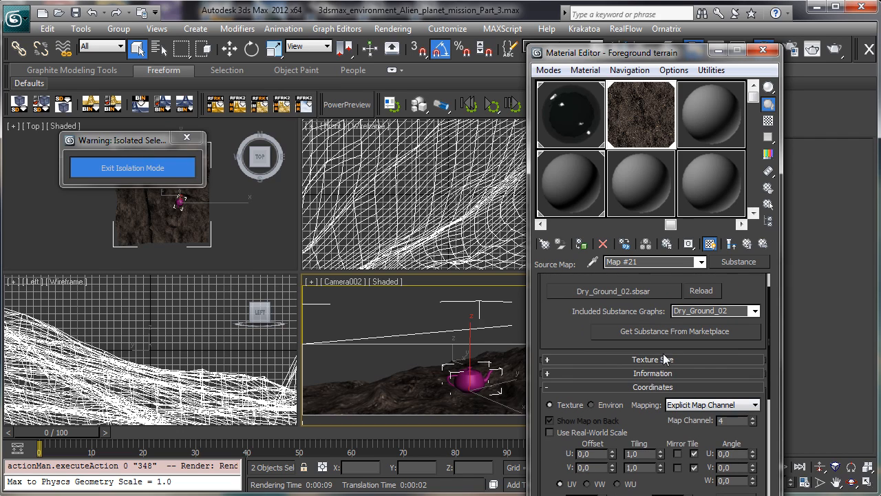
left_click(658, 361)
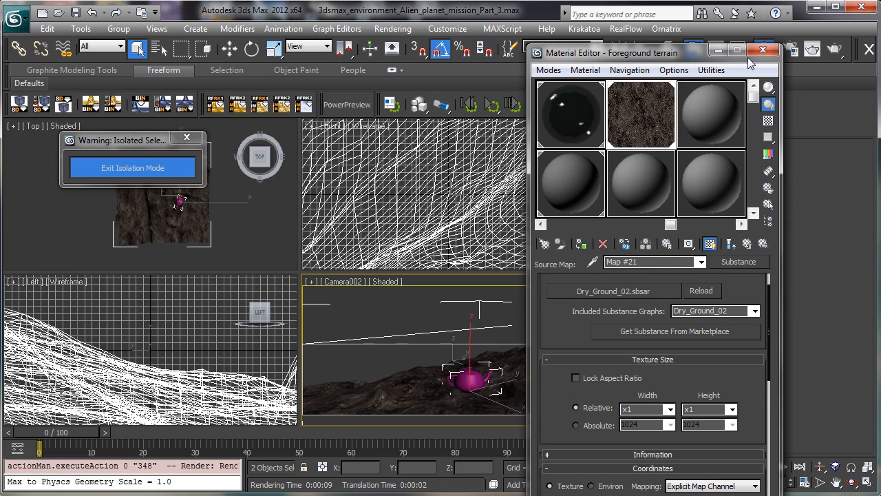
left_click_drag(662, 55, 170, 65)
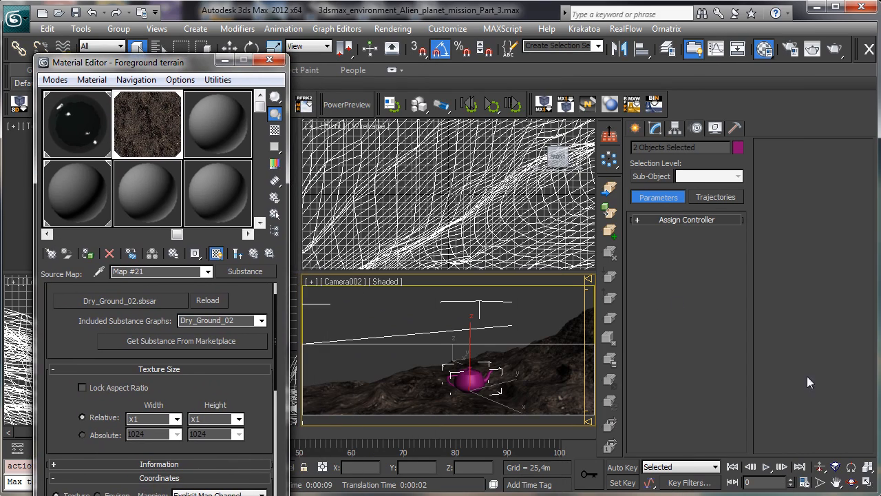
left_click(866, 484)
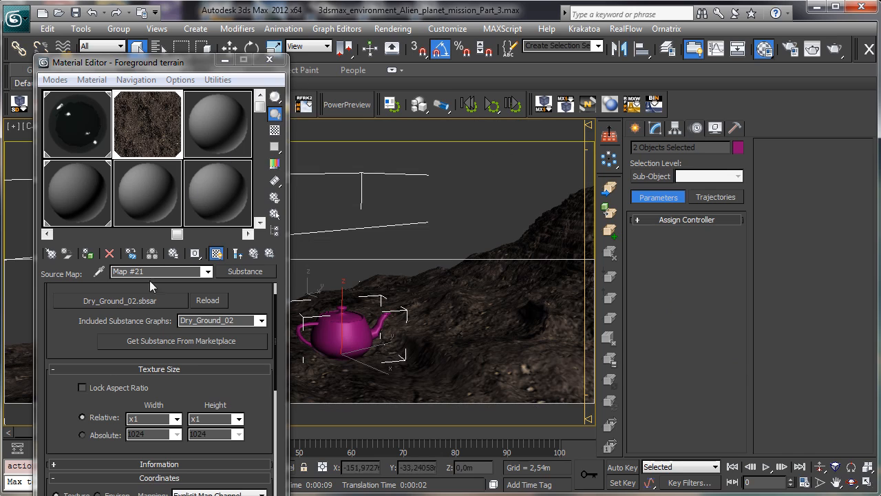
Step: Set the Dry_Ground_02 texture size to absolute, 2048 wide by 4096 high, and collapse the Texture Size settings
left_click(83, 434)
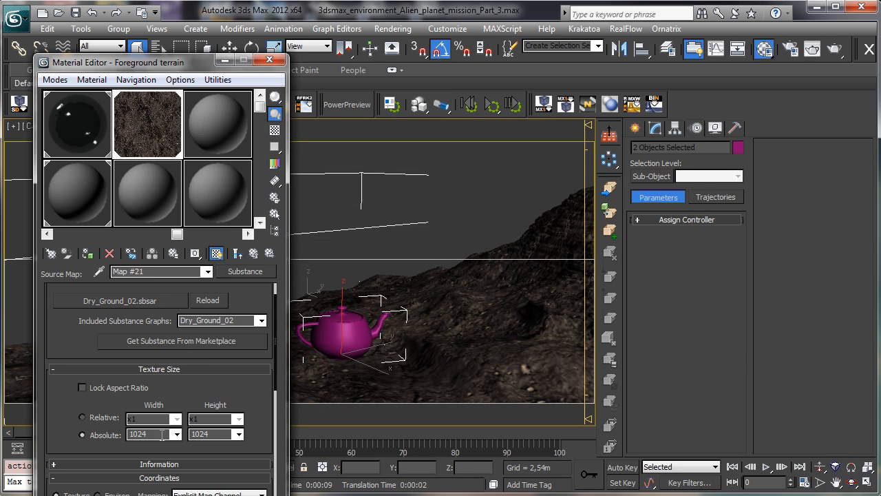
left_click(176, 433)
left_click(167, 455)
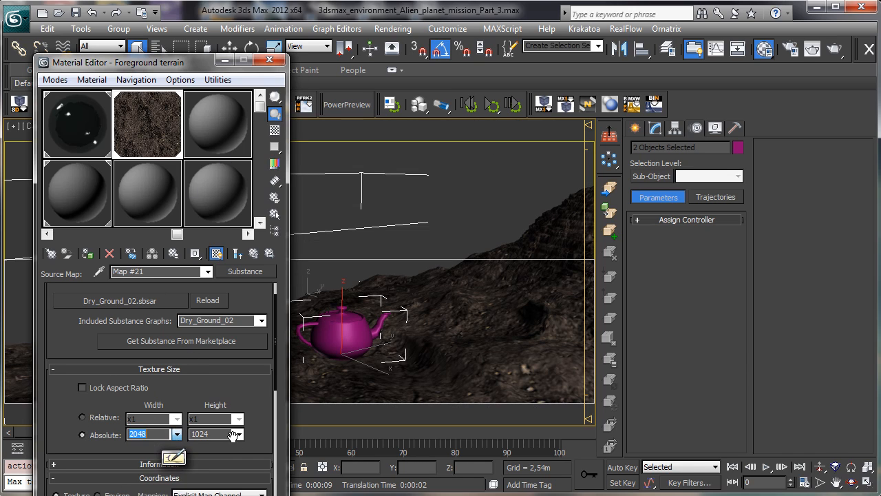
left_click(237, 434)
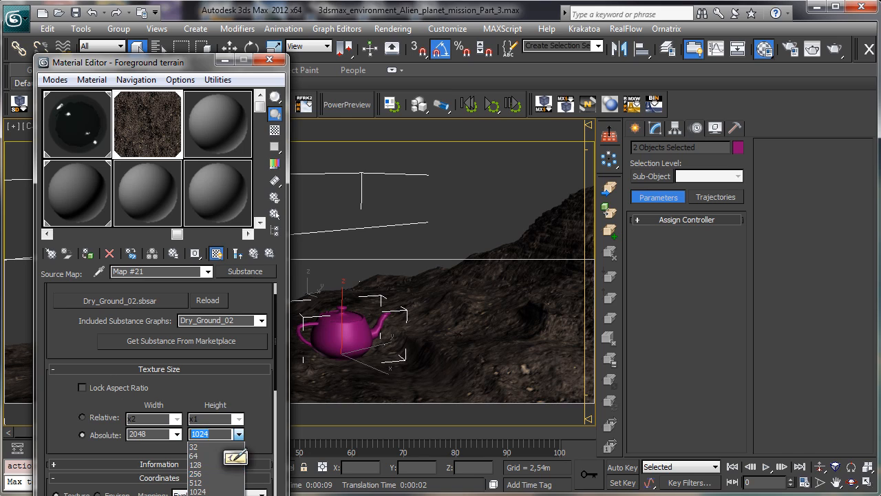
left_click(206, 492)
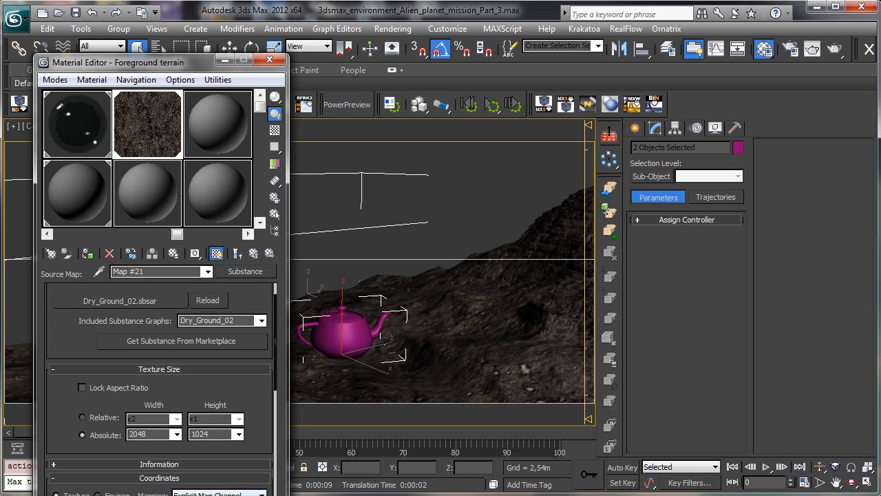
left_click(238, 435)
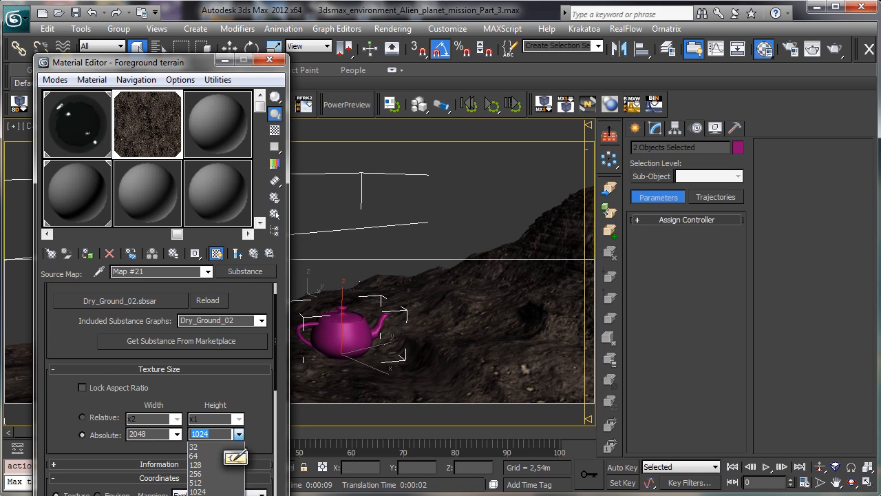
left_click(213, 486)
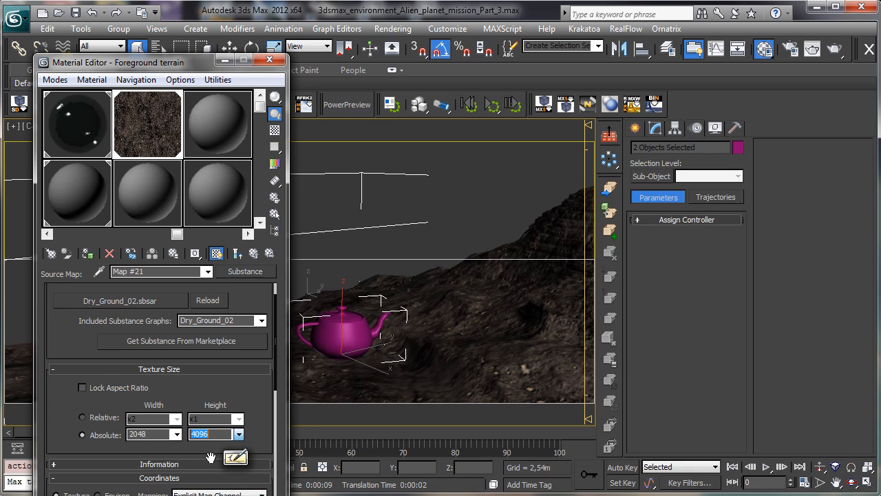
left_click_drag(93, 326, 96, 422)
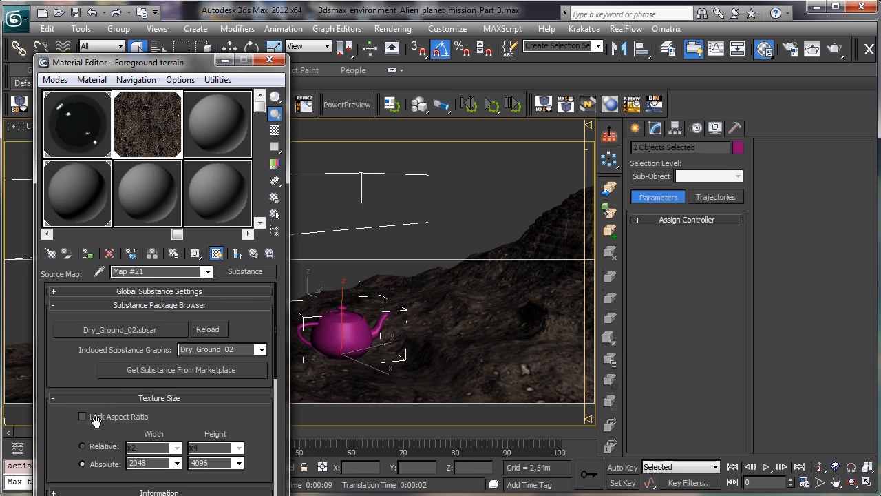
left_click(163, 402)
Step: Set the ground map's U and V tiling to 6 and test-render the Camera002 region
left_click_drag(158, 468, 151, 370)
double_click(150, 395)
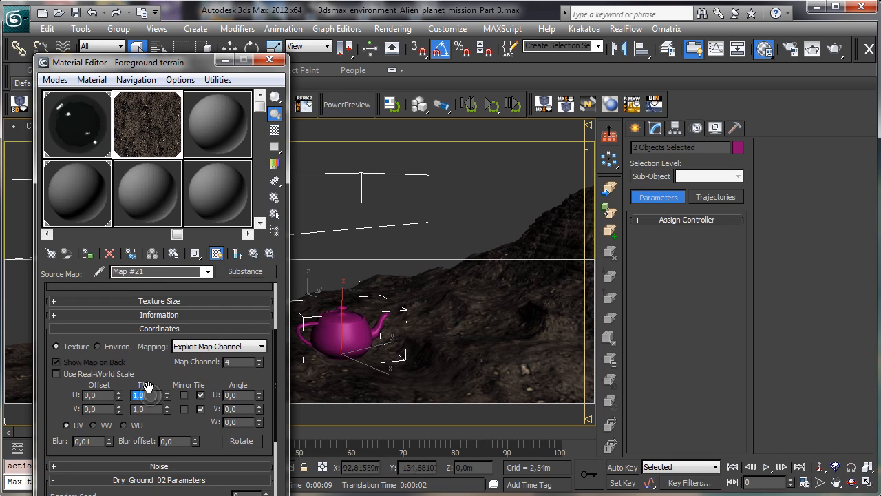
type("6")
key("Return")
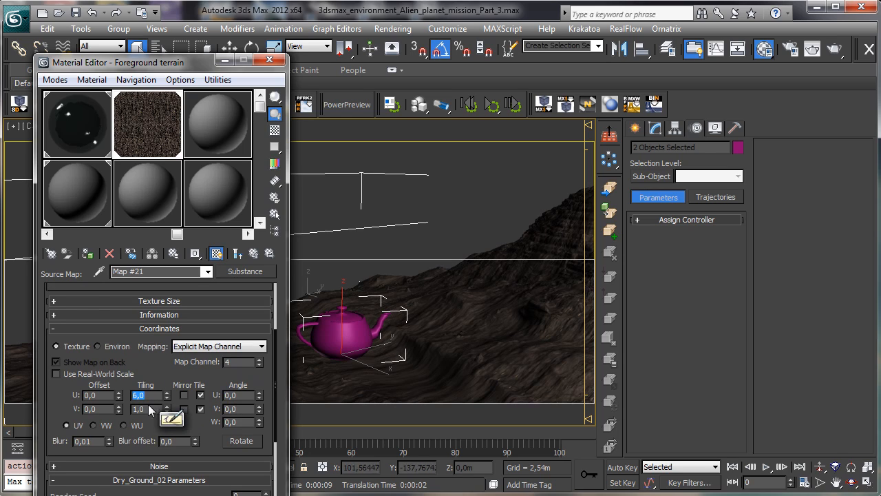
key("Tab")
type("6")
key("Return")
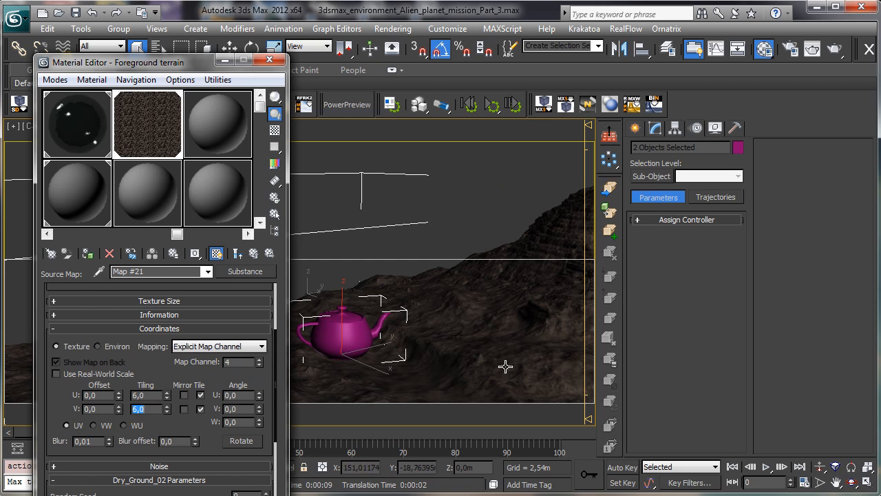
left_click(833, 49)
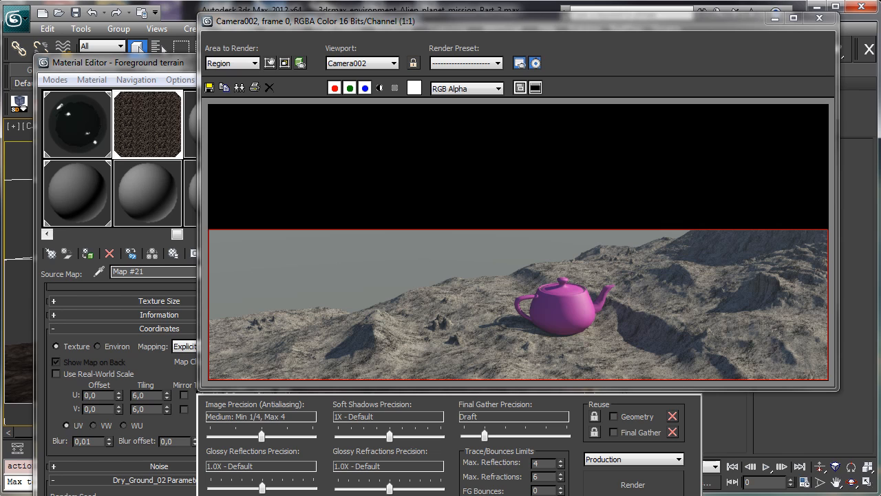
left_click(776, 19)
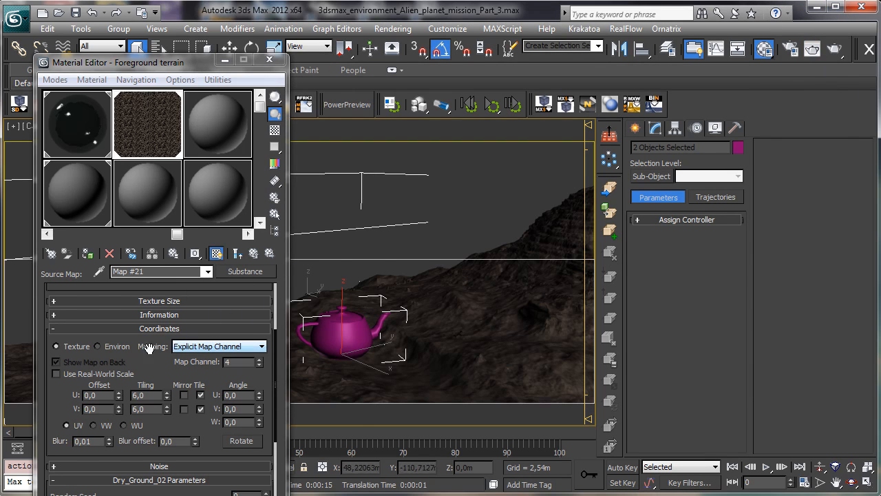
Step: Try V tiling values of 3 and 2 on the ground map
left_click(157, 409)
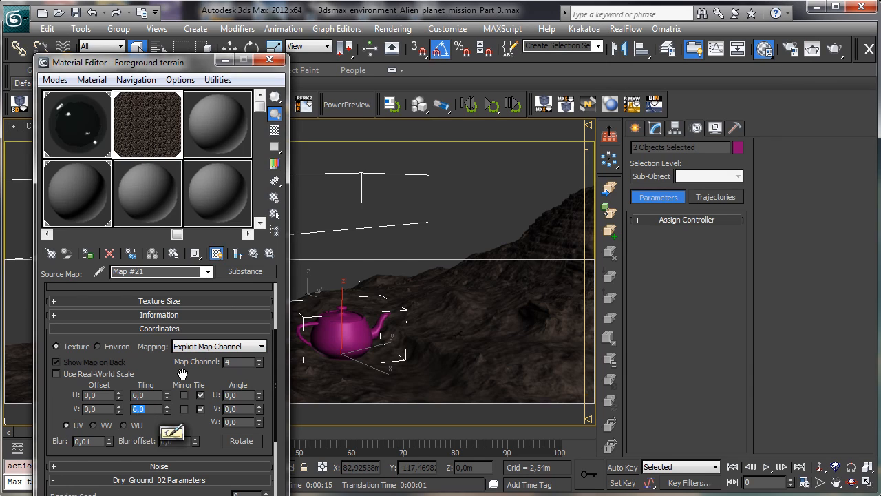
type("3")
key("Return")
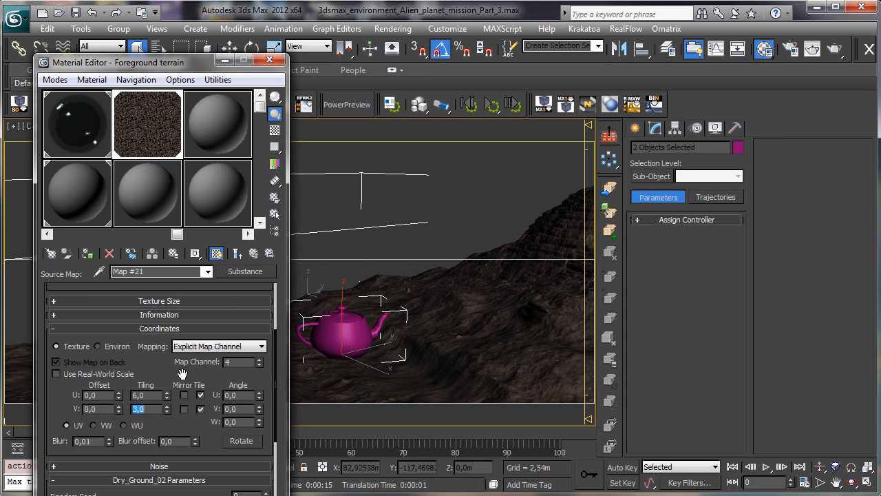
type("2")
key("Return")
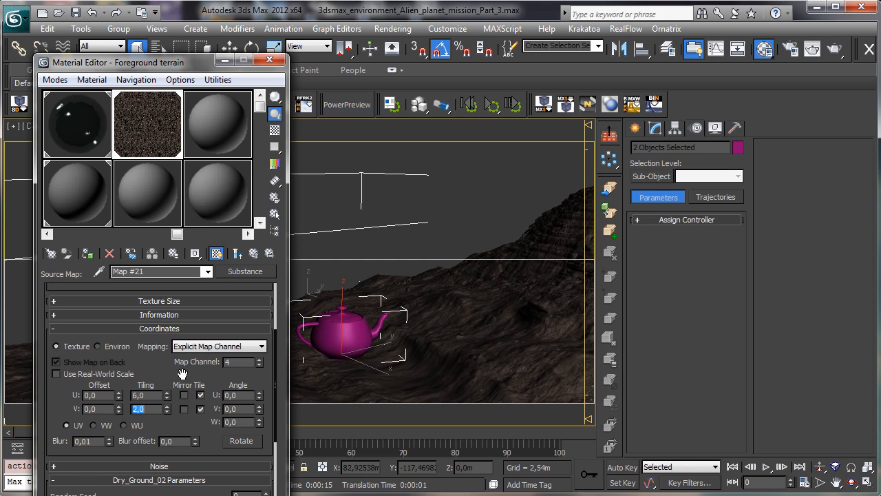
Step: Compare U tiling values of 3 and 2 on the ground map, settle on 3, and set the V tiling to 4
left_click(147, 396)
type("3")
key("Return")
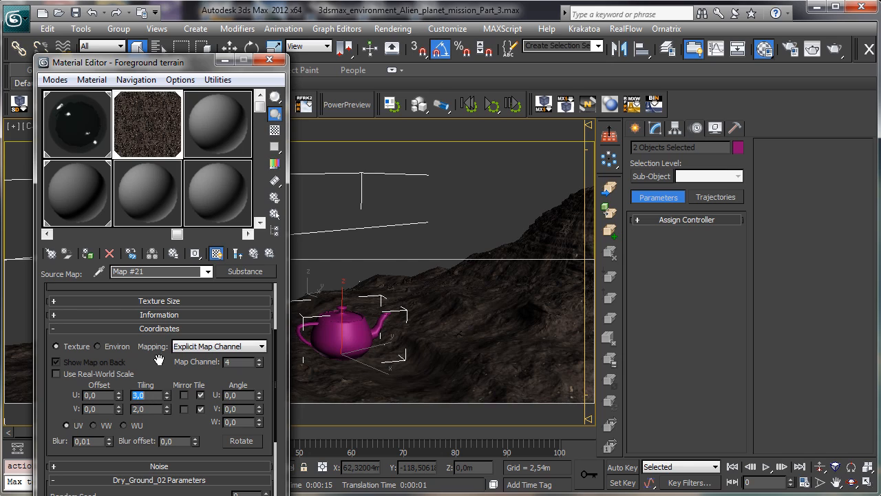
type("2")
key("Return")
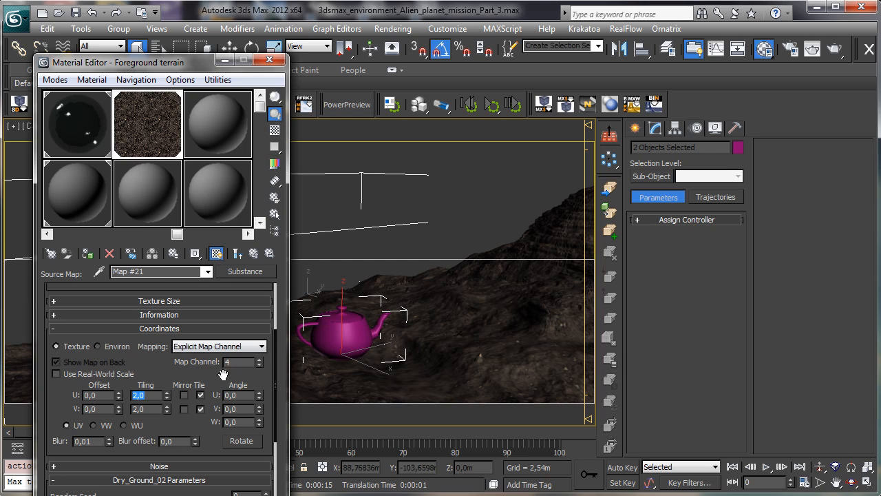
type("3")
key("Return")
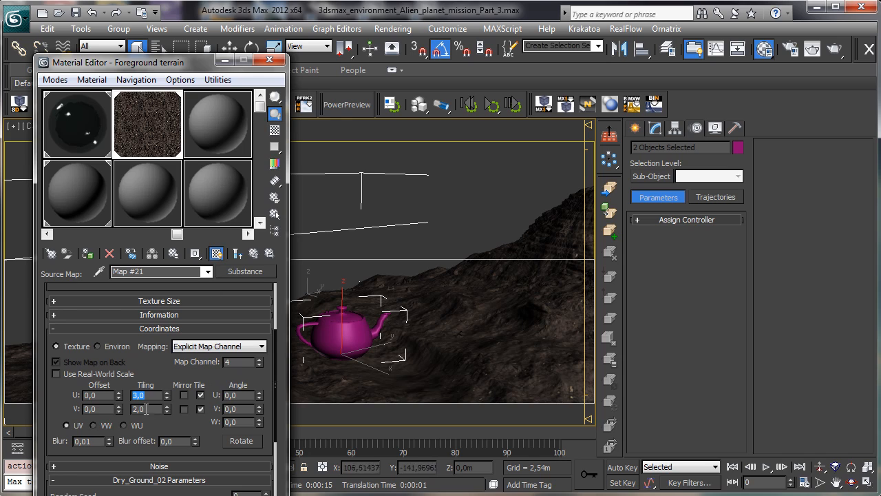
key("Tab")
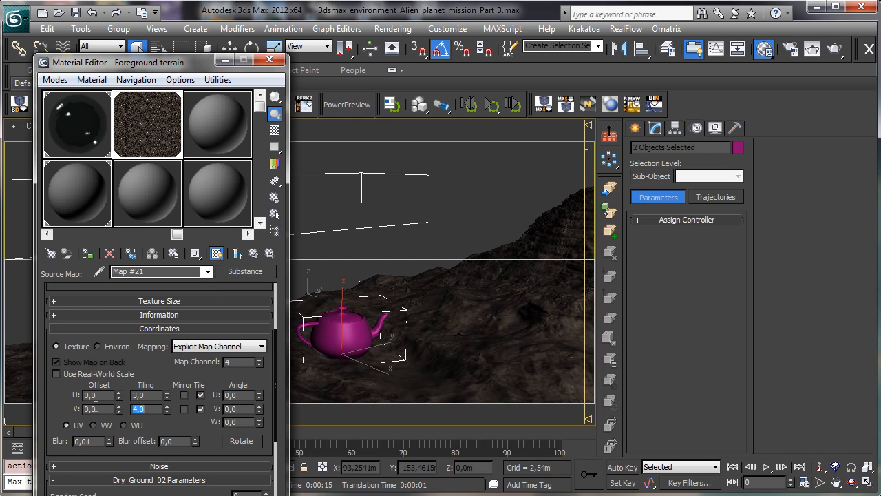
Step: Test-render the Camera002 region with the revised tiling, minimize the render window and save the scene
left_click(833, 47)
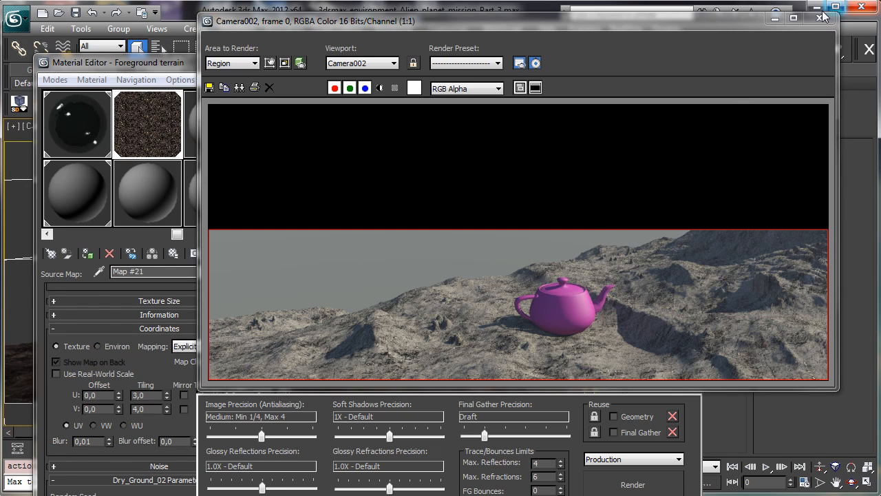
left_click(775, 19)
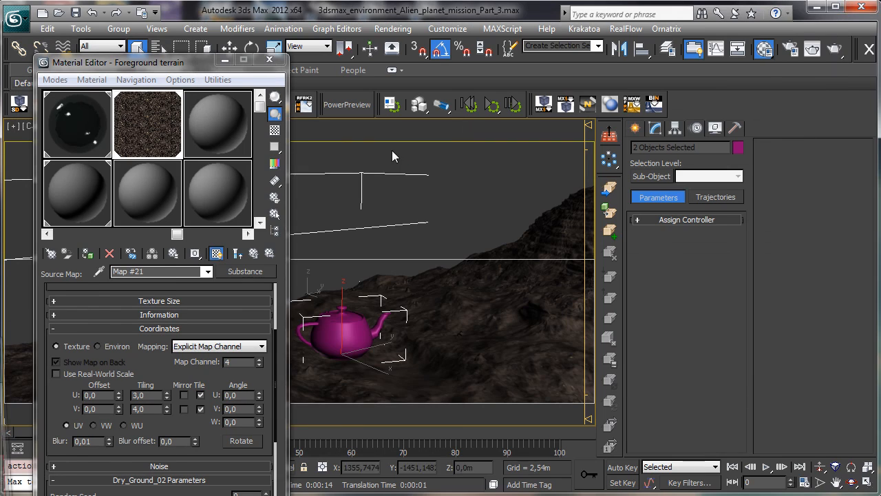
left_click(75, 14)
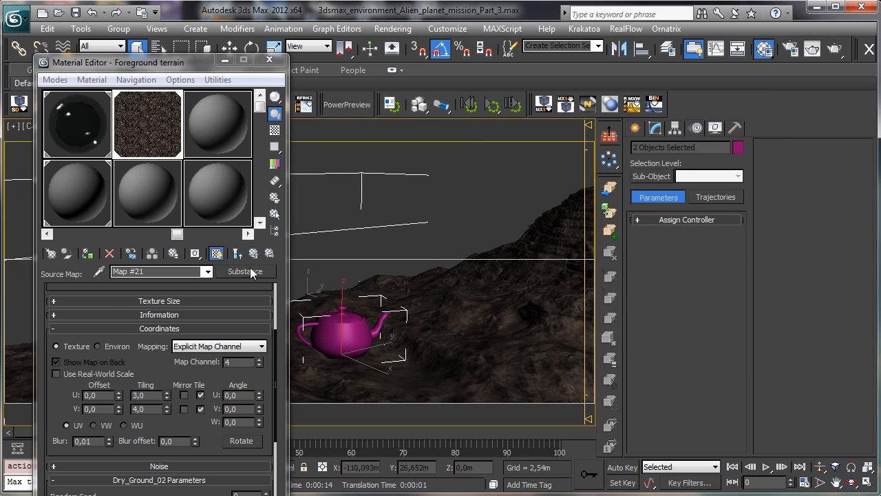
Step: Replace the diffuse colour's Map Output Selector with a Composite map, keeping the old map as a sub-map
left_click(254, 272)
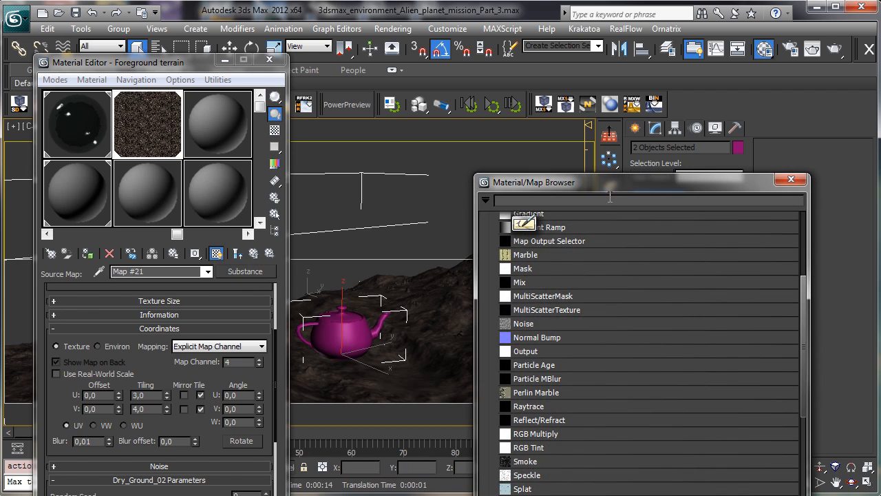
key("Escape")
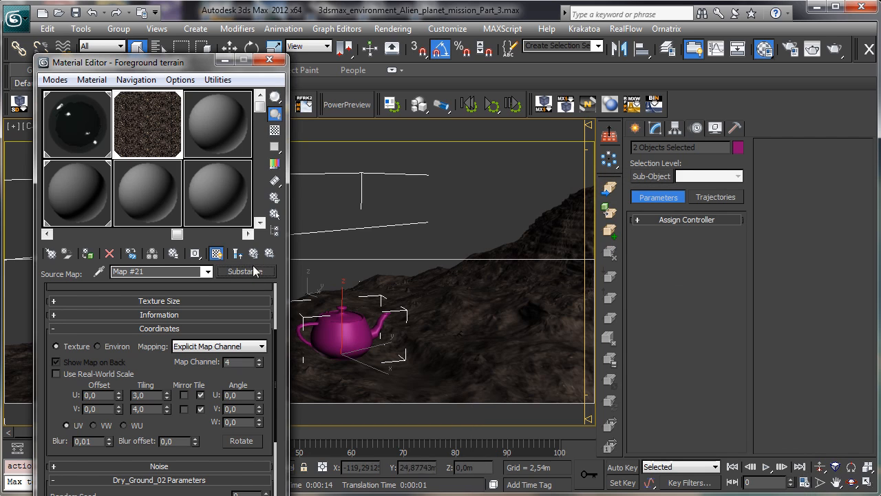
left_click(238, 255)
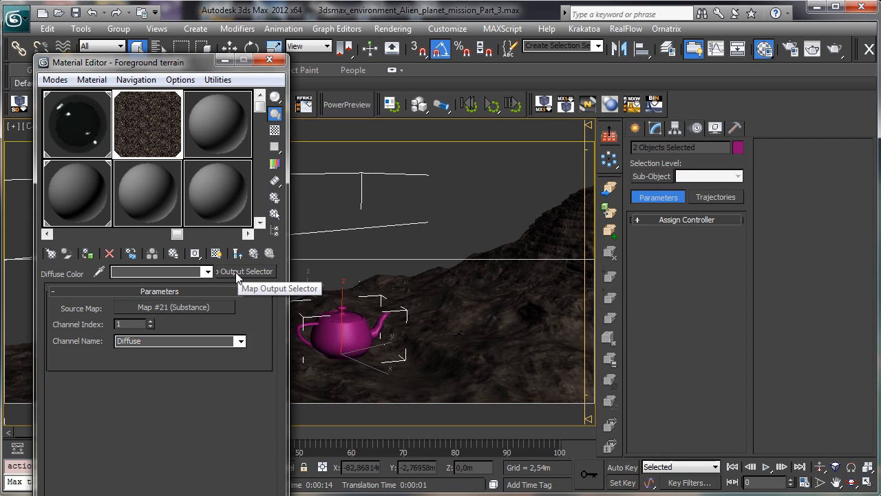
left_click(236, 274)
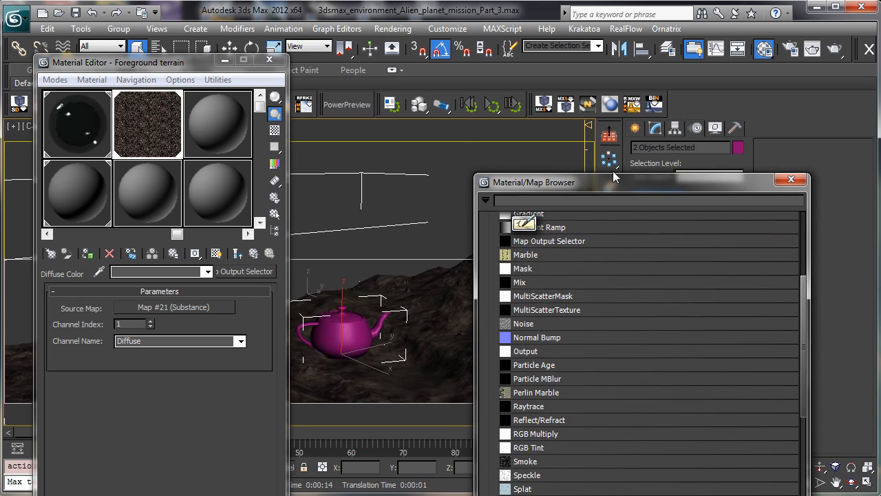
left_click_drag(608, 183, 496, 29)
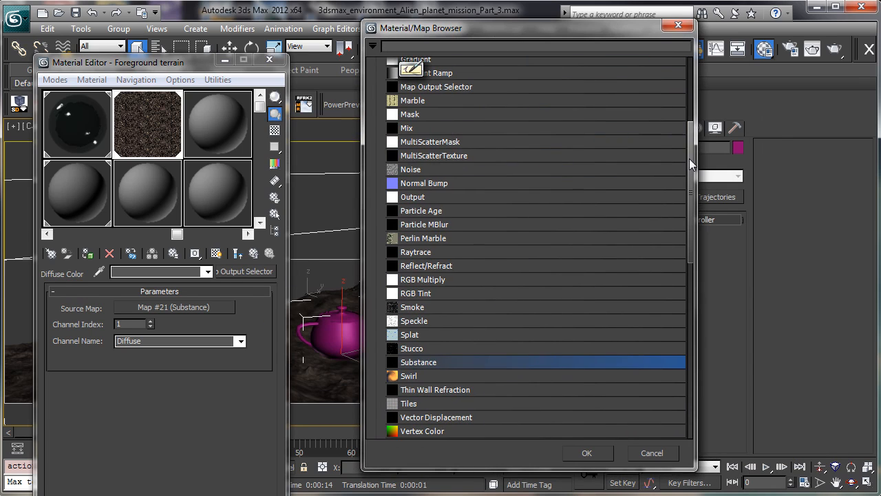
left_click_drag(689, 158, 663, 101)
double_click(420, 183)
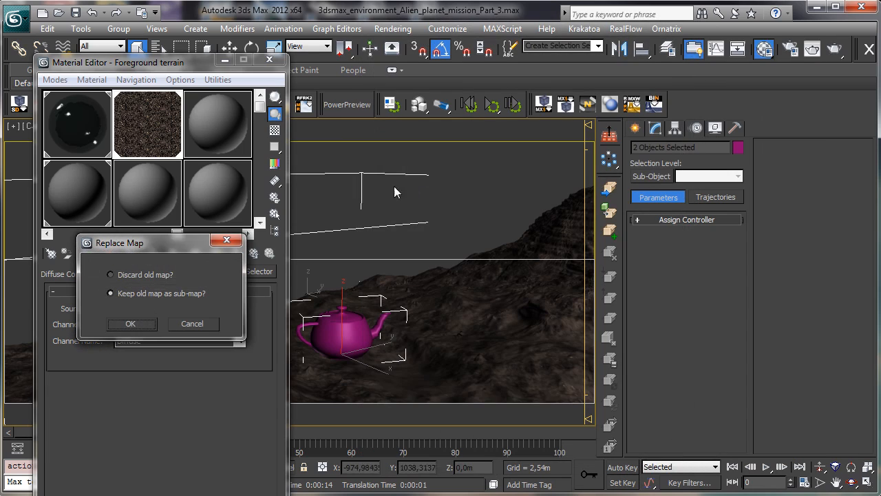
left_click(141, 322)
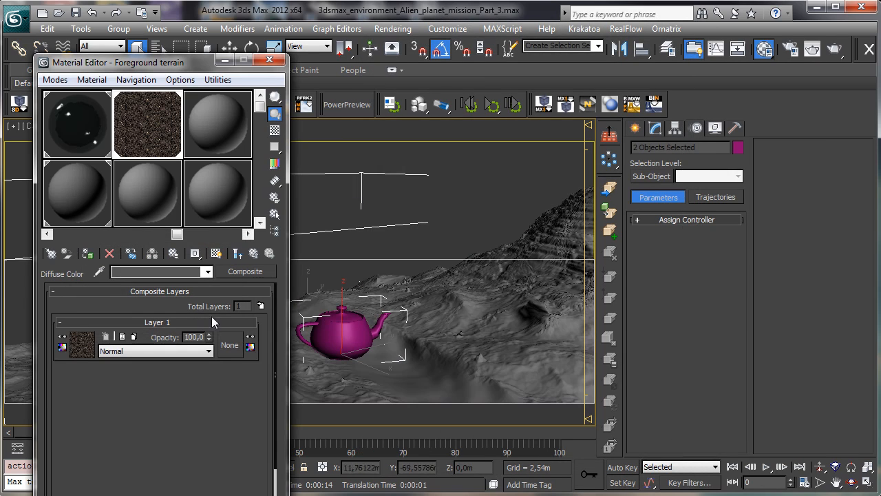
Step: Add a second layer to the Composite map and assign a Substance map to it
left_click(259, 305)
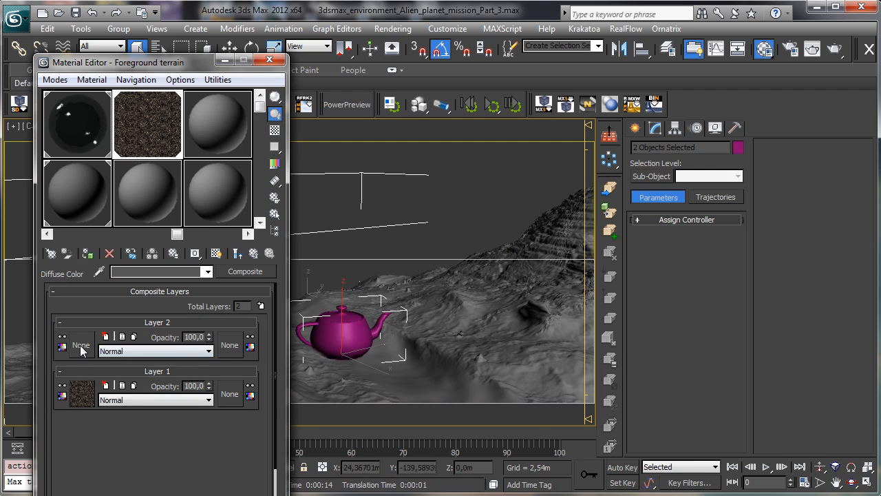
left_click(80, 345)
left_click_drag(558, 187, 438, 67)
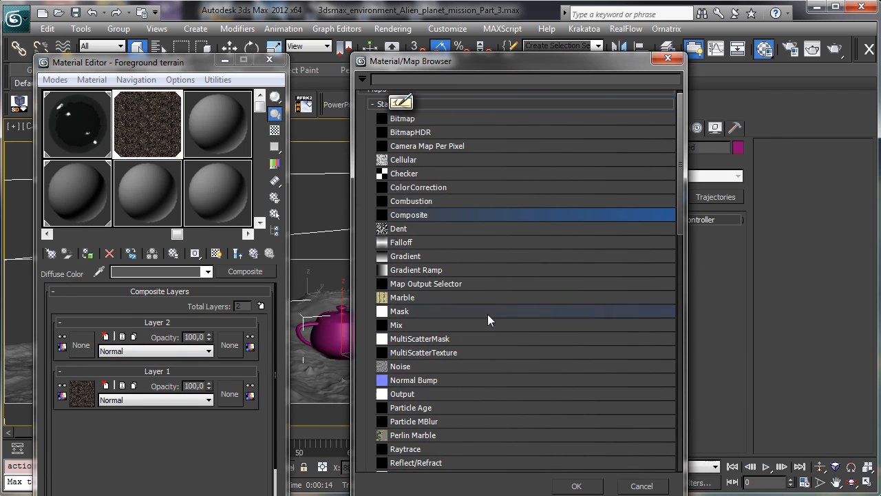
left_click_drag(680, 225, 675, 300)
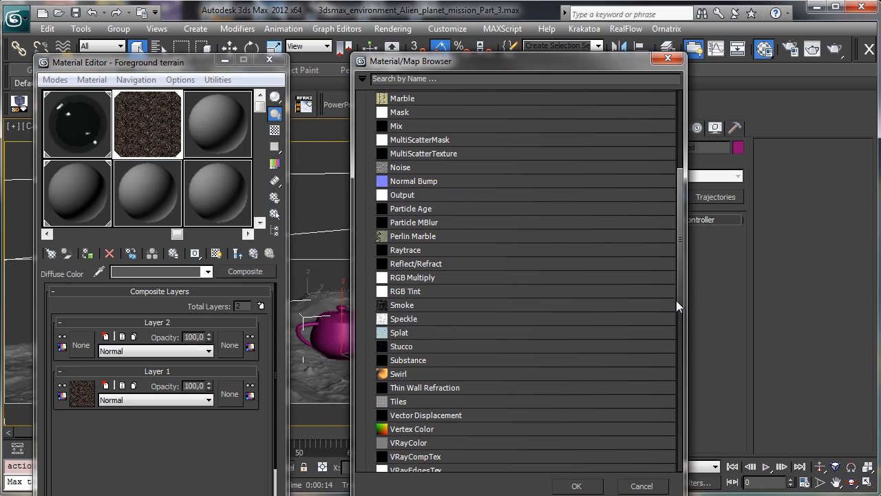
double_click(398, 360)
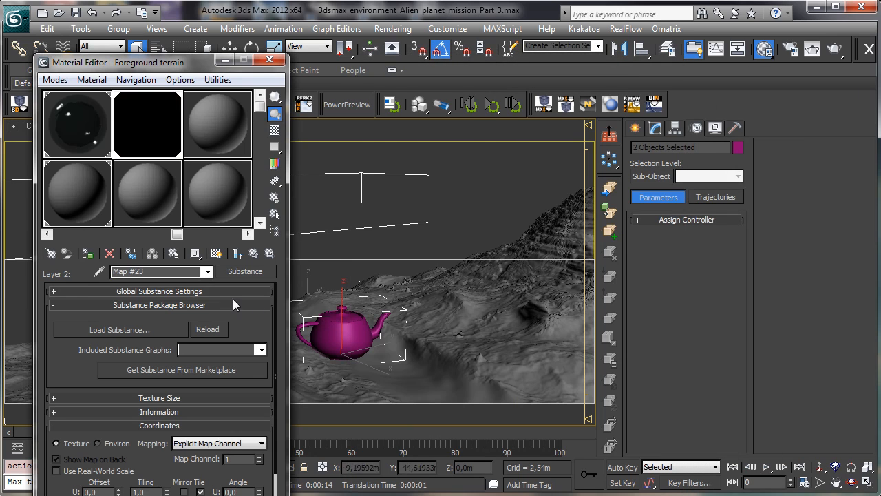
Step: Load Sand_01.sbsar from the Substance textures folder into the Layer 2 map
left_click(154, 329)
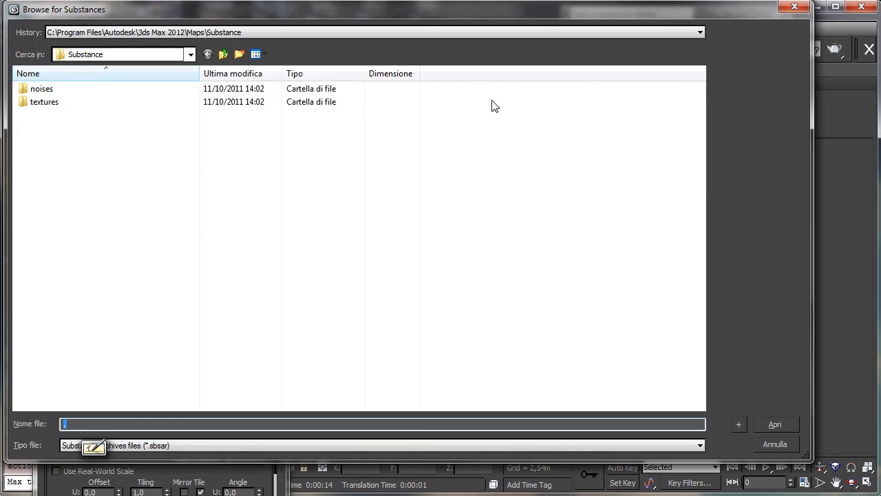
double_click(61, 101)
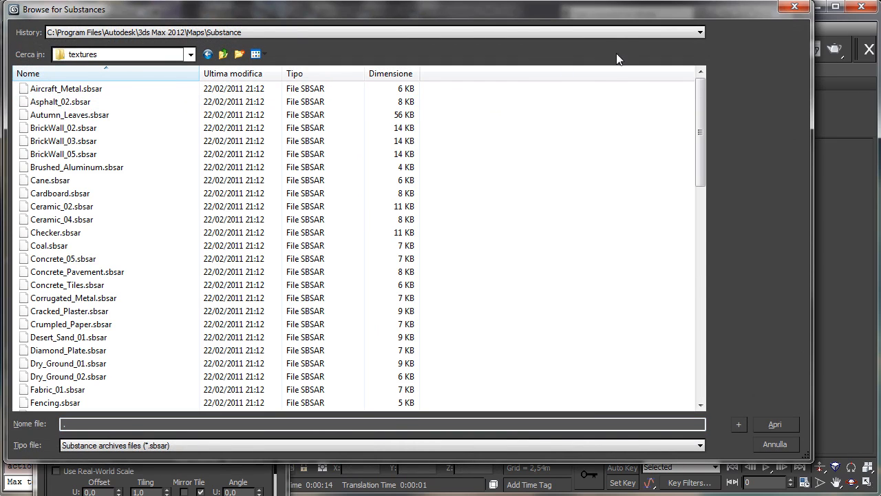
left_click_drag(701, 116, 729, 304)
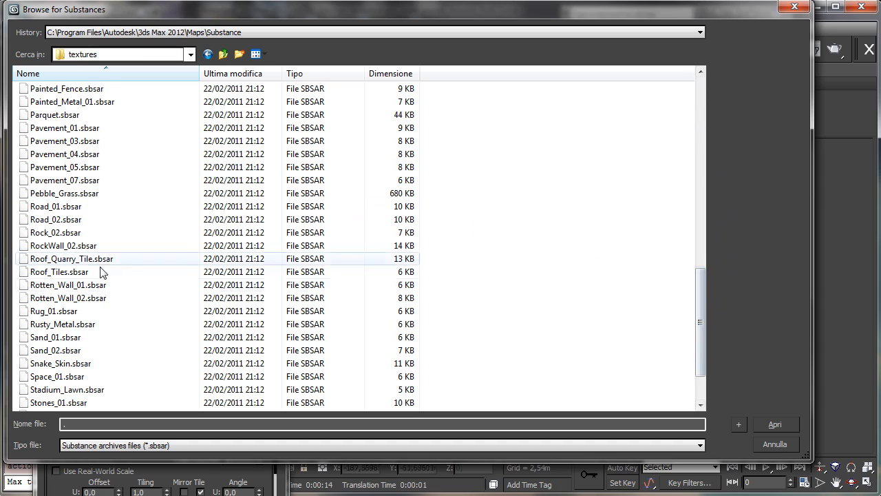
left_click(67, 339)
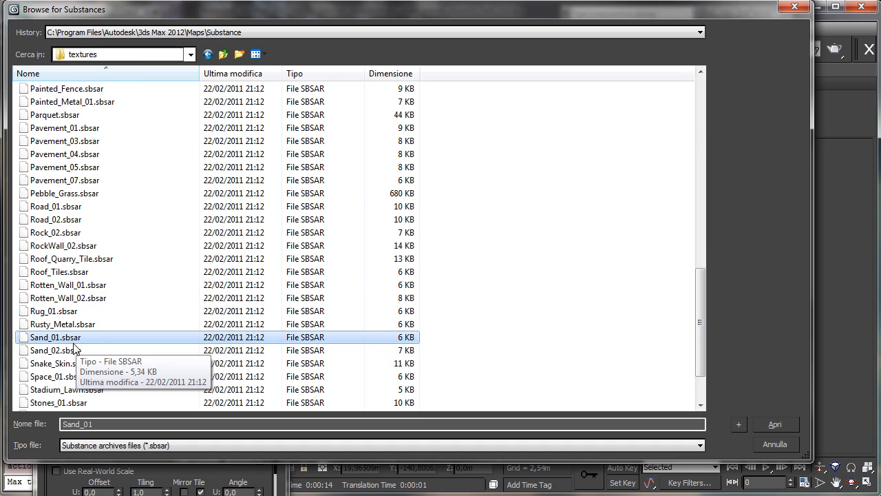
left_click(777, 424)
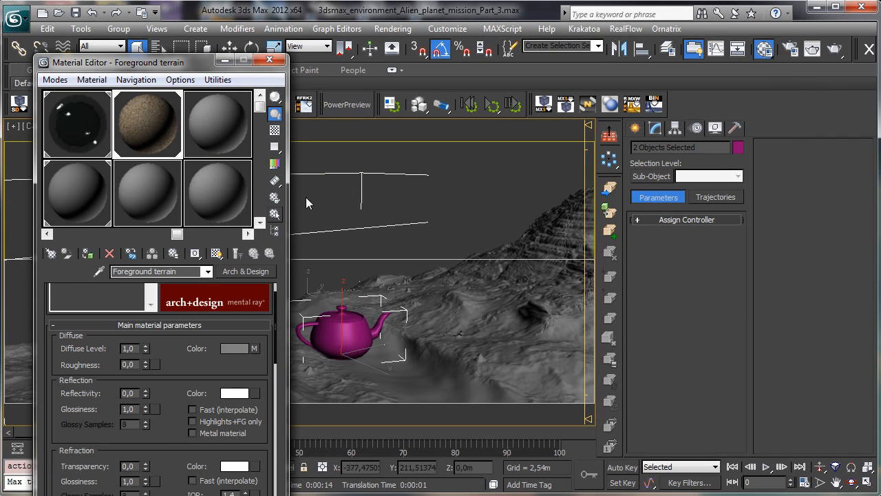
Step: Copy the Displace_mask_road.jpg bitmap from the diffuse slot of the 02 - Default material
left_click(255, 347)
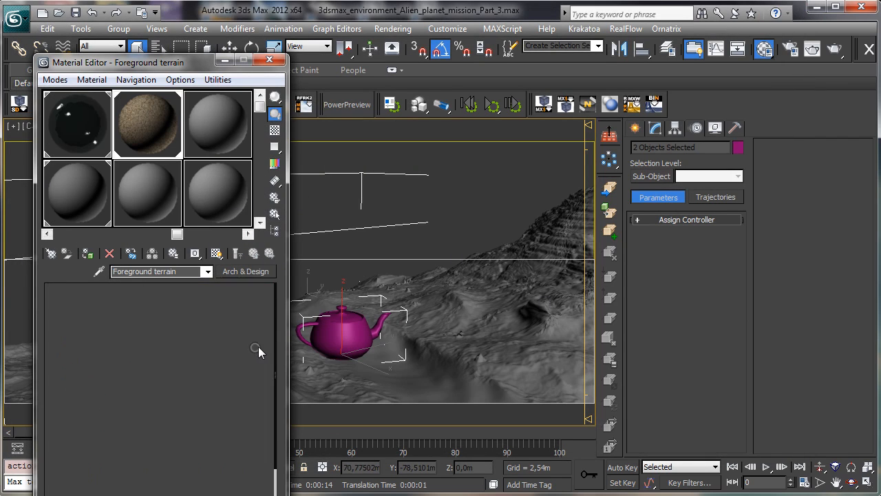
left_click(244, 252)
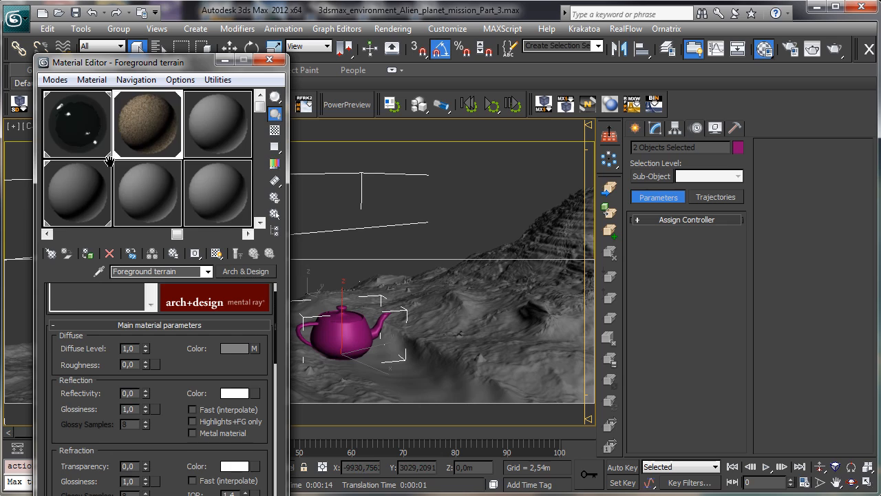
left_click_drag(113, 155, 254, 253)
left_click(181, 197)
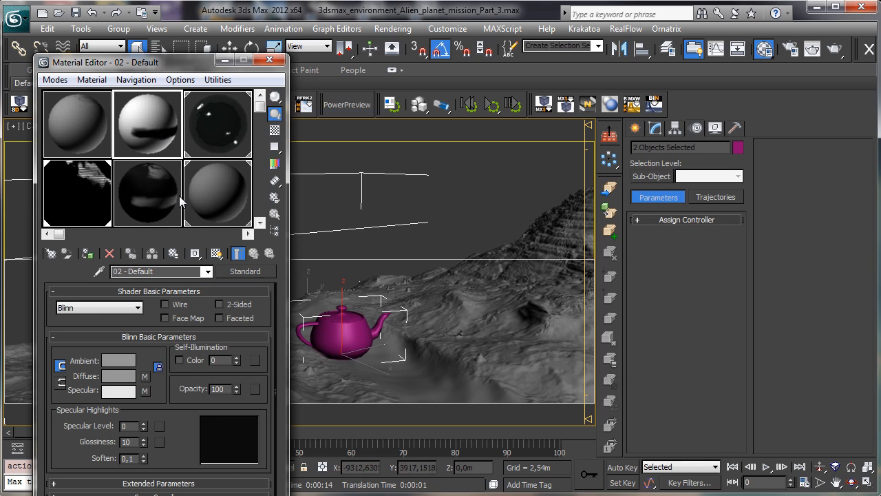
left_click(145, 375)
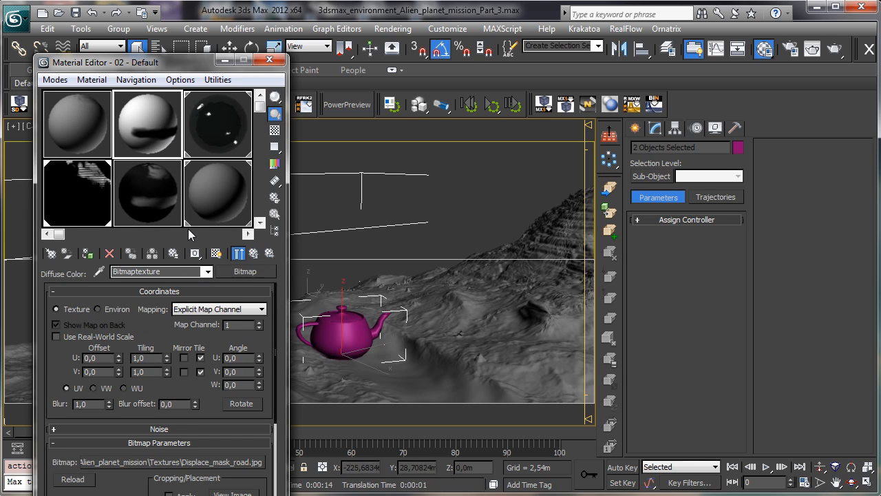
left_click(237, 254)
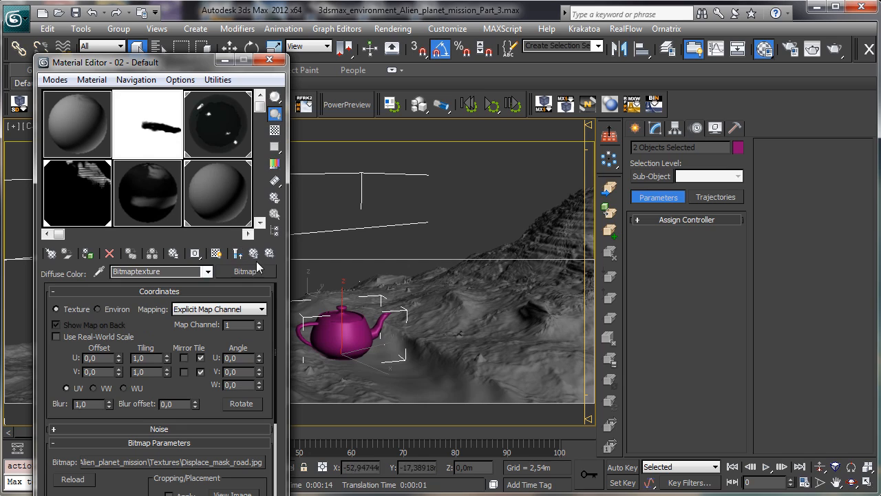
right_click(255, 272)
left_click(298, 298)
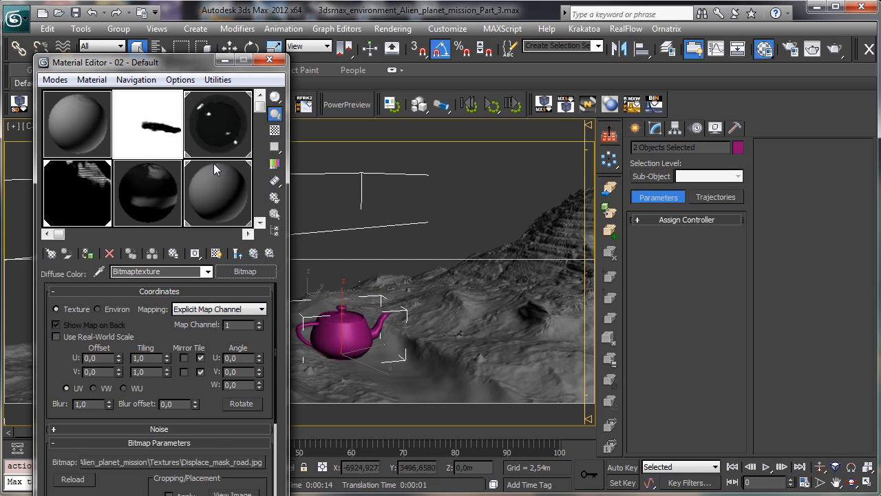
Step: Paste the road mask bitmap as a copy into the Layer 2 mask of the Foreground terrain's diffuse Composite map
middle_click_drag(215, 158, 157, 134)
left_click(157, 135)
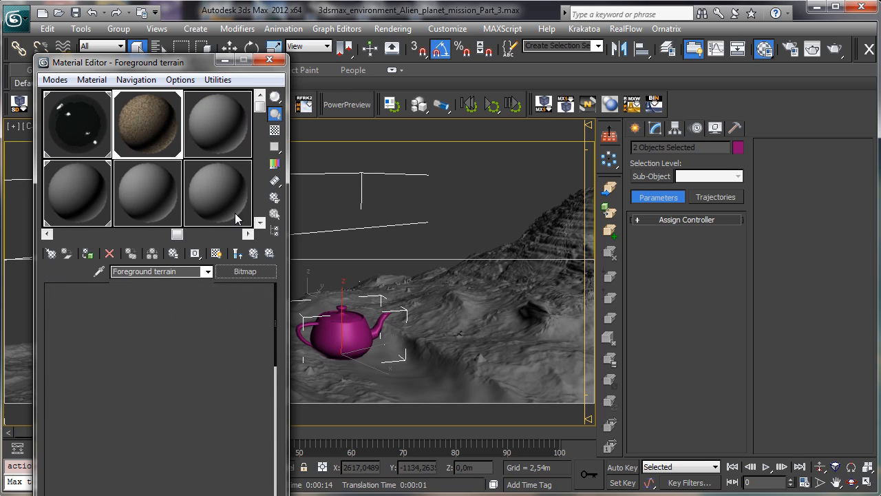
left_click(252, 349)
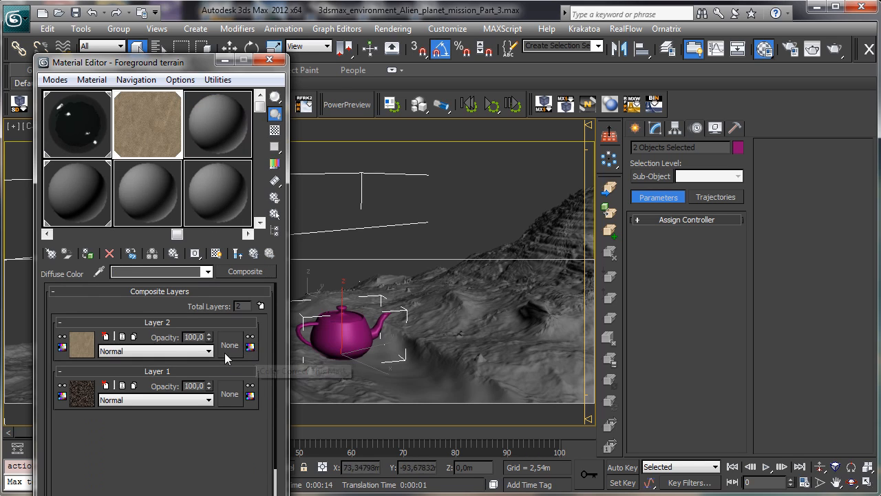
right_click(232, 350)
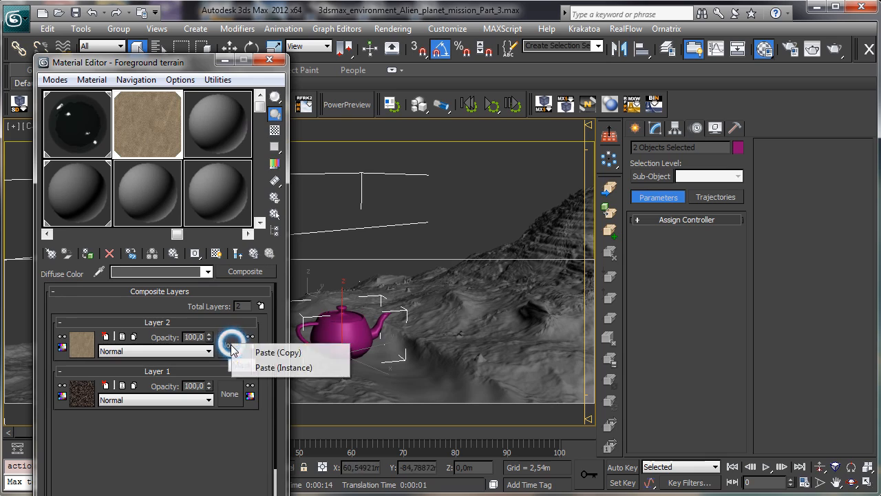
left_click(274, 353)
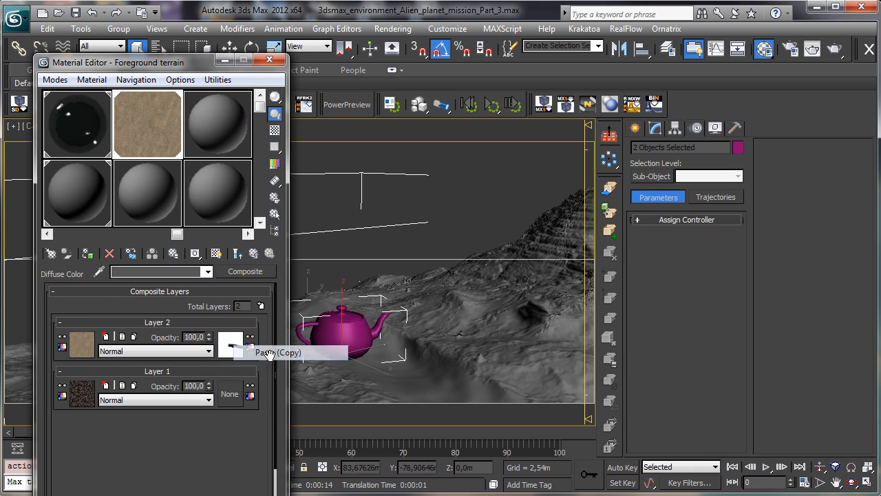
Step: Invert the output of the Layer 2 road mask bitmap and return to the Composite layers
left_click(229, 345)
scroll(124, 490, "down", 5)
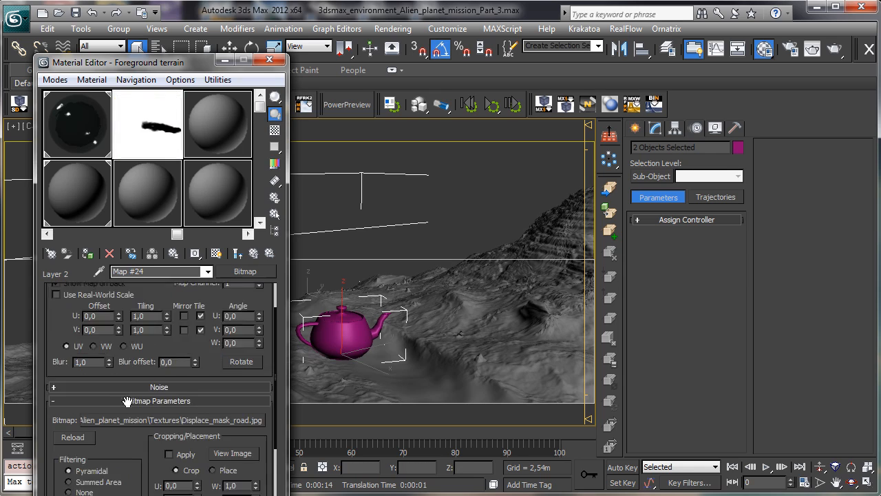
scroll(116, 316, "down", 8)
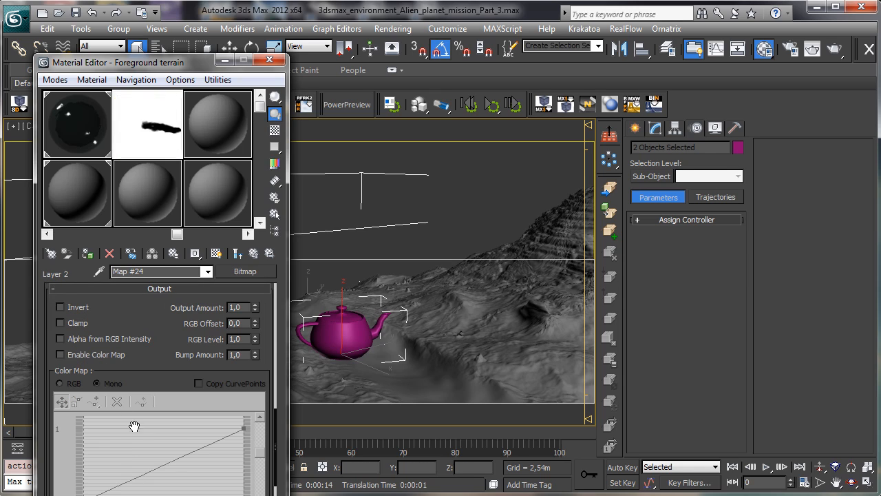
left_click(78, 307)
left_click(255, 254)
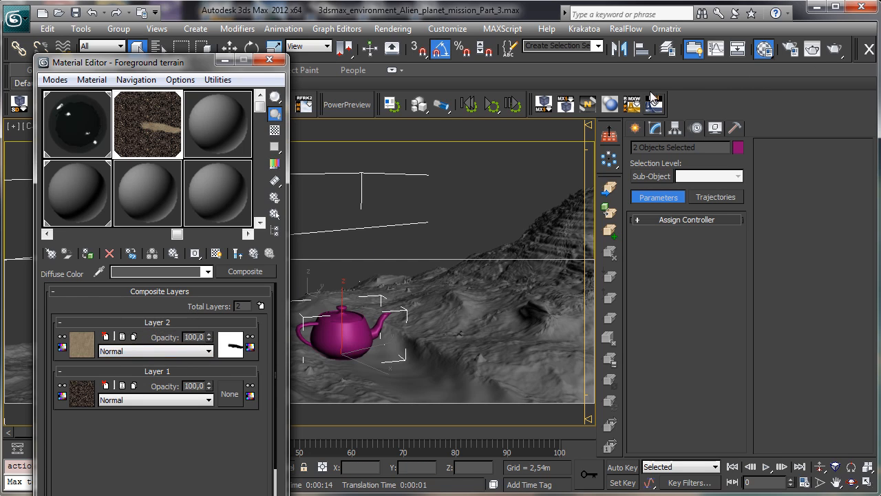
Step: Narrow the Camera002 render region around the teapot and road, test-render it and minimize the render window
left_click(811, 50)
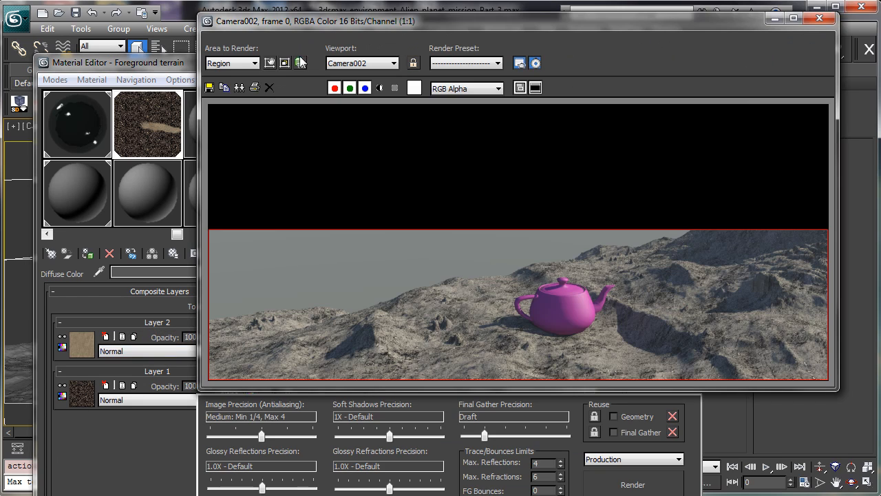
left_click(269, 64)
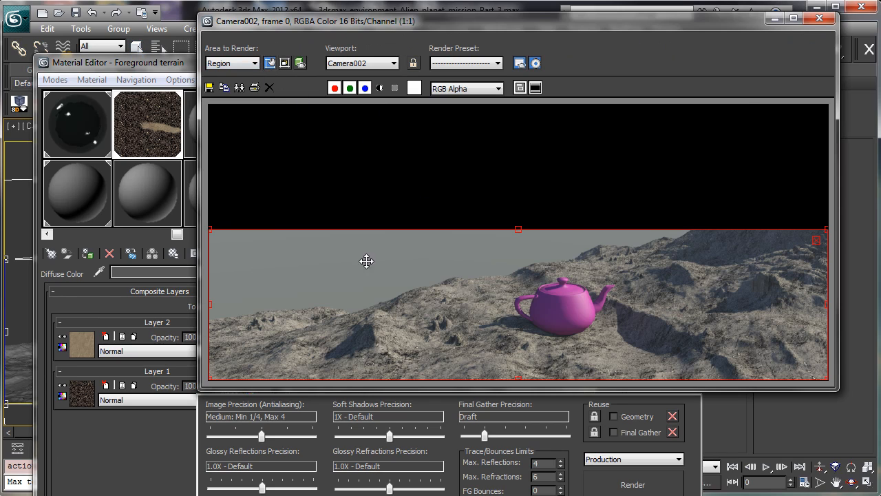
left_click_drag(209, 303, 419, 319)
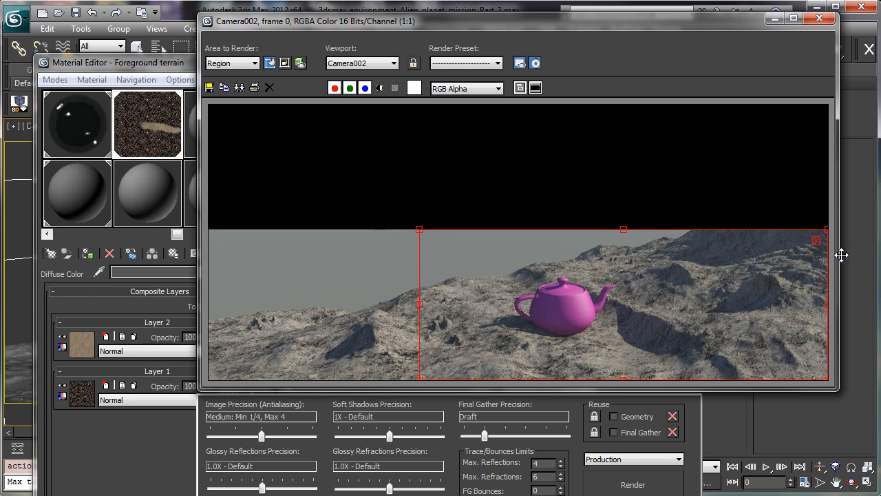
left_click_drag(824, 303, 783, 306)
left_click(271, 64)
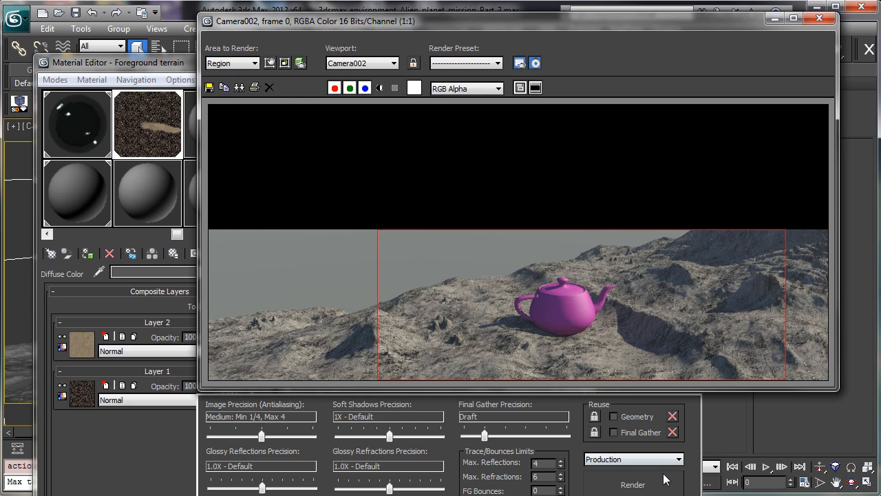
left_click(663, 475)
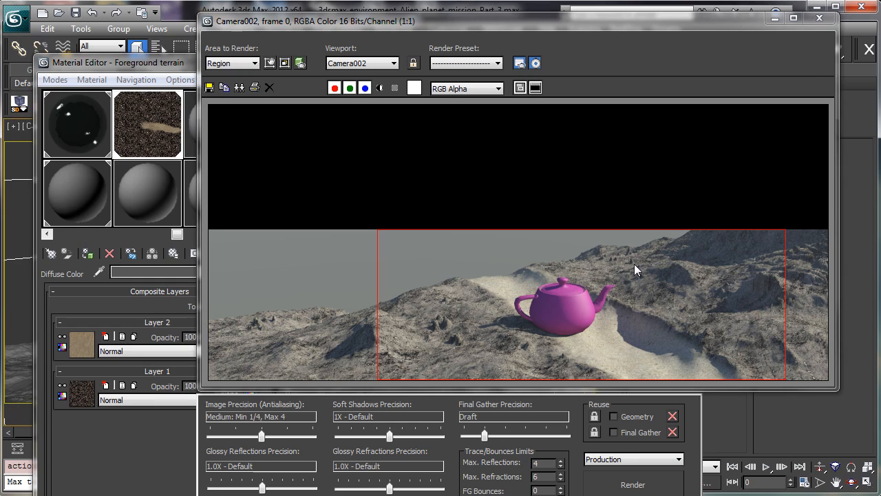
left_click(775, 17)
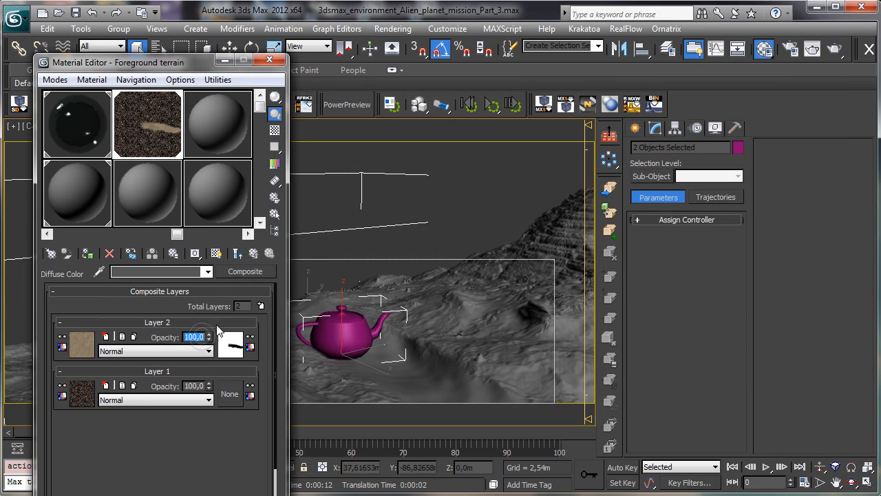
Step: Set the Layer 2 opacity of the Foreground terrain's diffuse Composite to 60 and test-render the Camera002 region
double_click(203, 337)
type("60")
key("Return")
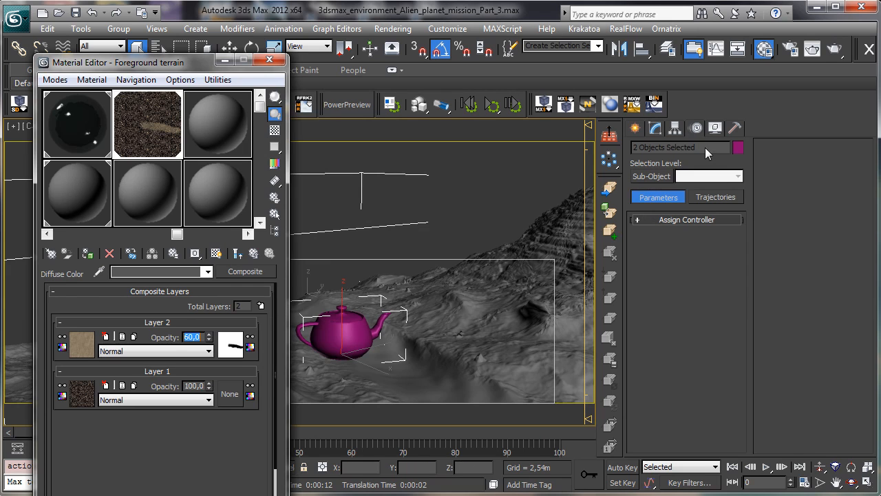
left_click(834, 48)
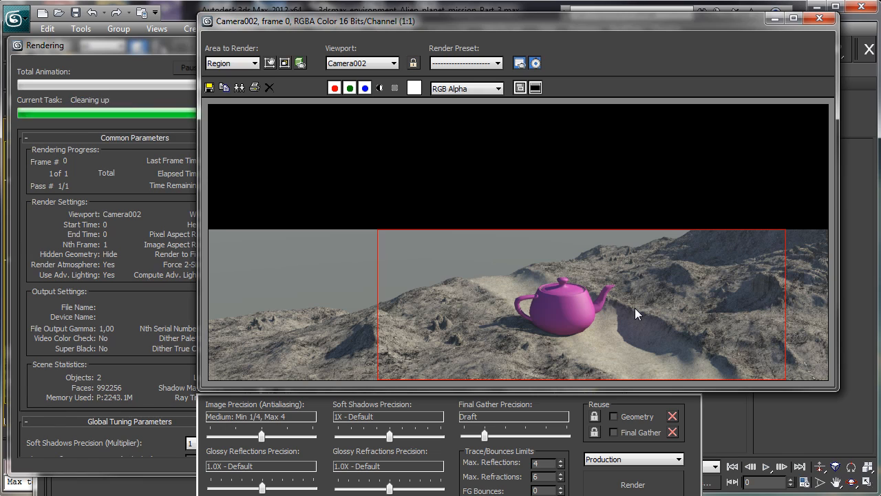
left_click(774, 19)
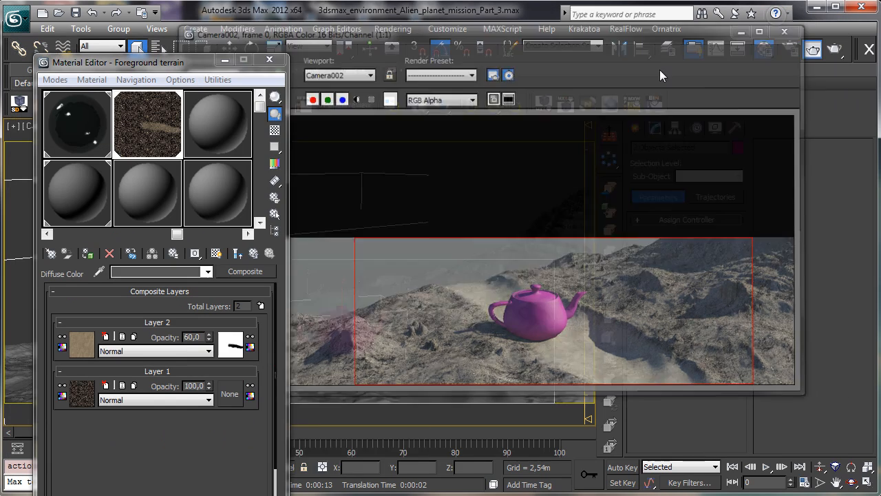
Step: Set the diffuse Composite's Layer 2 opacity to 40, test-render the Camera002 region again and minimize the render window
double_click(192, 336)
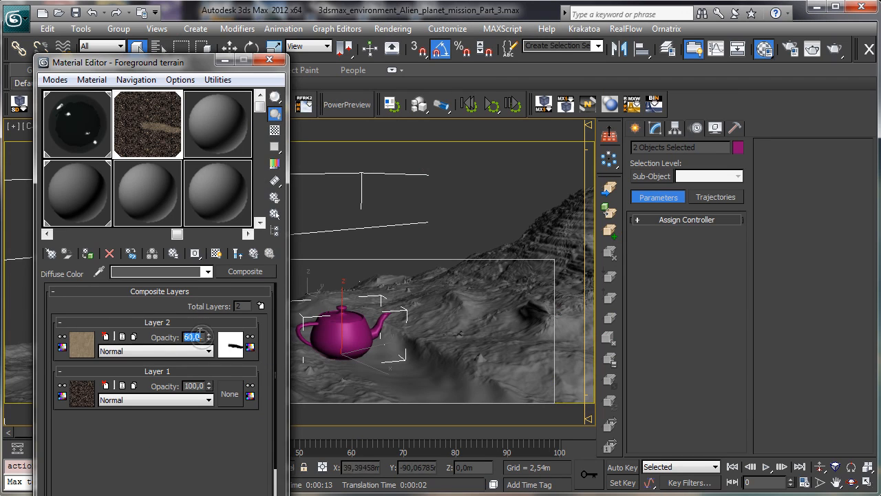
type("40")
key("Return")
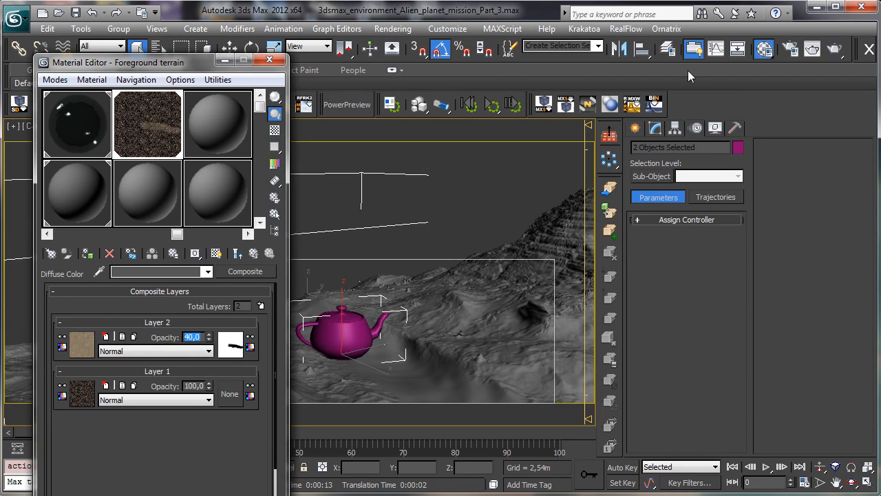
left_click(834, 50)
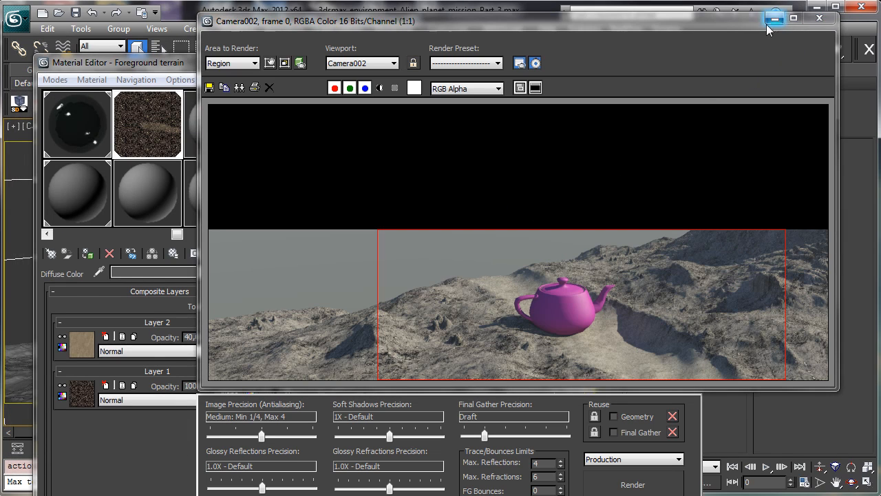
left_click(769, 22)
Step: Set the Layer 2 Sand_01 Substance map's tiling to U 3 and V 2 and its blur to 0,01
left_click(83, 344)
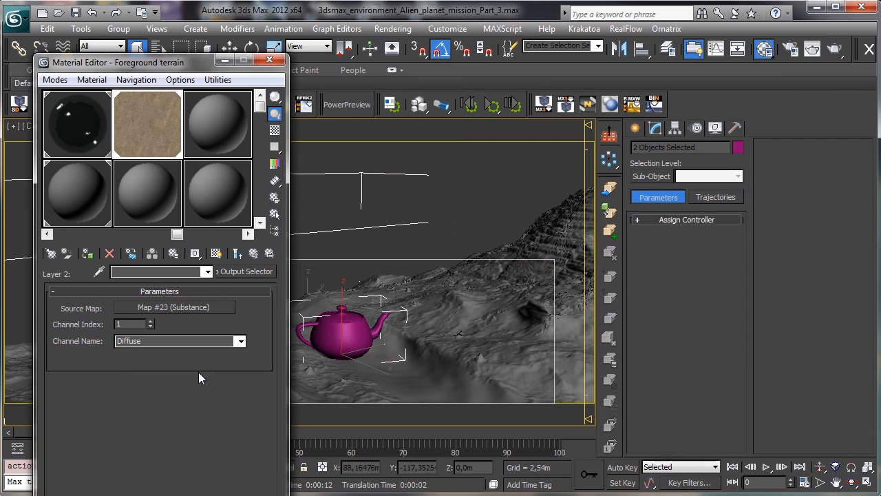
left_click(200, 309)
scroll(162, 385, "down", 5)
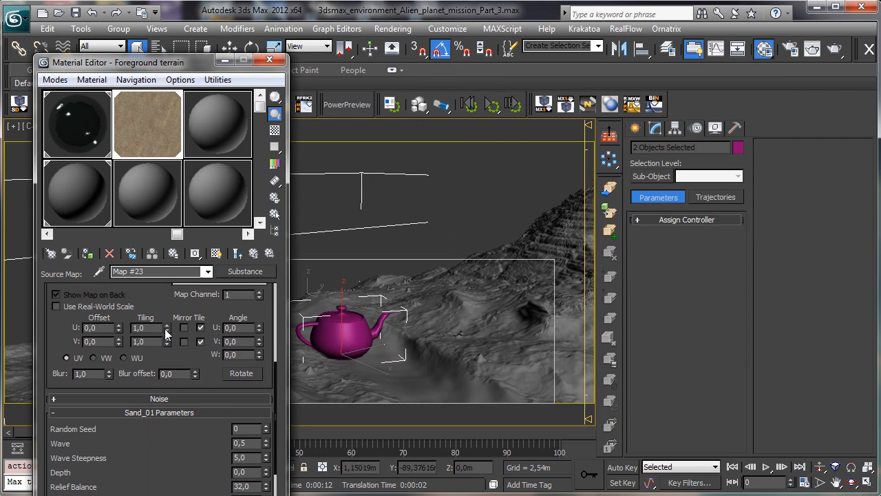
double_click(147, 328)
type("3")
key("Tab")
right_click(109, 376)
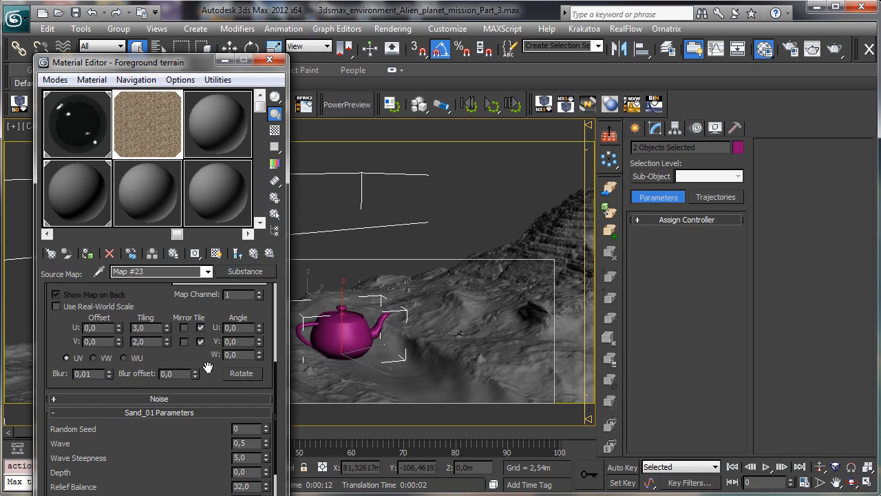
Step: Set the Sand_01 Substance map's absolute texture size to 4096 by 4096, then close the Material Editor and save the scene
scroll(210, 369, "down", 1)
scroll(172, 330, "up", 4)
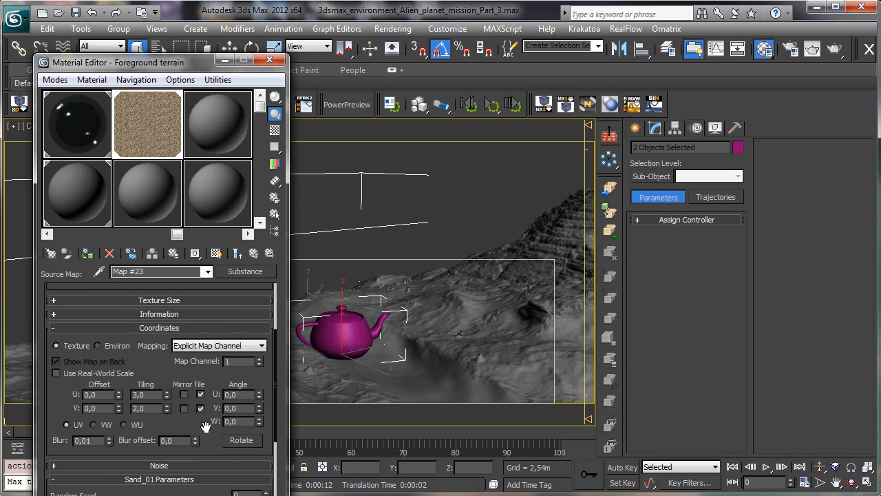
left_click(165, 300)
left_click(104, 366)
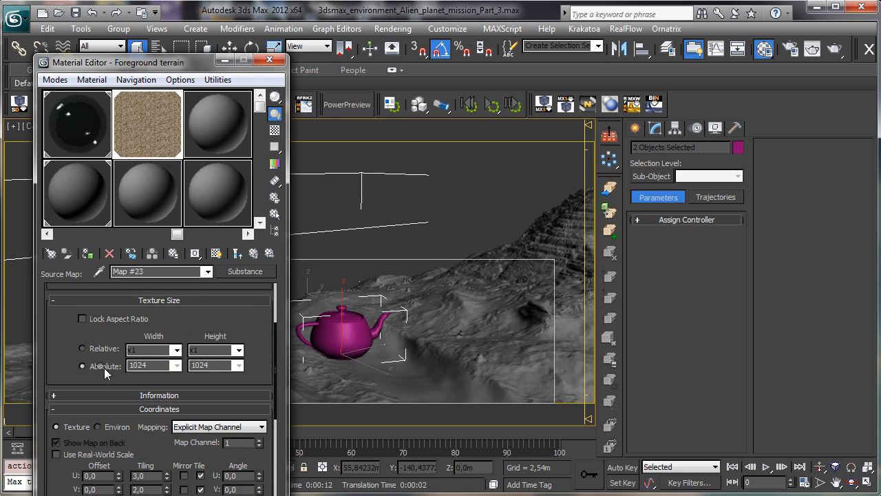
left_click(177, 366)
left_click(136, 402)
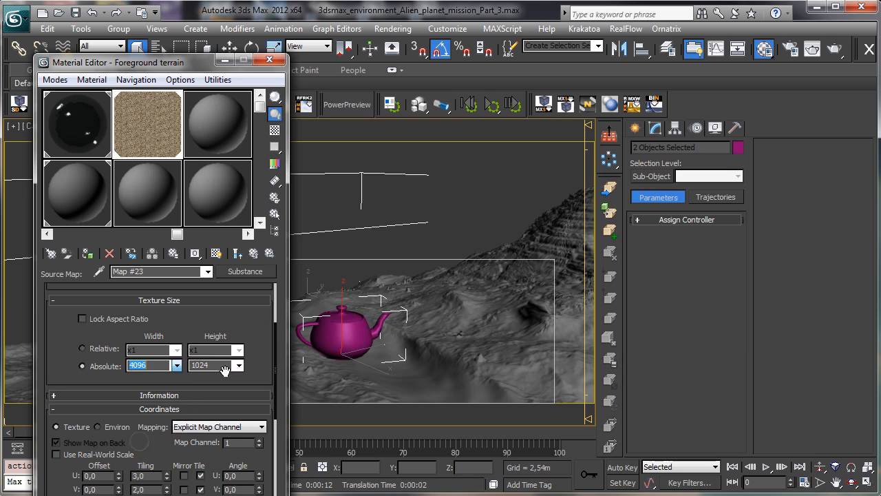
left_click(238, 365)
left_click(197, 441)
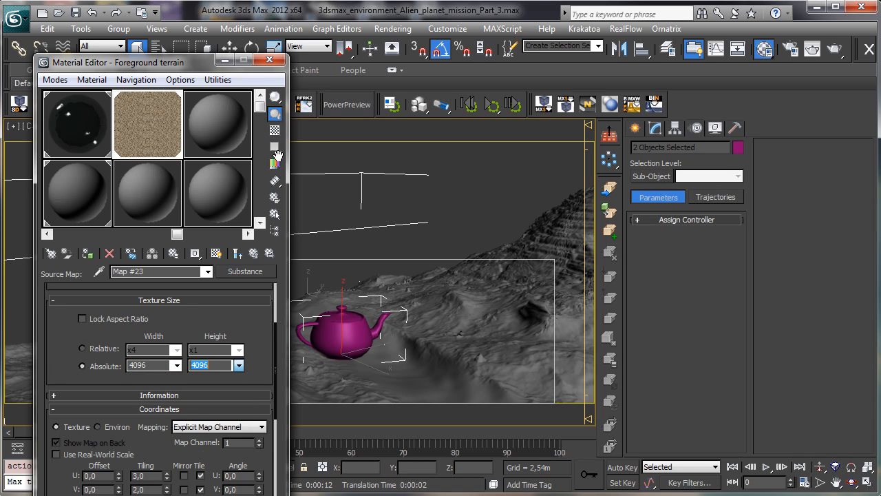
left_click(269, 63)
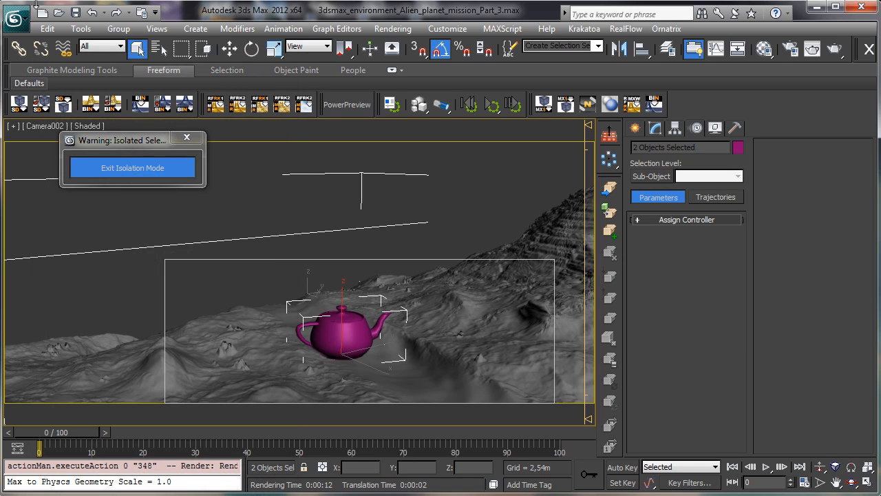
left_click(75, 12)
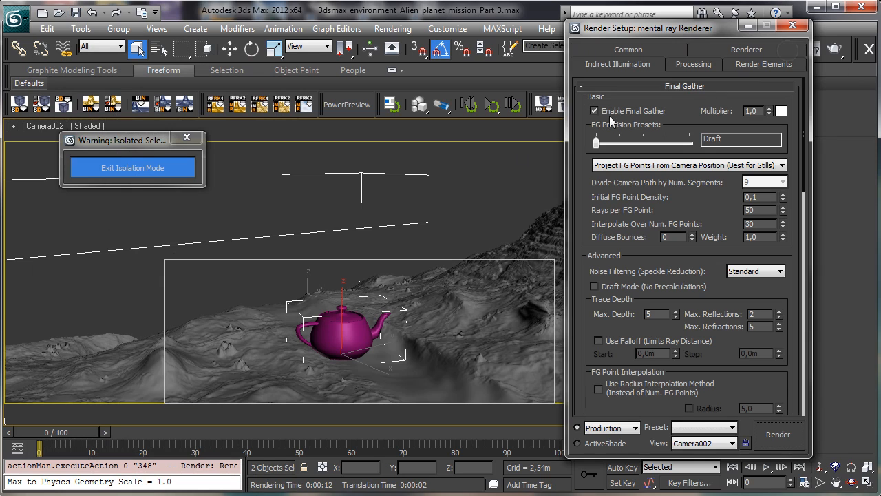
Step: Set the mental ray sampling quality to the Mitchell filter with minimum 1 and maximum 16 samples per pixel
left_click(790, 49)
left_click(739, 54)
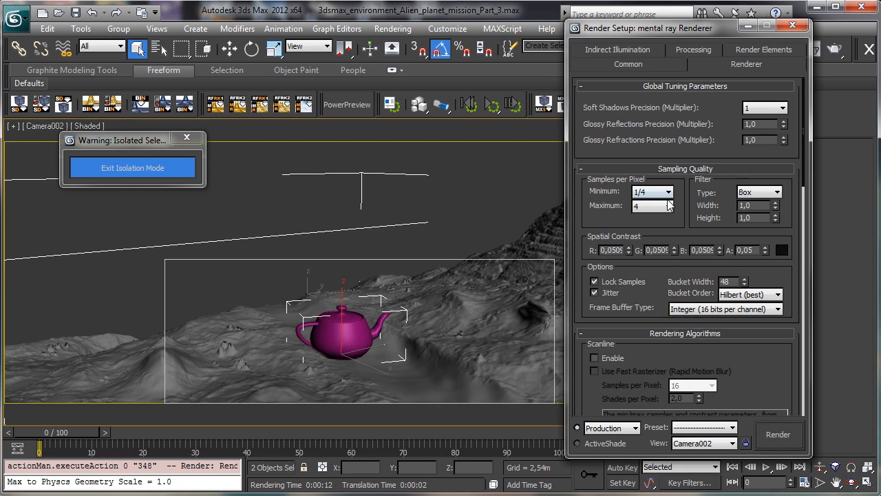
left_click(753, 194)
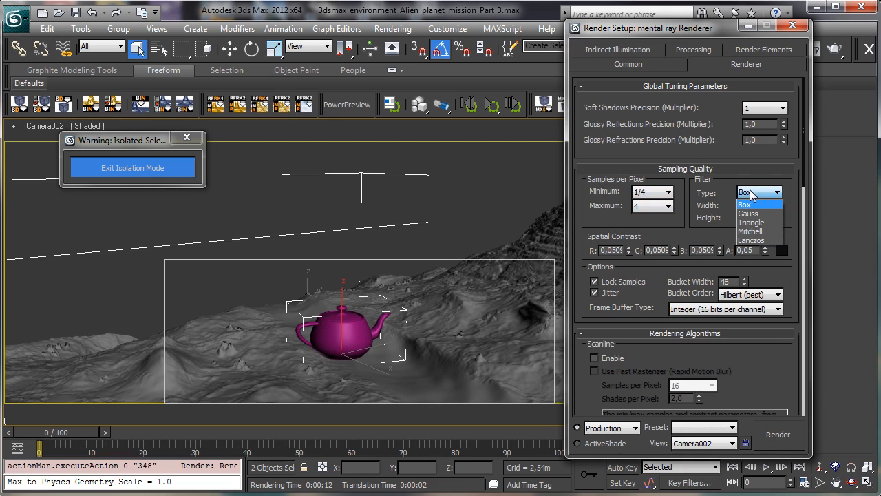
left_click(750, 231)
left_click(653, 206)
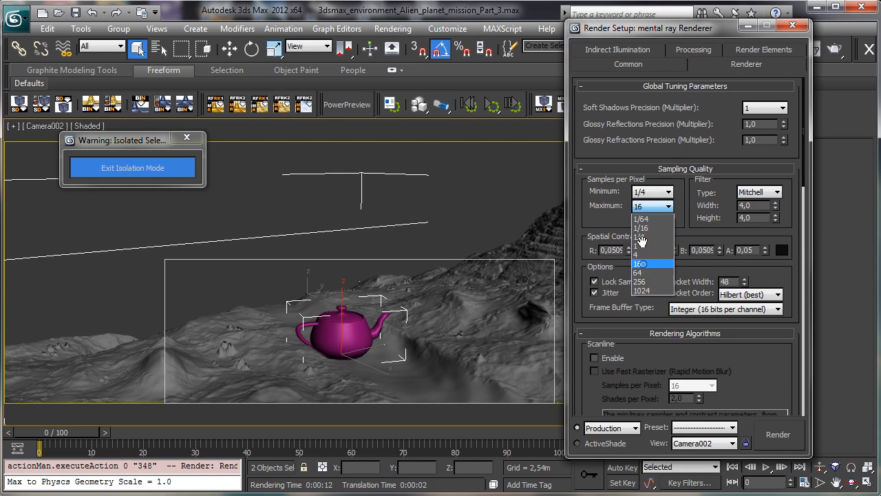
left_click(647, 258)
left_click(652, 191)
left_click(640, 231)
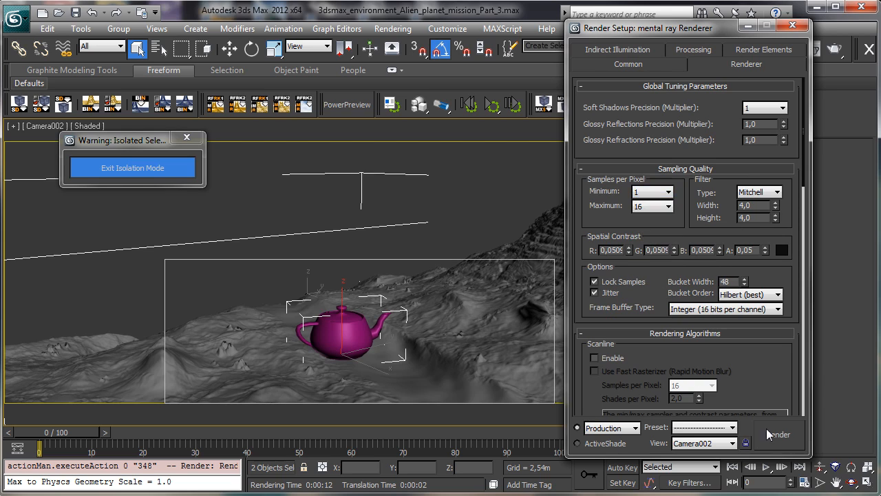
Step: Test-render the Camera002 region with the new sampling settings, then put away the render window and Render Setup
left_click(778, 434)
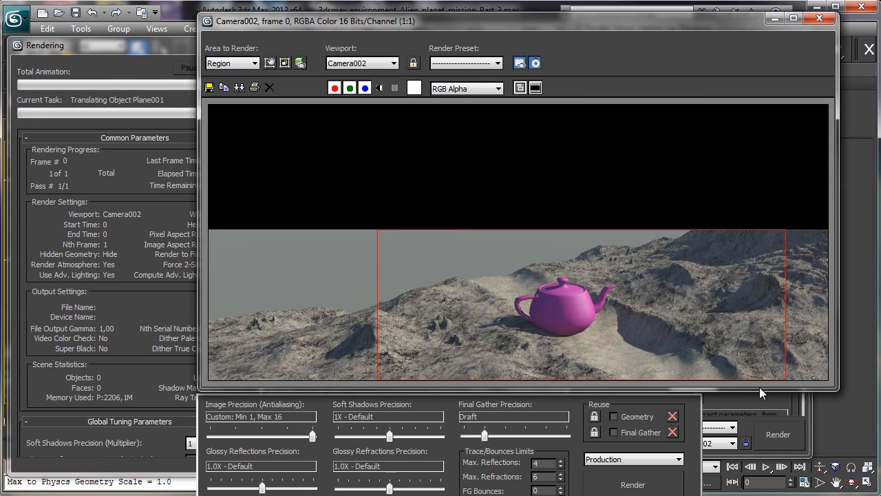
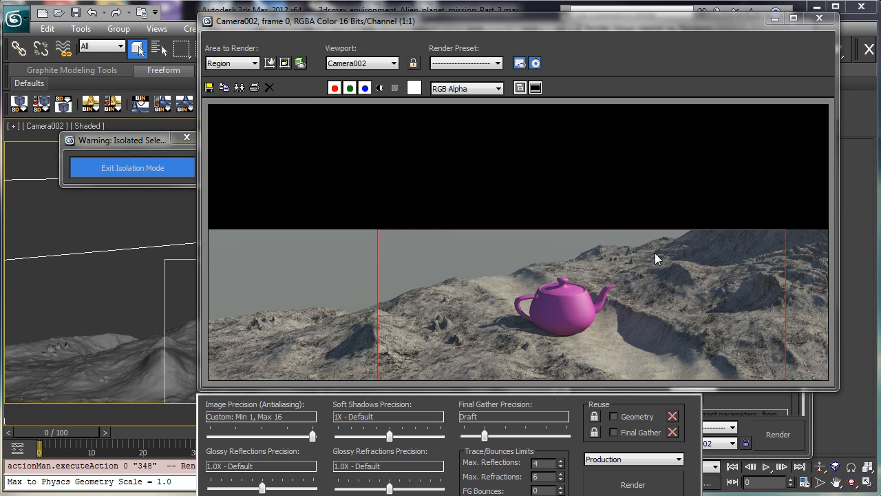
left_click(775, 18)
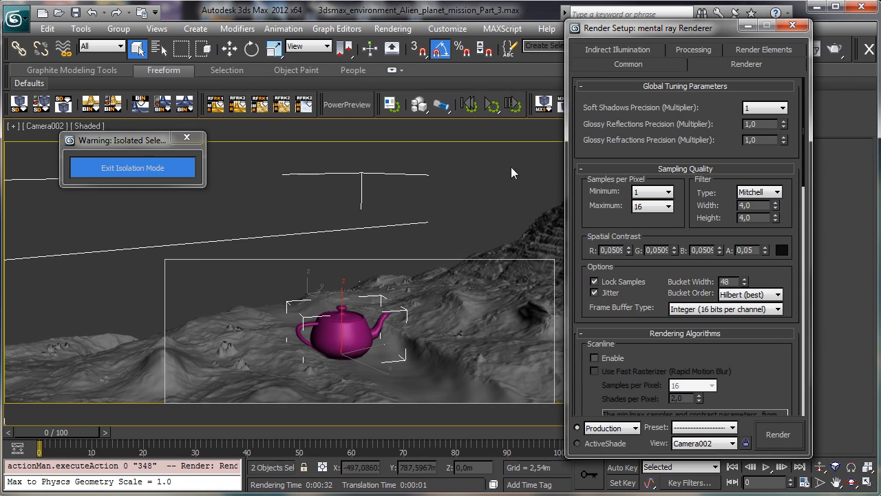
left_click(792, 25)
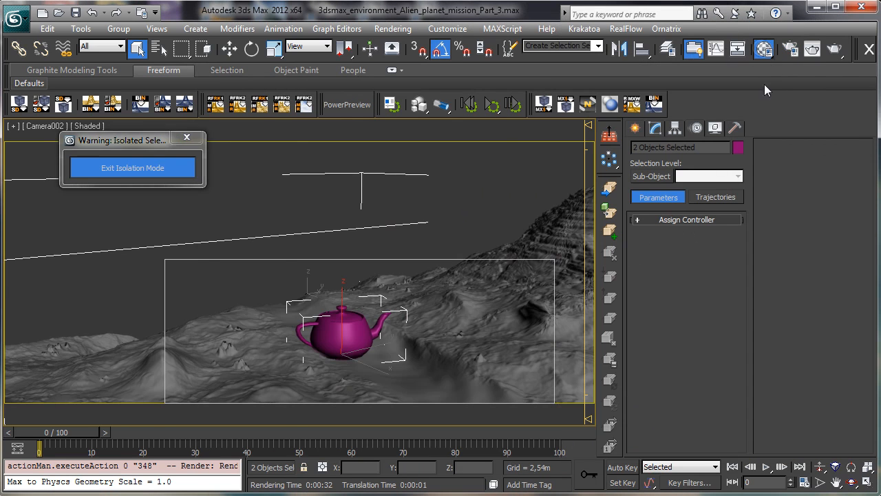
Step: Return to the Foreground terrain's diffuse Composite layers and copy the Layer 2 road mask bitmap
key("m")
left_click(253, 253)
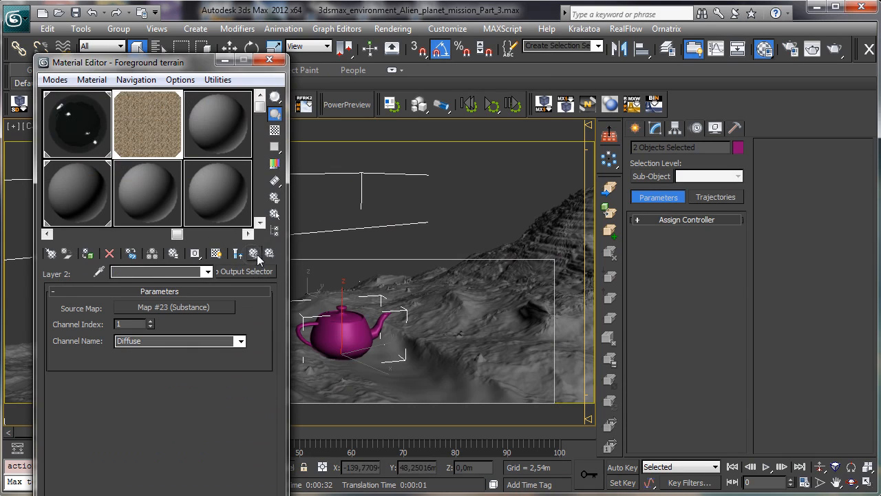
left_click(254, 253)
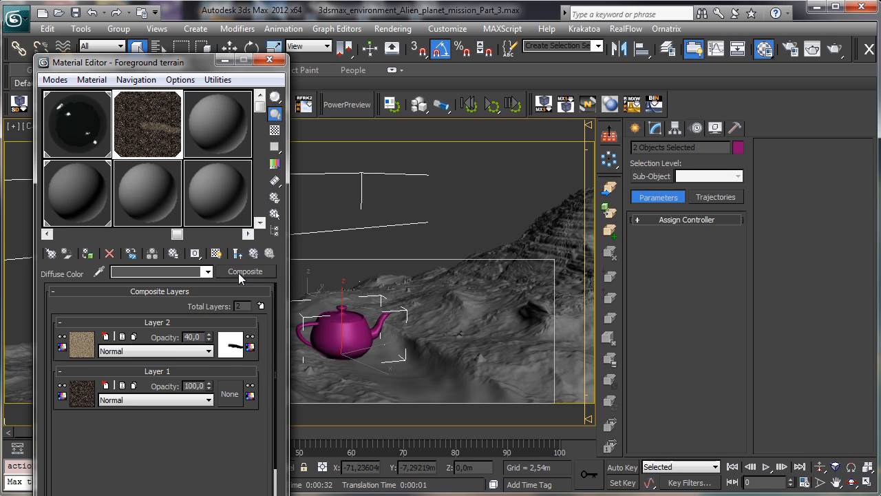
right_click(231, 342)
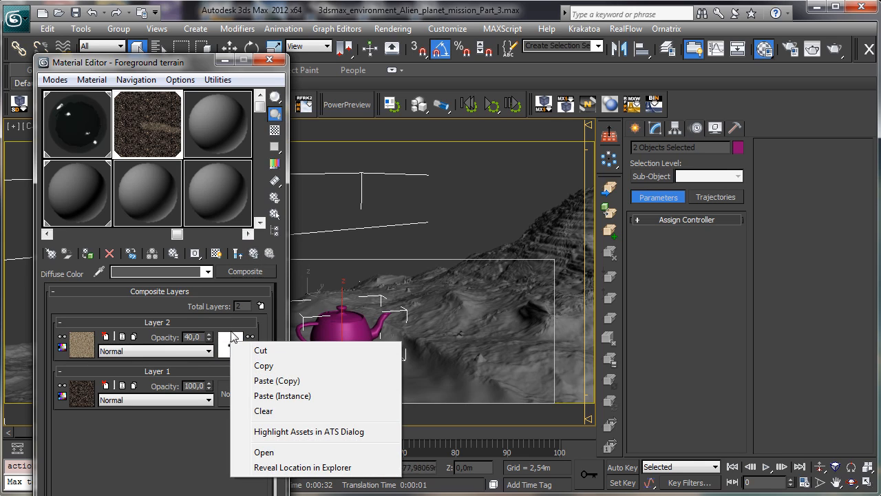
left_click(277, 366)
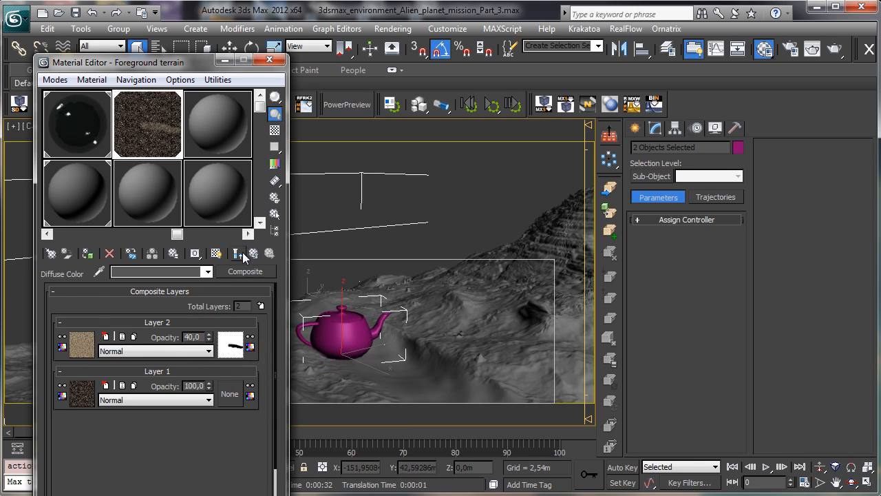
Step: Assign a Composite map to the Bump slot in the Foreground terrain material's Special Purpose Maps
left_click(253, 254)
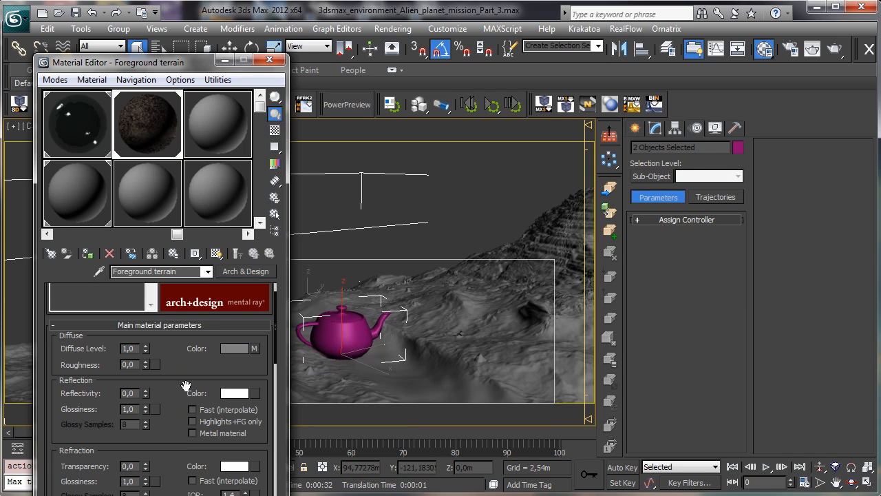
left_click_drag(183, 384, 195, 307)
scroll(195, 307, "down", 10)
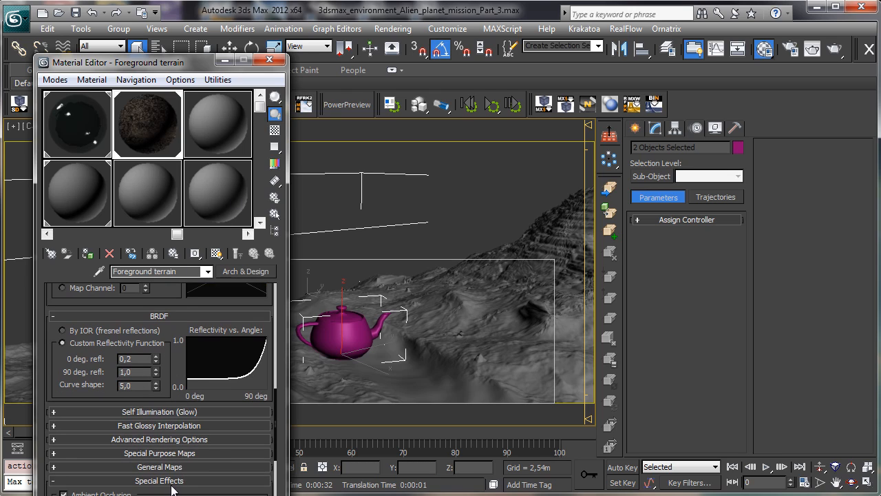
left_click(171, 454)
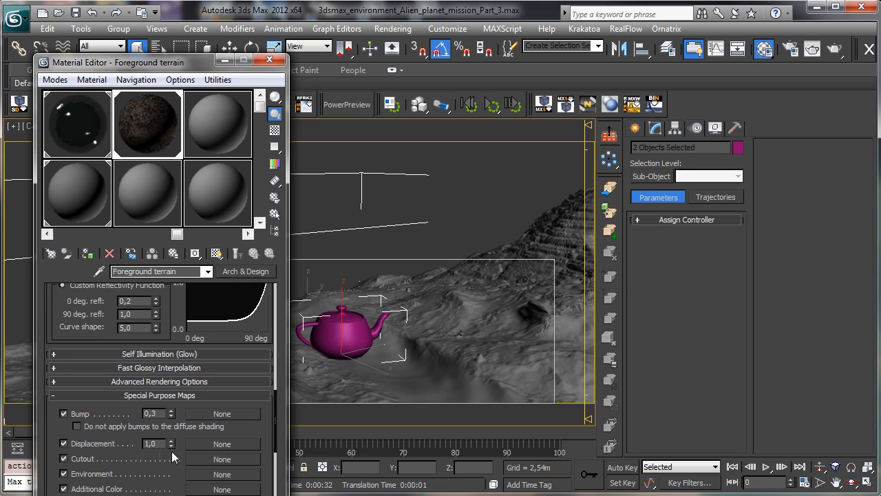
left_click(208, 415)
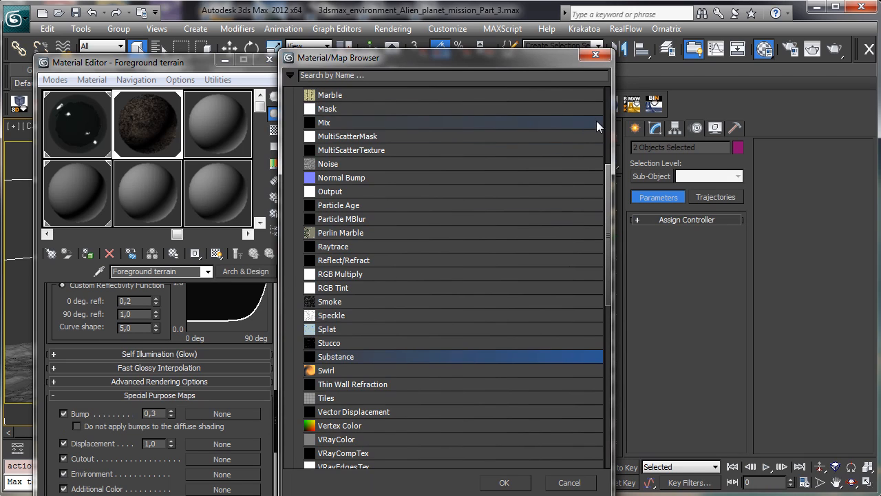
scroll(599, 125, "up", 5)
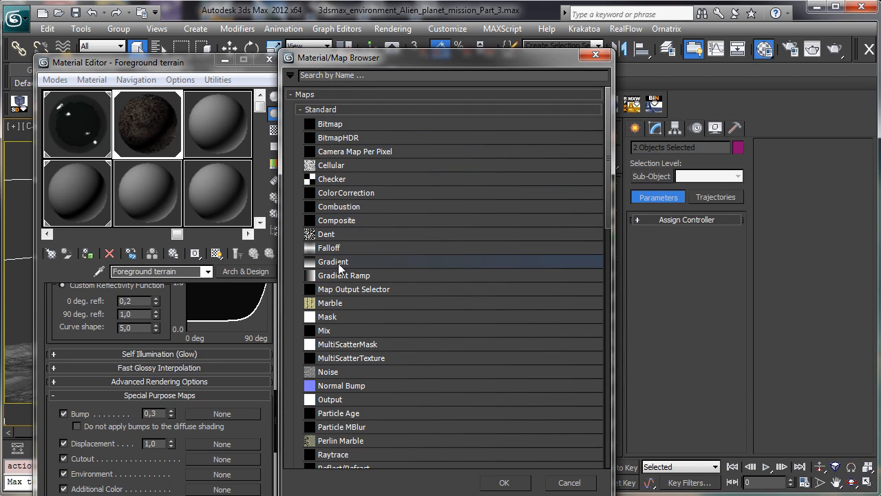
double_click(349, 220)
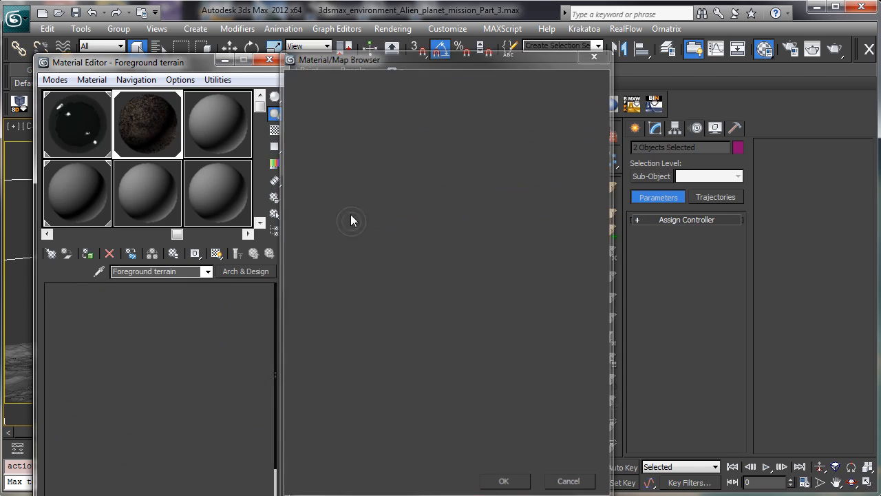
Step: Paste the copied road mask bitmap as a copy into the mask slot of the bump Composite's Layer 1
right_click(226, 348)
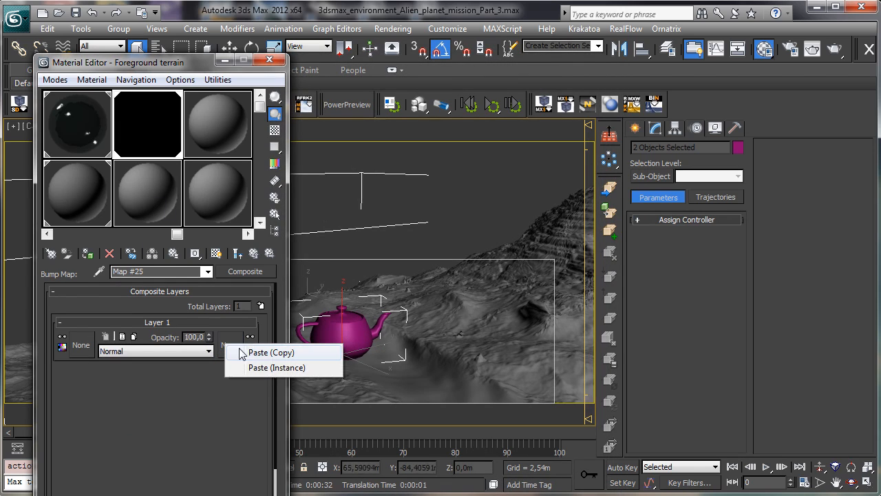
left_click(284, 354)
Step: Try a Substance map in the bump Composite's Layer 1, browsing the textures and noises folders for a suitable archive
left_click(80, 344)
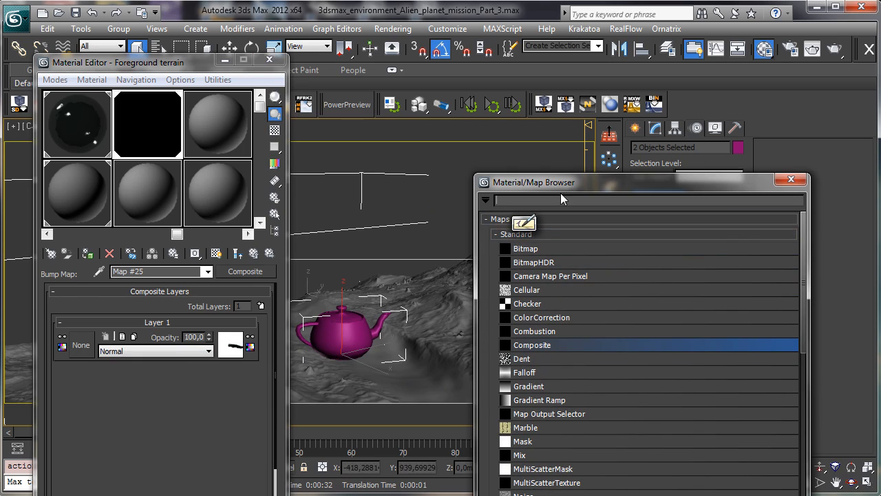
left_click_drag(560, 182, 513, 44)
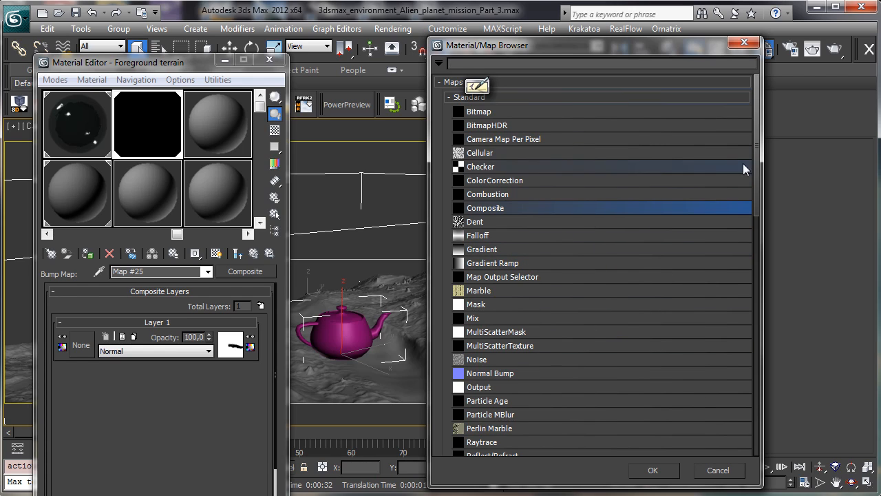
left_click_drag(757, 161, 775, 224)
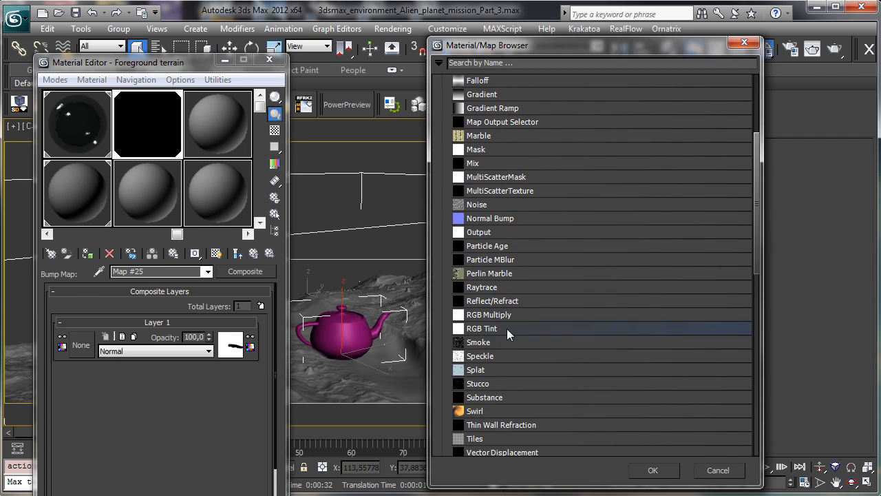
double_click(484, 397)
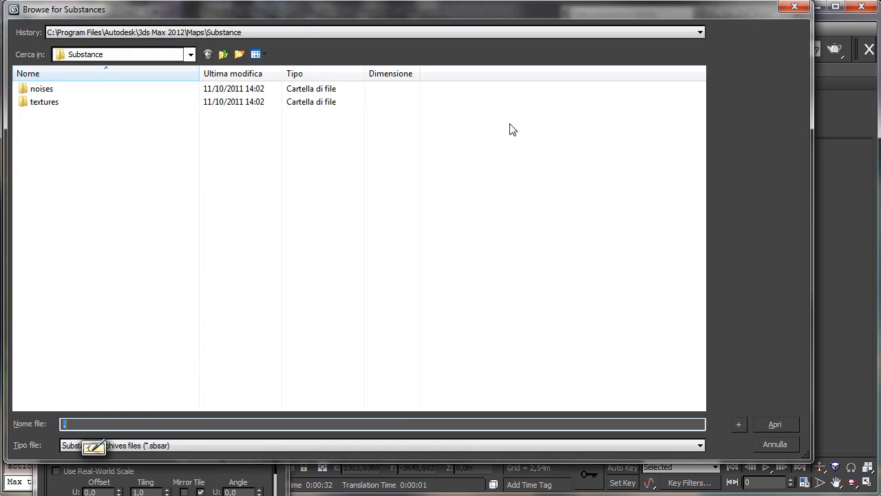
double_click(57, 104)
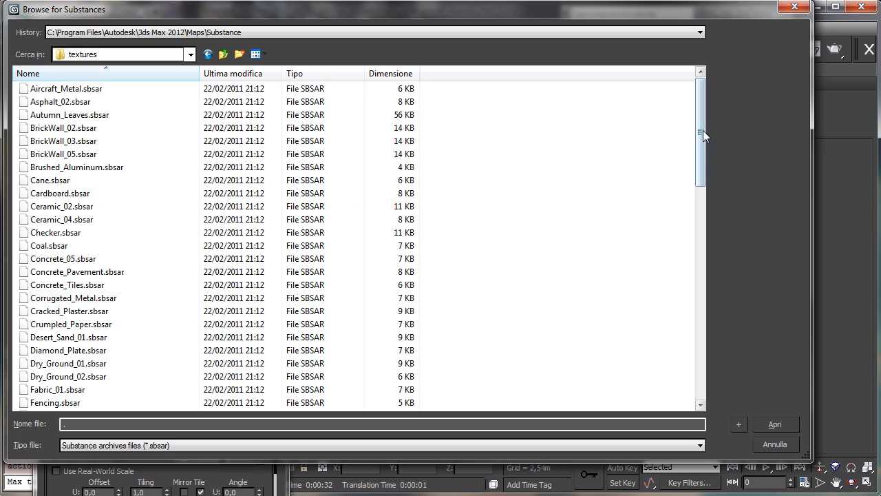
left_click_drag(703, 144, 784, 365)
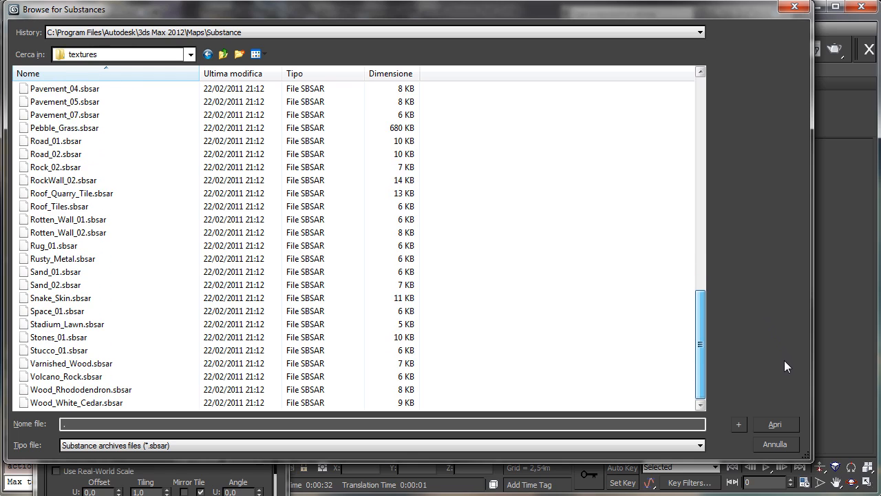
left_click(223, 54)
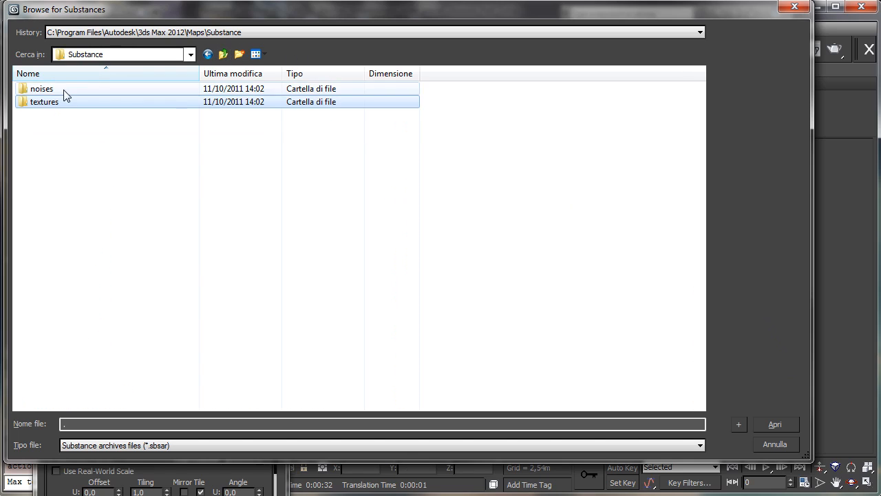
double_click(41, 88)
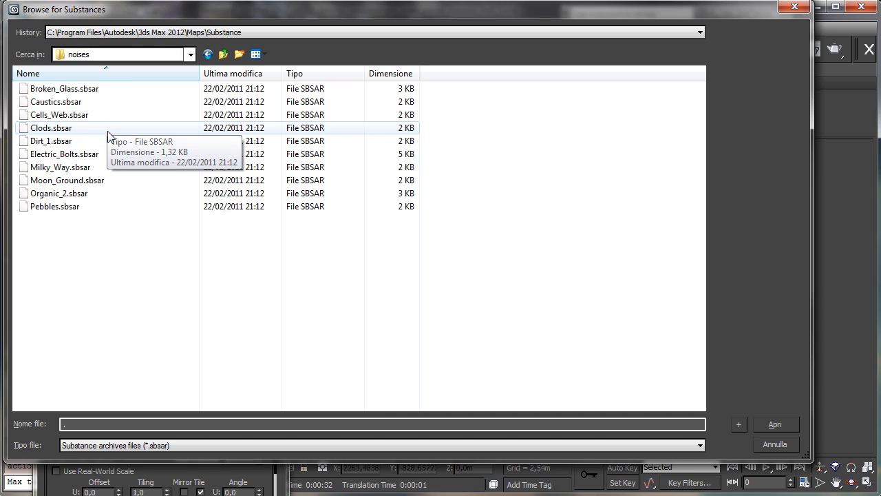
left_click(83, 169)
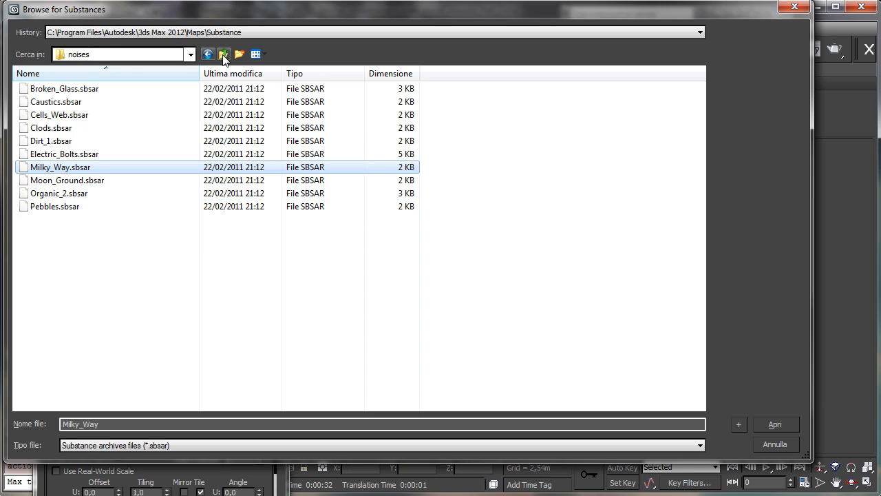
left_click(224, 55)
left_click(223, 55)
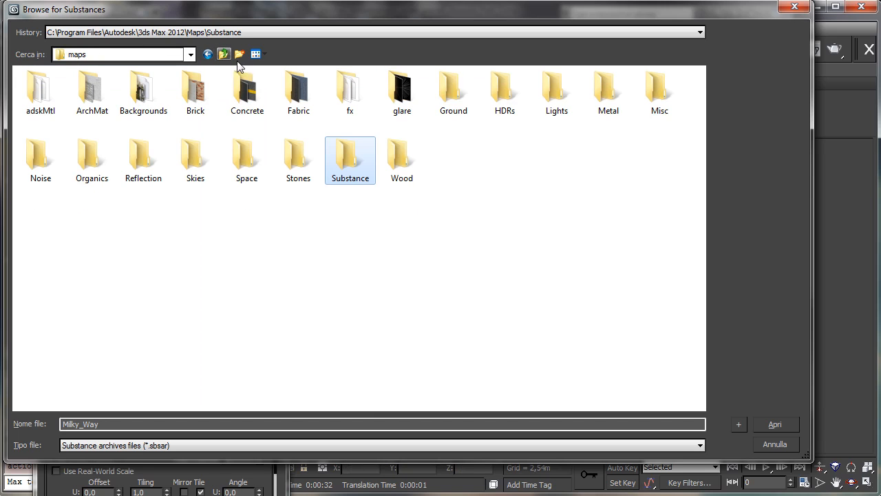
left_click(791, 443)
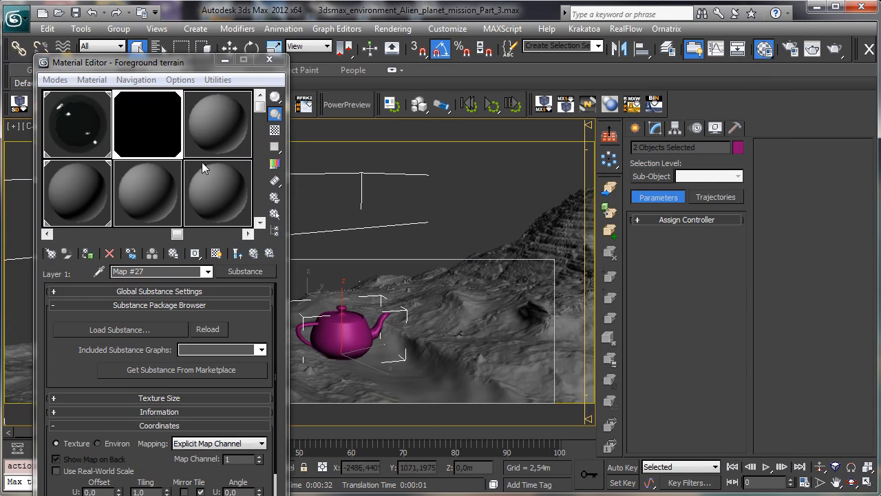
Step: Replace the Layer 1 map with a Gradient map, discarding the old map
left_click(234, 272)
left_click_drag(578, 189, 407, 31)
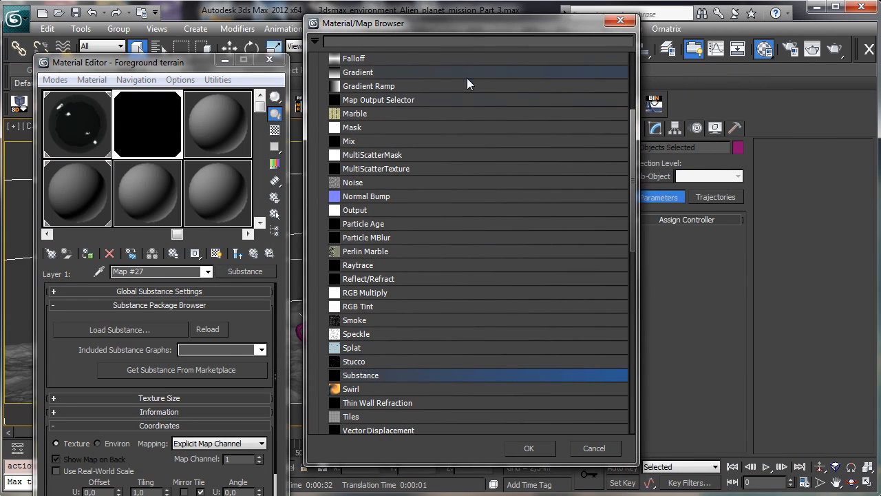
left_click_drag(632, 191, 610, 134)
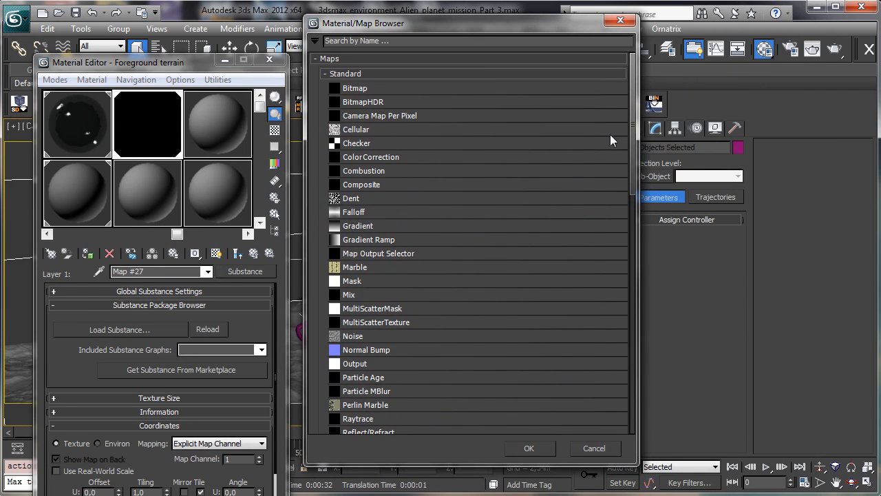
double_click(373, 225)
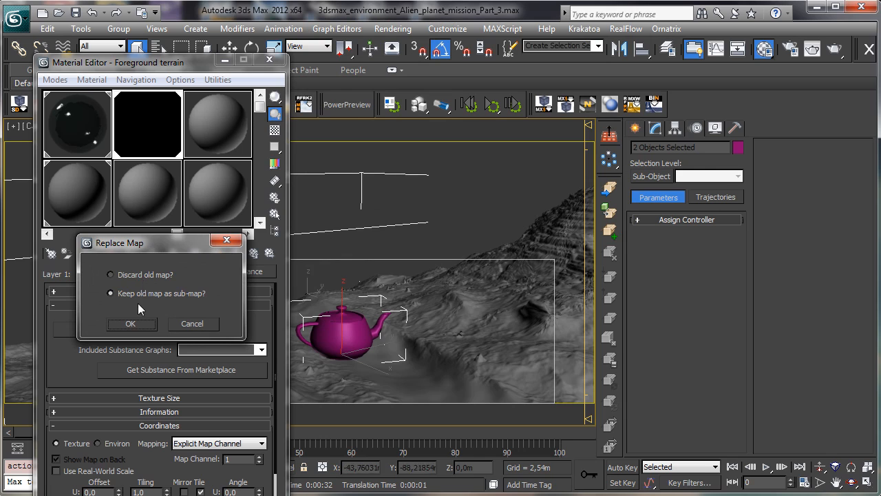
left_click(146, 275)
left_click(135, 323)
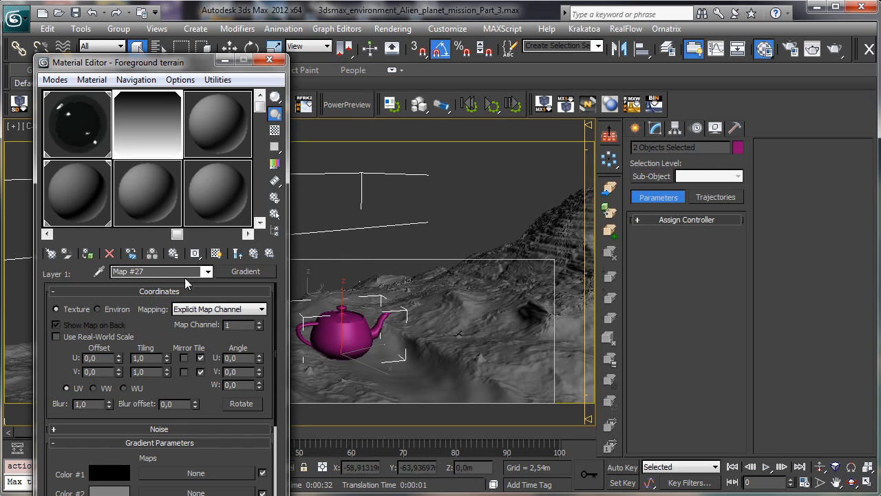
Step: Display the Gradient map on the terrain in the viewport and set its map channel to 4
left_click(216, 255)
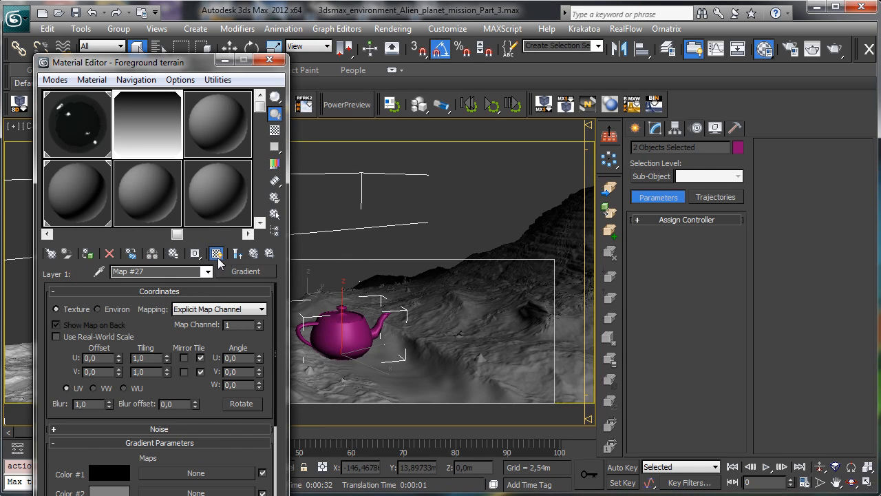
double_click(234, 324)
type("4")
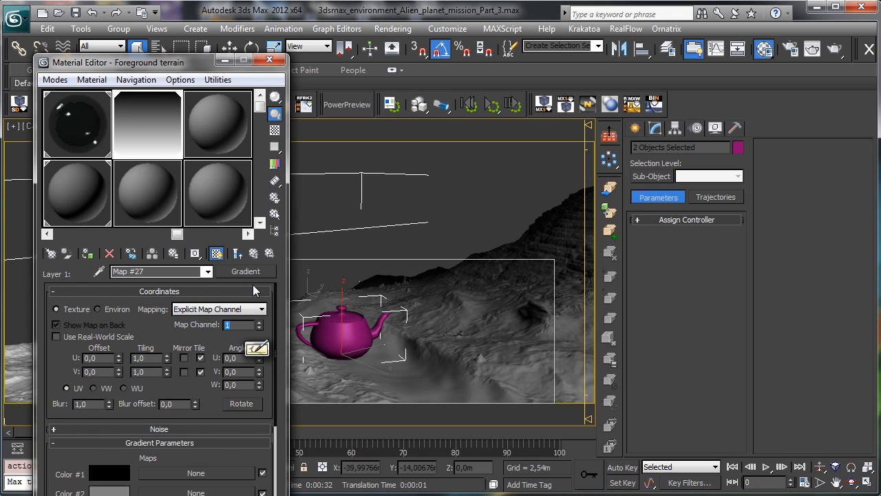
Step: Set the Gradient map's U and V tiling to 10
double_click(149, 357)
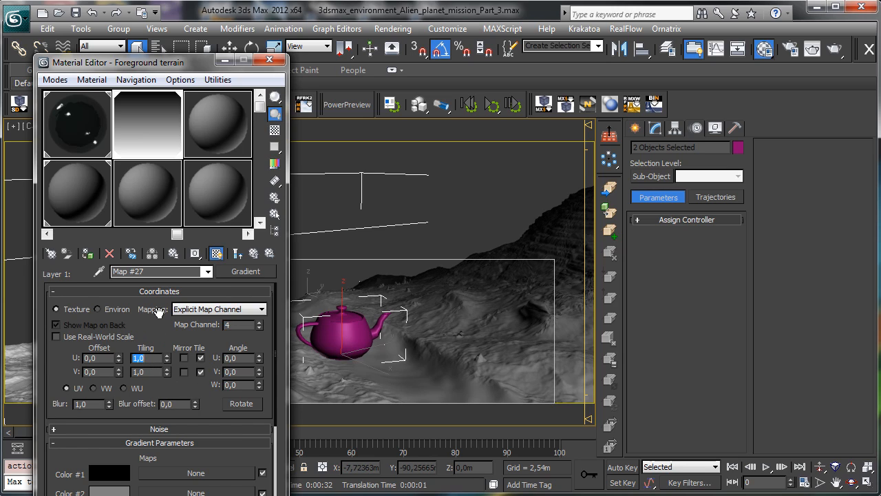
type("10")
key("Return")
double_click(146, 371)
type("10")
key("Return")
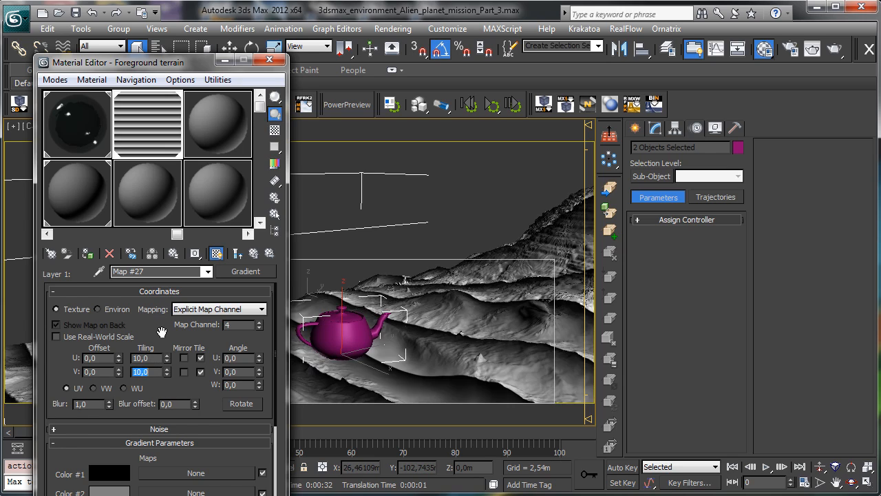
Step: Set the Gradient's U tiling to 1 and make Color #1 black, Color #2 white and Color #3 black
left_click_drag(151, 358, 59, 354)
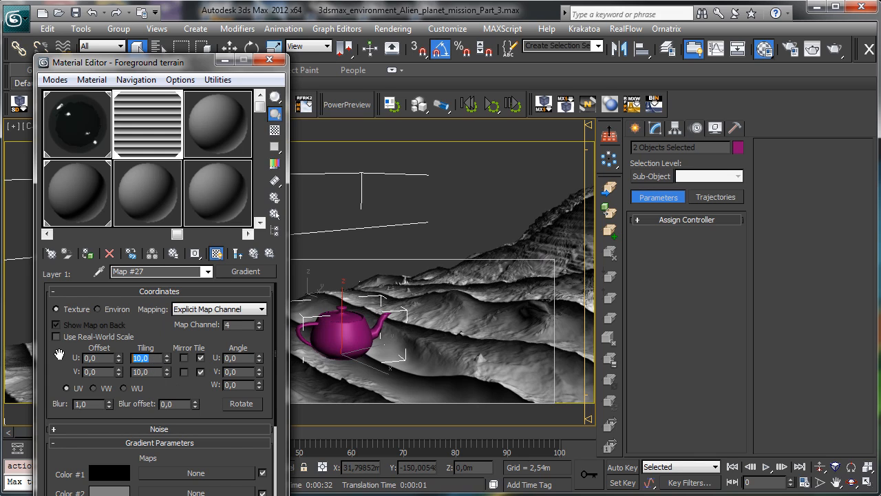
left_click_drag(203, 391, 185, 305)
mouse_move(110, 426)
left_mouse_down()
mouse_move(108, 406)
mouse_move(117, 425)
left_mouse_up()
left_click(154, 295)
left_click(153, 295)
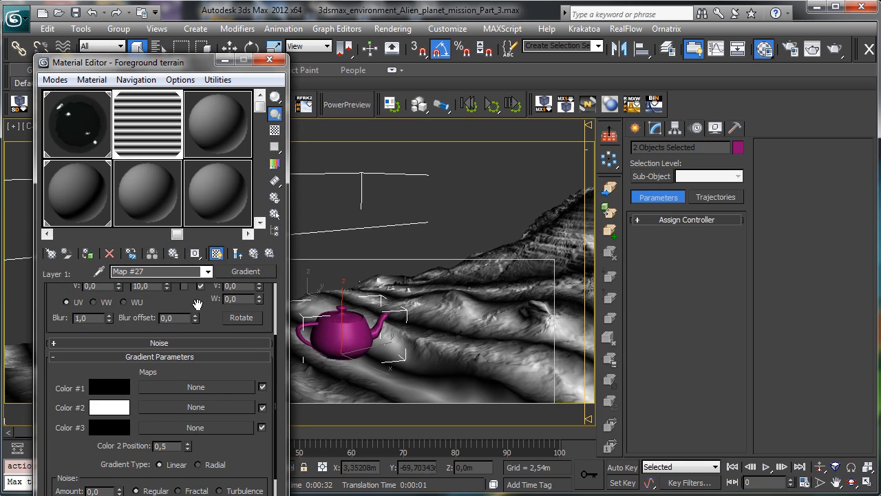
Step: Set the Gradient map's V tiling to 50 for narrower stripes
scroll(198, 342, "up", 4)
double_click(141, 356)
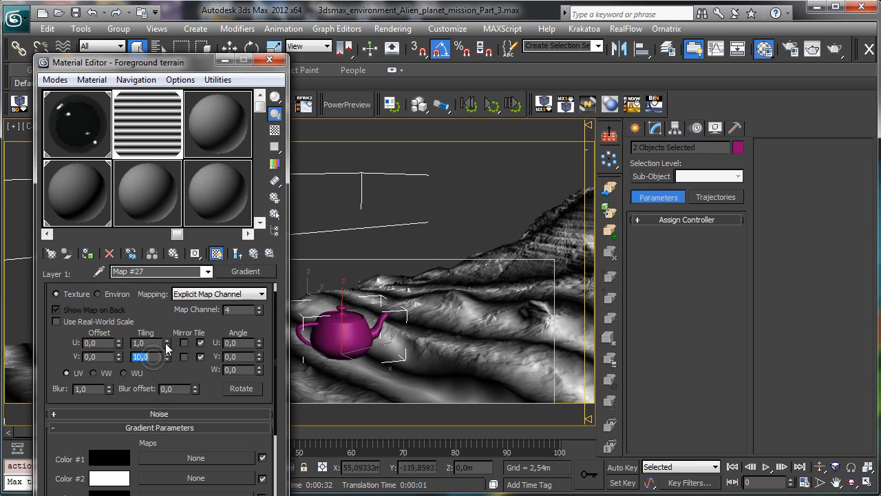
type("50")
key("Return")
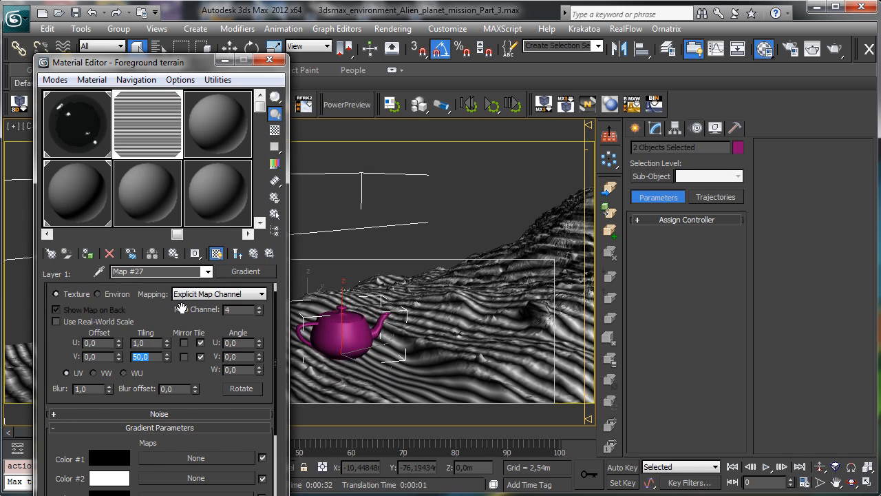
Step: Distort the gradient stripes with Regular noise in the Gradient Parameters, using amount 1.0 and size 8.7
left_click(115, 413)
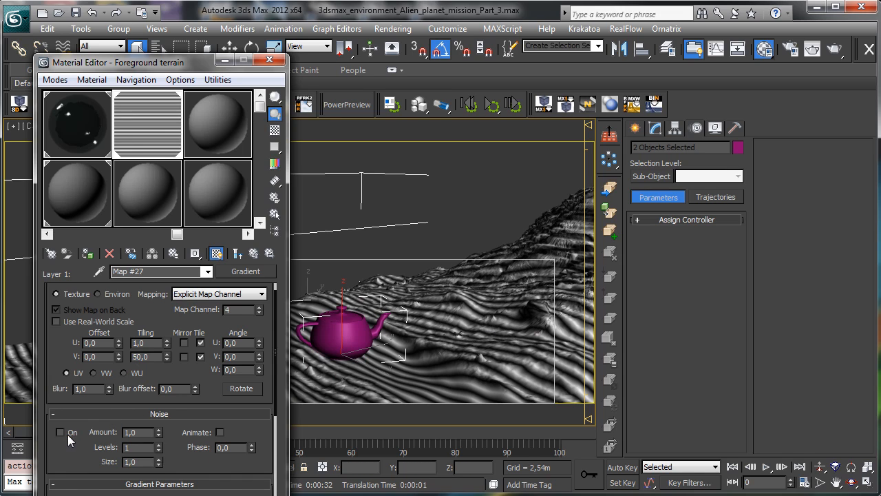
scroll(84, 454, "down", 5)
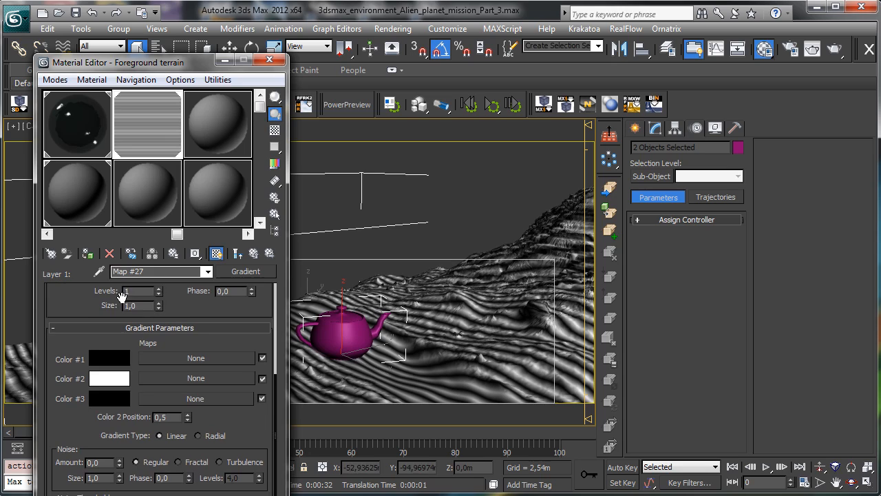
left_click_drag(122, 430, 117, 407)
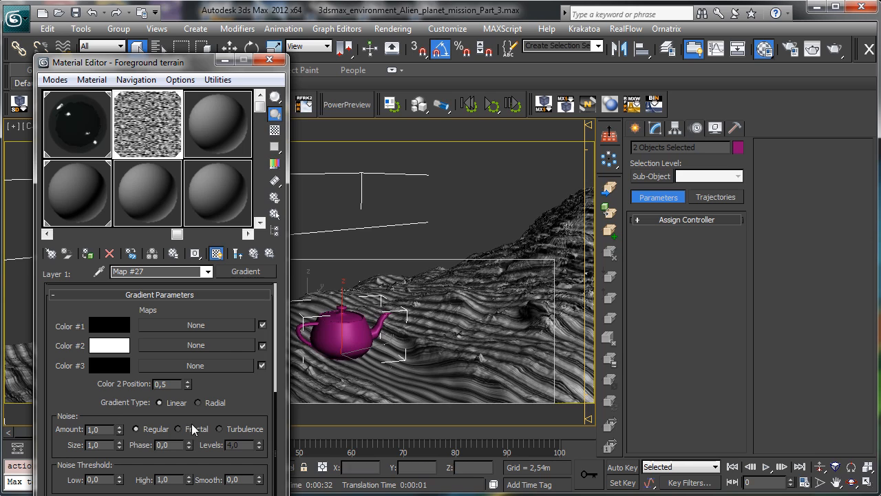
mouse_move(118, 406)
left_mouse_down()
mouse_move(118, 385)
mouse_move(118, 401)
left_mouse_up()
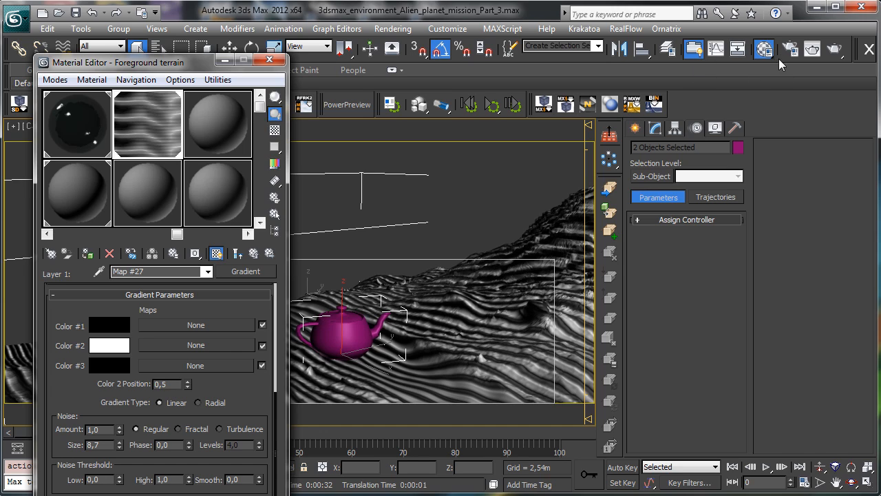
Step: Return to the Foreground terrain material and set its Bump amount to 1.0
left_click(236, 254)
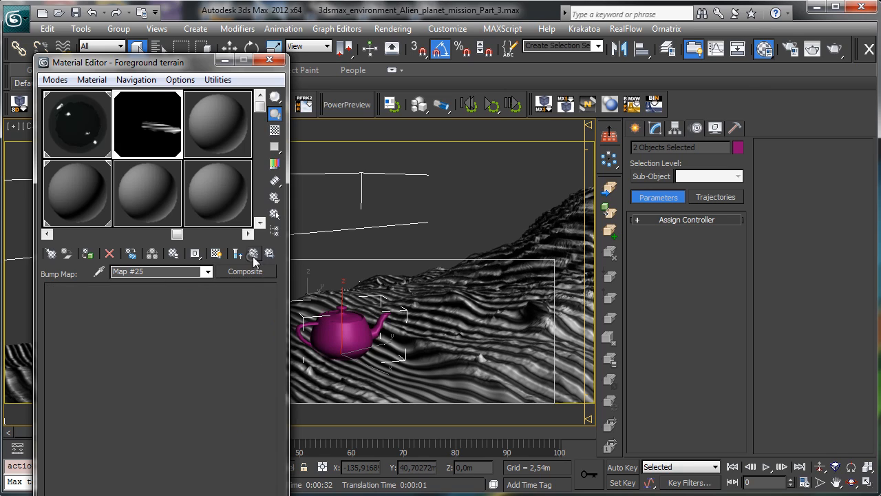
left_click(254, 255)
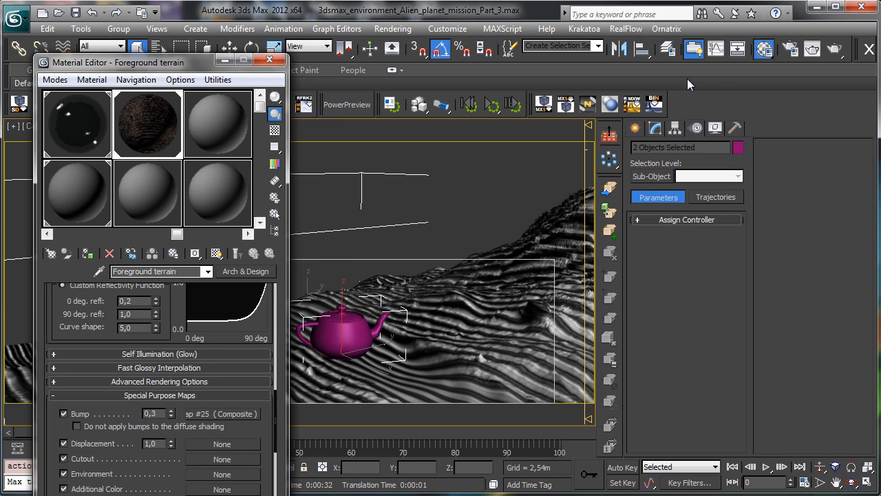
double_click(150, 413)
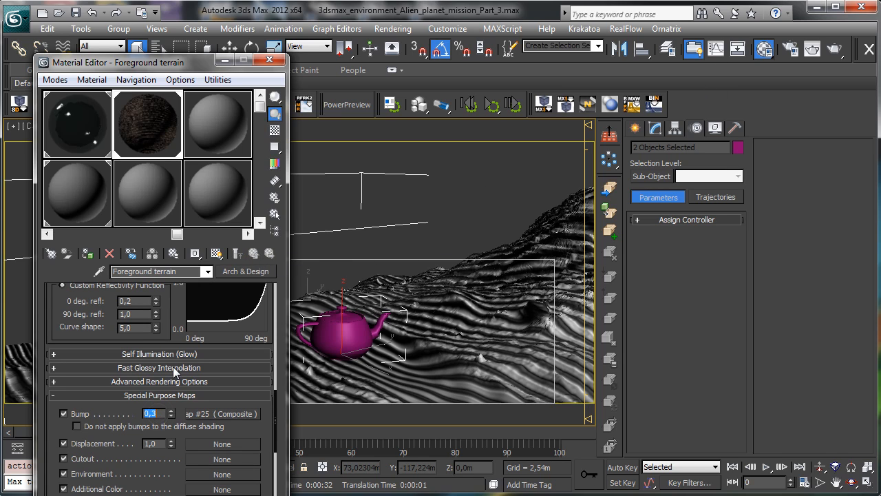
type("1")
key("Return")
Step: Test-render the Camera002 region to check the road bump, then cancel the render and close its window
left_click(838, 50)
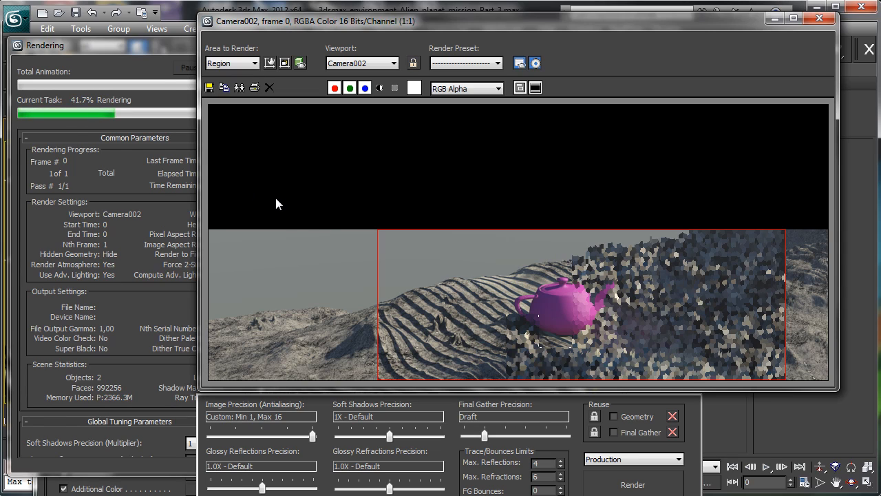
left_click(131, 60)
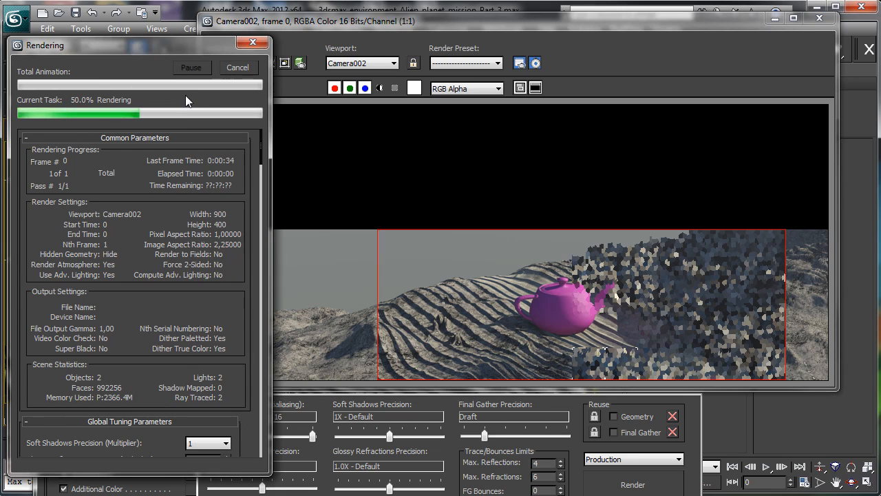
left_click(246, 69)
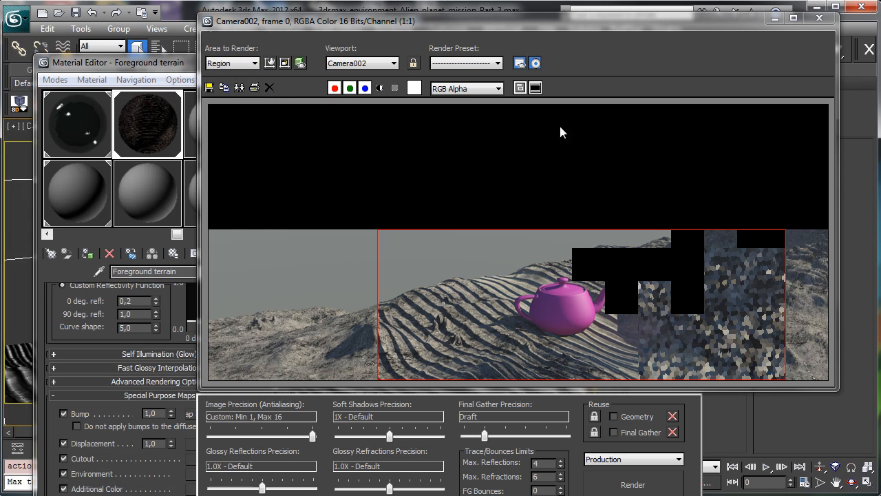
left_click(819, 18)
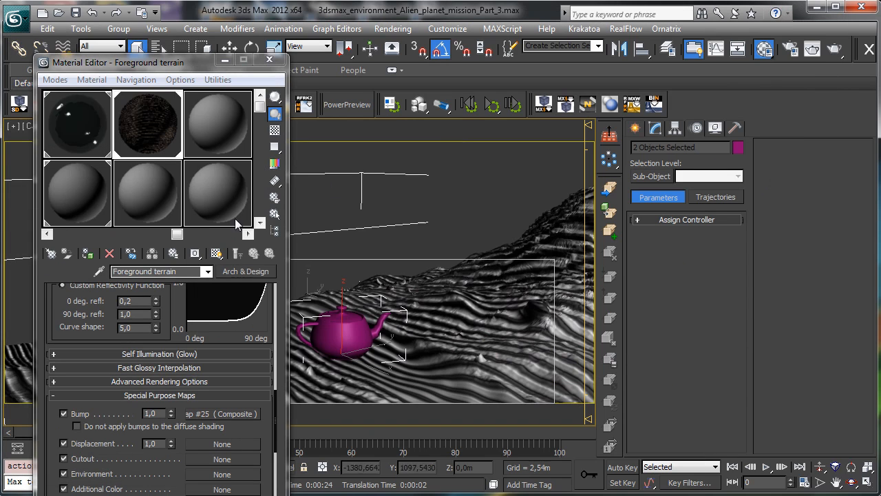
Step: Enable the option to not apply bumps to the diffuse shading and reopen the bump Composite map
left_click(222, 413)
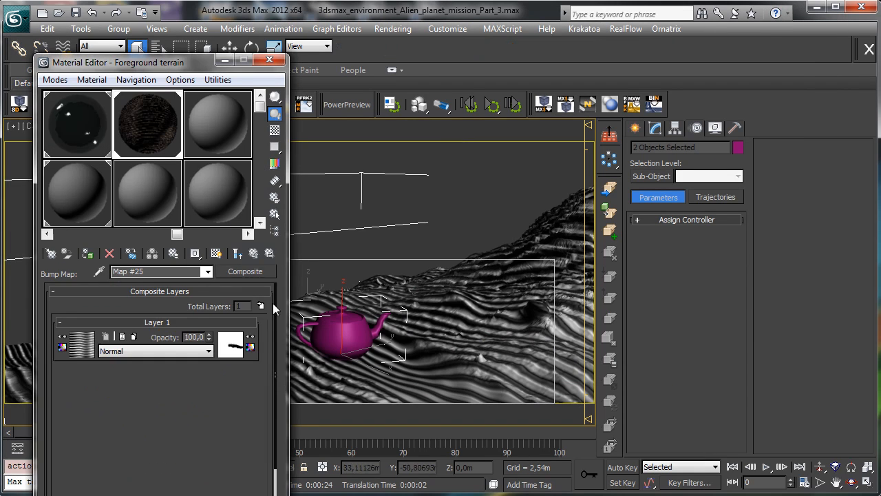
left_click(254, 252)
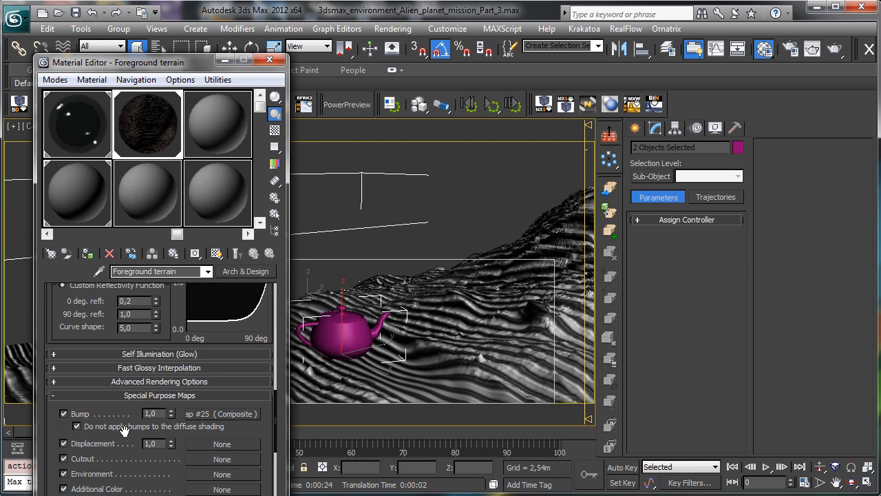
left_click(238, 413)
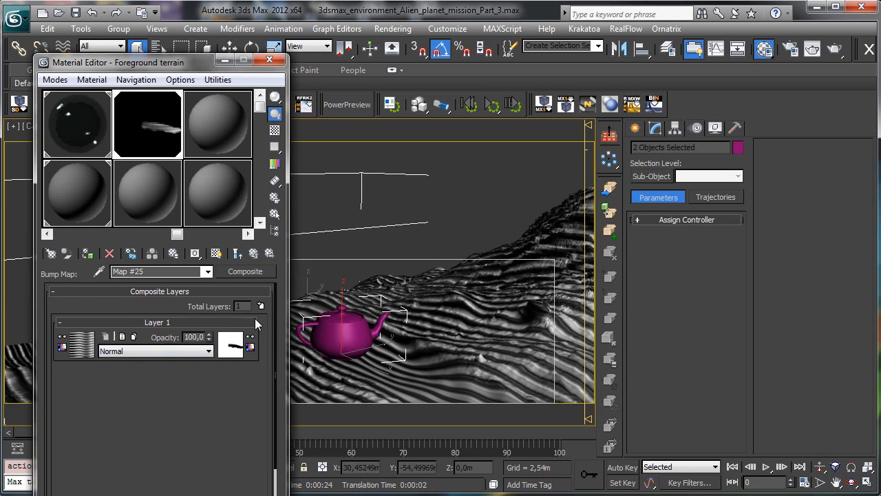
Step: Check the effect of Layer 1's Displace_mask_road.jpg mask by switching its Output Invert off and back on
left_click(231, 345)
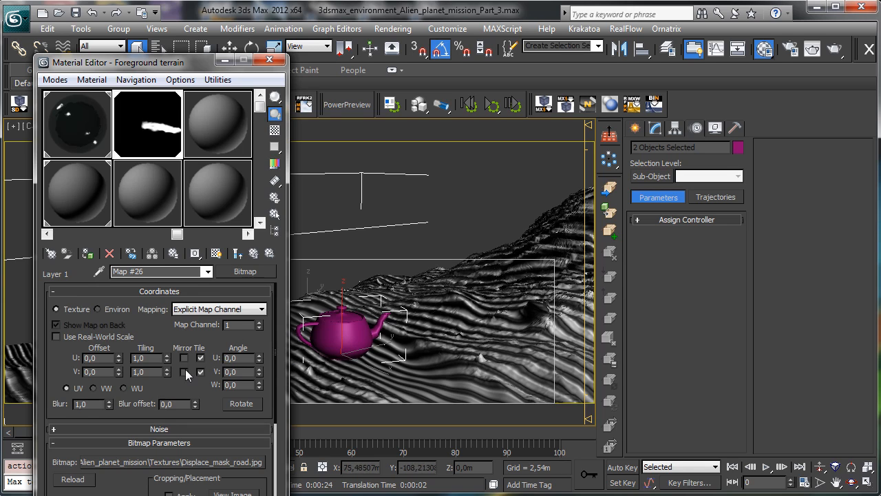
scroll(121, 460, "down", 5)
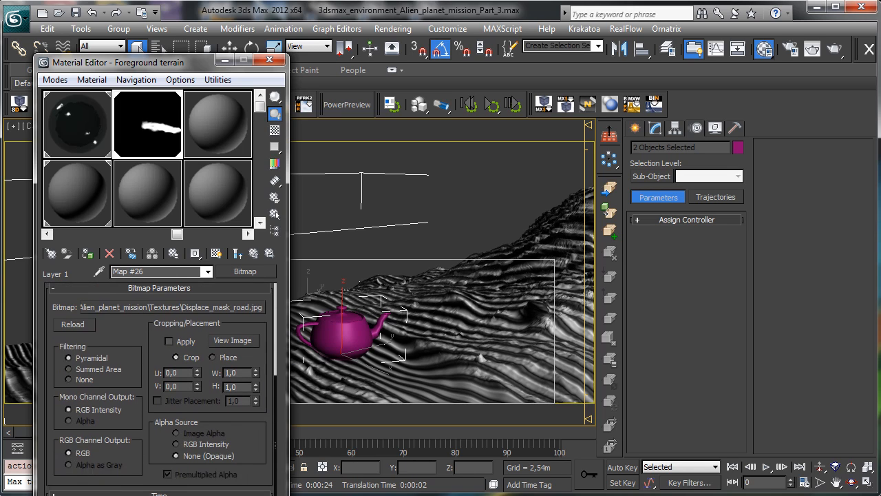
scroll(84, 459, "down", 5)
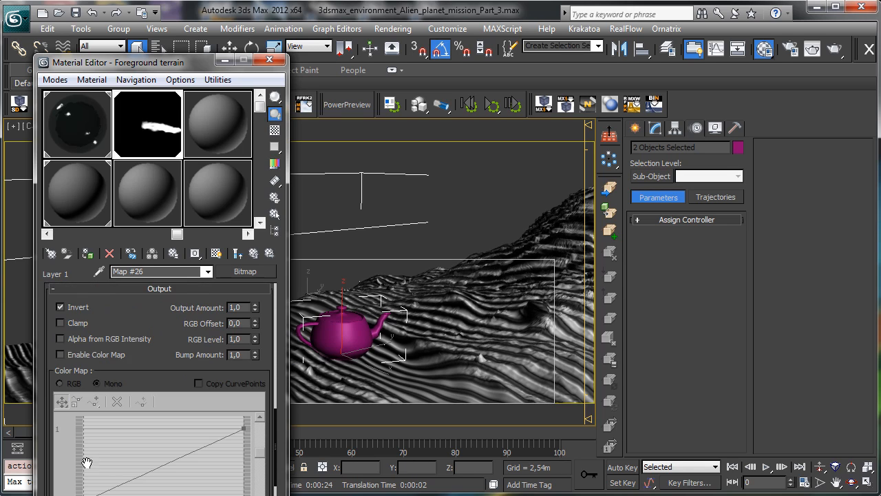
left_click(254, 254)
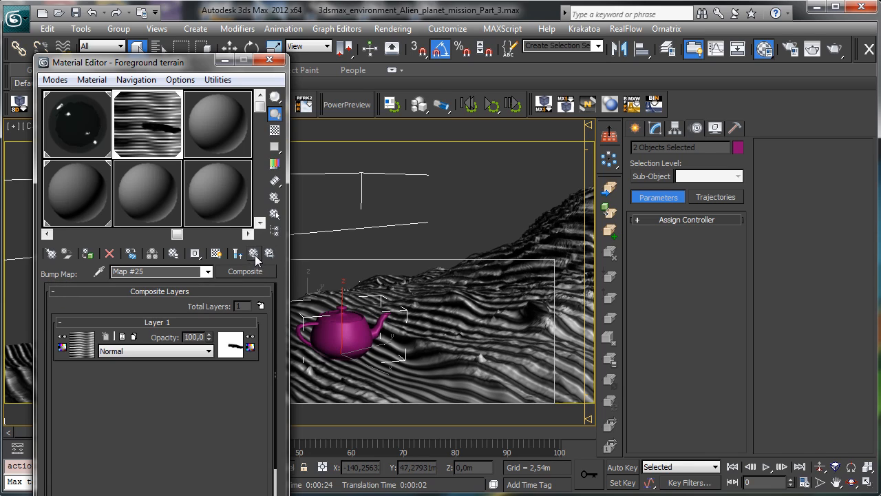
left_click(230, 344)
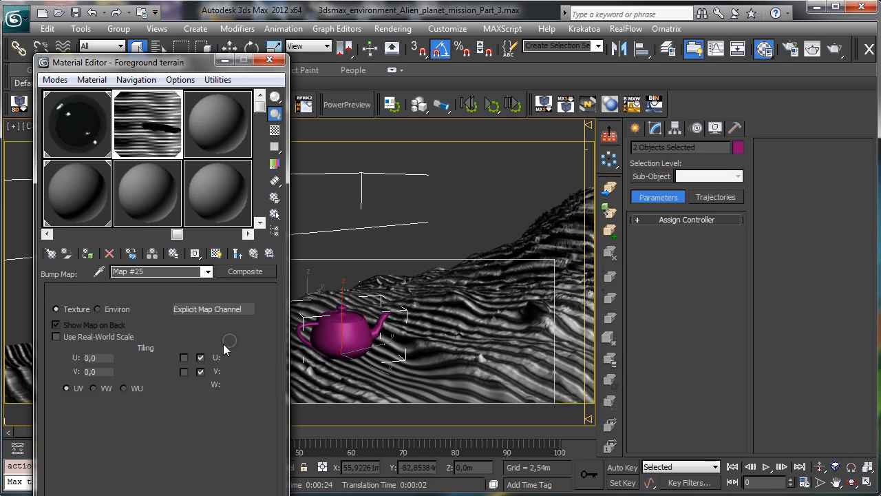
scroll(91, 340, "down", 5)
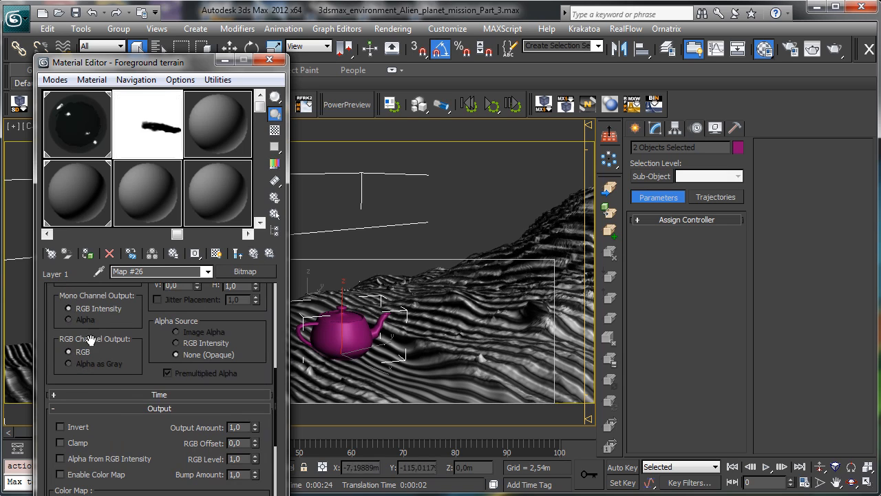
left_click(61, 426)
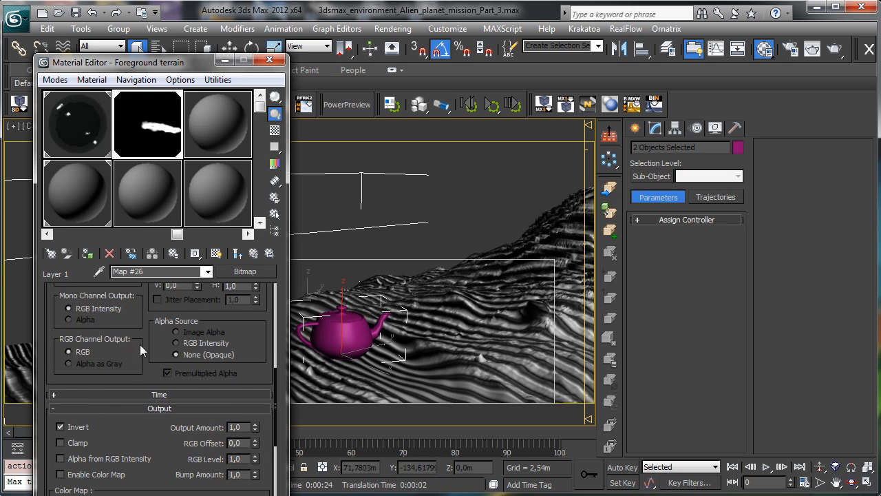
left_click(238, 254)
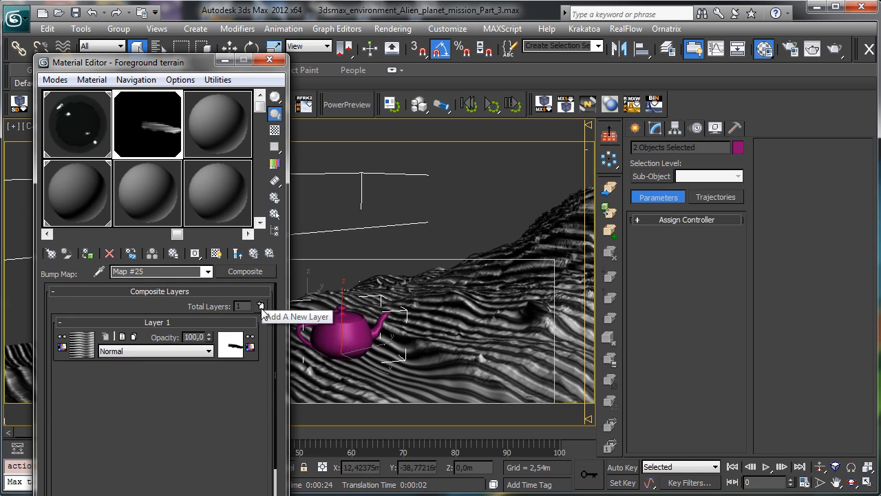
Step: Add a second layer to the bump Composite and assign a Substance map to it
left_click(261, 305)
left_click(87, 351)
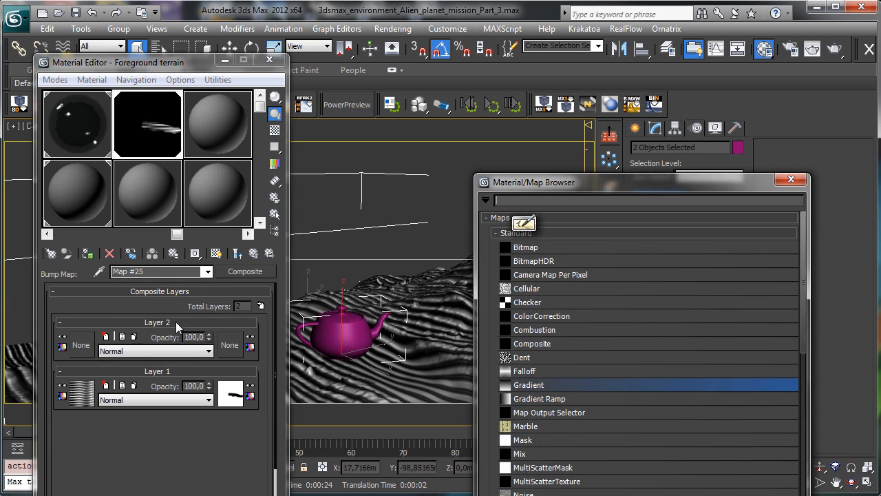
left_click_drag(560, 183, 458, 14)
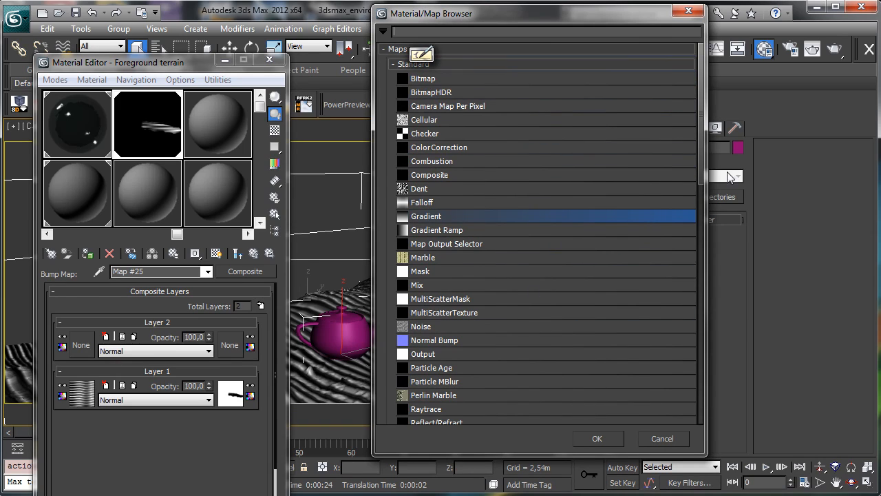
left_click_drag(700, 165, 694, 280)
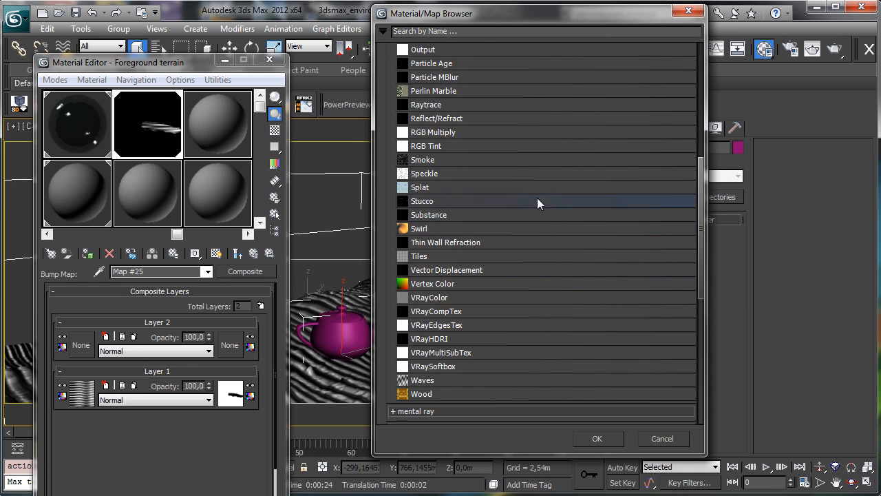
double_click(445, 214)
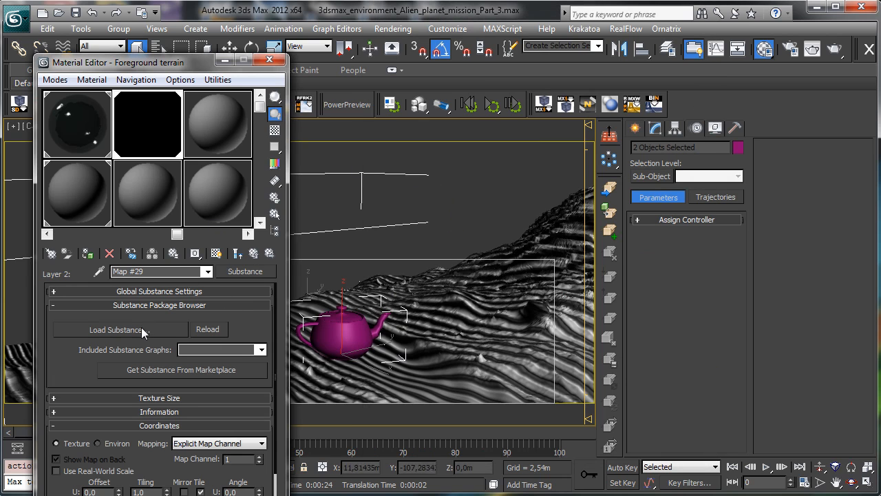
Step: Load Dry_Ground_01.sbsar from the Substance textures folder into the new Substance map
left_click(142, 329)
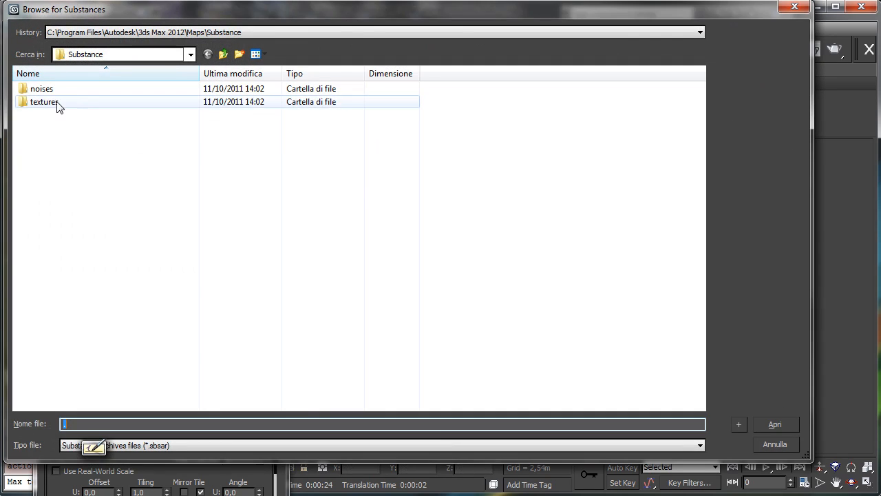
double_click(59, 103)
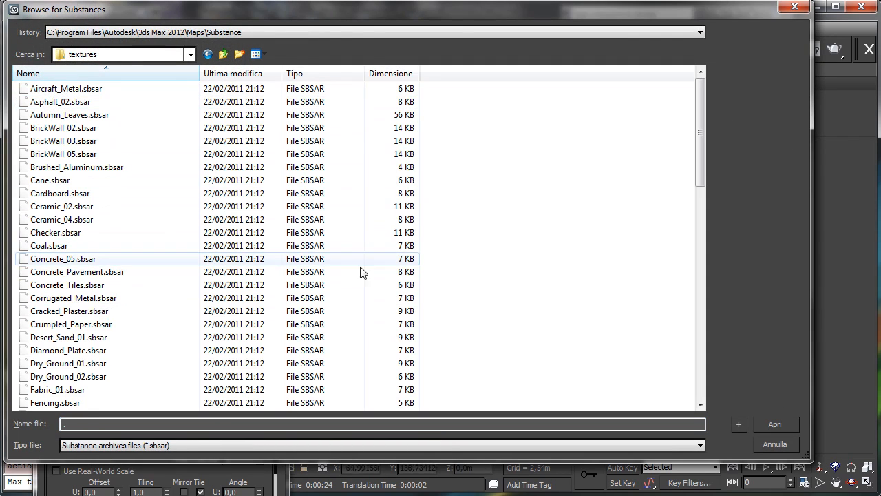
double_click(90, 365)
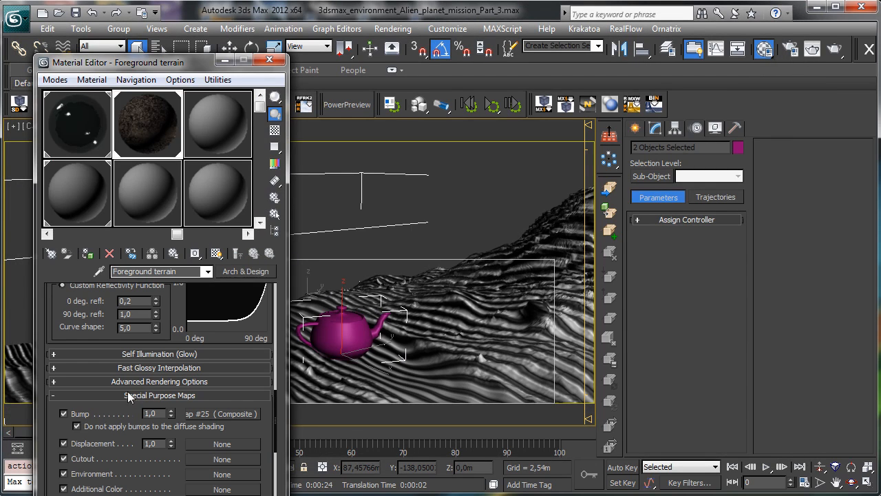
Step: Reorder the bump Composite so the masked stripes layer sits above the dry ground layer
left_click(205, 415)
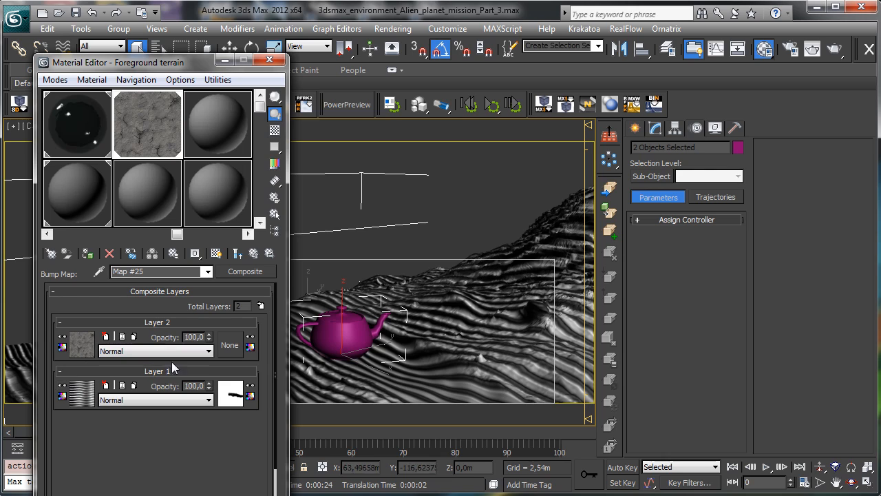
left_click_drag(163, 371, 163, 324)
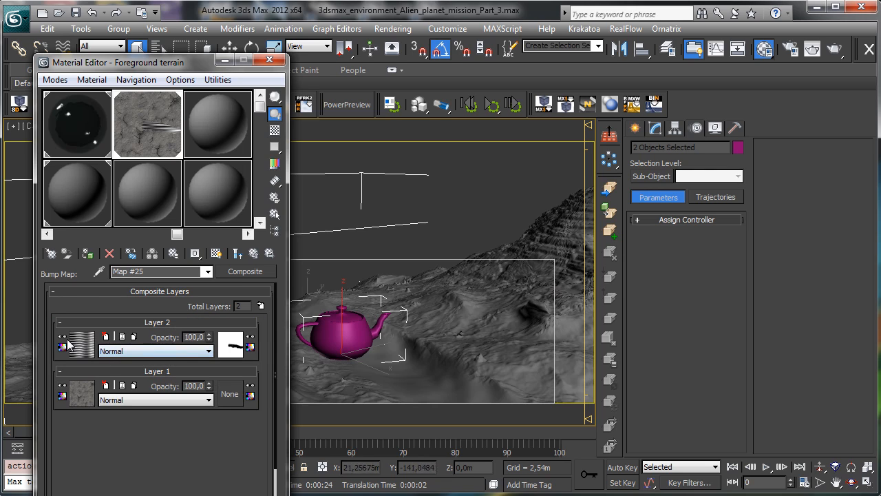
Step: Set the output channel of Layer 1's dry ground Substance to Bump and return to the bump Composite
left_click(81, 393)
left_click(240, 341)
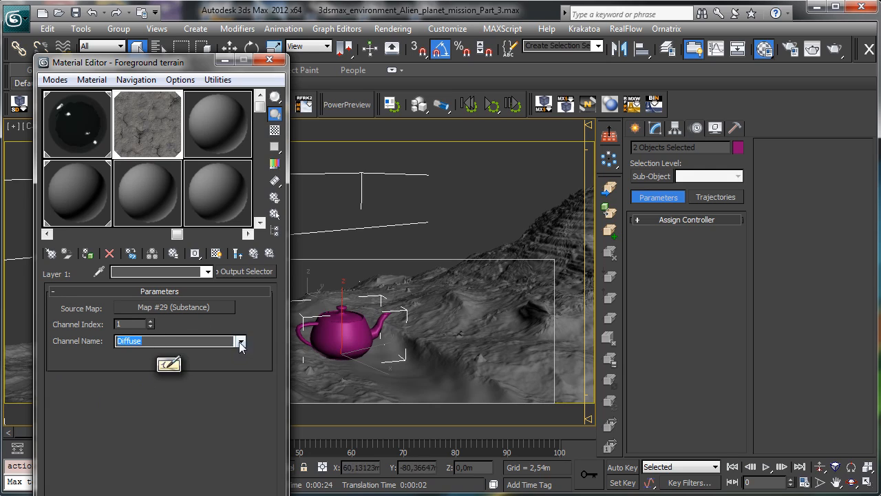
left_click(136, 383)
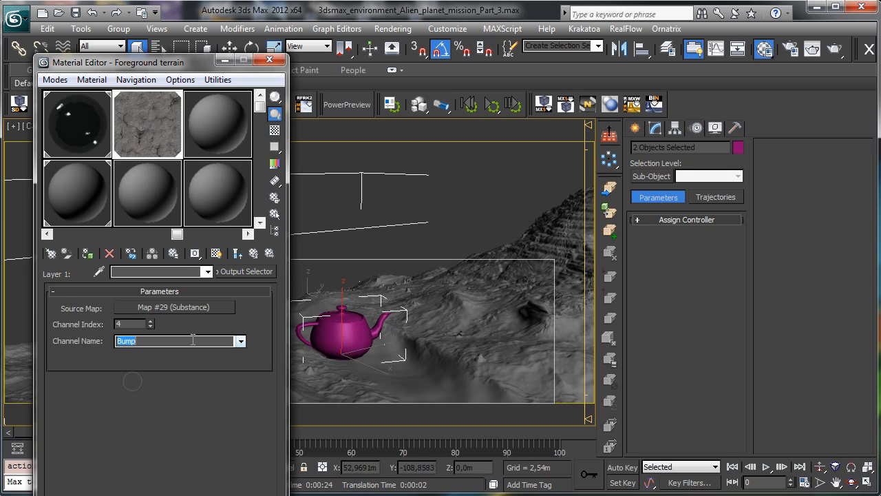
left_click(212, 308)
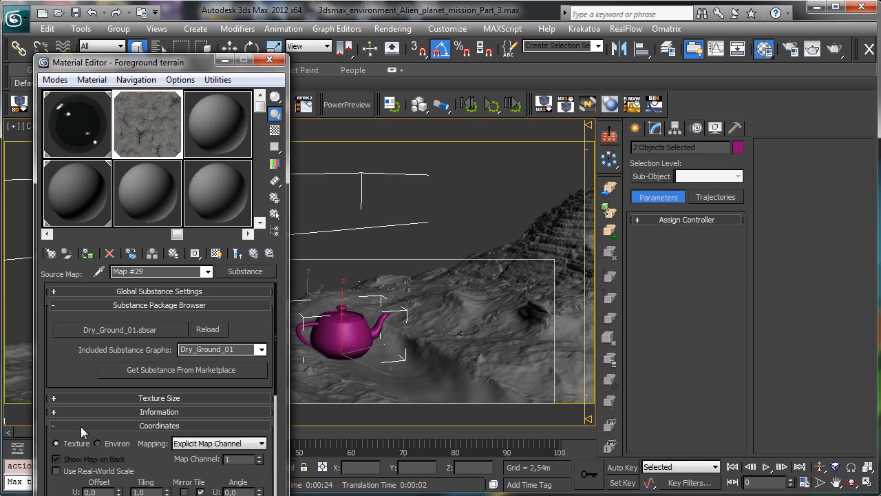
left_click_drag(148, 459, 146, 438)
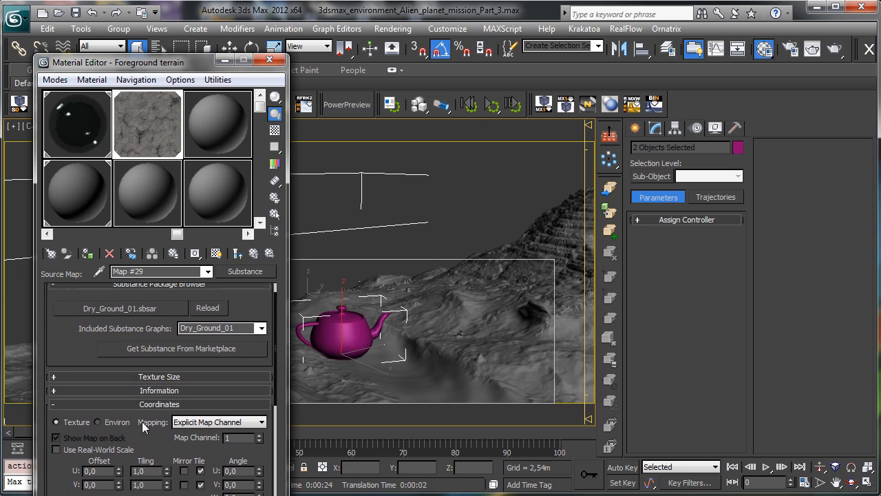
left_click(238, 254)
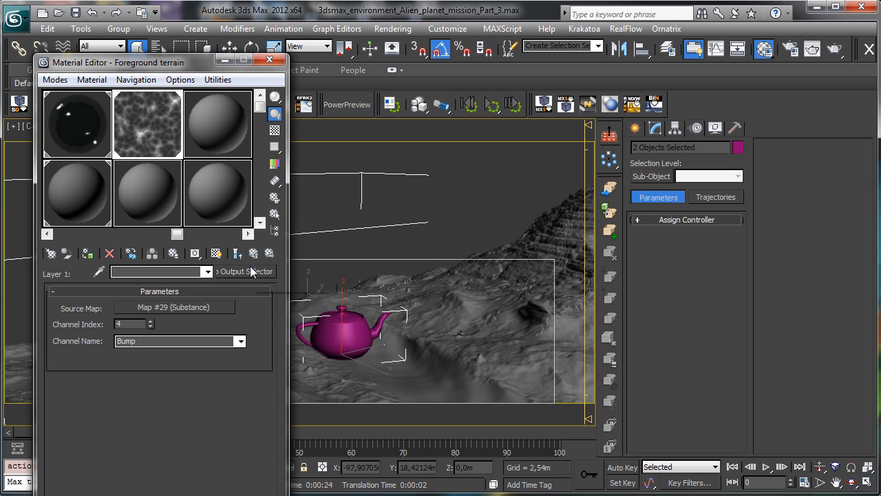
left_click(241, 252)
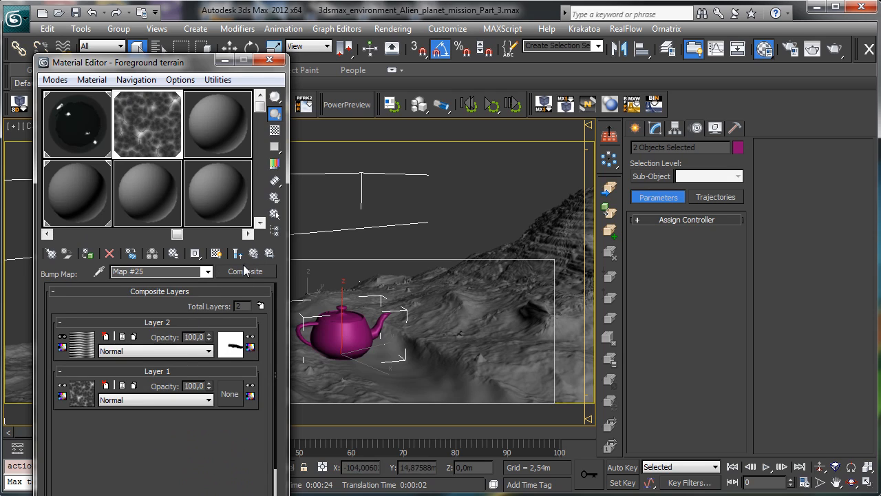
Step: Copy the Layer 1 texture map from the Foreground terrain's Diffuse Color Composite
left_click(238, 253)
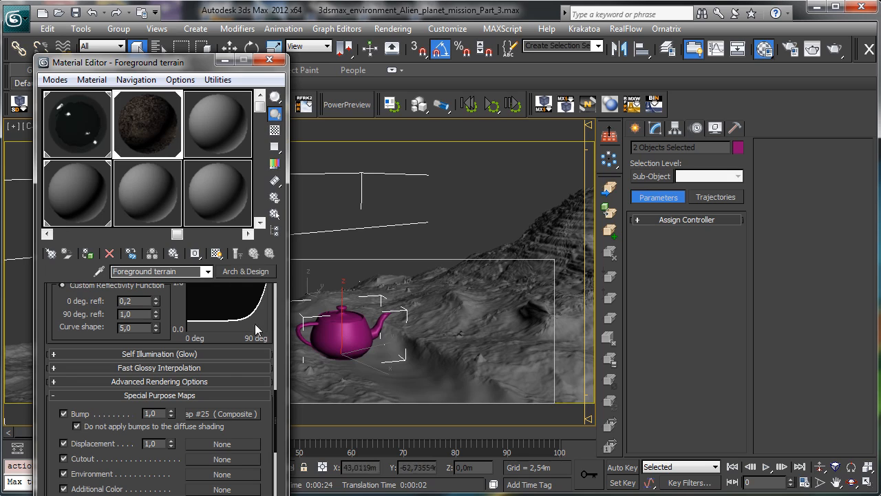
scroll(172, 307, "up", 5)
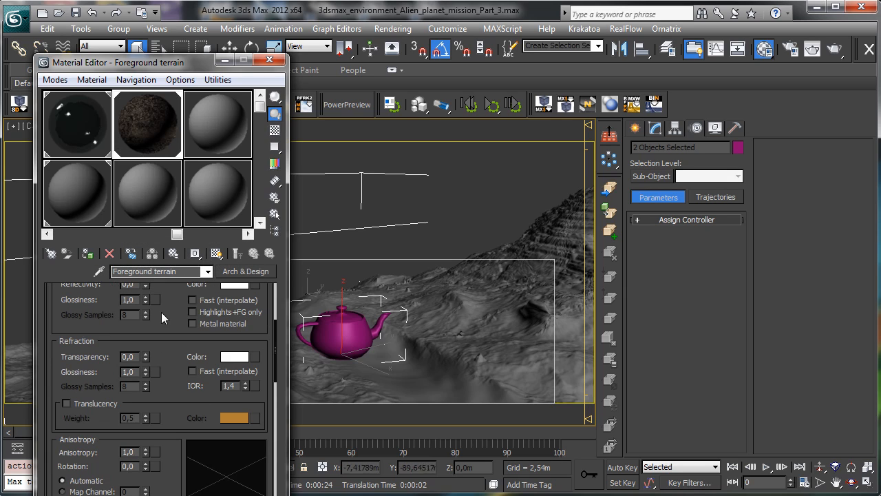
scroll(161, 317, "up", 5)
left_click(241, 314)
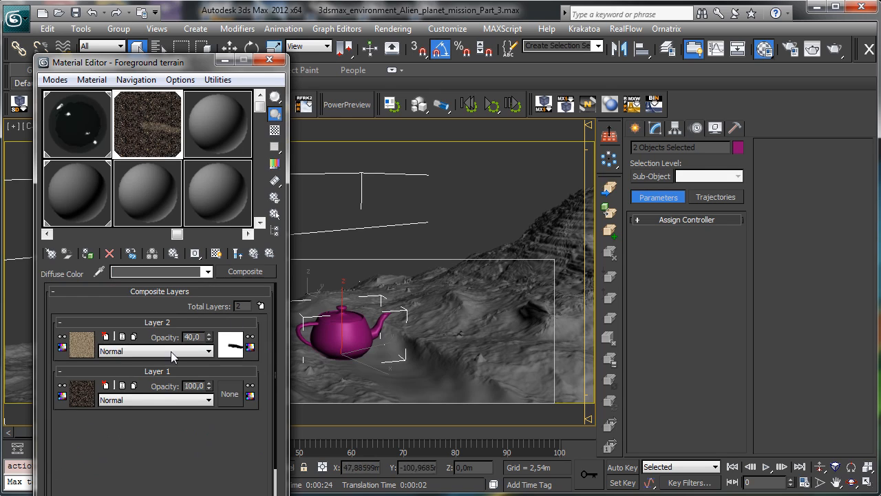
right_click(83, 397)
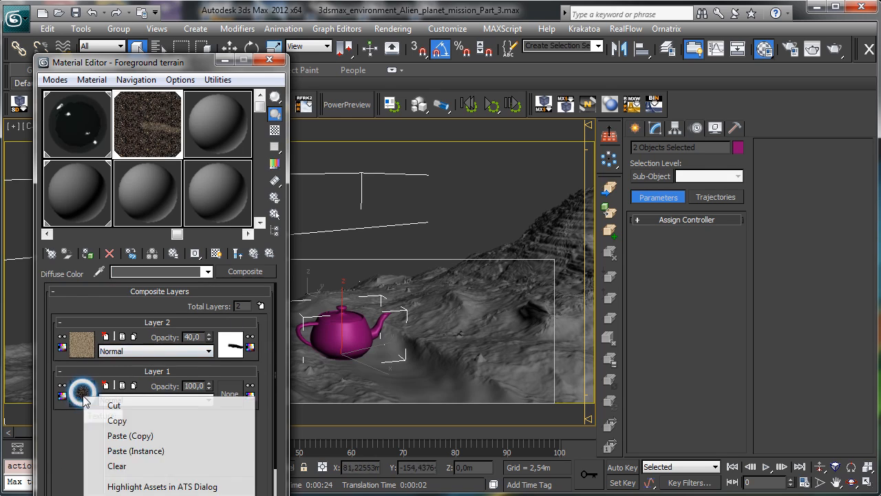
left_click(112, 423)
Step: Paste the copied diffuse texture as a copy into Layer 1 of the bump Composite and open its Map Output Selector
left_click(254, 254)
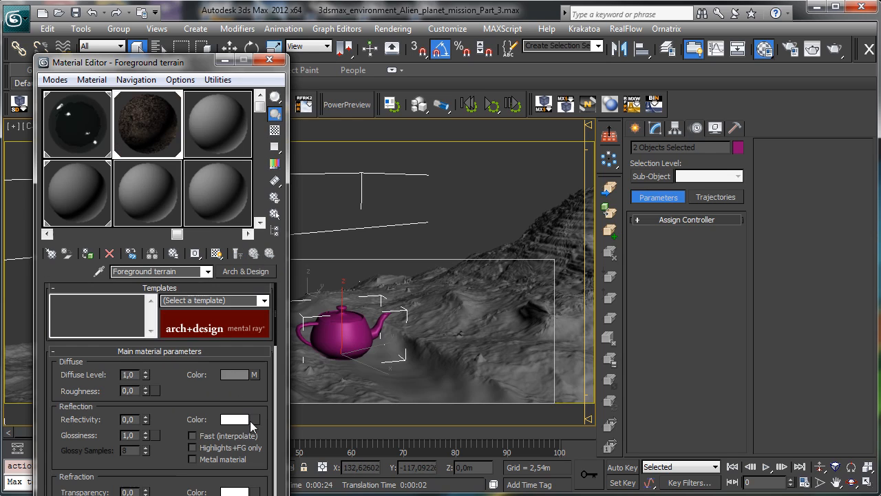
scroll(257, 398, "down", 5)
scroll(167, 355, "down", 5)
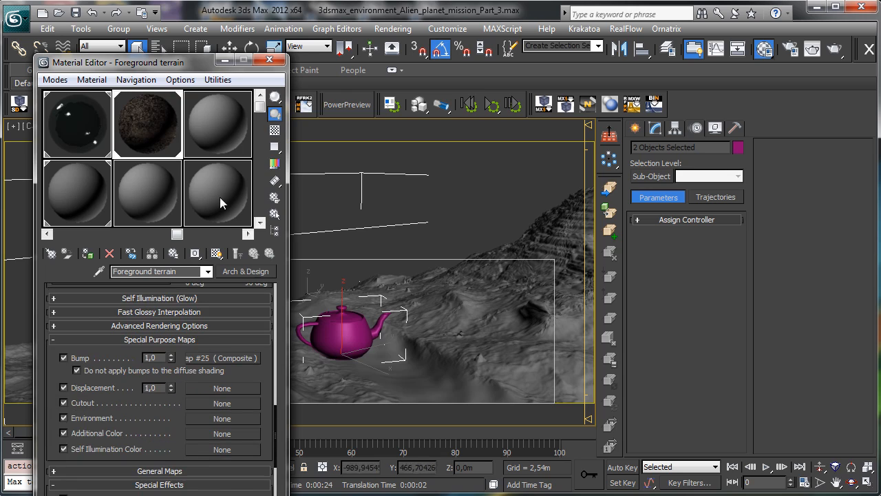
left_click(201, 358)
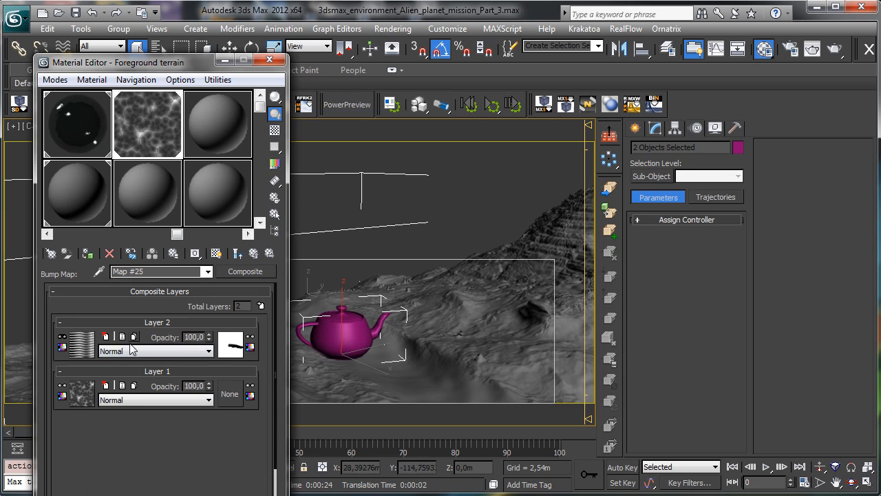
right_click(79, 396)
left_click(100, 432)
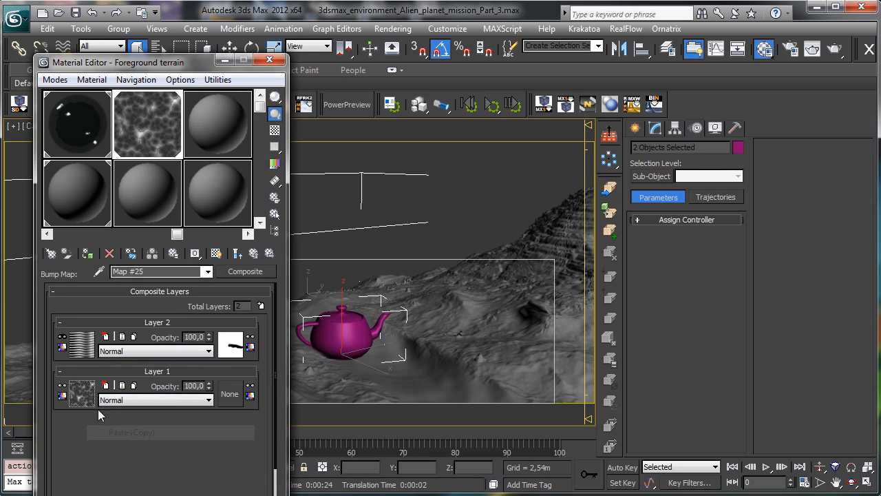
left_click(82, 397)
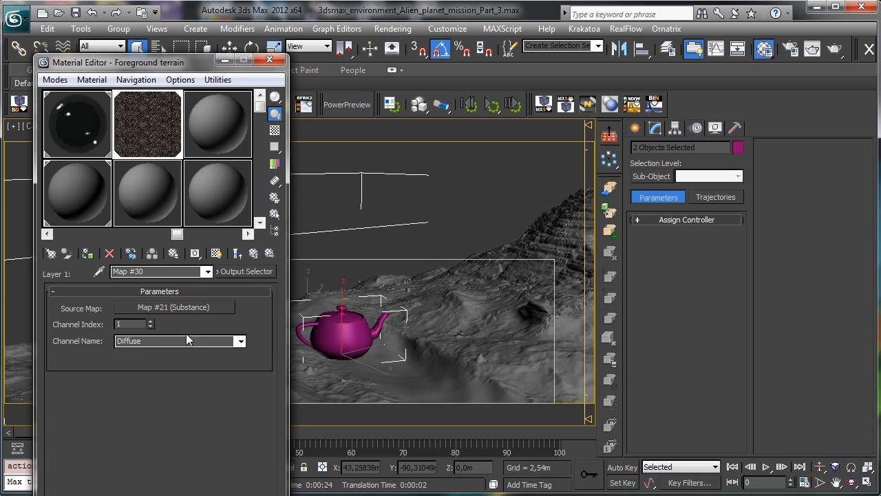
Step: Set the pasted Layer 1 map's output channel to Bump and return to the bump Composite
left_click(240, 340)
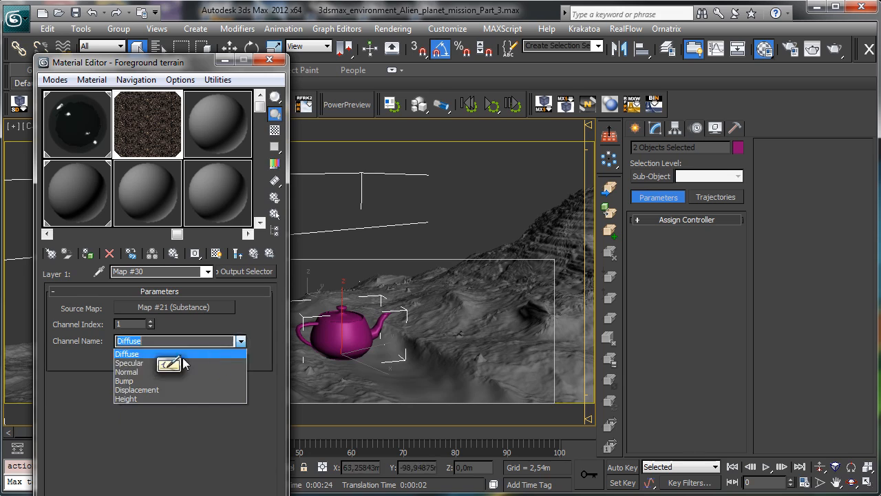
left_click(132, 383)
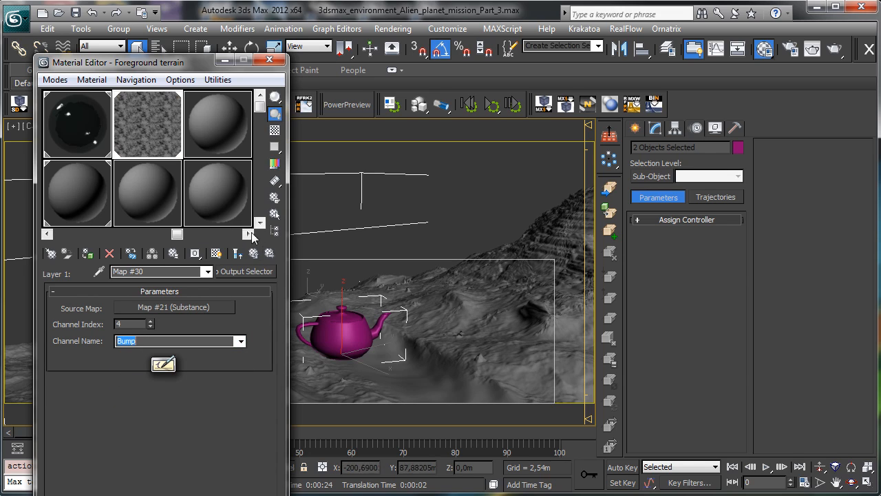
left_click(253, 254)
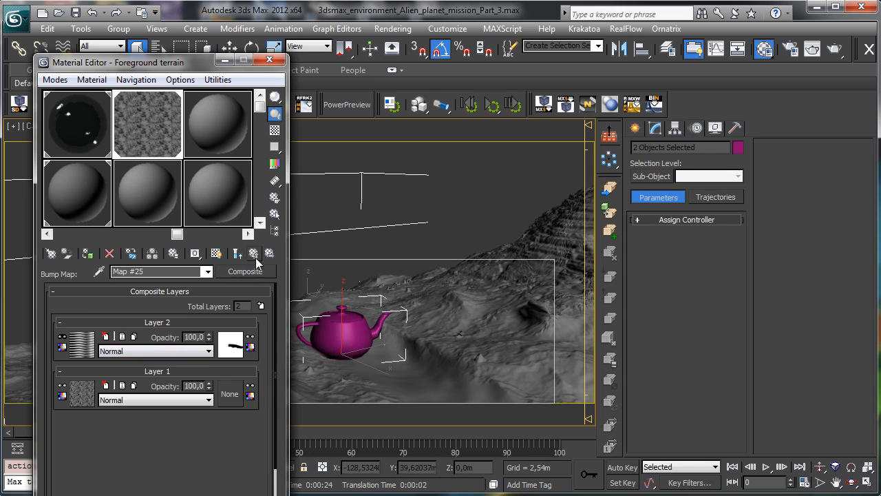
Step: Set the mental ray samples per pixel to minimum 1/4 and maximum 4, and test-render the Camera002 region
left_click(790, 48)
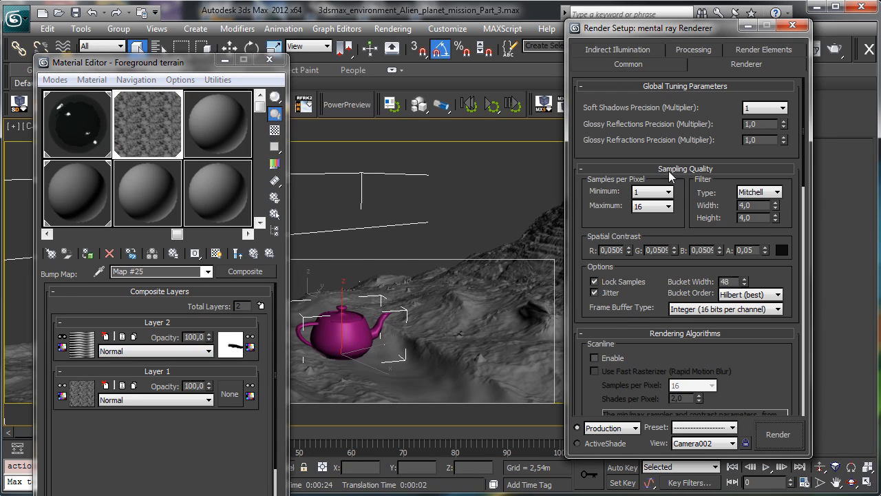
left_click(660, 192)
left_click(654, 223)
left_click(651, 206)
left_click(648, 256)
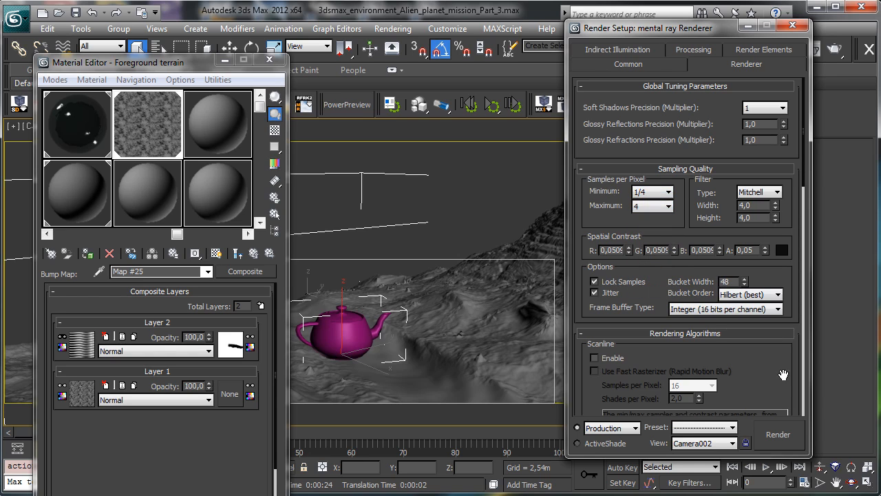
left_click(778, 434)
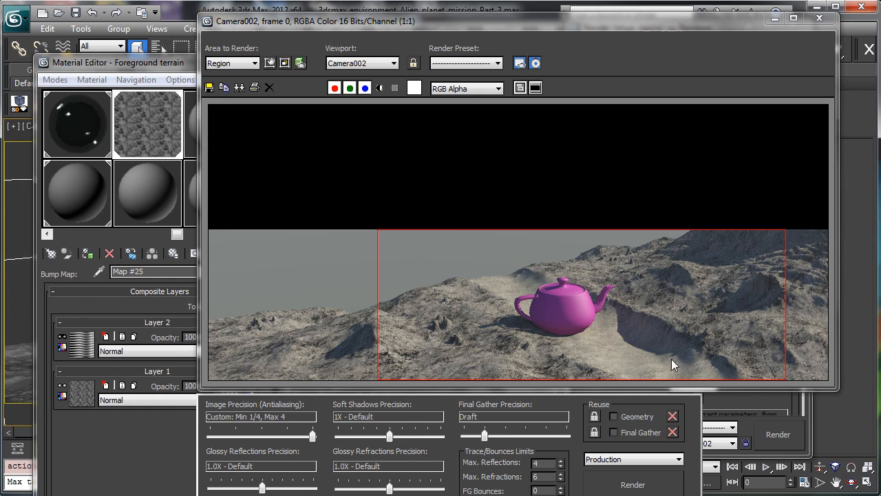
left_click(179, 138)
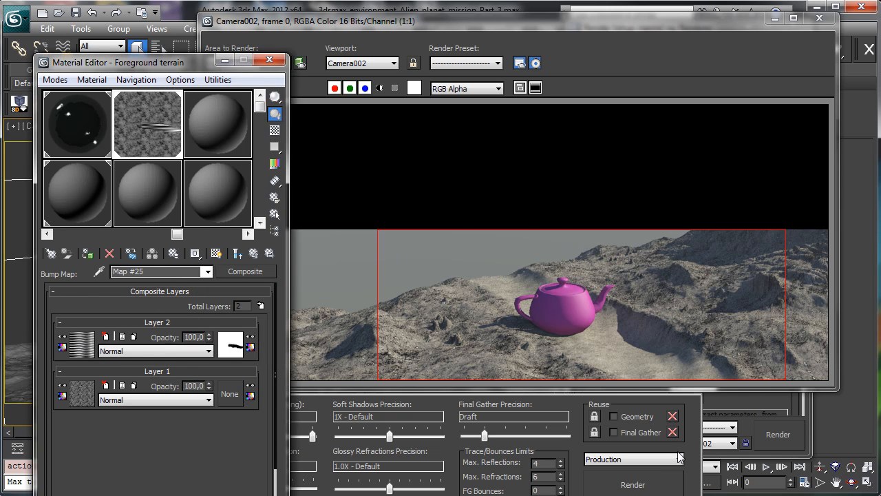
left_click(661, 485)
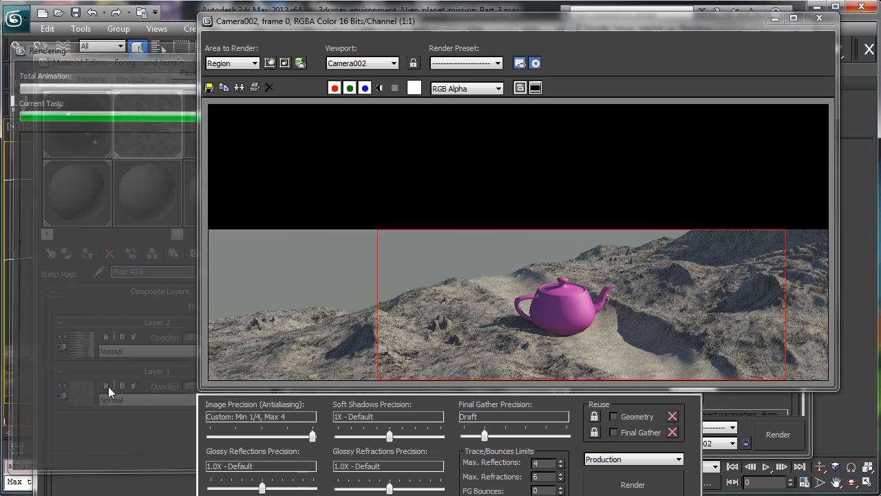
Step: Turn off "Do not apply bumps to the diffuse shading" in the Foreground terrain material and render the region again
left_click(90, 309)
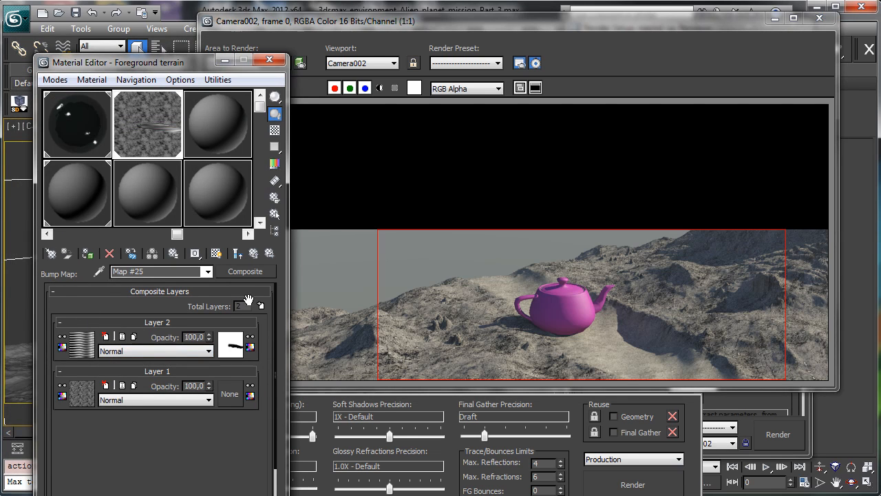
left_click(254, 254)
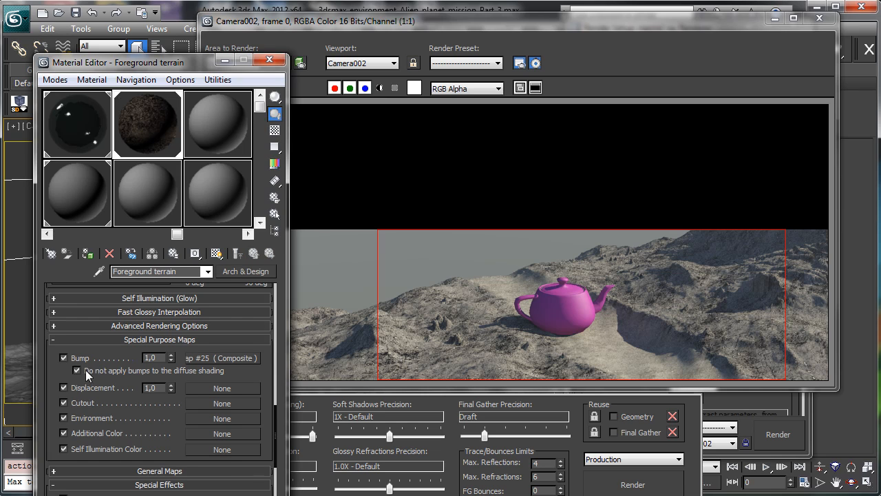
left_click(86, 370)
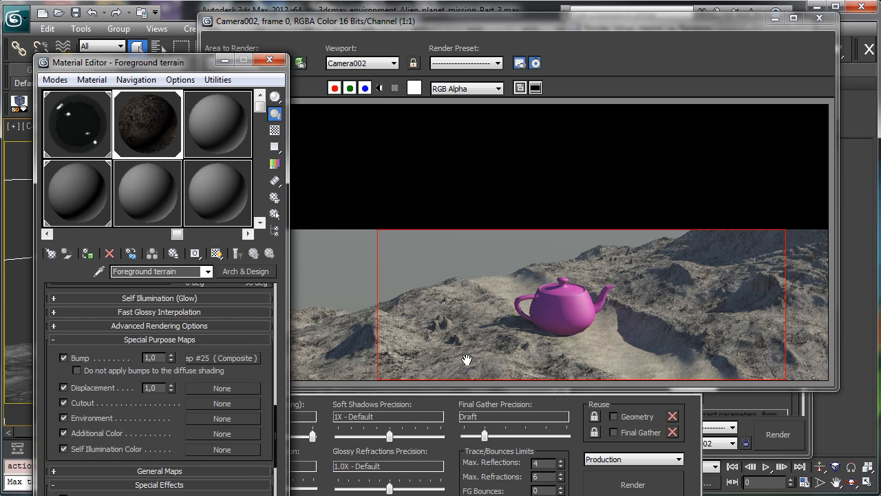
left_click(659, 484)
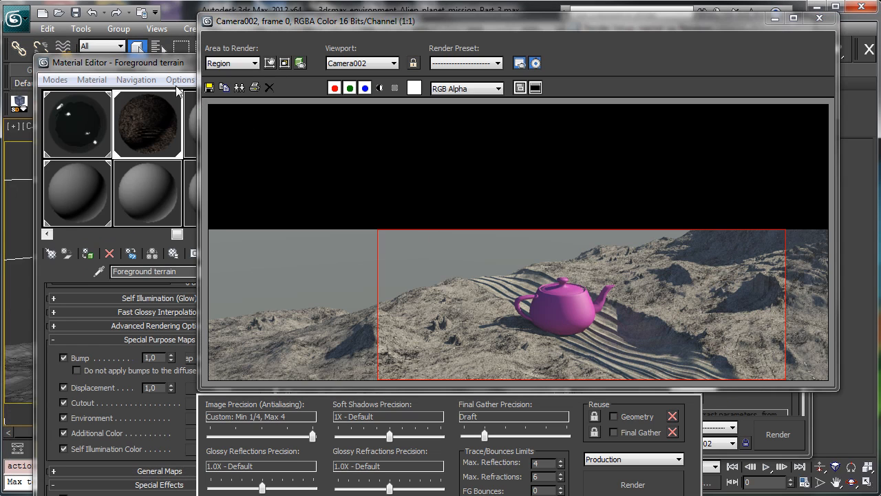
Step: Open the Gradient map in Layer 2 of the bump Composite and bring up its Noise and Gradient Parameters settings
left_click(119, 63)
left_click(210, 353)
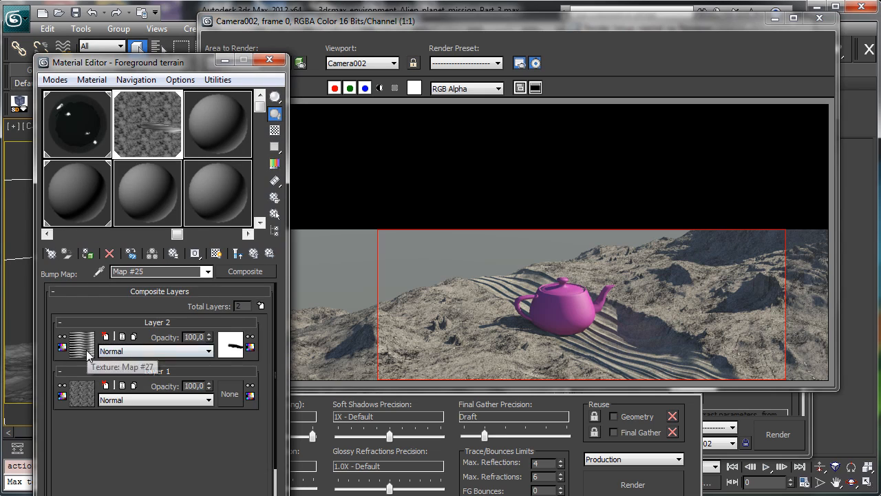
left_click(82, 347)
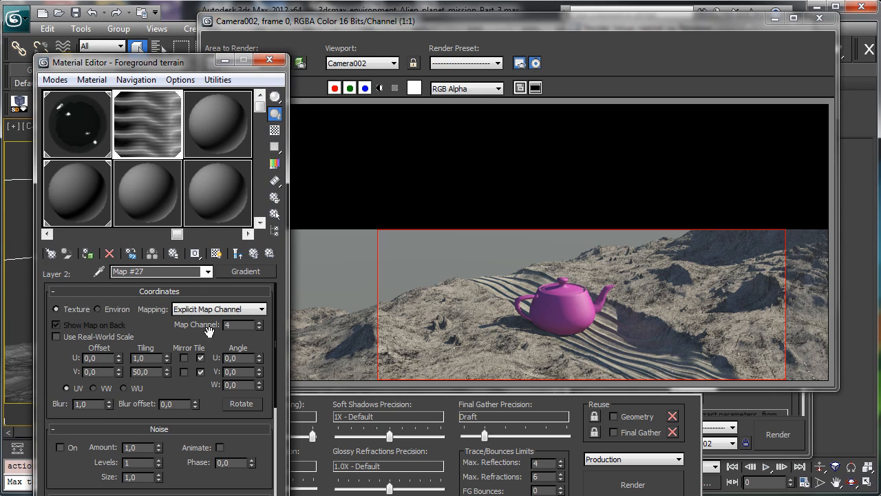
double_click(145, 372)
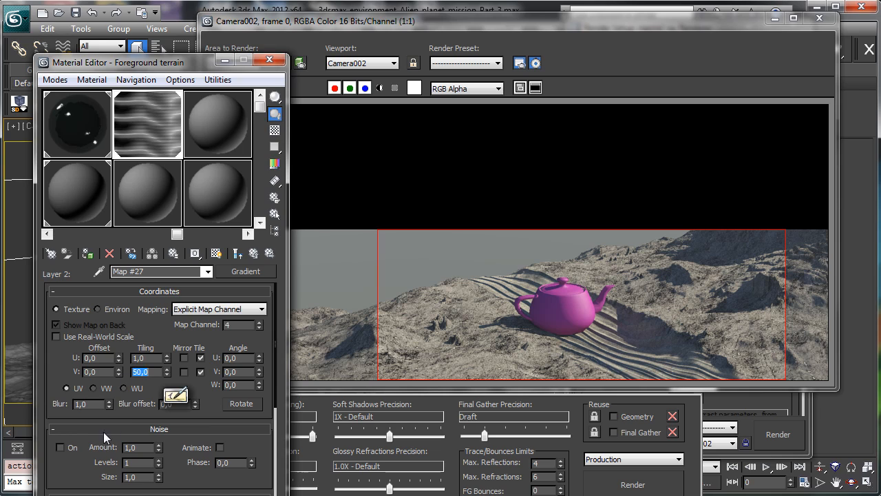
left_click_drag(88, 455, 86, 360)
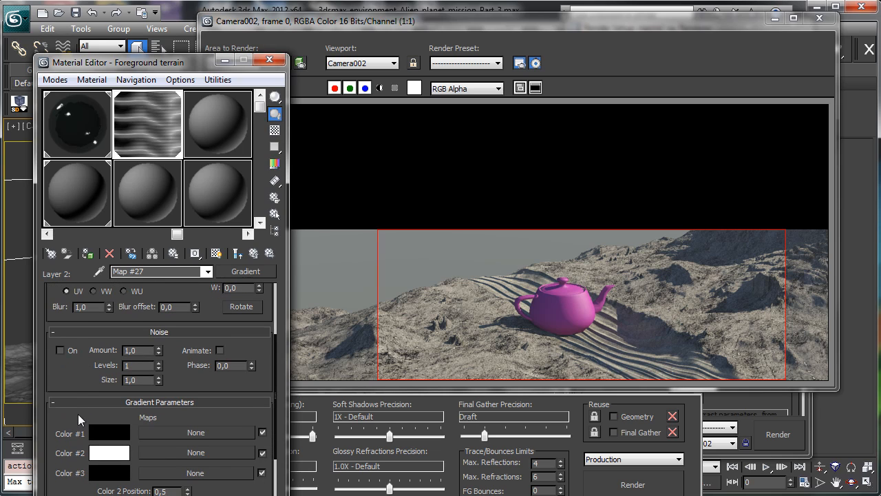
Step: Set the noise size of the Layer 2 gradient map to 43.3 and render the camera region
left_click_drag(81, 417, 86, 321)
left_click_drag(119, 457, 138, 335)
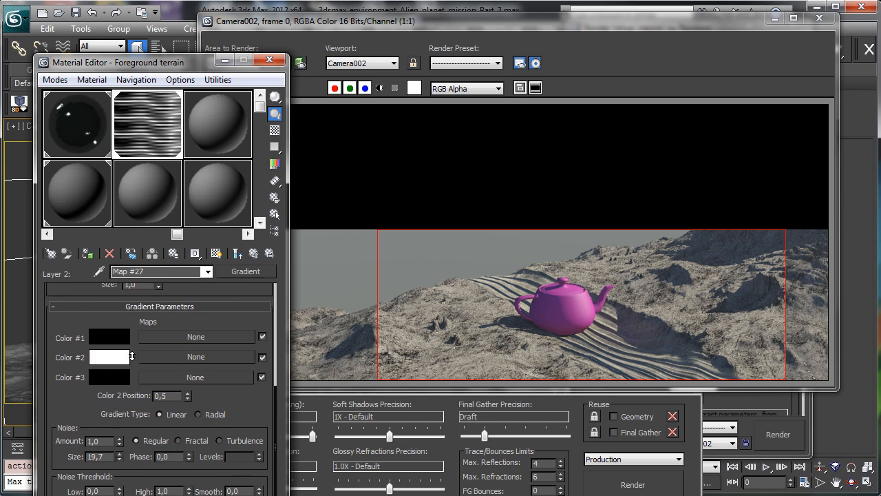
left_click_drag(121, 458, 121, 365)
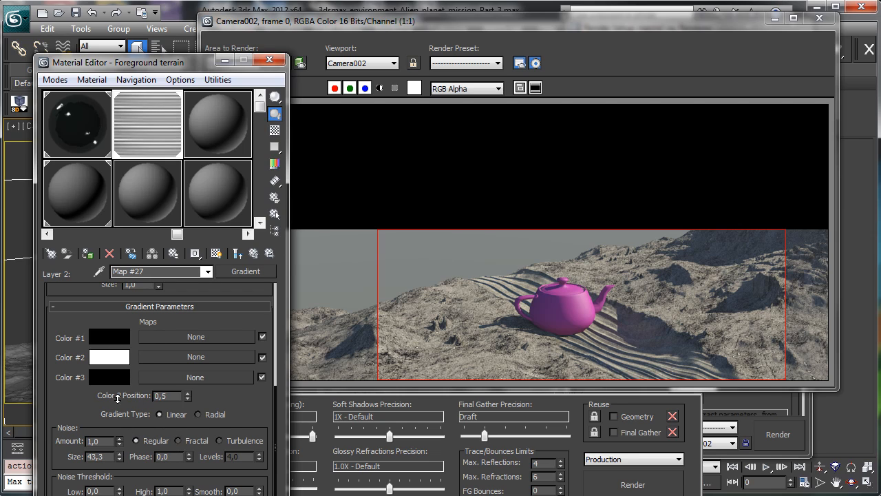
left_click(649, 489)
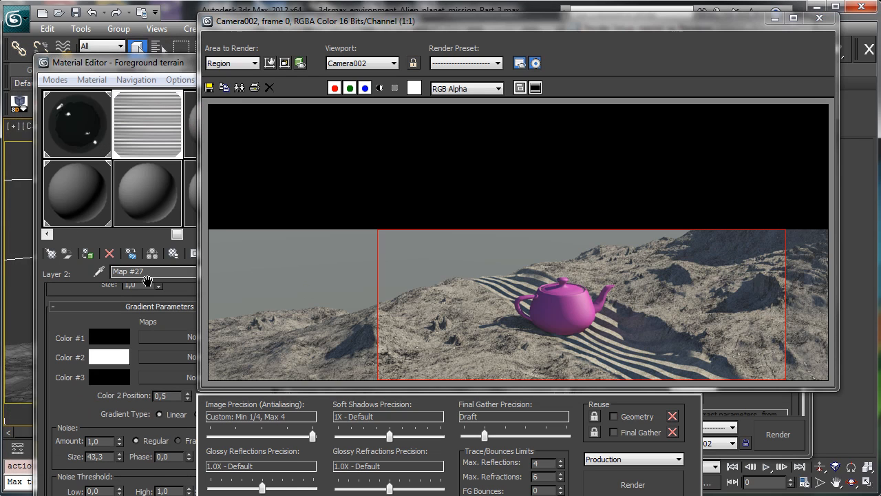
Step: Set the V tiling of the Layer 2 gradient map to 150
left_click(152, 322)
left_click_drag(171, 320, 148, 478)
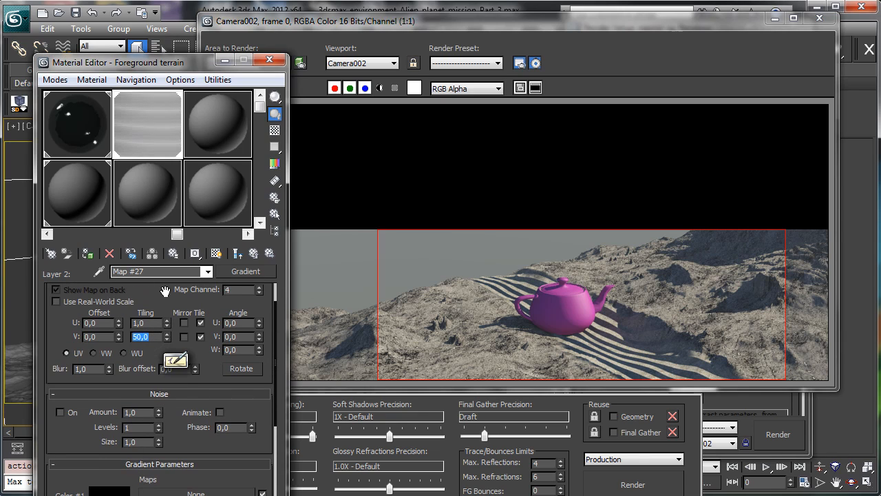
type("150")
key("Return")
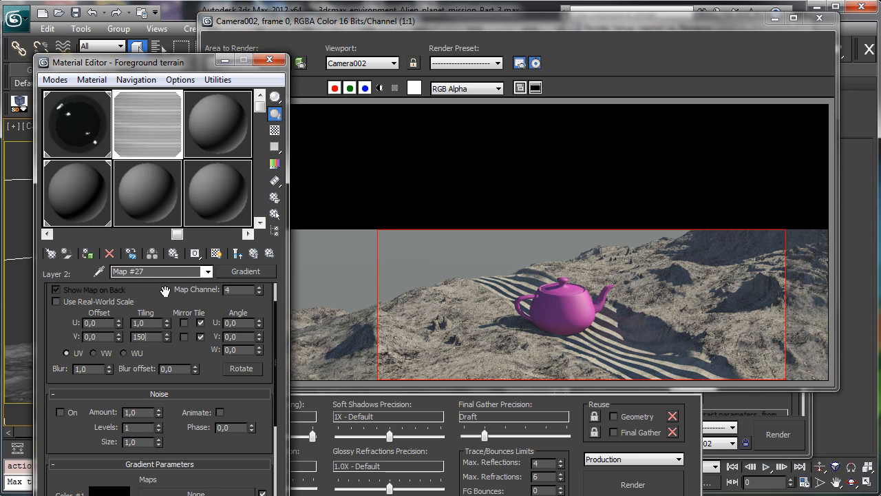
Step: Reduce the opacity of Layer 2 in the composite bump map to 25 and render the camera region again
left_click(253, 254)
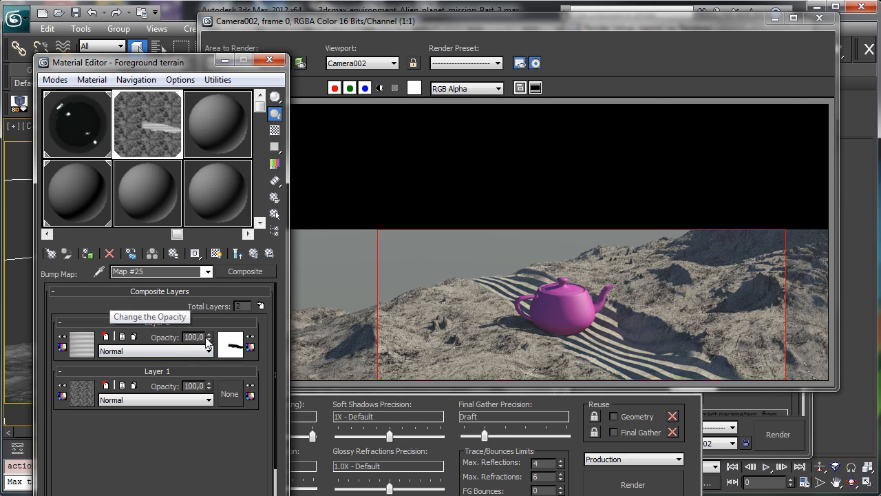
left_click(196, 337)
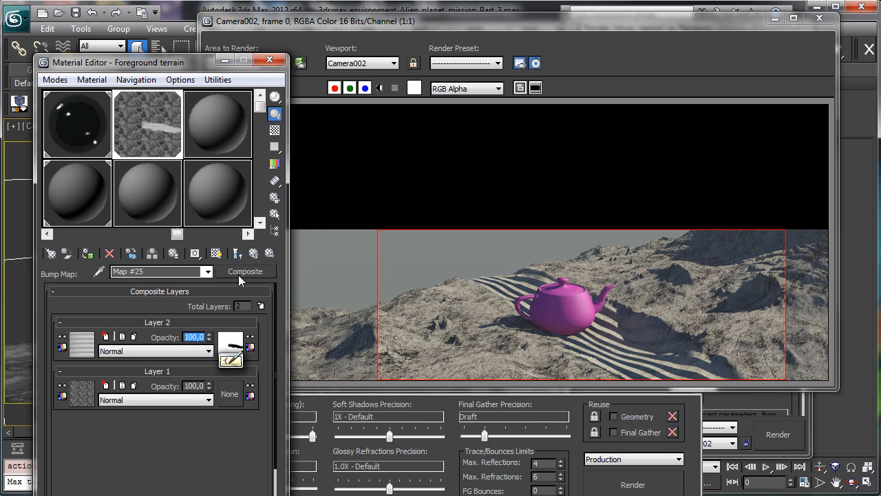
type("25")
key("Return")
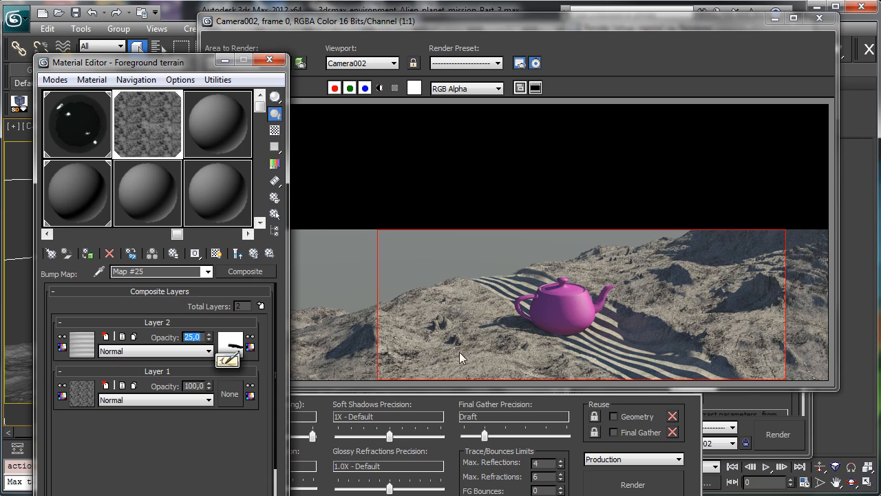
left_click(624, 486)
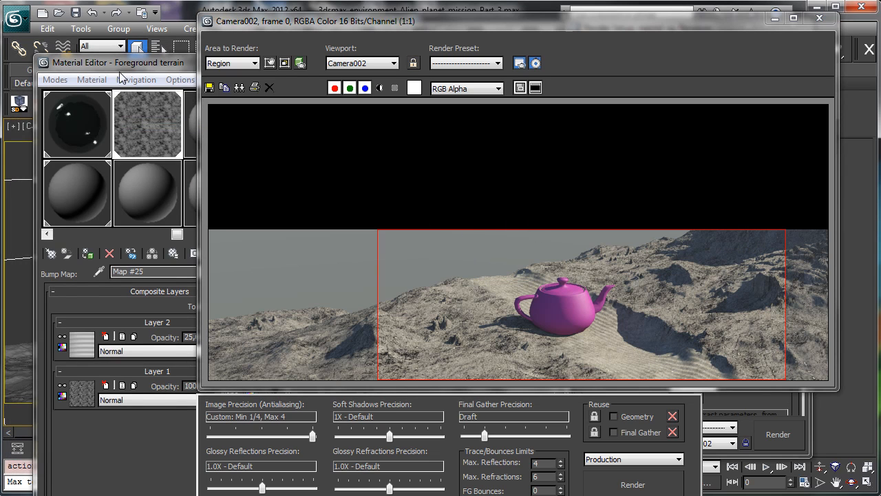
Step: Replace the Displace_mask_road.jpg bitmap in Layer 2's mask slot with a Mask map, keeping the old bitmap as sub-map
left_click(121, 75)
left_click(229, 340)
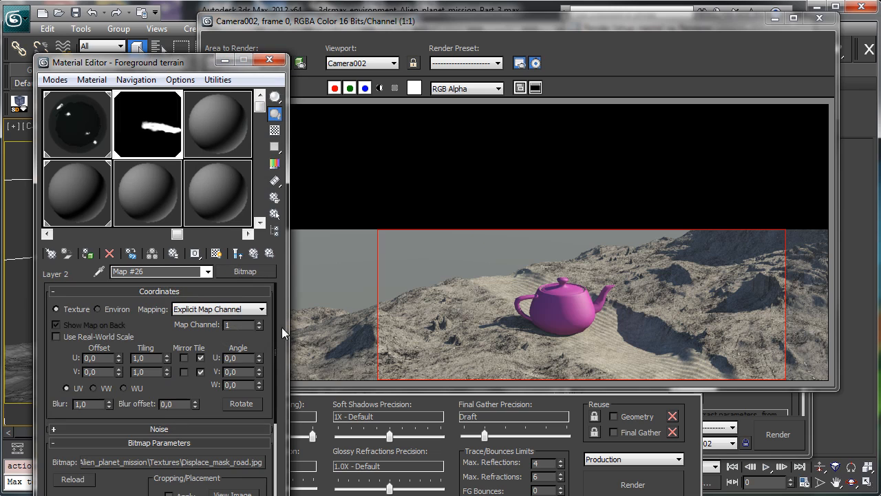
left_click(252, 270)
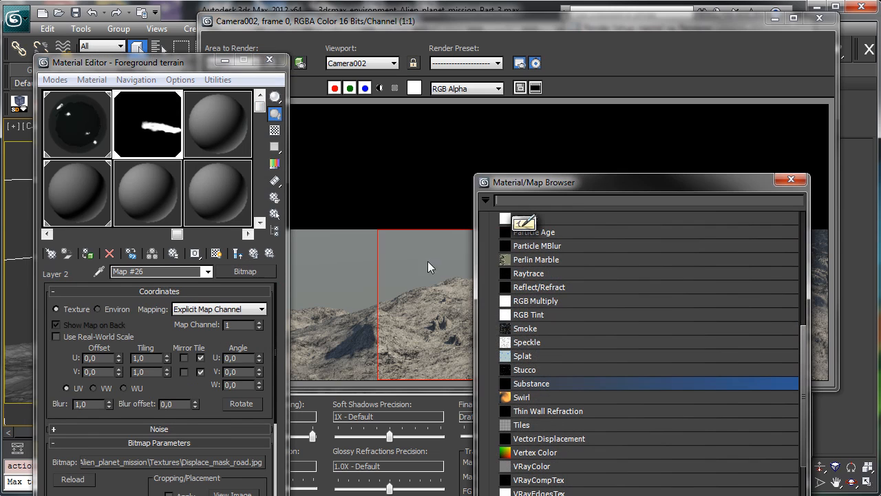
left_click_drag(583, 180, 566, 44)
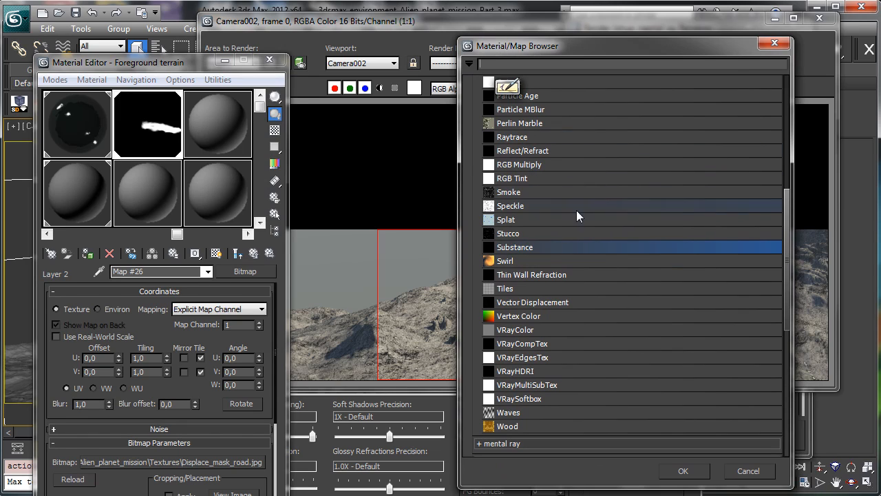
scroll(779, 163, "up", 3)
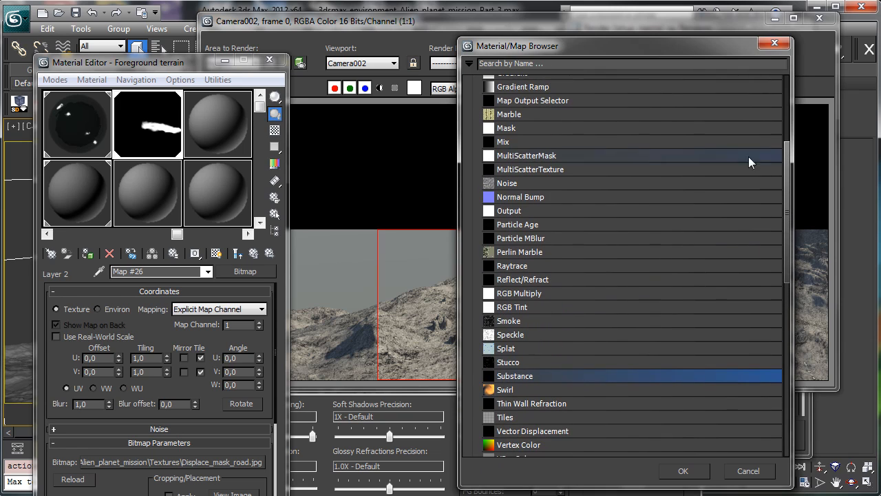
double_click(519, 128)
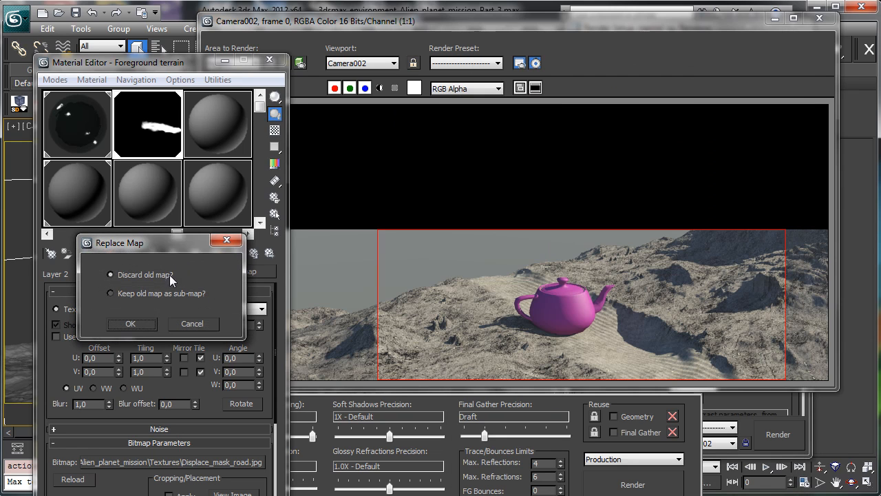
left_click(152, 294)
left_click(151, 322)
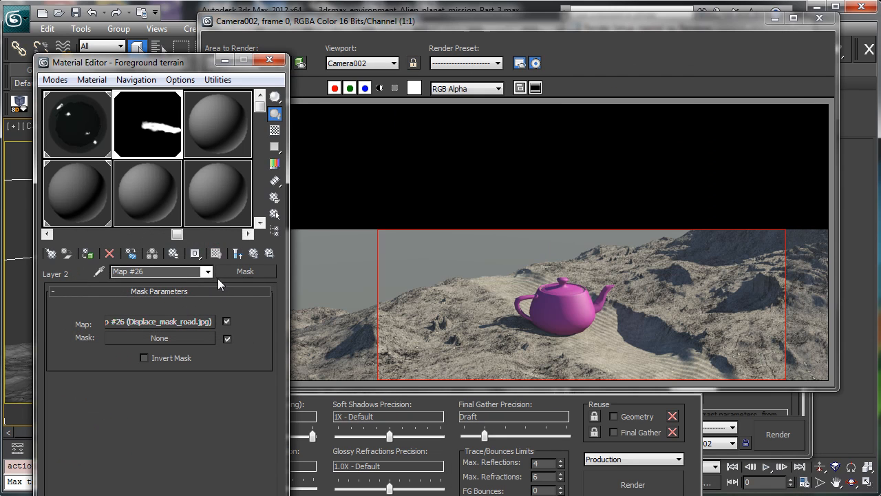
Step: Assign a Noise map to the empty mask slot of the new Mask map and set its size to 50
left_click(176, 338)
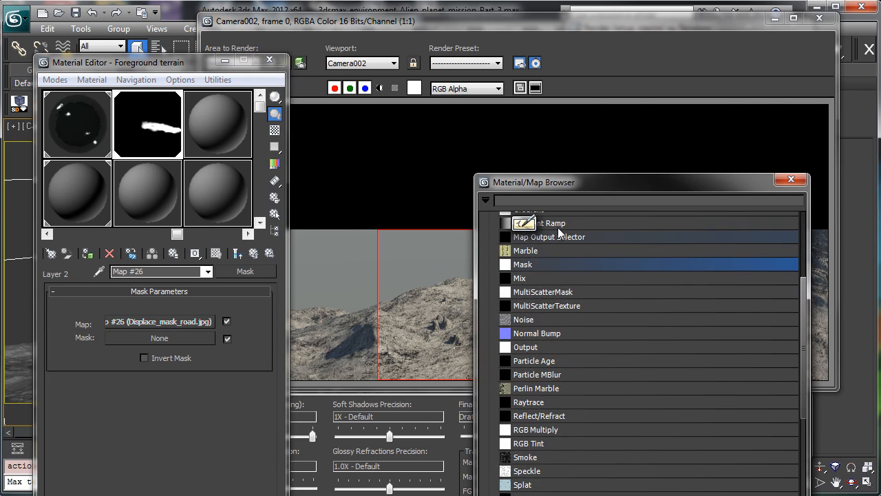
left_click_drag(570, 186, 490, 76)
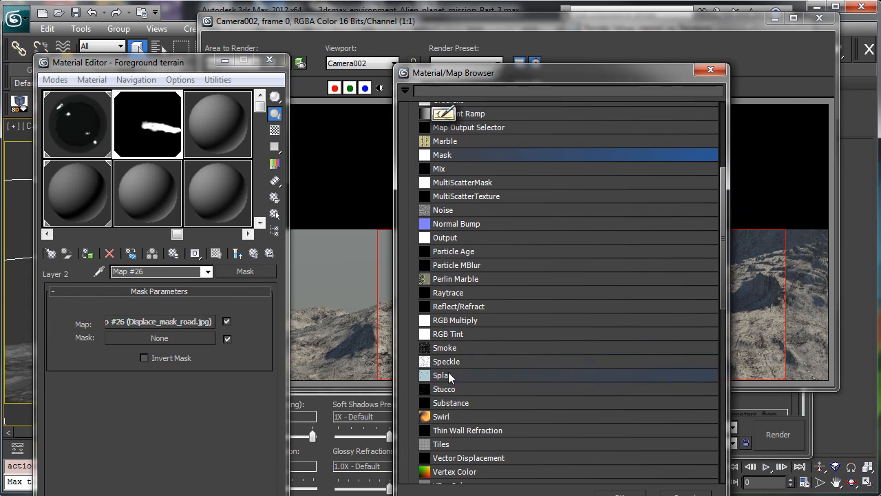
double_click(460, 210)
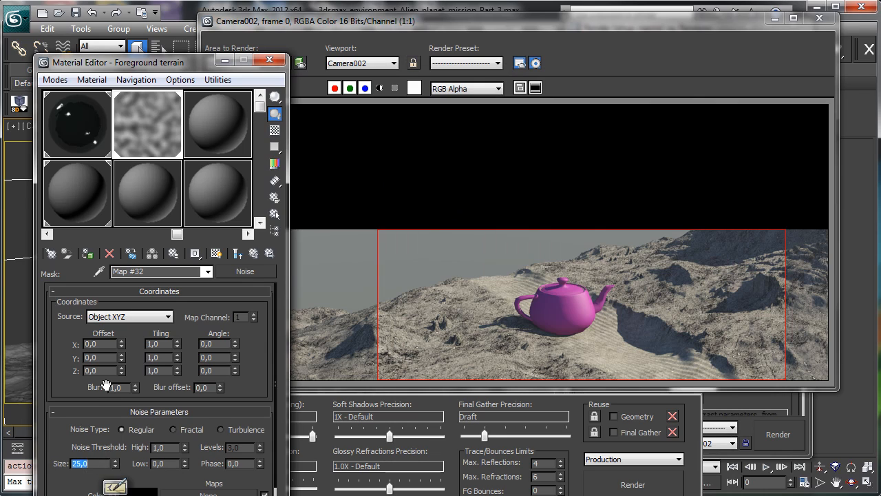
type("50")
key("Return")
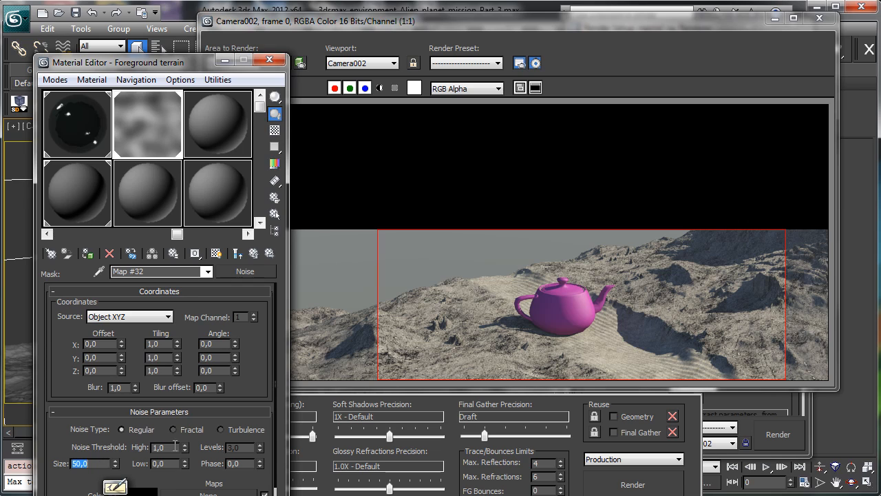
Step: Set the noise threshold to high 0.63 and low 0.44, and render the camera region with the noise mask
left_click_drag(186, 466, 183, 419)
left_click_drag(186, 449, 186, 488)
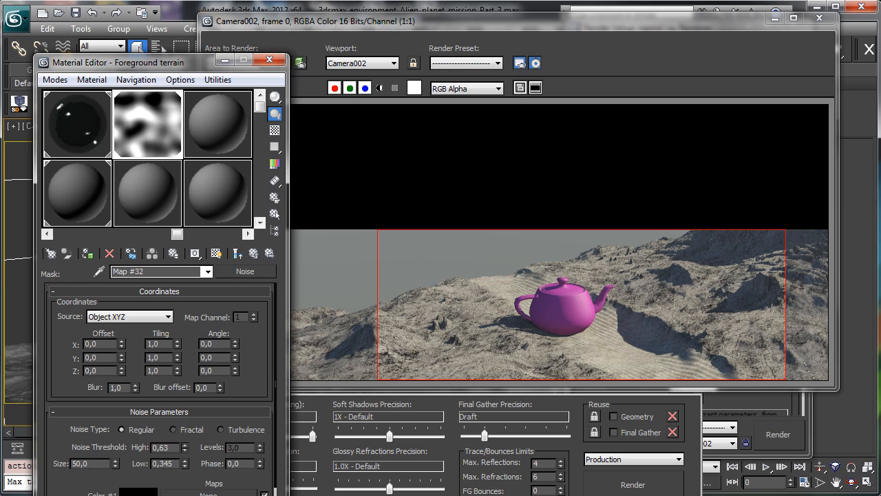
left_click(253, 252)
left_click(179, 337)
left_click_drag(184, 462, 185, 449)
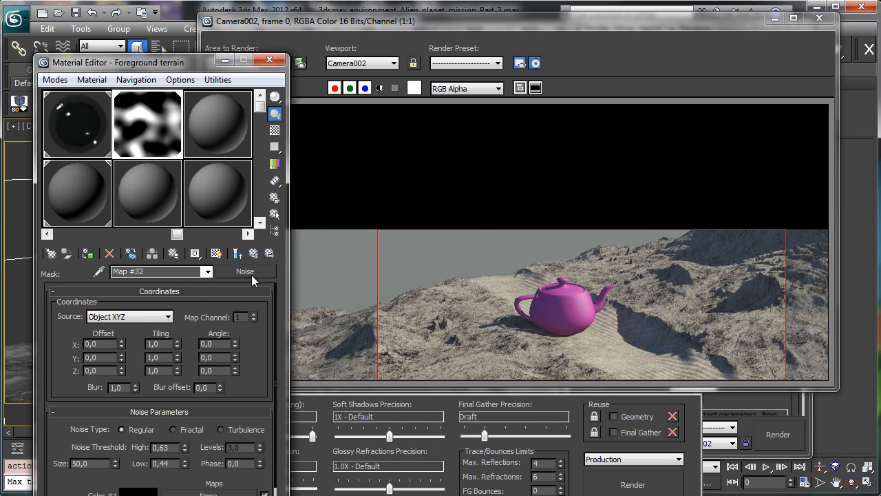
left_click(255, 255)
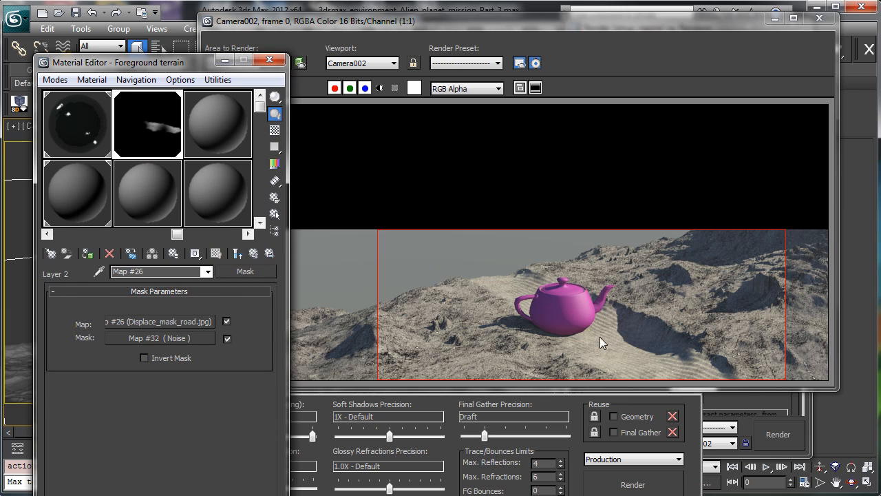
left_click(647, 484)
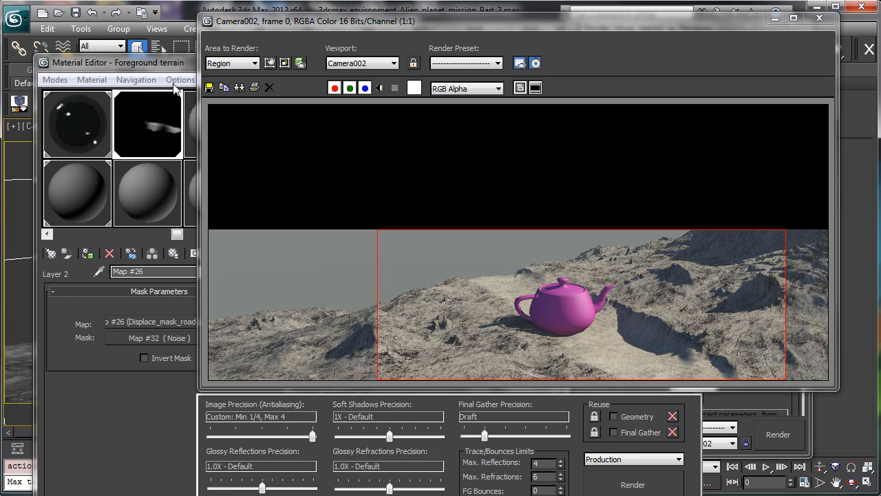
Step: Set the noise mask's tiling to 1.7 in X and 5.3 in Y, and re-render the camera region
left_click(174, 294)
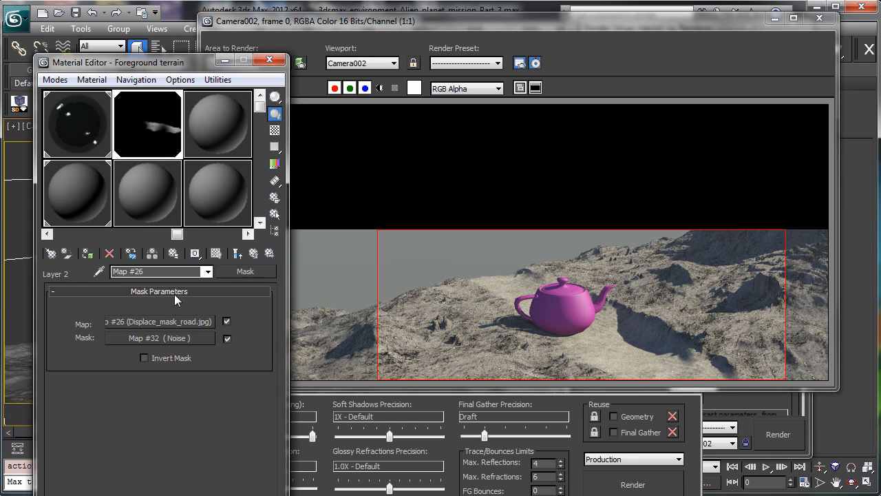
left_click(172, 338)
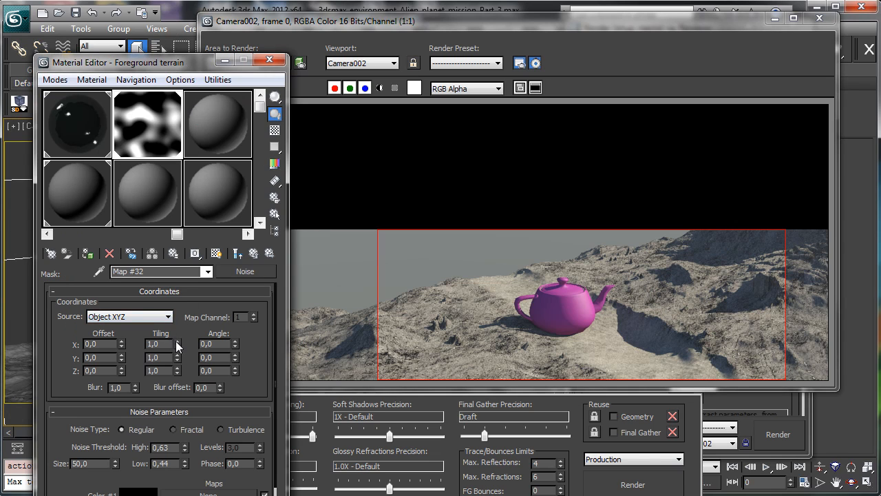
mouse_move(177, 344)
left_mouse_down()
mouse_move(172, 323)
mouse_move(174, 336)
left_mouse_up()
left_click_drag(176, 360, 172, 324)
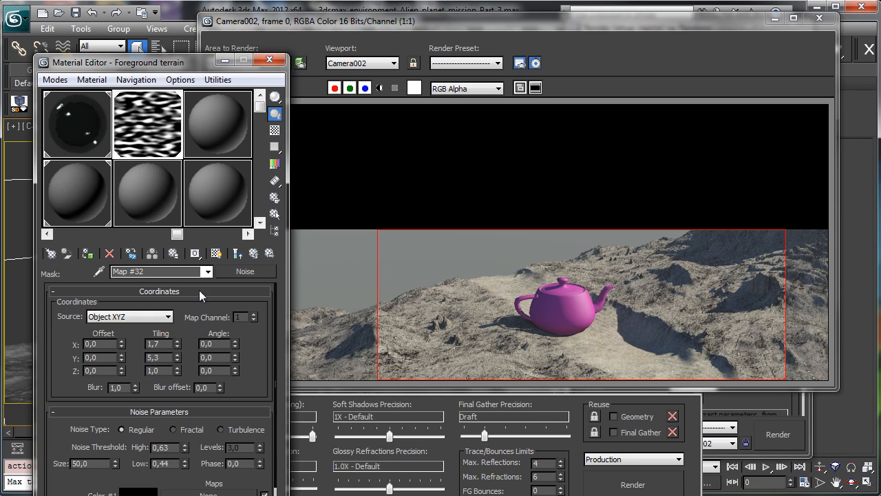
left_click(252, 255)
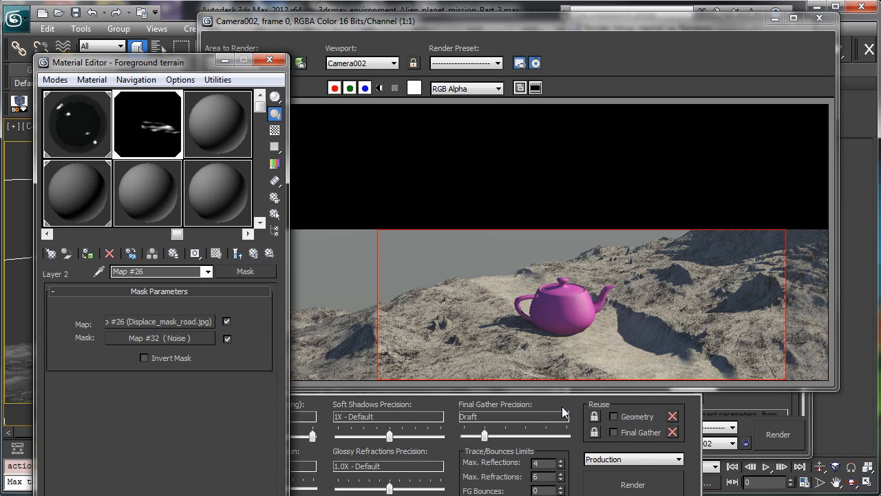
left_click(651, 483)
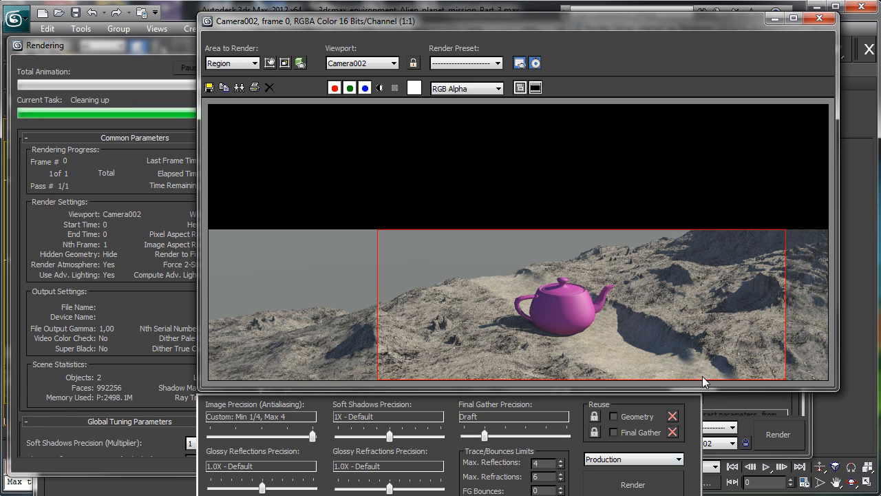
Step: Paste an independent copy of the composite bump map into the Foreground terrain's displacement slot and delete the copy's rocky Layer 1
left_click(180, 64)
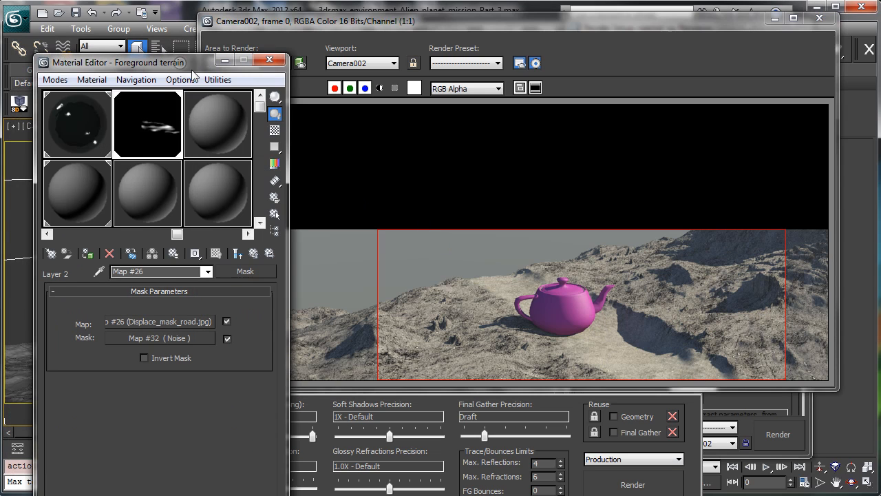
left_click(254, 253)
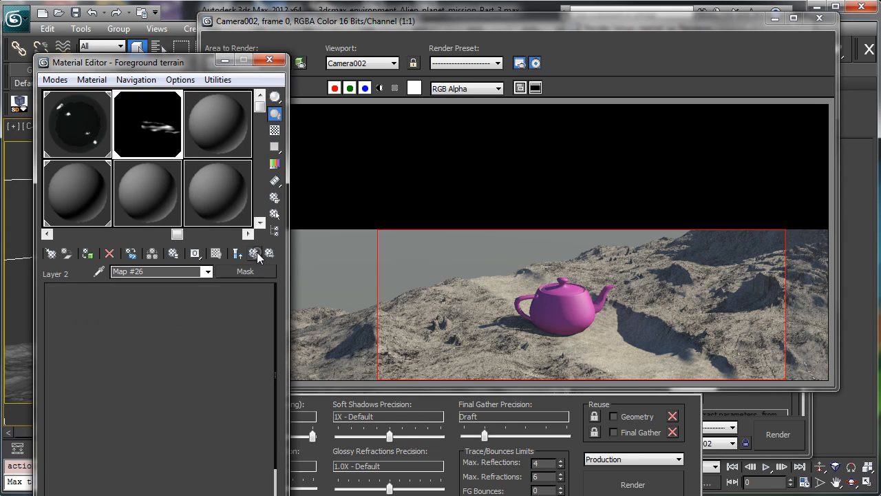
right_click(245, 272)
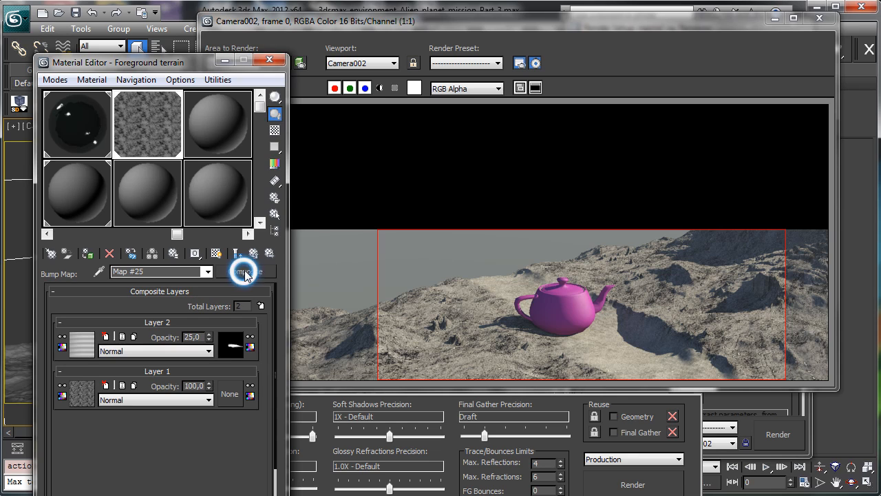
left_click(256, 287)
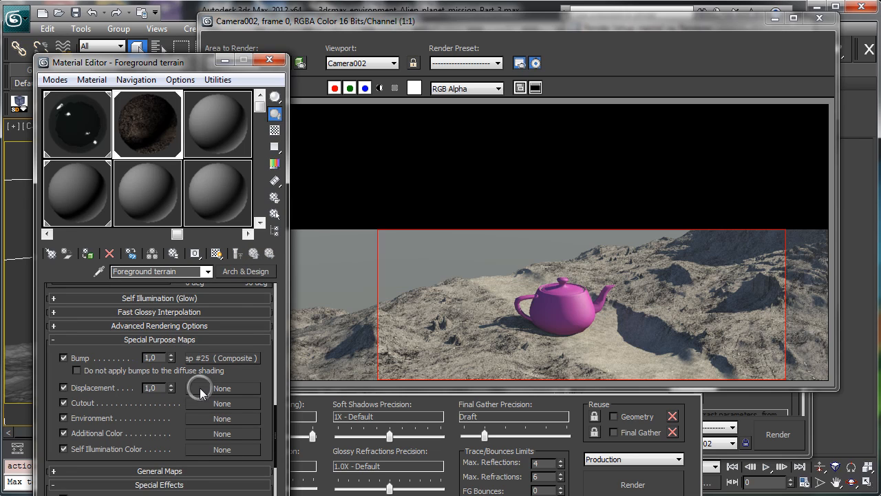
right_click(201, 389)
left_click(225, 398)
left_click(221, 386)
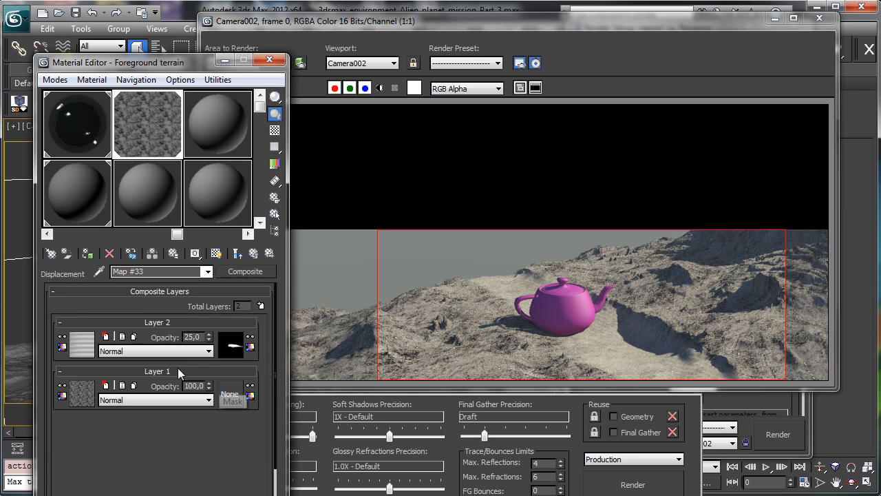
left_click(104, 386)
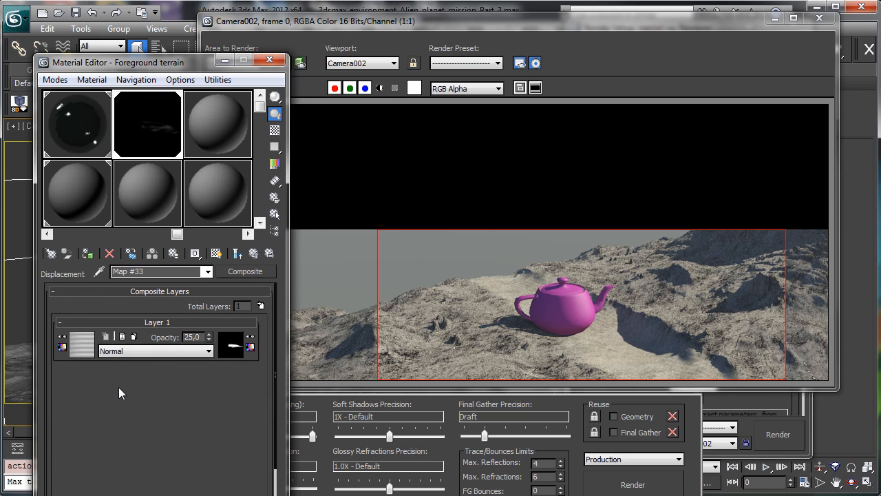
left_click(260, 254)
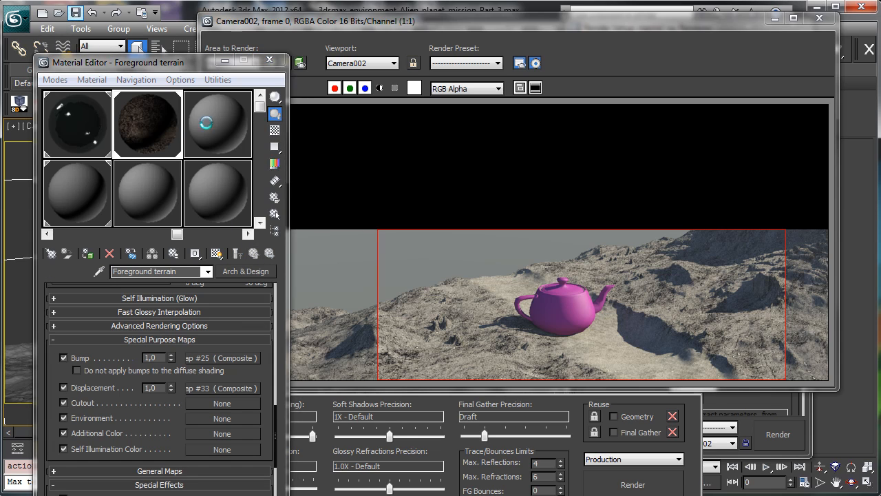
Step: Render the camera region to check the Foreground terrain's displacement, and minimize the rendered frame
left_click(655, 480)
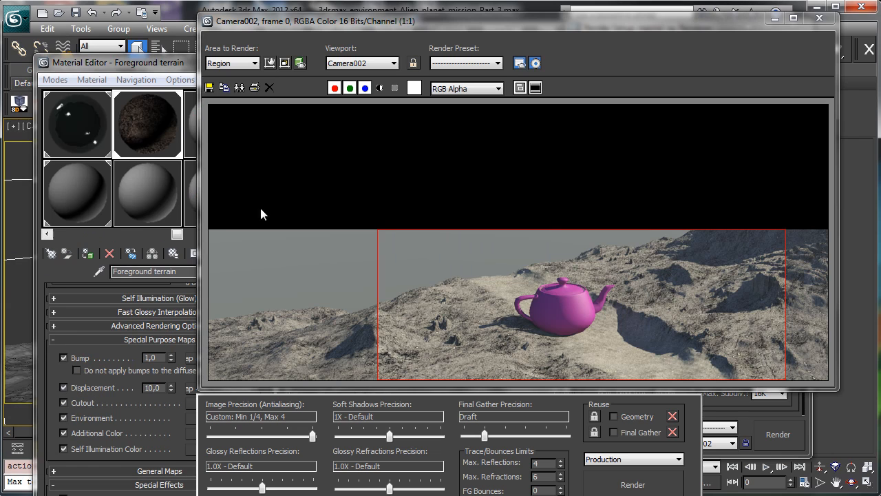
left_click(775, 18)
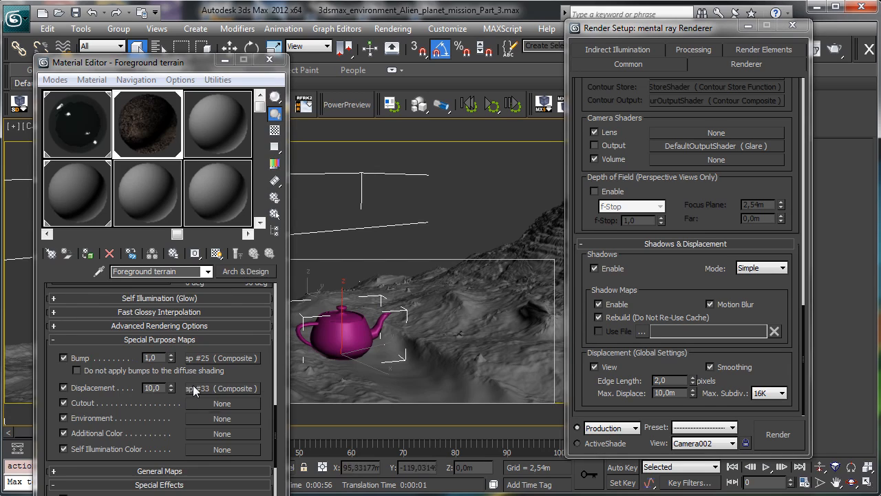
Step: Paste a copy of the mask's noise map into the Layer 1 texture slot of the displacement composite, replacing the gradient
left_click(222, 388)
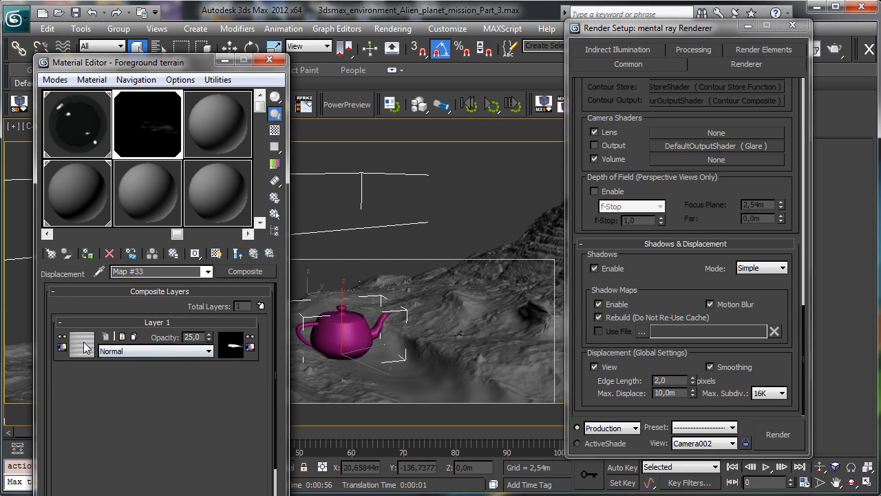
left_click(232, 346)
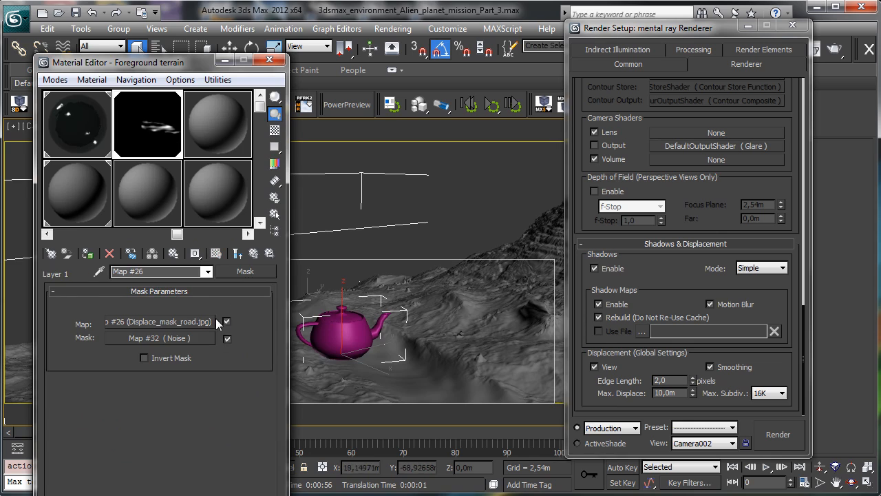
right_click(168, 337)
left_click(200, 365)
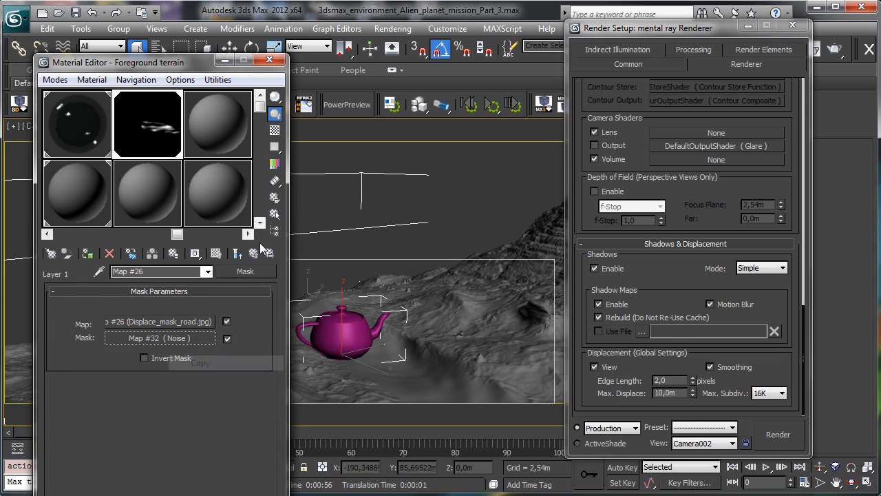
left_click(251, 255)
right_click(84, 342)
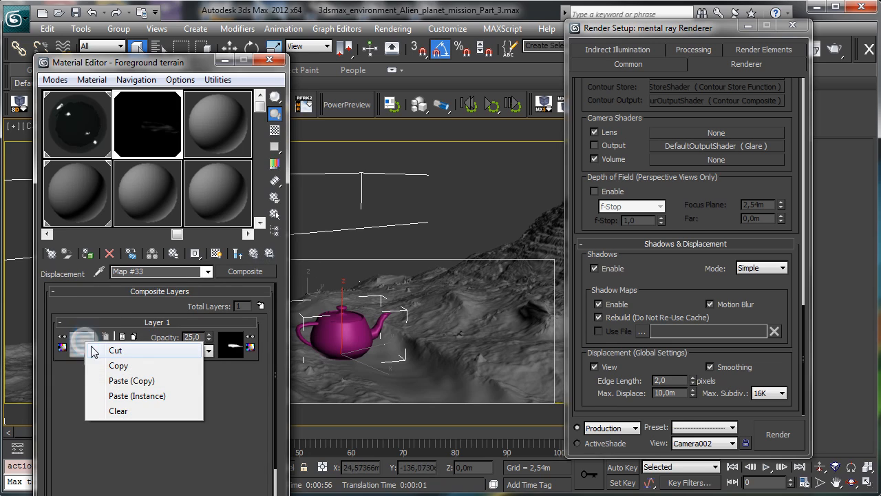
left_click(117, 381)
Step: Replace the displacement Layer 1's Mask map with its own Displace_mask_road.jpg bitmap, and render Camera002
left_click(232, 346)
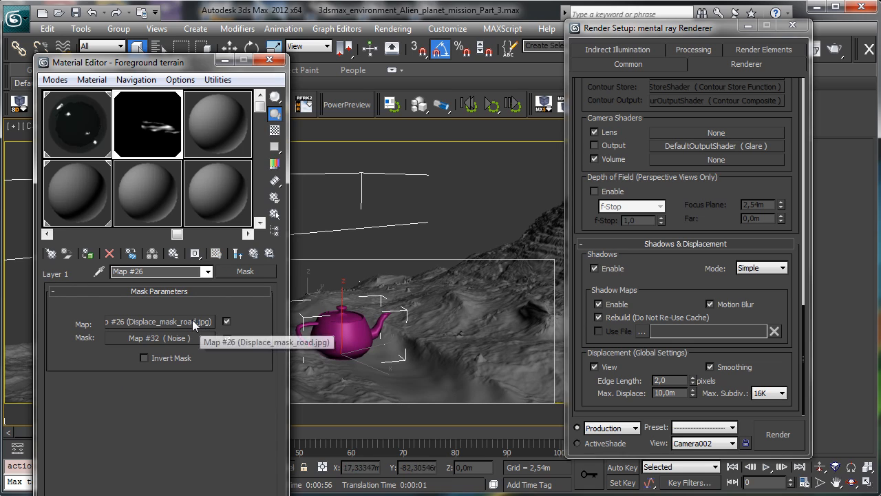
left_click_drag(258, 272, 256, 275)
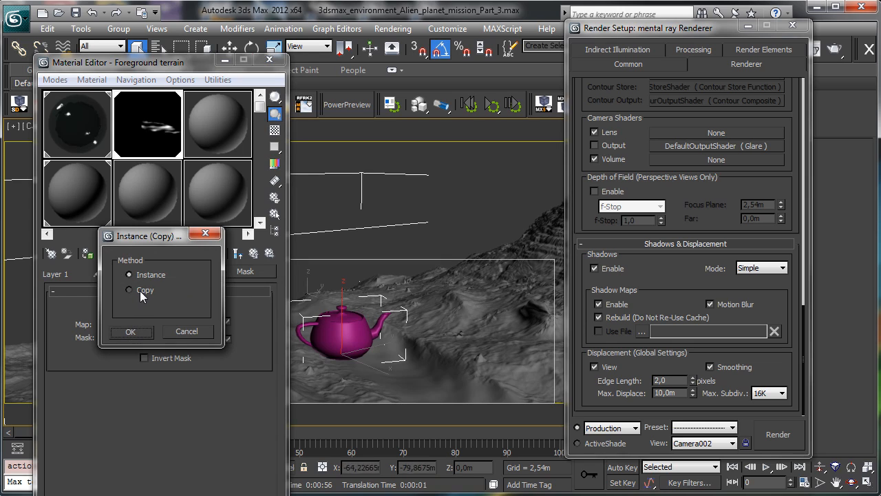
left_click(131, 331)
left_click(254, 253)
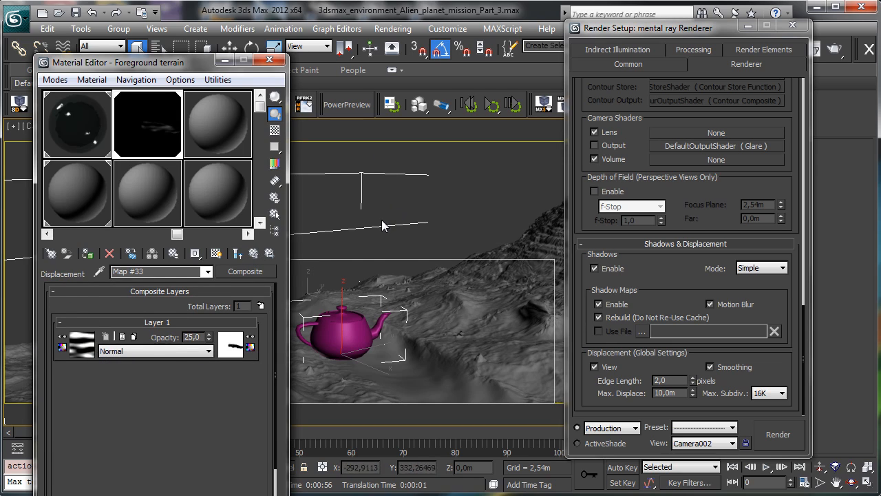
left_click(772, 433)
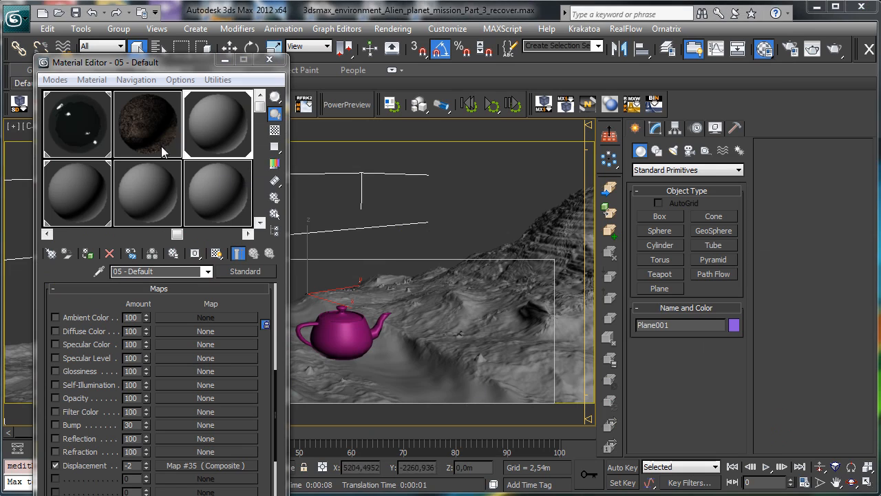
Step: Examine the gradient parameters of Layer 2 in the Foreground terrain's composite bump map
left_click(138, 141)
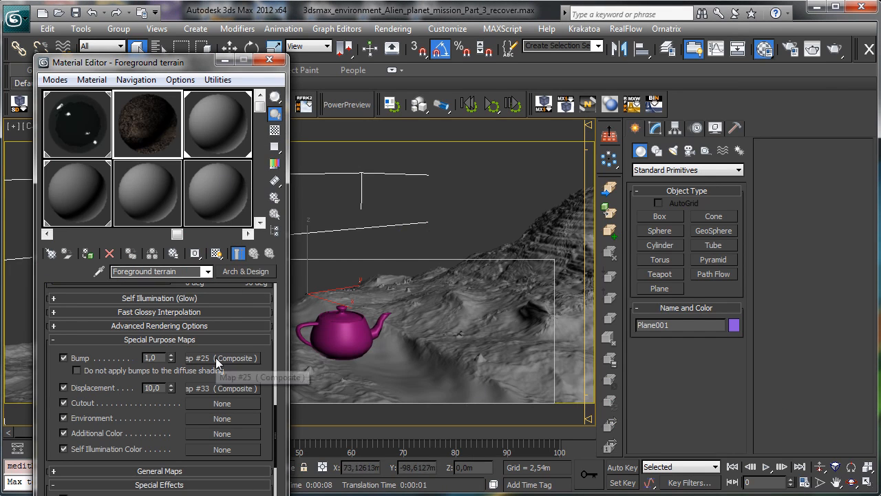
scroll(214, 362, "down", 5)
left_click(214, 363)
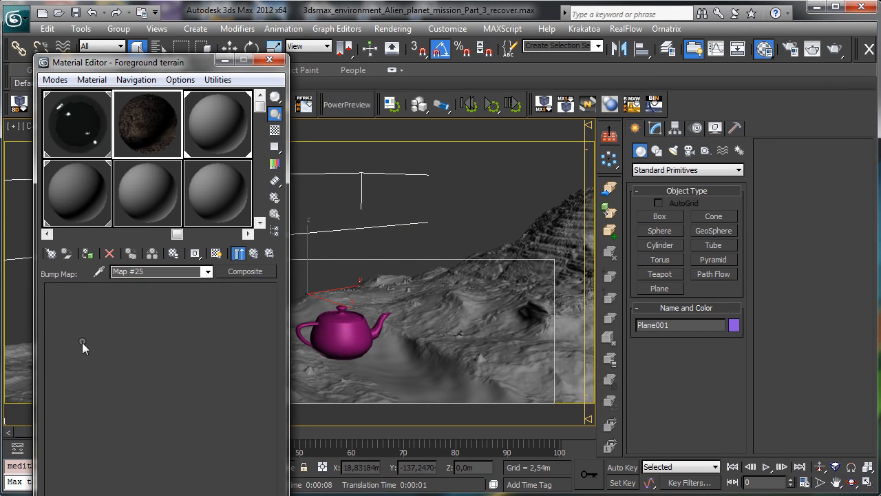
left_click(82, 342)
left_click(235, 254)
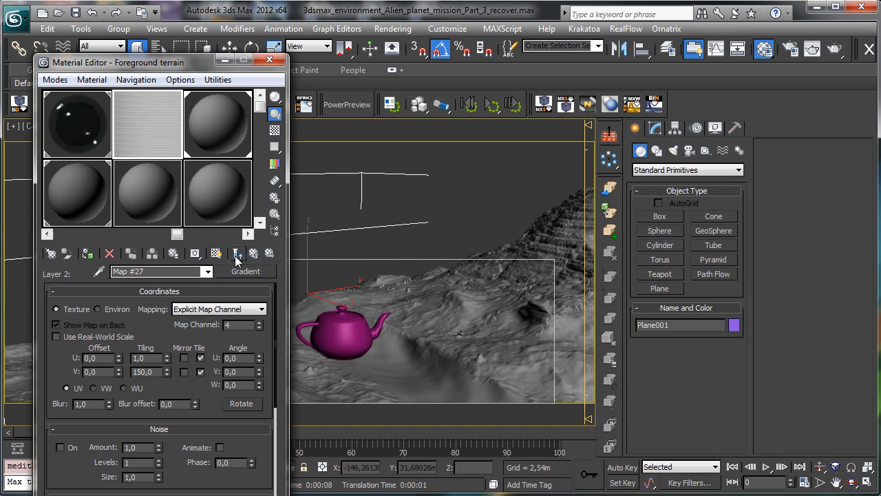
left_click_drag(72, 475, 84, 357)
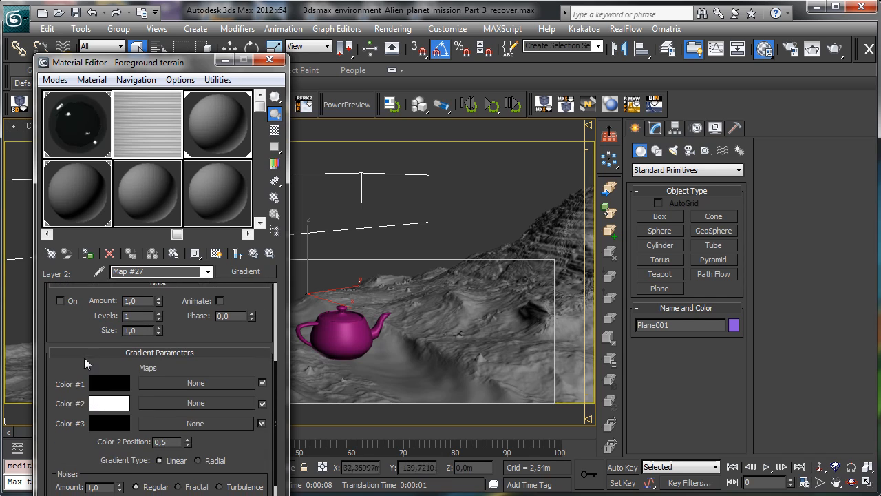
left_click(237, 253)
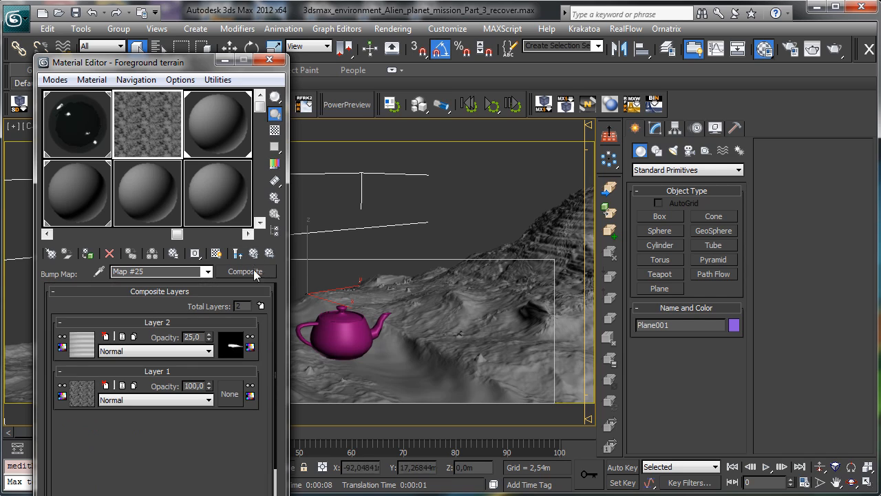
Step: Set the size of the noise inside the bump composite's Layer 2 mask to 2000, and return to the Foreground terrain's main parameters
left_click(234, 341)
left_click(173, 341)
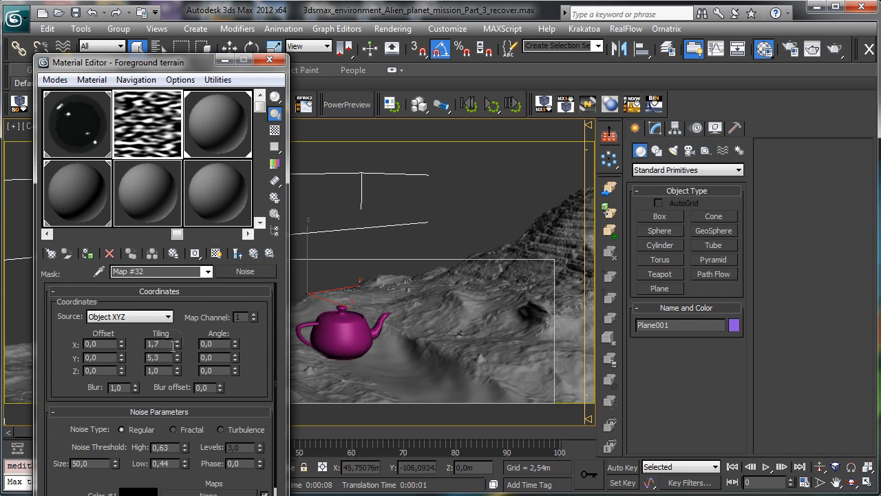
double_click(95, 463)
type("2000")
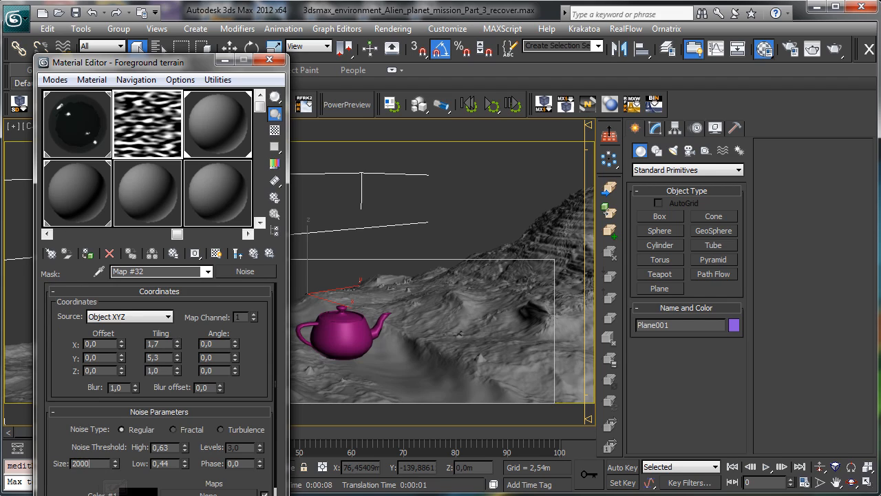
key("Return")
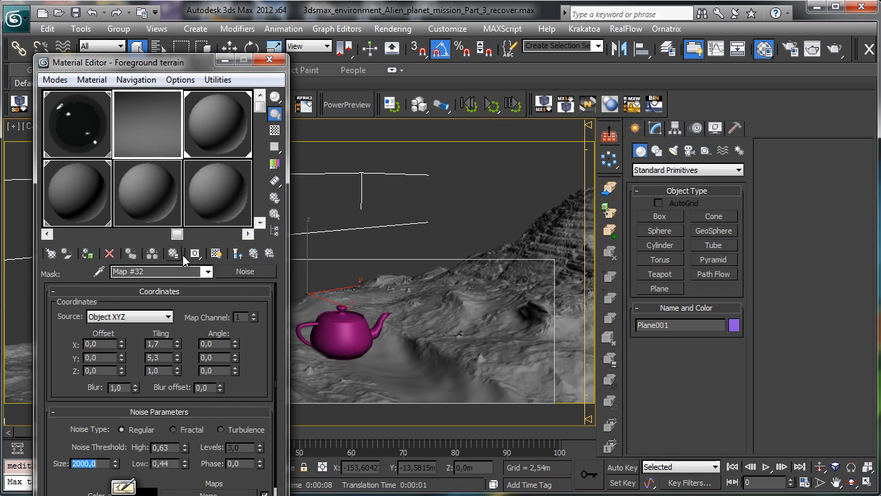
left_click(253, 254)
left_click(252, 255)
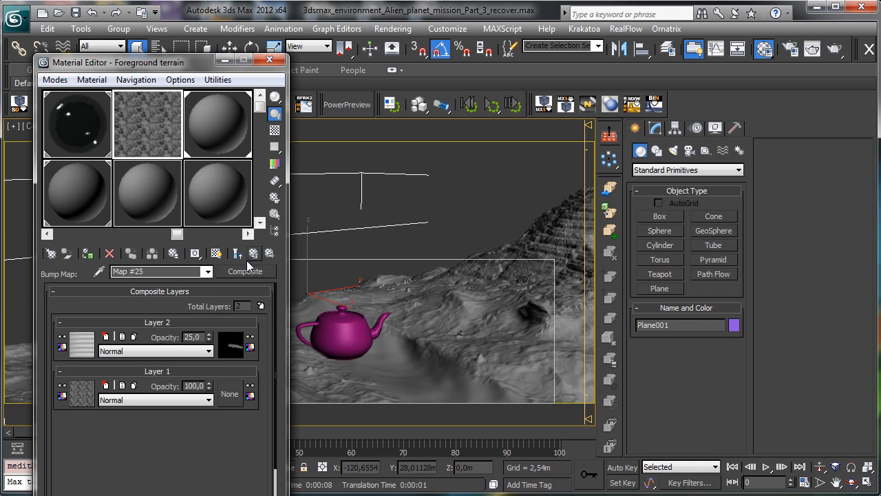
left_click(252, 254)
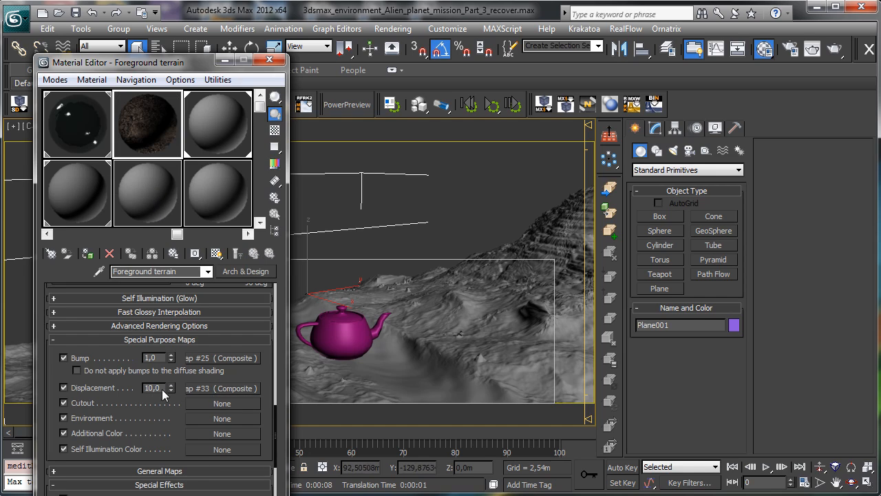
Step: Set the Foreground terrain's displacement amount to 2
left_click(164, 390)
type("-")
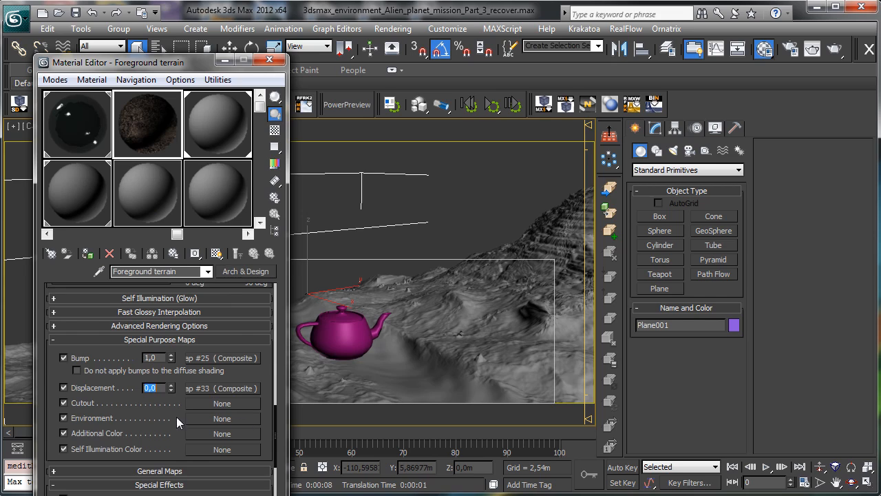
type("2")
key("Return")
Step: Set the tiling of the Layer 1 noise in the displacement composite to 1 in X and 60 in Y
left_click(238, 389)
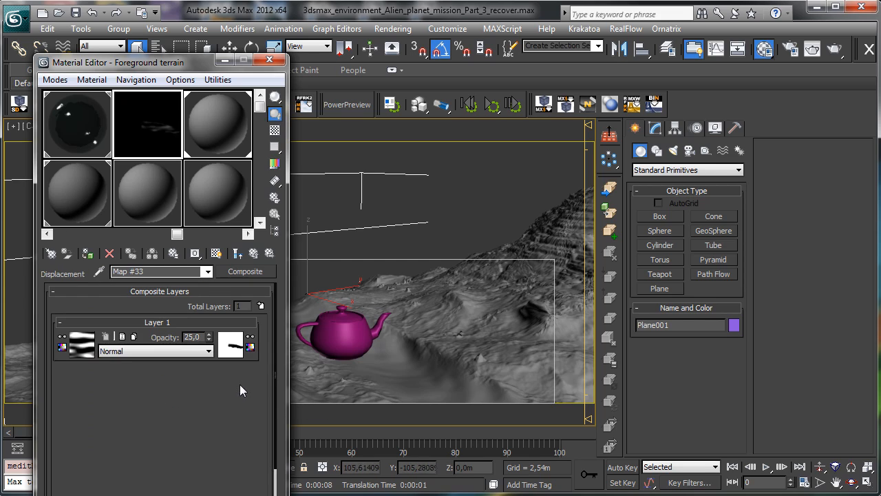
left_click(227, 349)
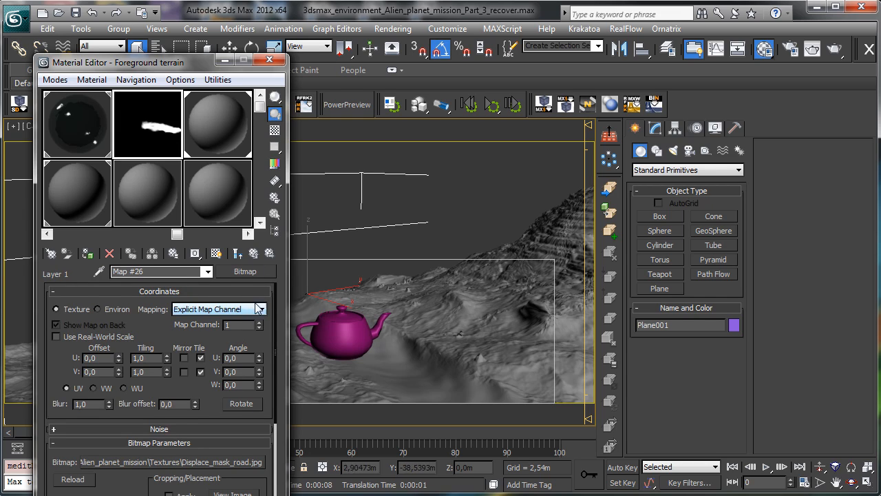
left_click(236, 252)
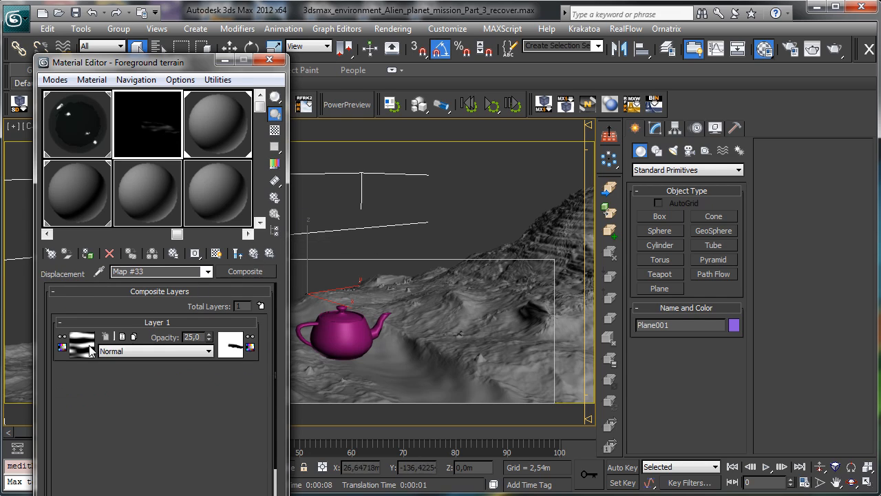
left_click(83, 346)
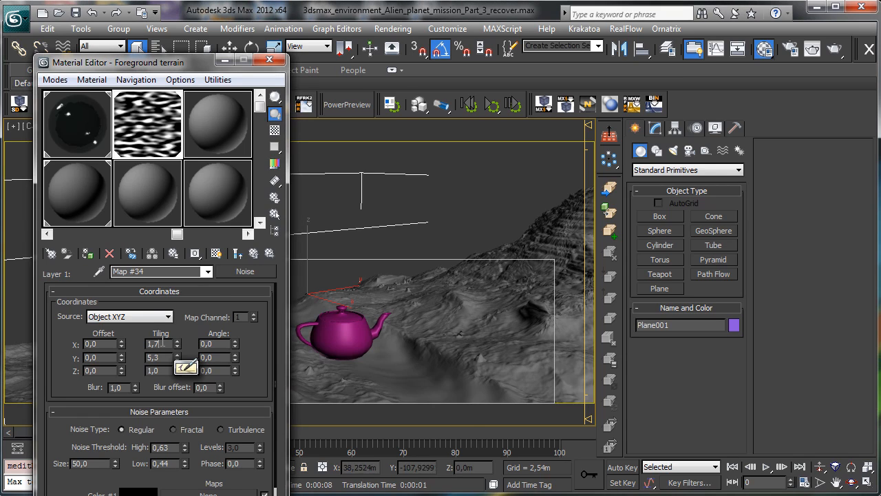
key("BackSpace")
key("BackSpace")
key("Return")
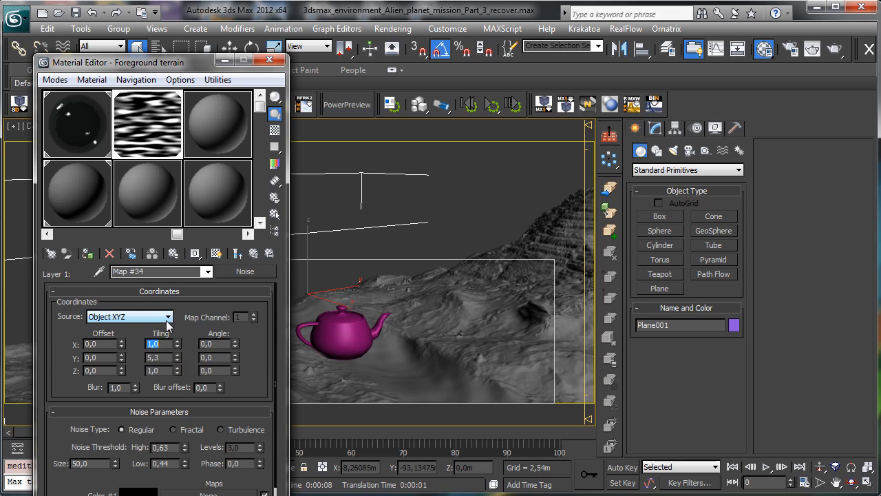
left_click(163, 357)
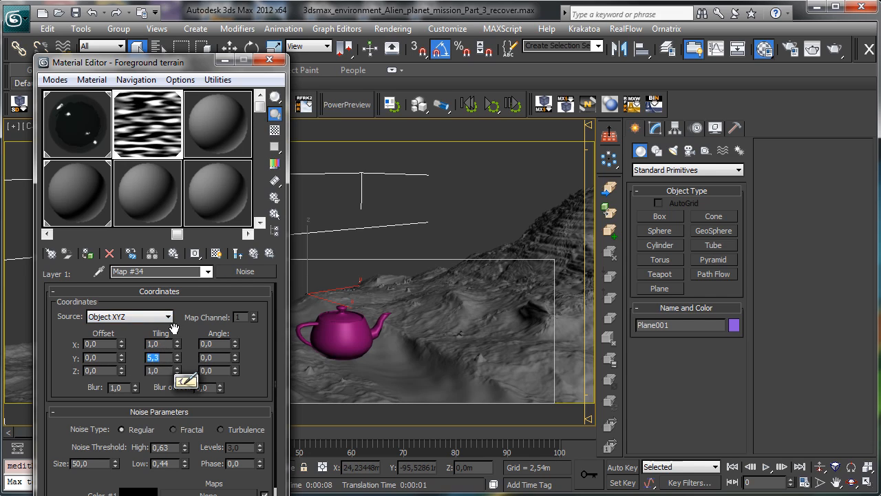
type("60")
key("Return")
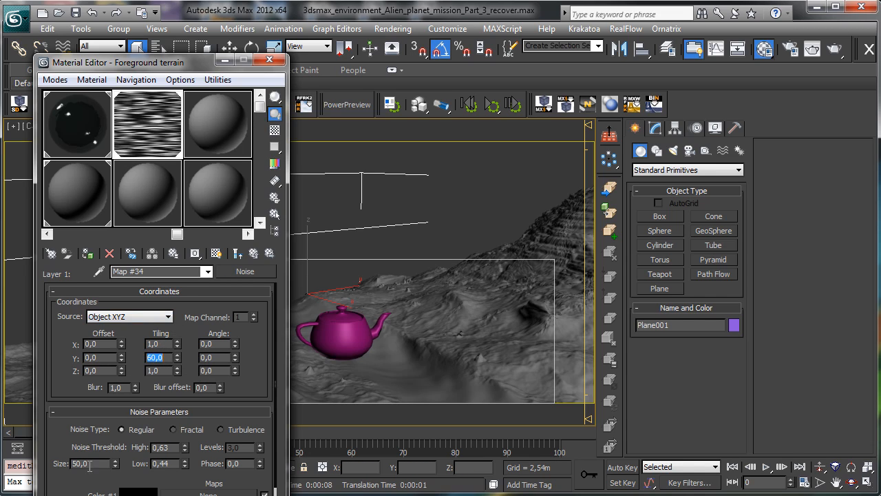
Step: Set the displacement layer's noise size to 2000 and return to the composite map
left_click(89, 466)
type("2000")
key("Return")
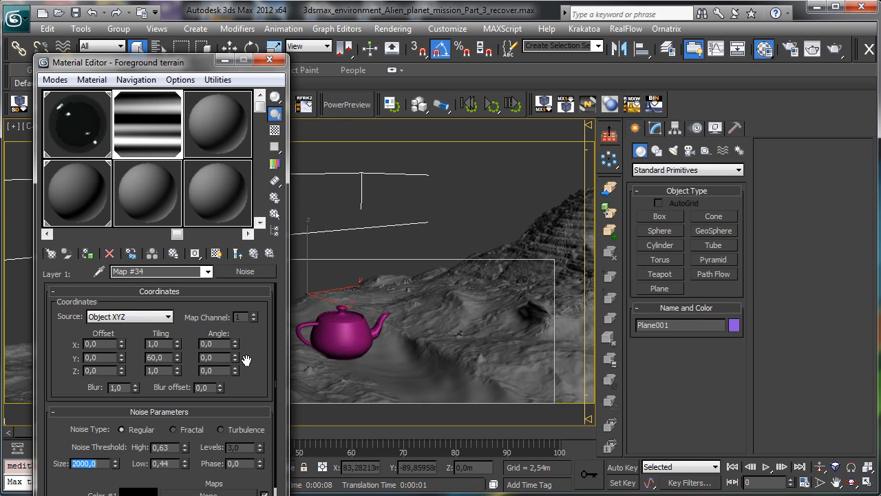
scroll(255, 344, "down", 2)
scroll(252, 324, "up", 2)
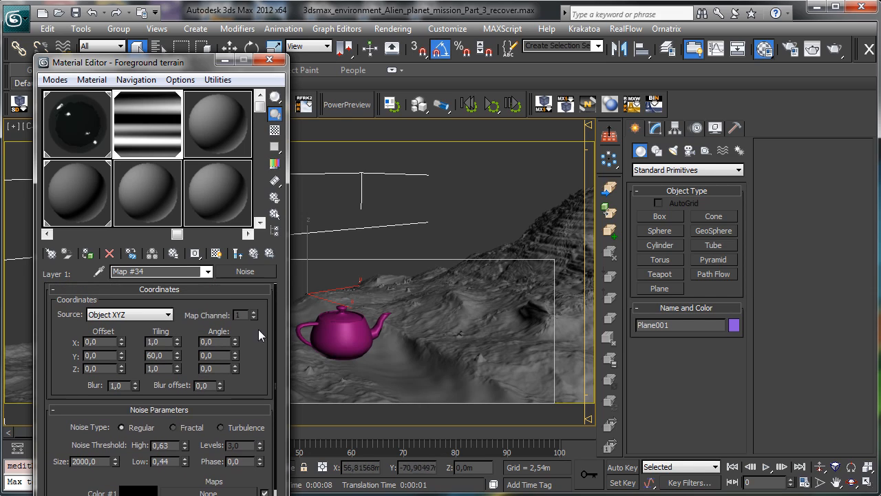
left_click(236, 253)
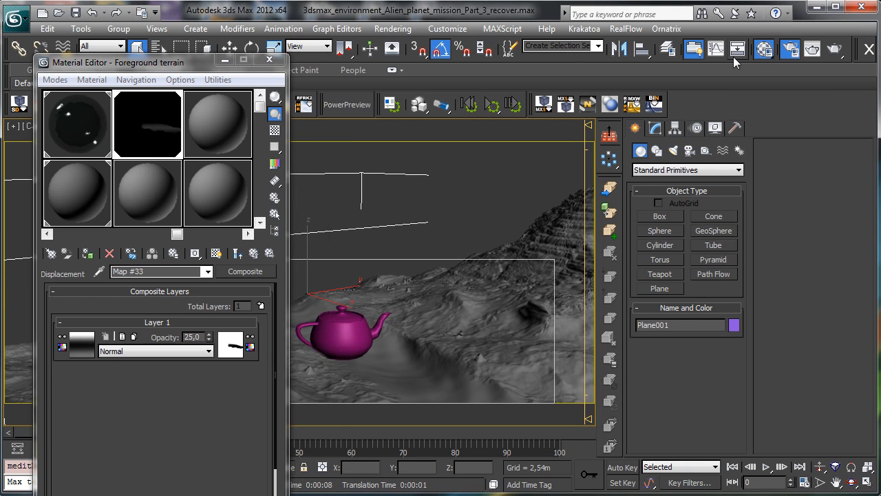
Step: Set the renderer's global displacement settings to a maximum displacement of 10 m and a maximum subdivision of 4
key("F10")
scroll(444, 266, "down", 5)
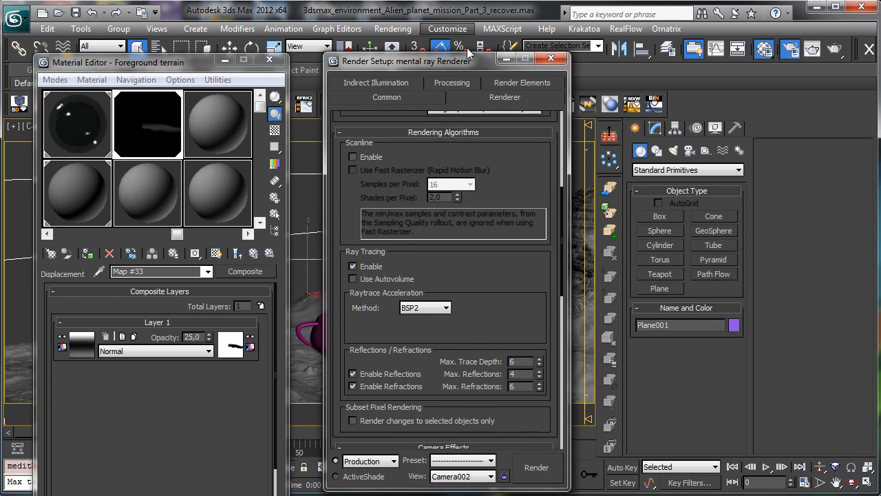
scroll(461, 283, "down", 5)
scroll(481, 170, "down", 5)
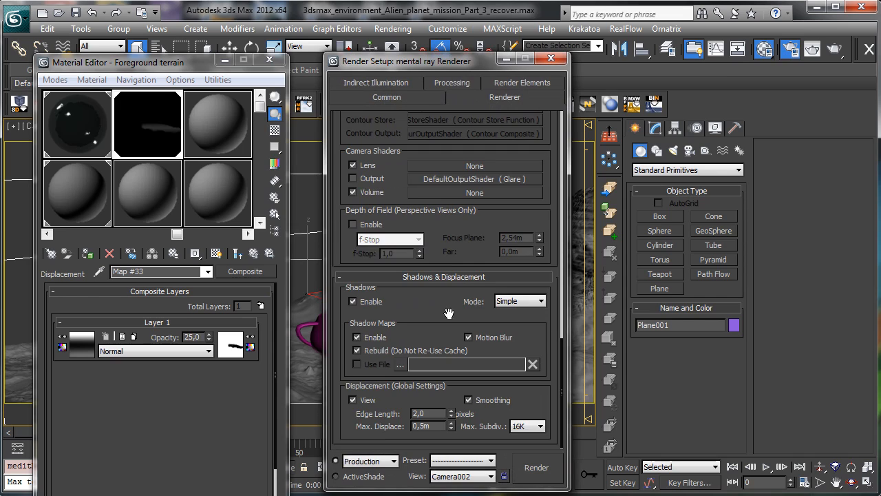
double_click(434, 425)
type("10")
key("Return")
left_click(525, 427)
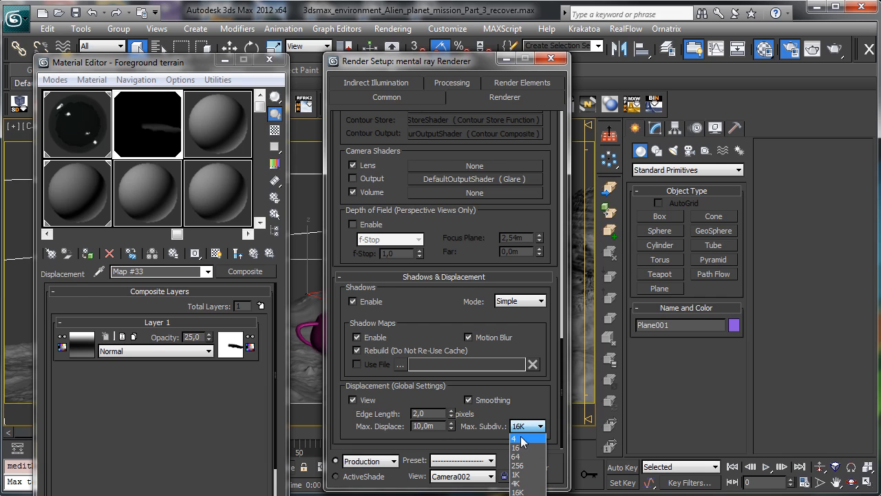
left_click(516, 438)
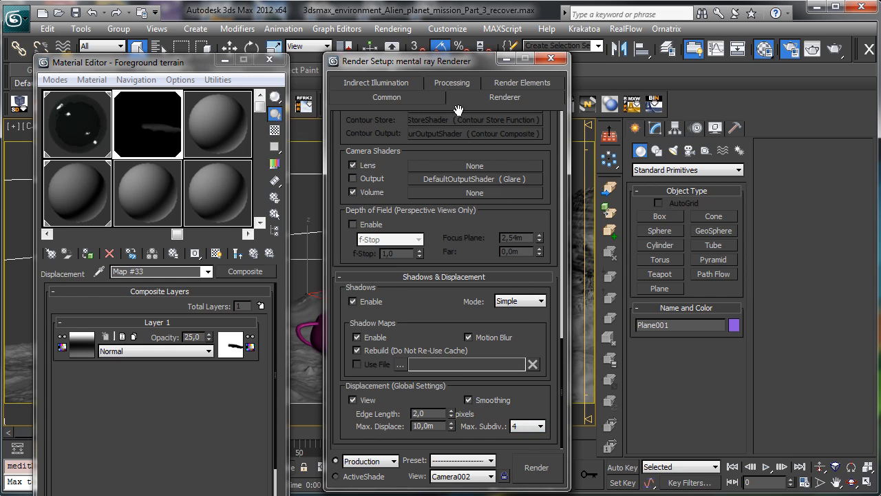
Step: Save the scene and render the Camera002 region with the common render parameters shown
left_click(387, 97)
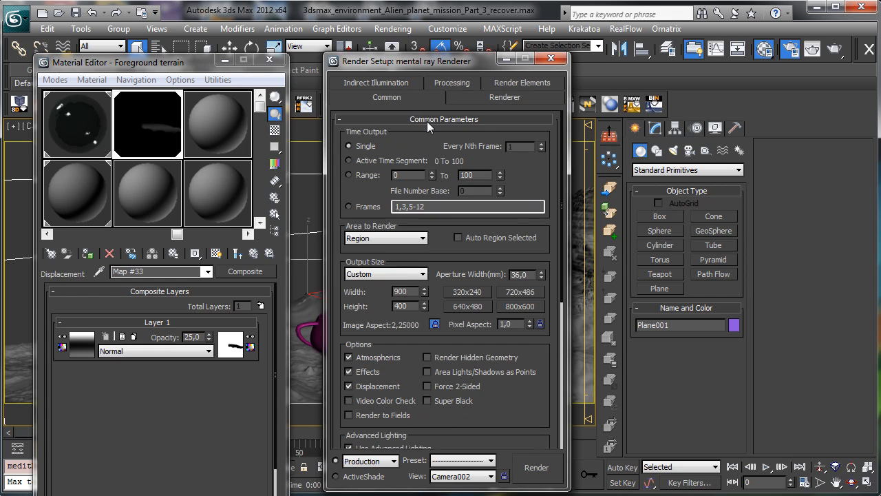
left_click(77, 16)
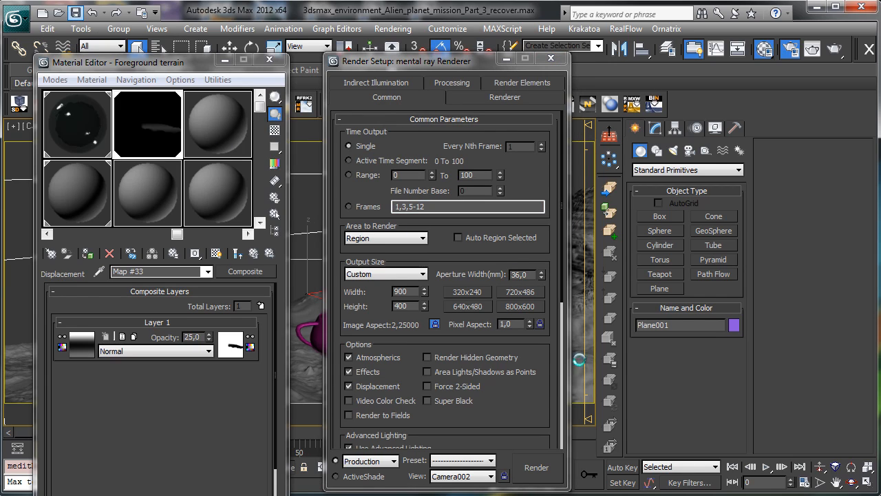
left_click(540, 466)
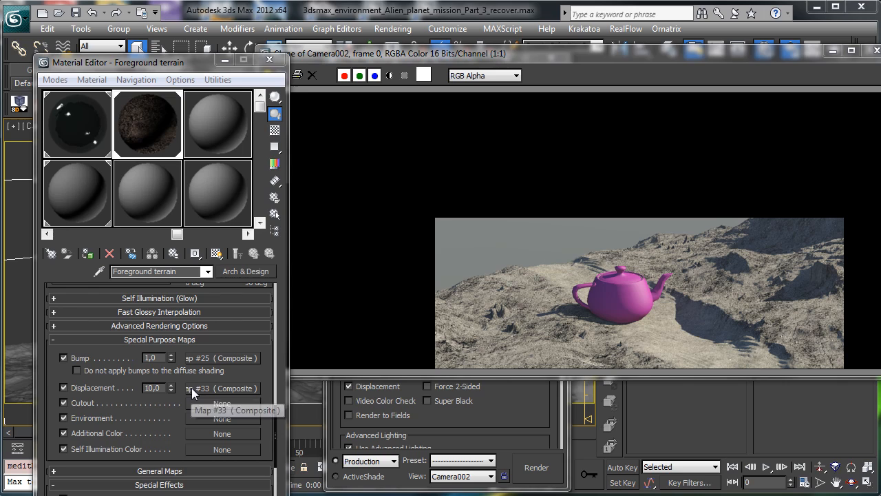
Step: Lower the Foreground terrain material's displacement amount to 2
left_click(163, 388)
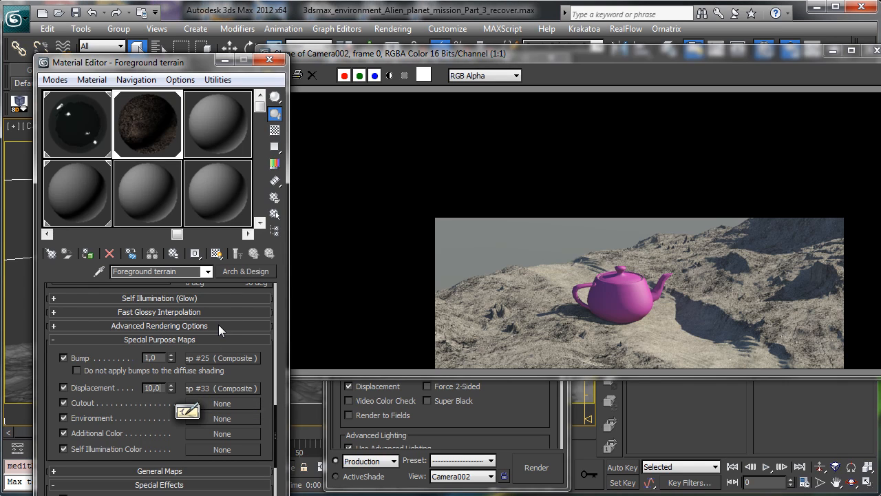
key("Return")
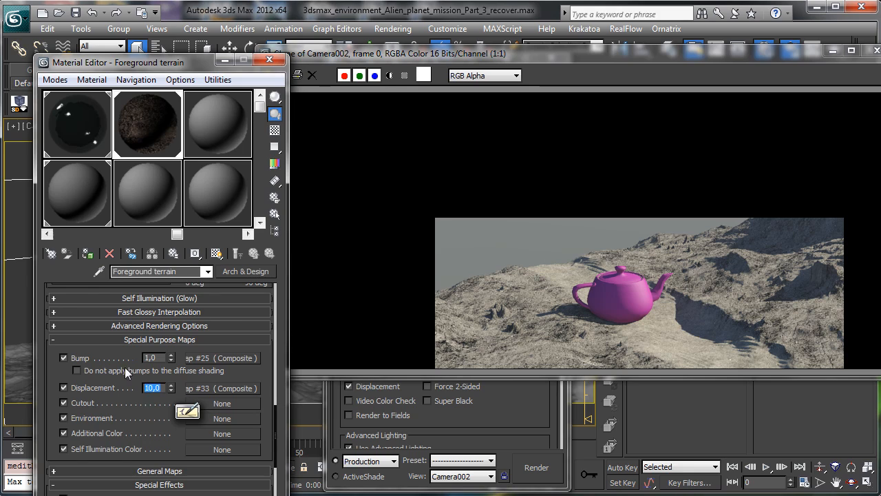
type("2")
key("Return")
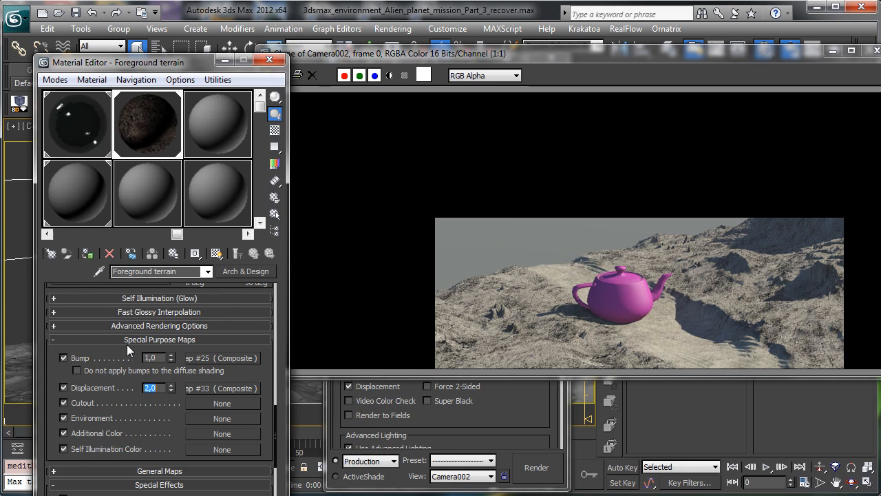
Step: Set the Y tiling of the displacement composite's Layer 1 noise to 120 and return to the top-level material
left_click(207, 387)
left_click(89, 343)
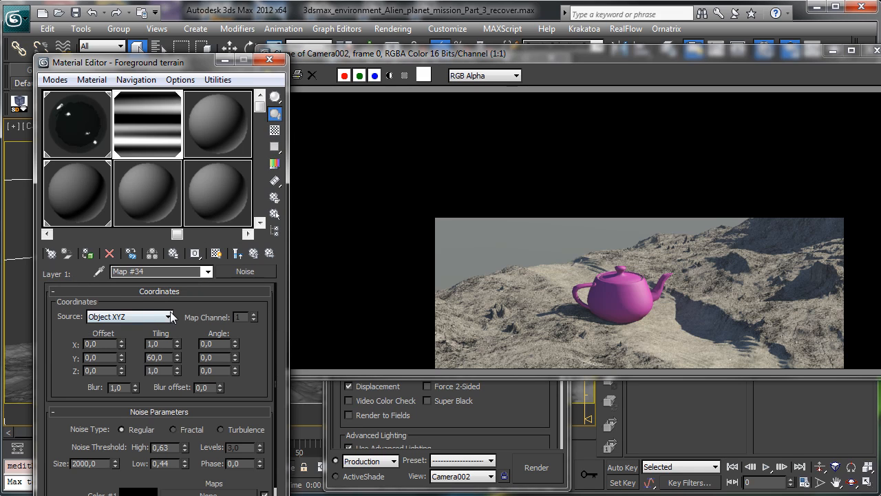
double_click(157, 357)
type("120")
key("Return")
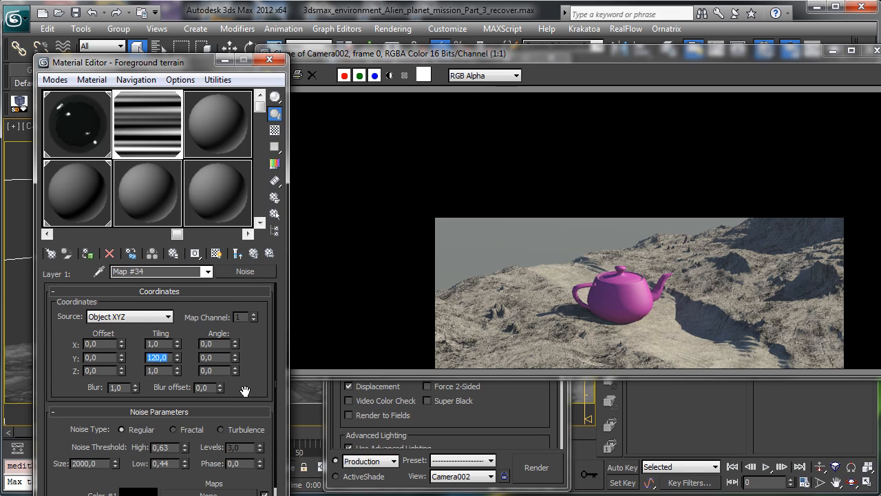
scroll(245, 391, "down", 2)
left_click_drag(273, 275, 273, 293)
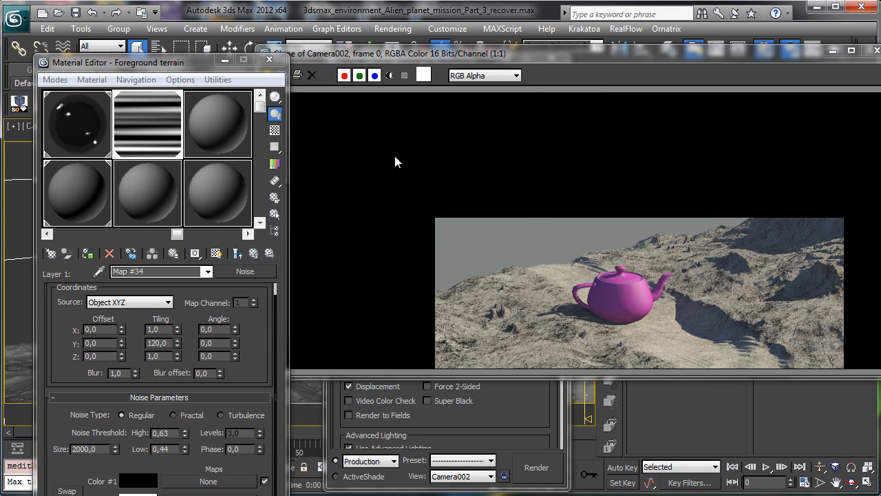
left_click(237, 254)
left_click(237, 254)
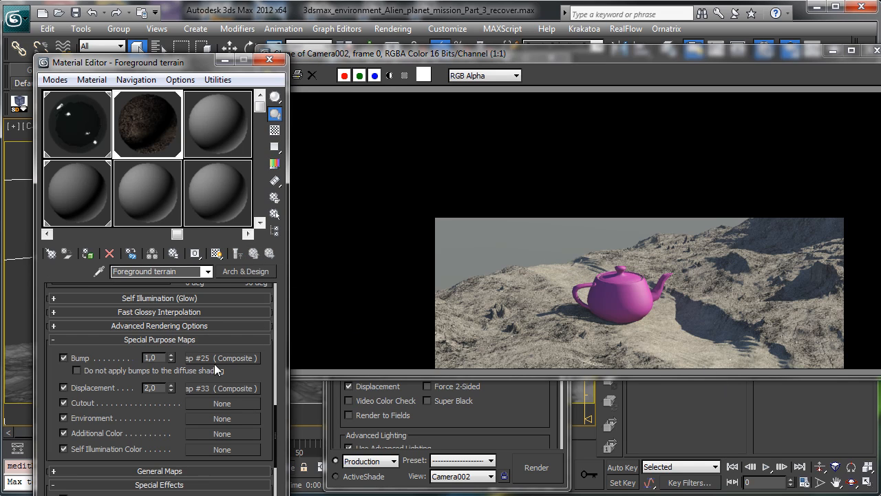
Step: Add a third layer to the bump composite and give it a copy of Layer 2's road mask
left_click(216, 360)
left_click(260, 305)
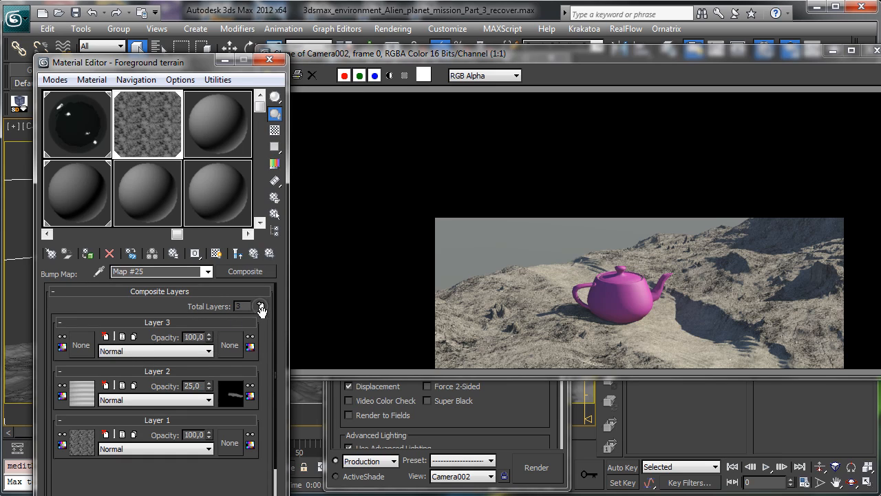
left_click_drag(231, 394, 230, 345)
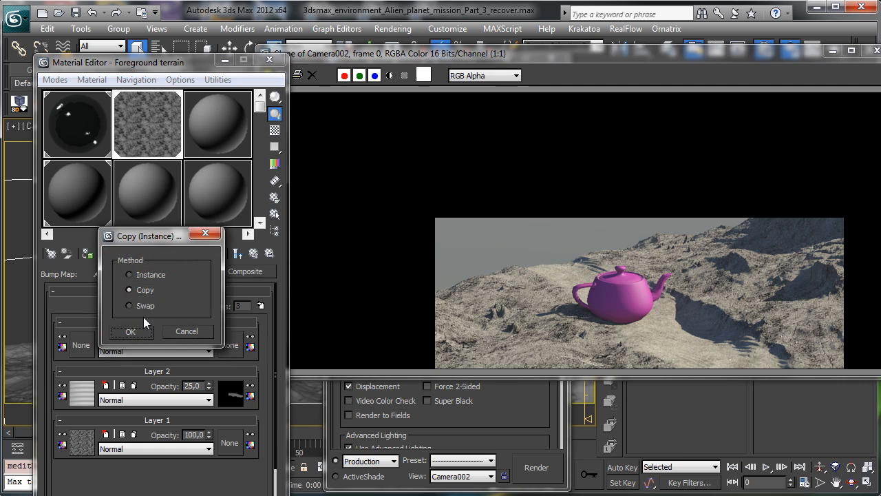
left_click(142, 331)
Step: Assign a standard Noise map to Layer 3 of the bump composite
left_click(81, 345)
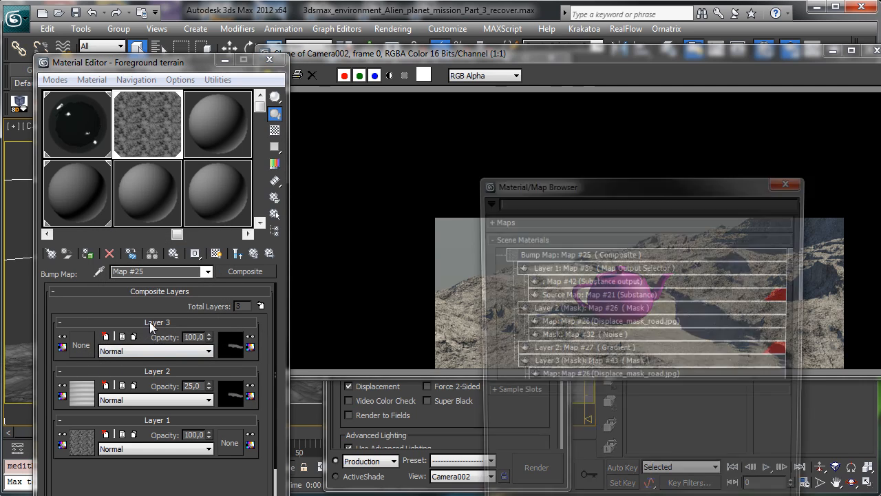
left_click(568, 216)
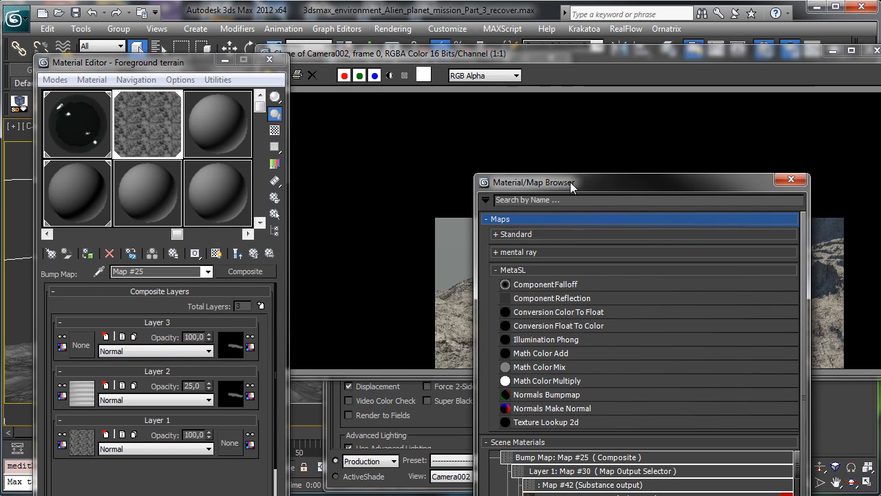
left_click_drag(570, 182, 439, 66)
left_click(411, 119)
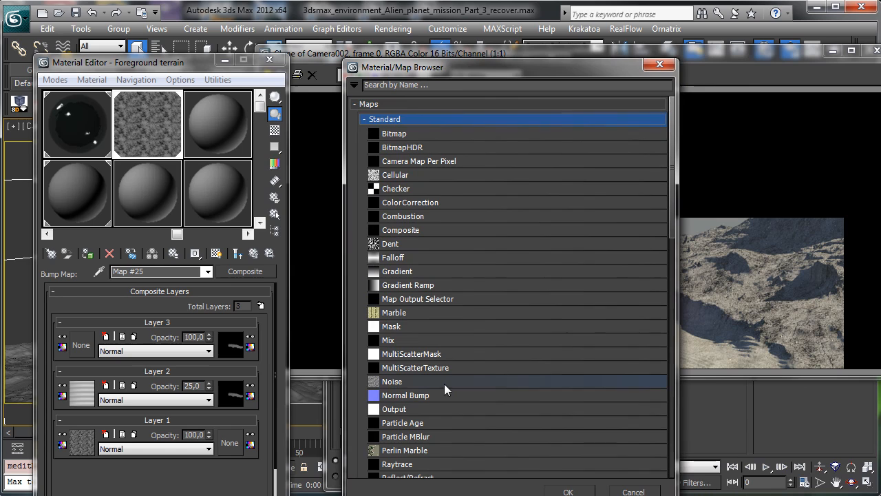
left_click(444, 383)
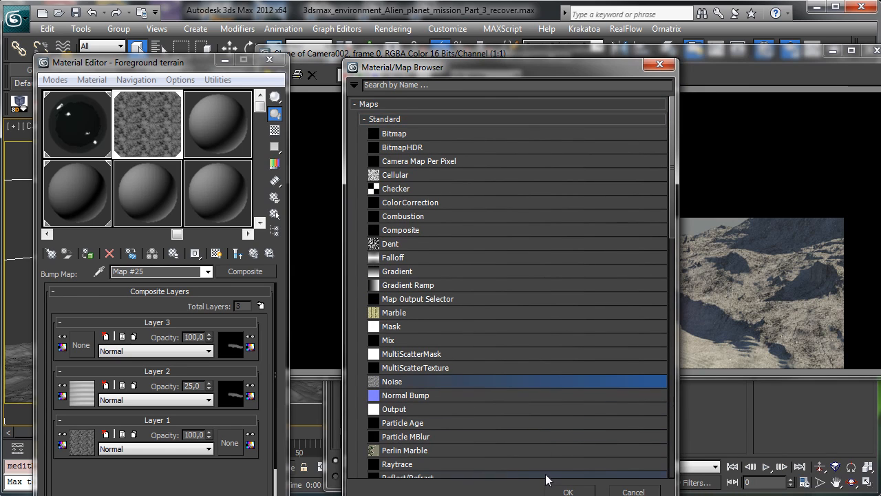
left_click(563, 491)
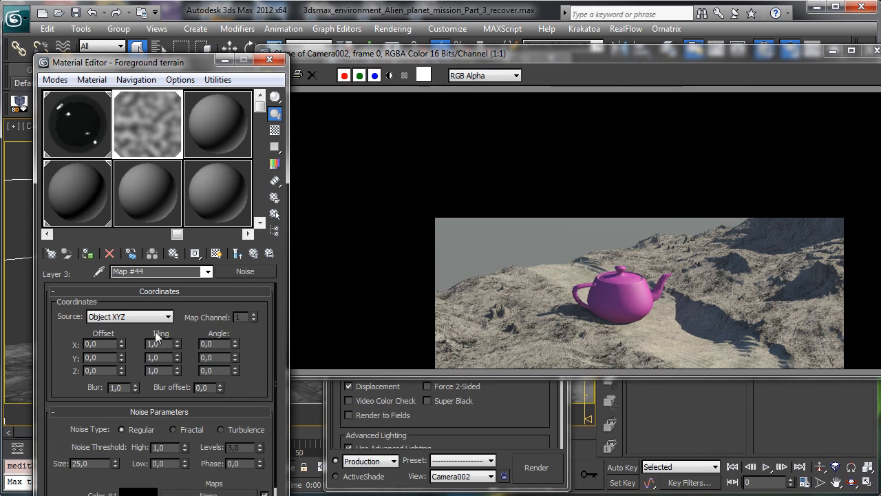
Step: Set the Layer 3 noise to size 1500 and type Fractal, and return to the bump composite
double_click(95, 463)
type("1500")
key("Return")
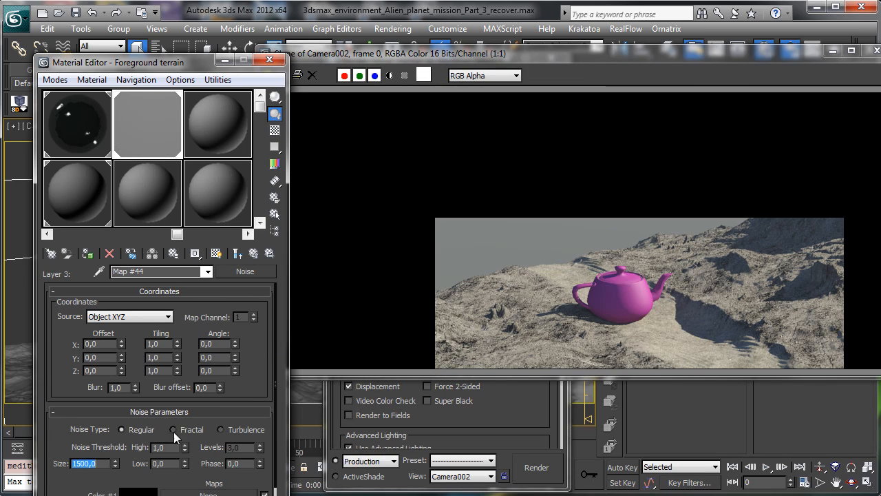
left_click(246, 430)
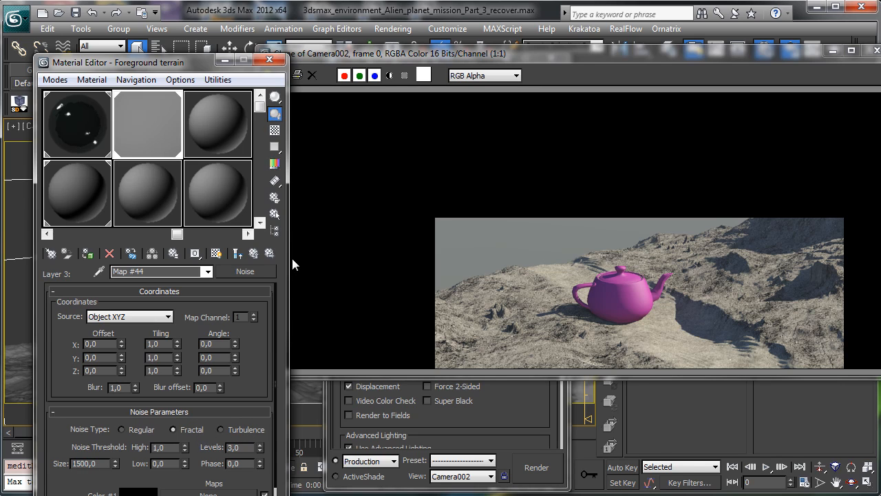
left_click(253, 252)
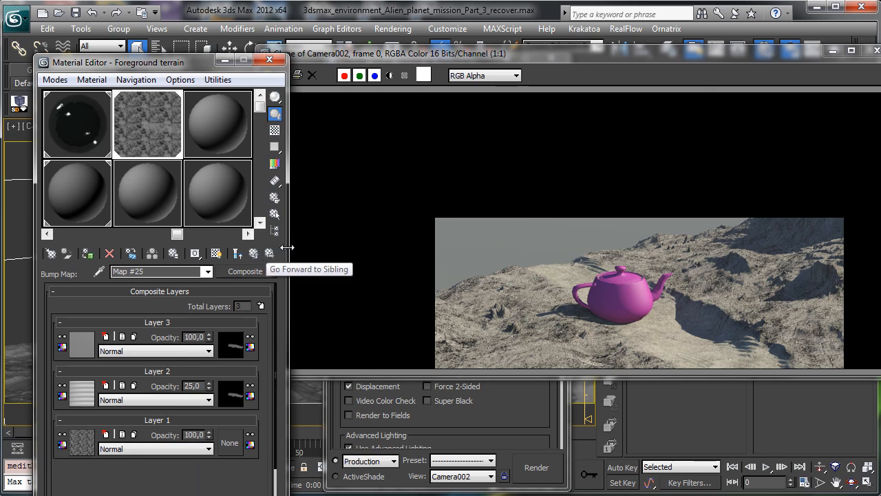
Step: Try a Layer 3 opacity of 25 in the bump composite and render the region
double_click(194, 337)
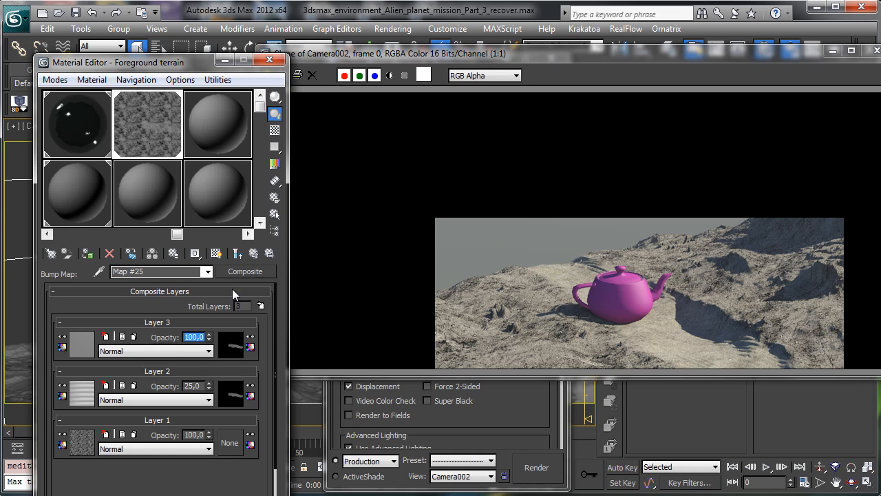
type("25")
key("Return")
left_click(537, 467)
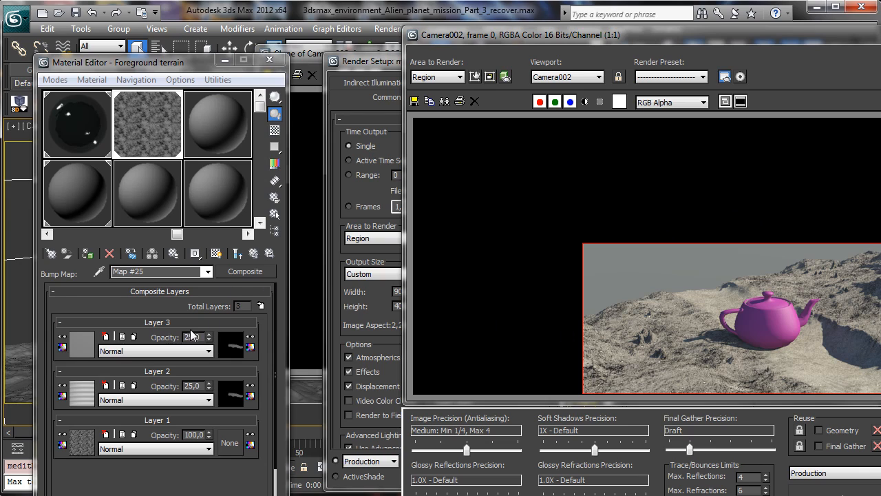
Step: Set the bump composite's Layer 3 opacity to 100 and render the region again
key("BackSpace")
key("BackSpace")
key("BackSpace")
key("BackSpace")
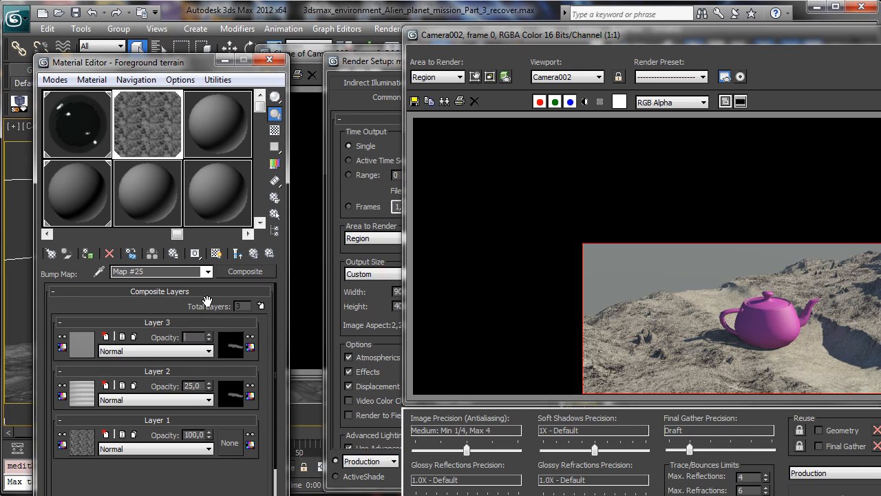
type("1000")
key("Return")
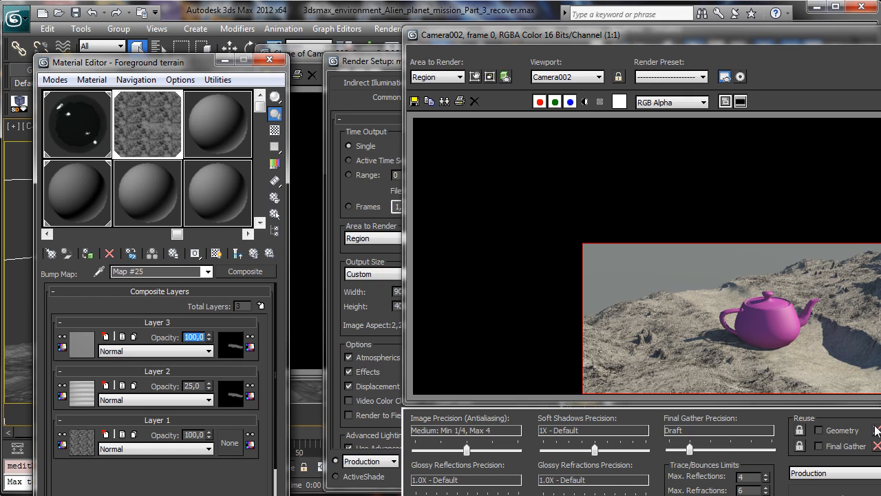
left_click(834, 493)
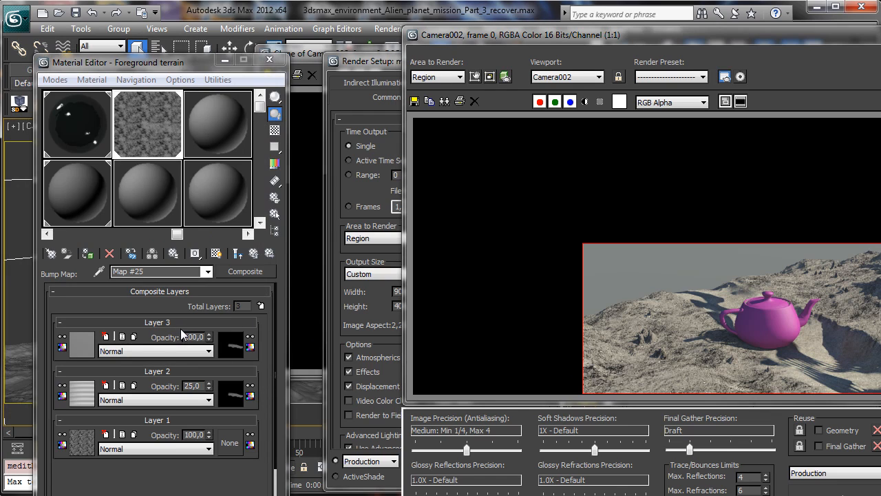
Step: Set the Layer 3 bump noise to 8 levels and size 650, and re-render the region
left_click(79, 351)
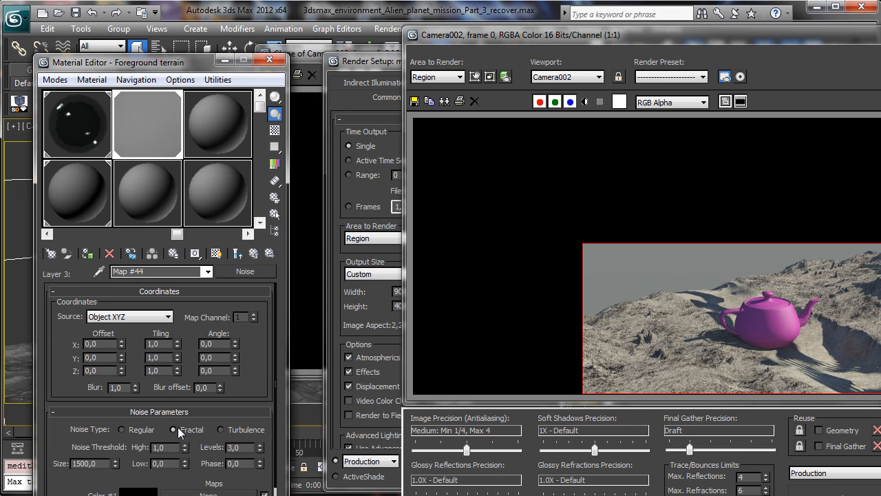
left_click(234, 448)
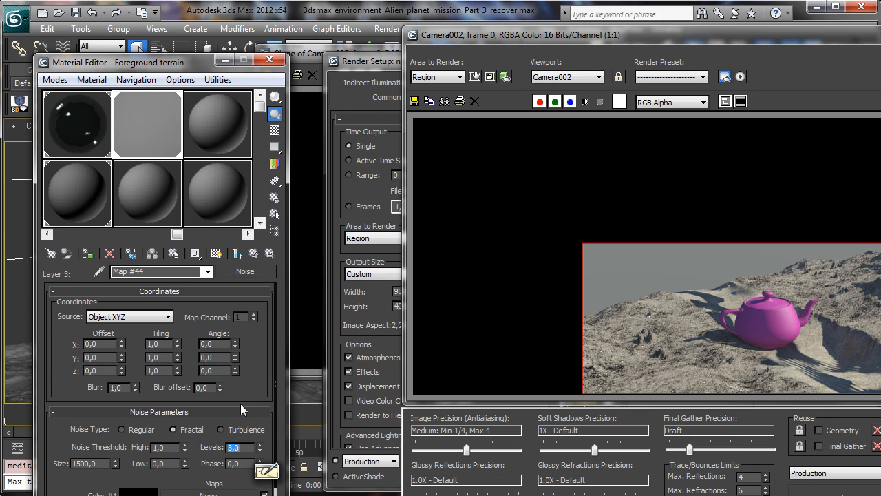
type("8")
key("Return")
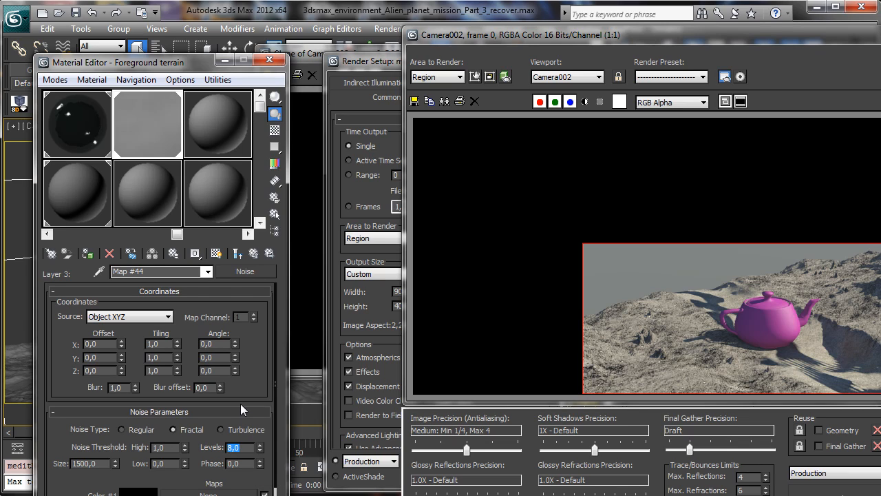
left_click(96, 464)
type("650")
key("Return")
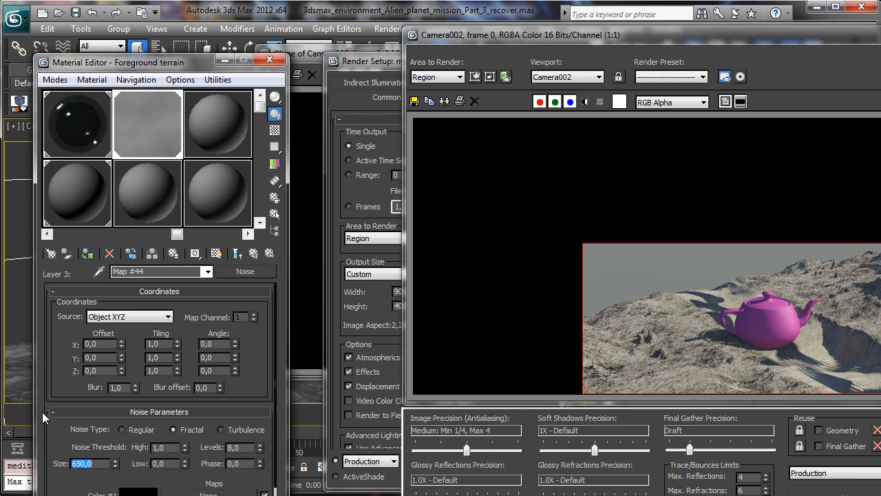
key("shift+q")
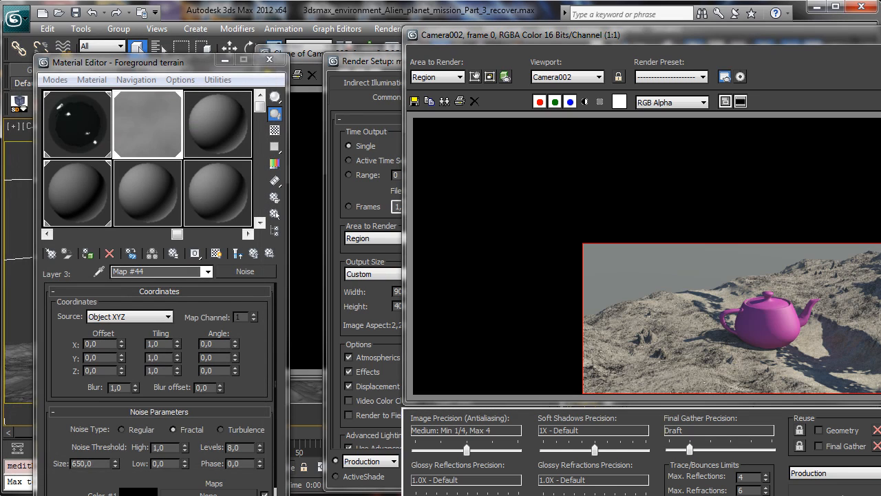
Step: Set the Layer 3 noise size to 150 with thresholds of 0.835 high and 0.305 low, and render the region
double_click(89, 463)
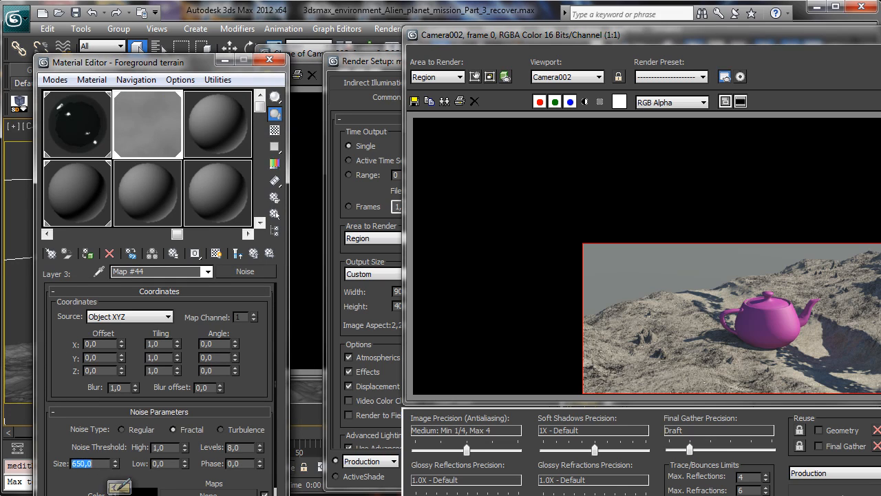
type("15")
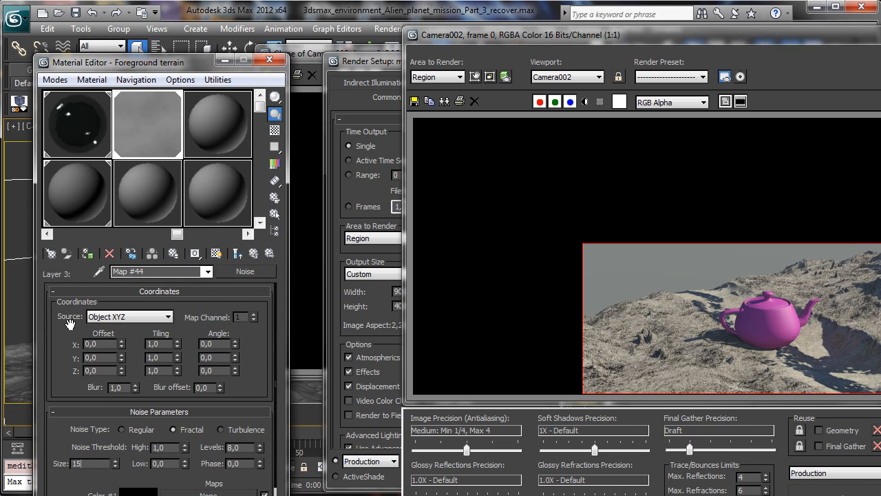
type("600")
key("Return")
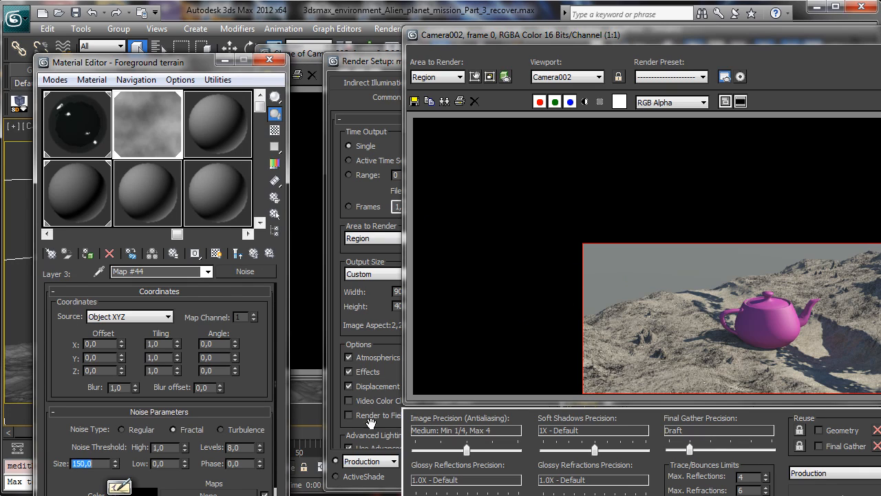
left_click_drag(185, 464, 183, 446)
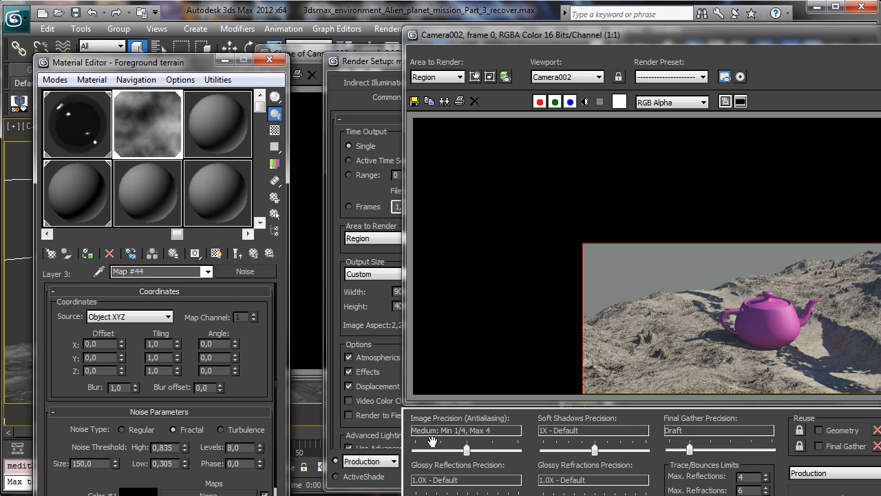
left_click(835, 494)
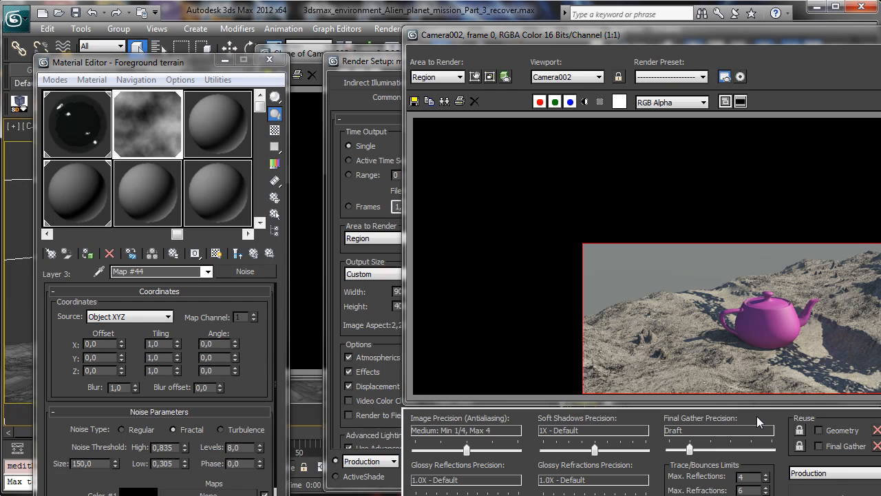
Step: Disable the noise mask inside the mask map of the bump composite's Layer 3
left_click(237, 254)
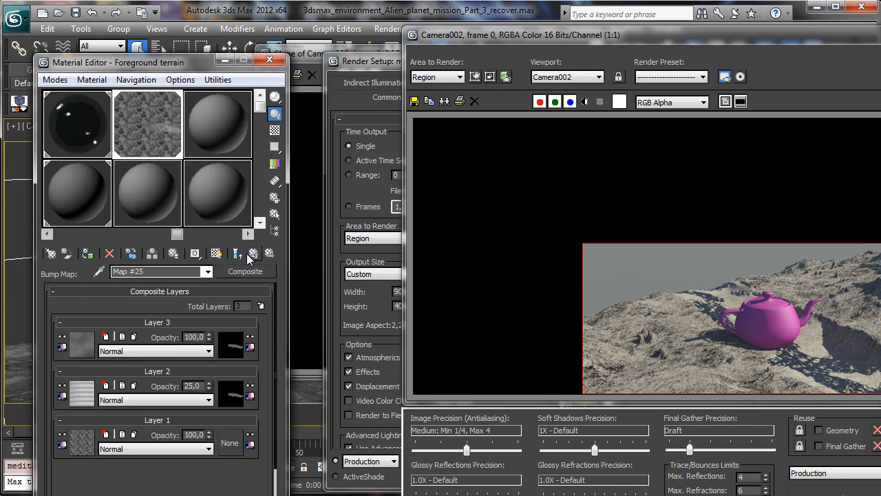
left_click(242, 341)
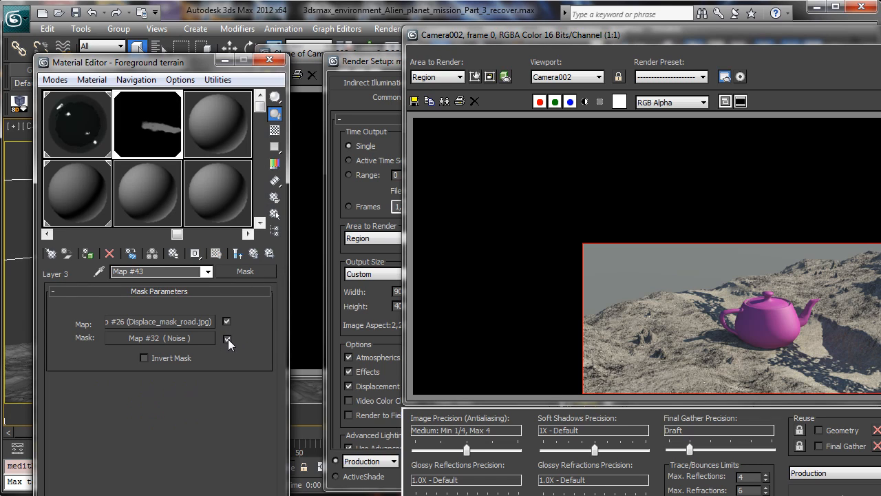
left_click(228, 339)
left_click(254, 253)
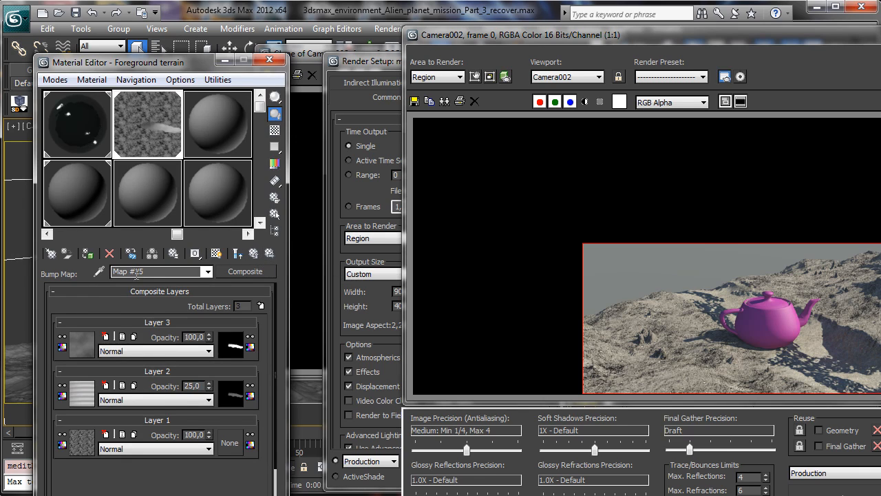
Step: Try a Layer 3 opacity of 10 in the bump composite and render the region
left_click(193, 337)
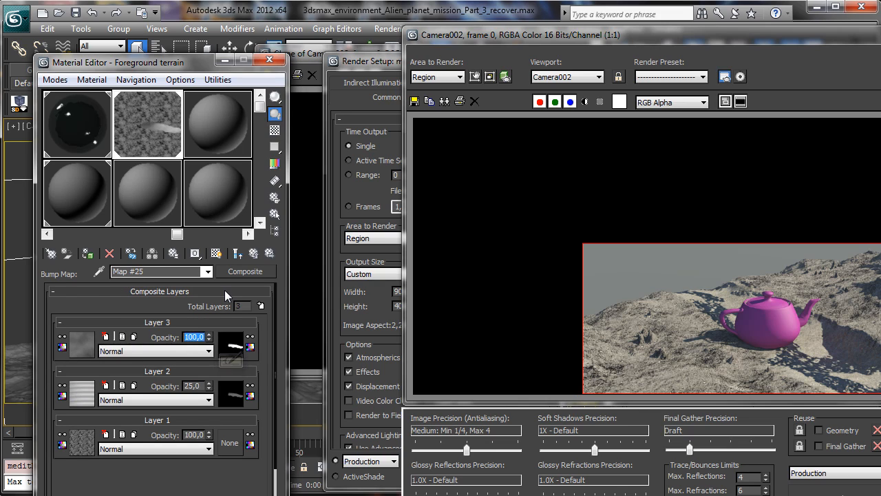
type("1")
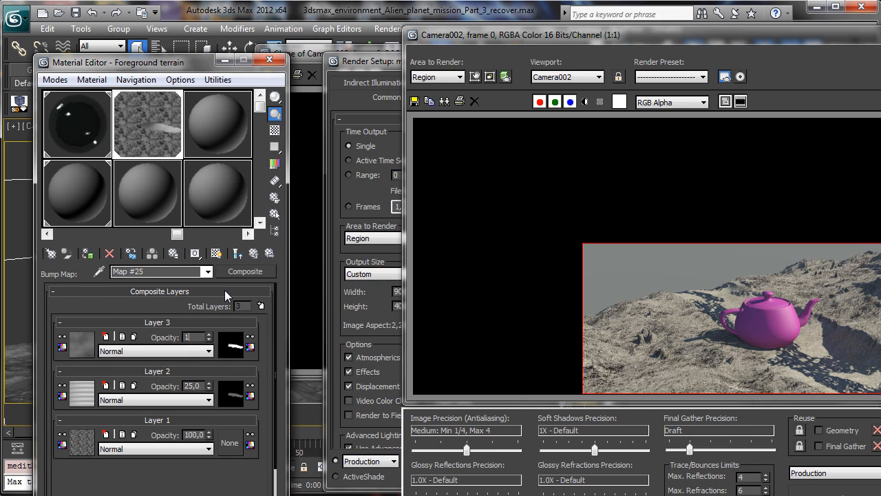
type("0")
key("Return")
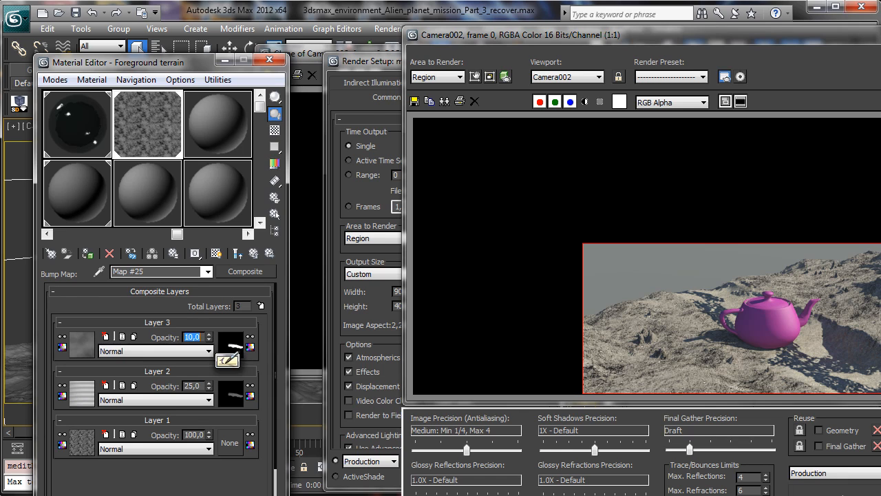
left_click(800, 485)
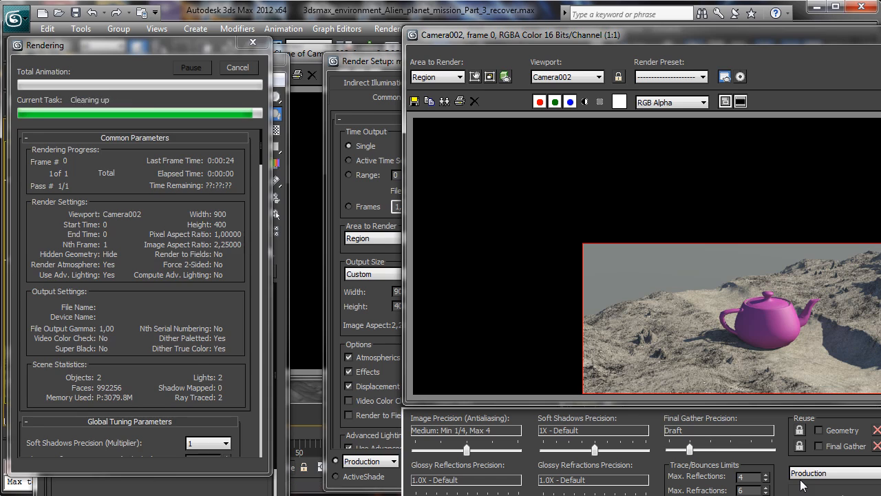
Step: Set the bump composite's Layer 3 opacity to 30 and render the region again
double_click(197, 336)
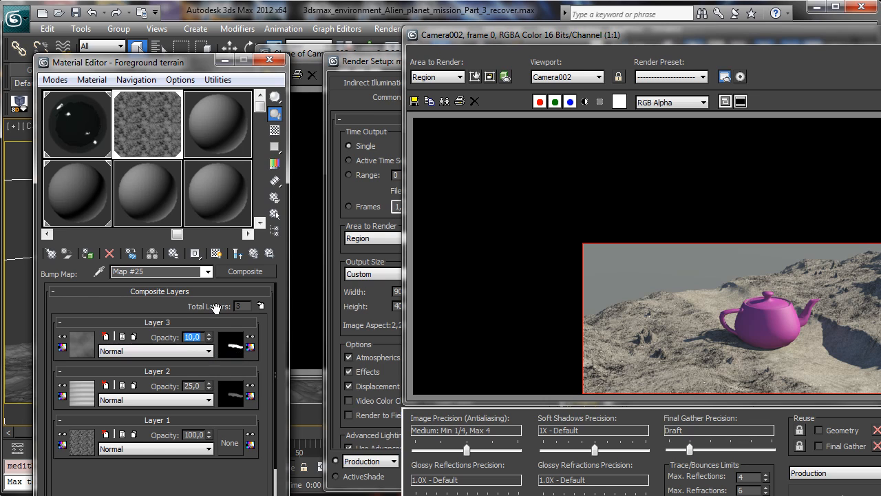
type("30")
key("Return")
key("shift+q")
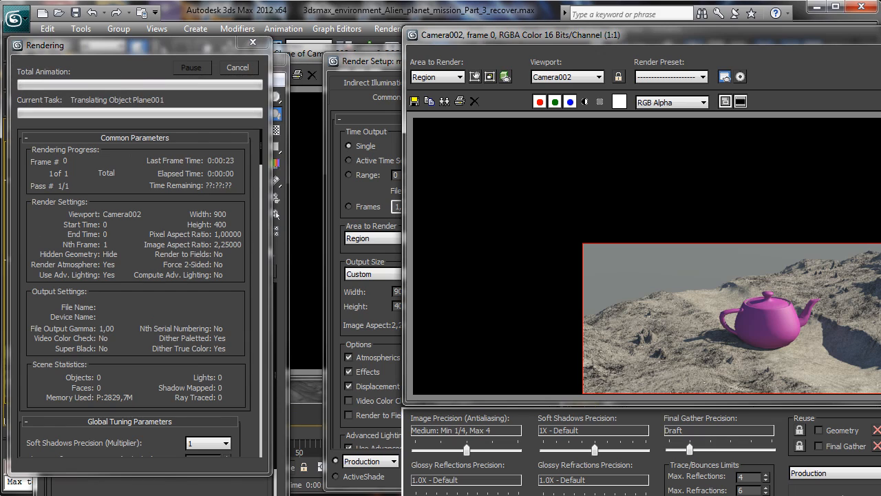
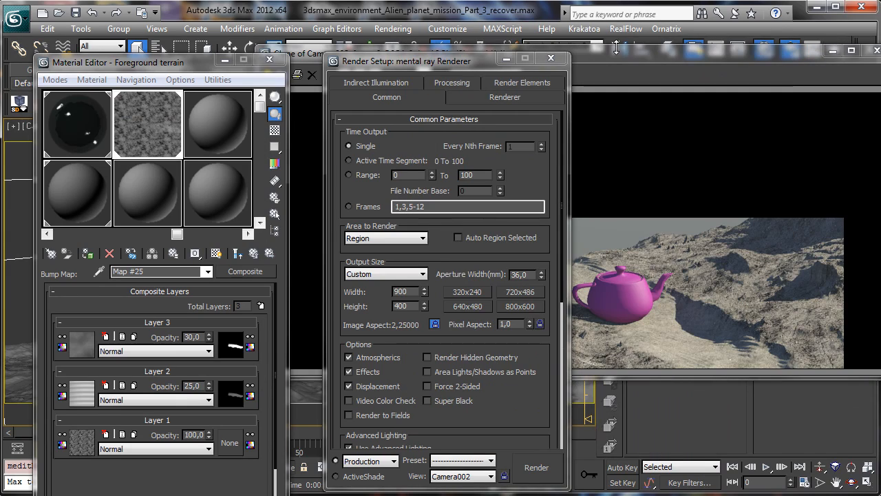
Step: Clear the render windows away and open the Foreground terrain material's displacement composite map
left_click(832, 52)
left_click(506, 60)
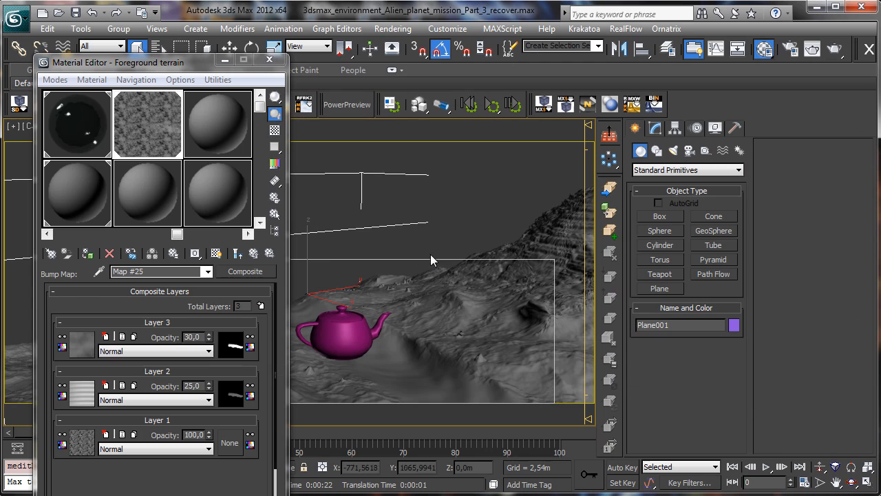
left_click(254, 253)
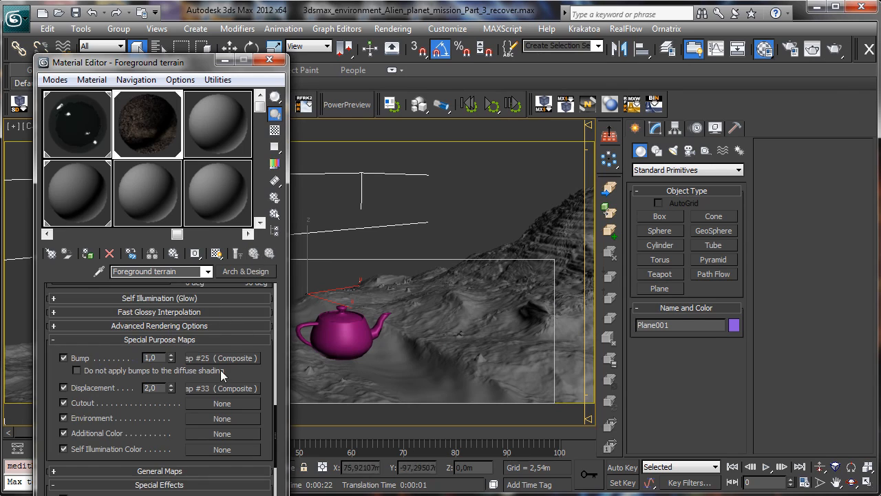
left_click(233, 386)
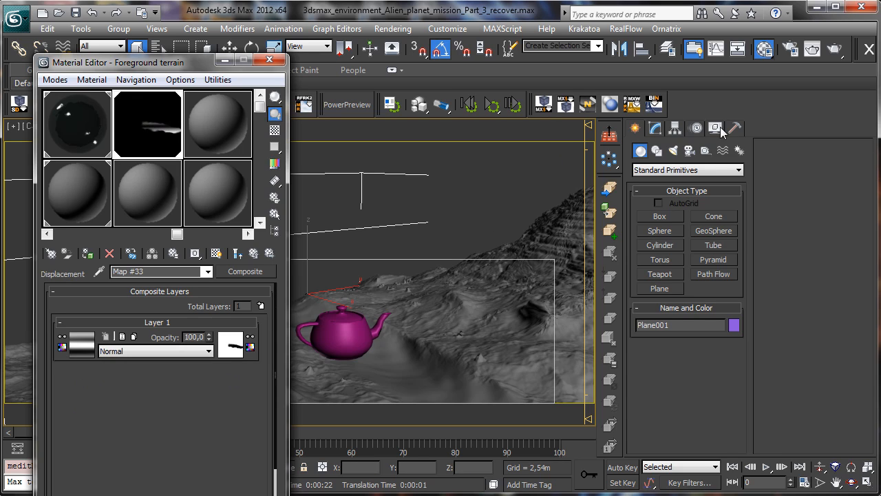
Step: Select the terrain plane and add a Displace modifier above its topmost UVW Map modifier
left_click(507, 284)
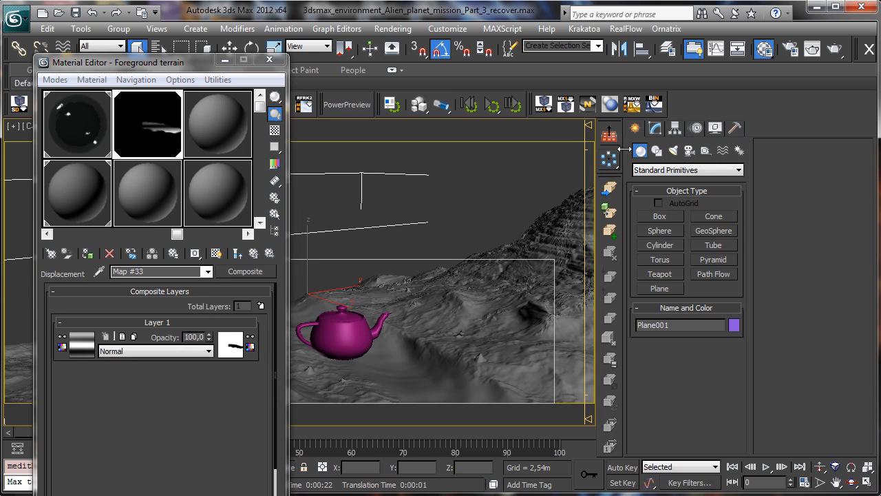
left_click(655, 128)
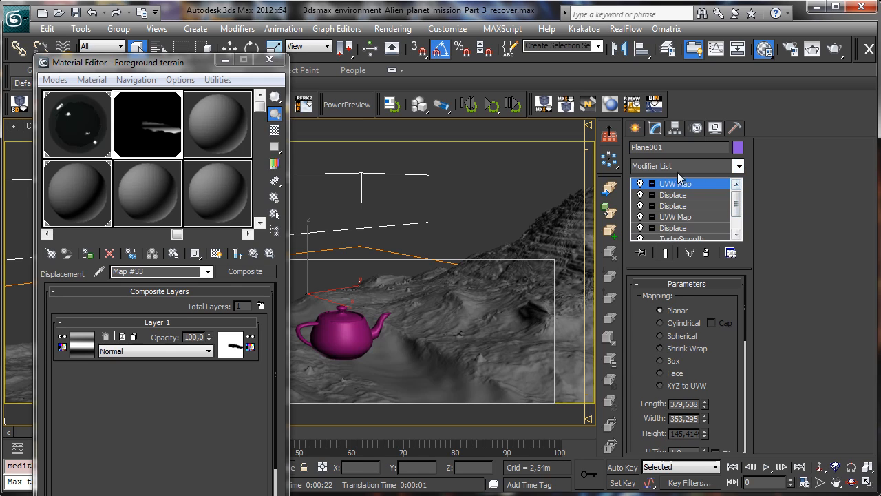
left_click(580, 224)
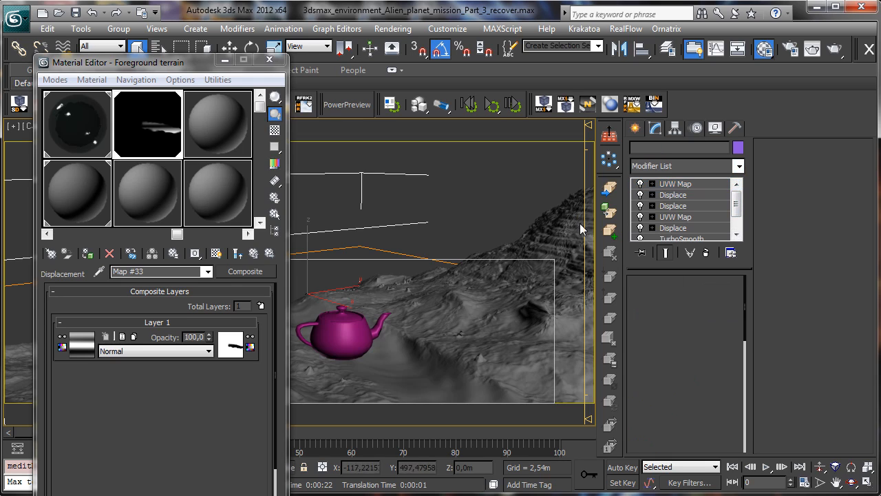
left_click(579, 223)
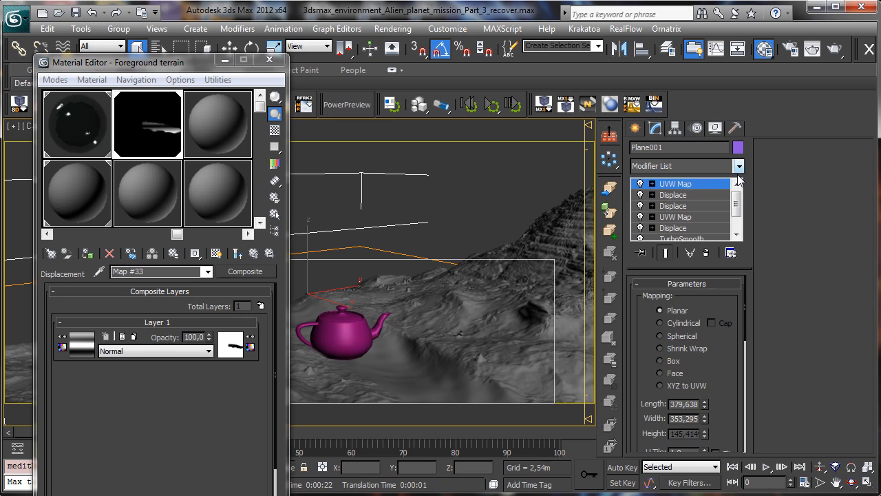
left_click_drag(728, 374, 717, 228)
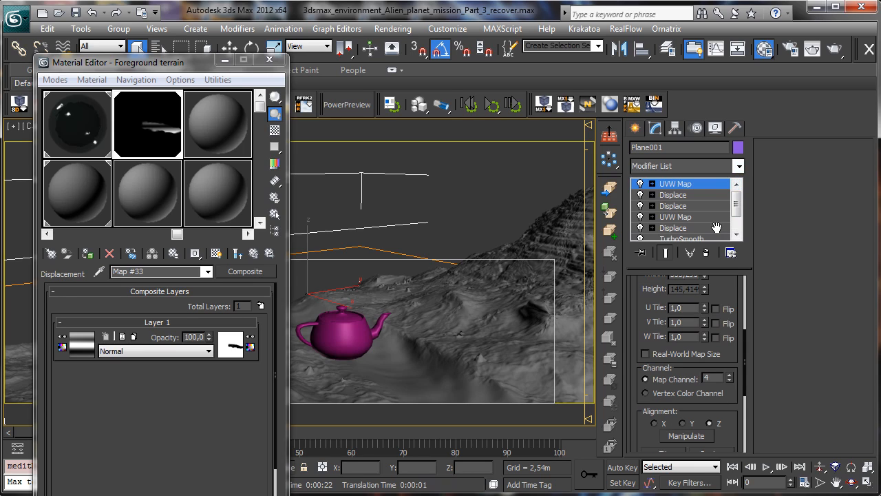
left_click(739, 167)
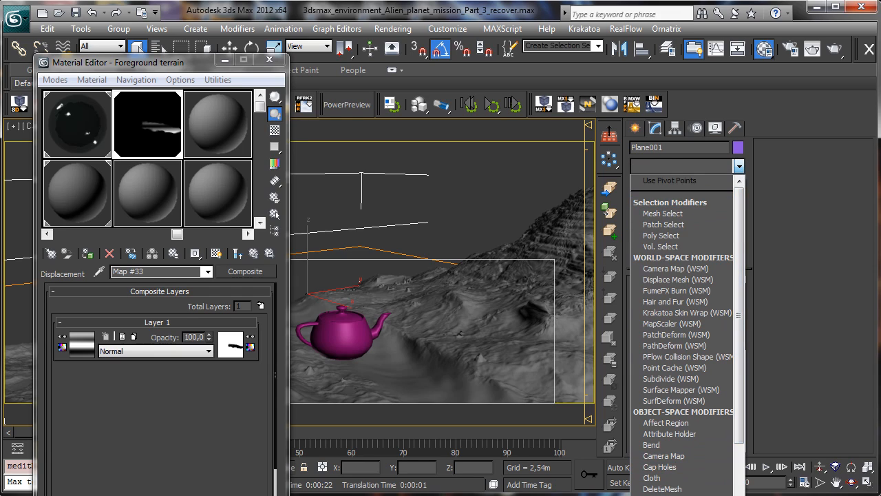
type("Displace")
key("Return")
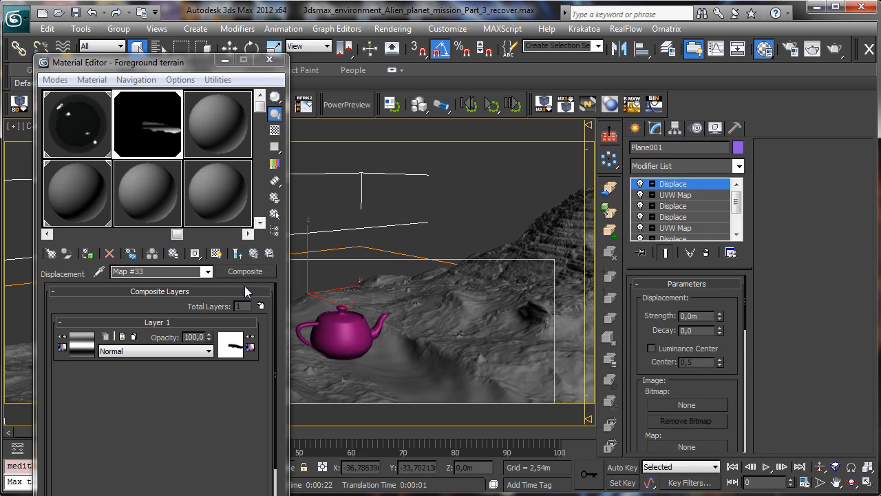
Step: Assign the displacement composite as an instance to the new Displace modifier's map and set the strength to 2 m
left_click_drag(246, 273, 686, 448)
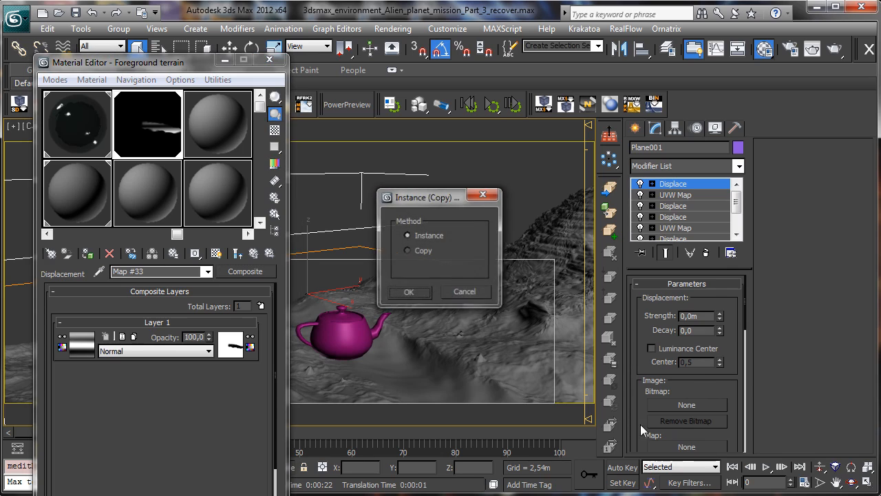
left_click(408, 292)
double_click(700, 315)
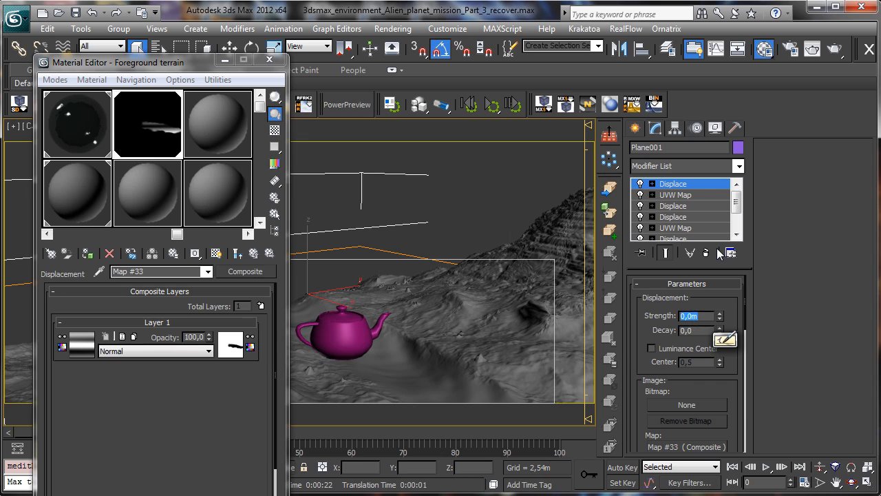
type("2")
key("Return")
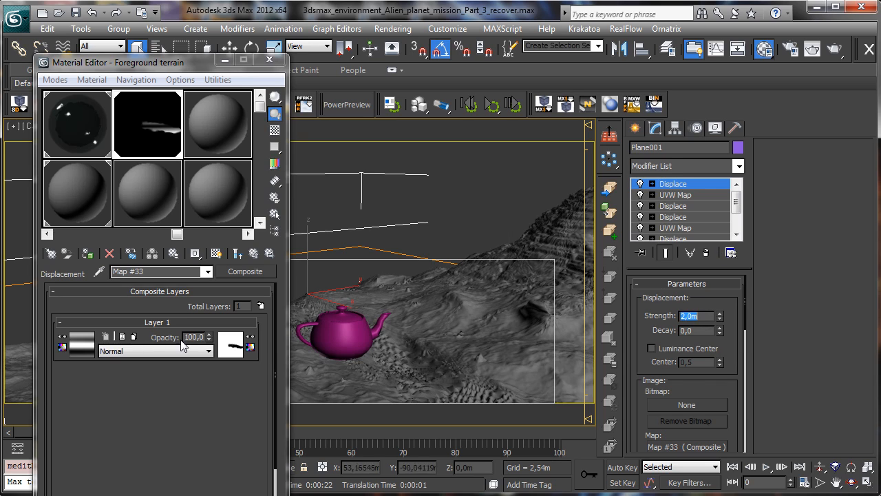
Step: Try a Y tiling of 1 and an X tiling of 10 on the displacement composite's Layer 1 noise
left_click(82, 343)
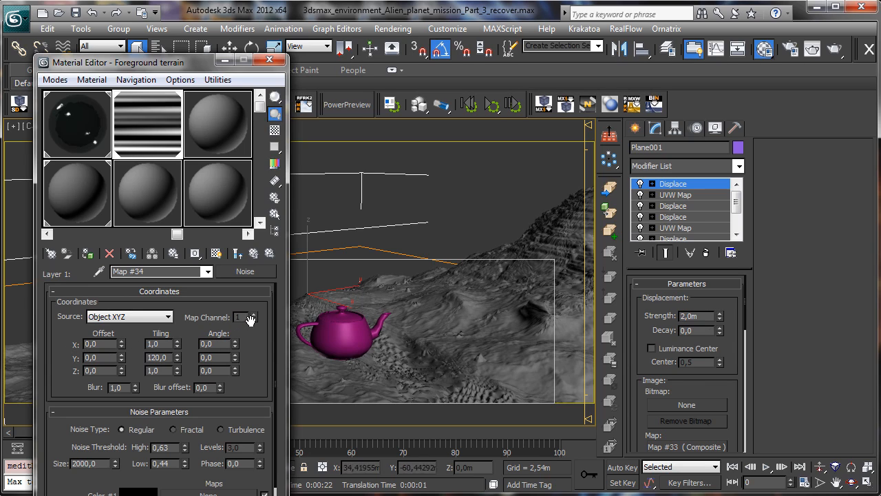
double_click(157, 357)
type("1")
key("Return")
double_click(154, 344)
type("10")
key("Return")
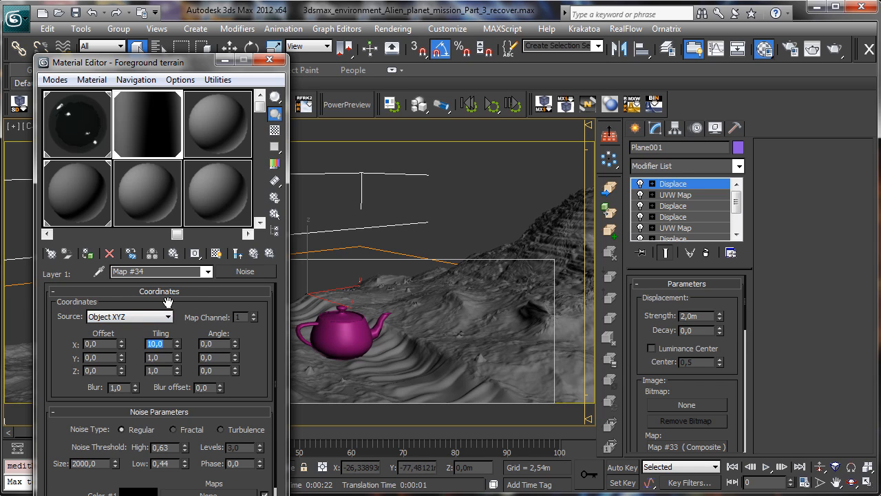
Step: Set the Layer 1 noise's X tiling to 1 and its Y tiling to 30, after trying Y values of 20 and 10
type("1")
key("Return")
key("Tab")
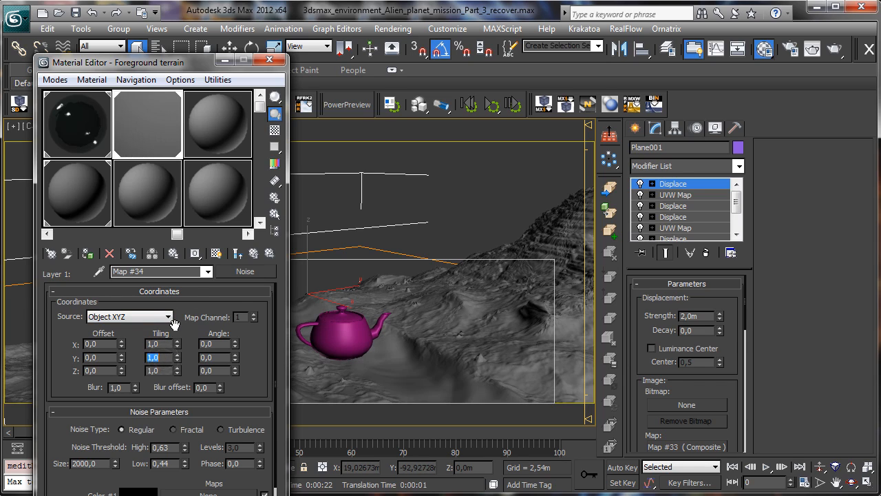
type("20")
key("Return")
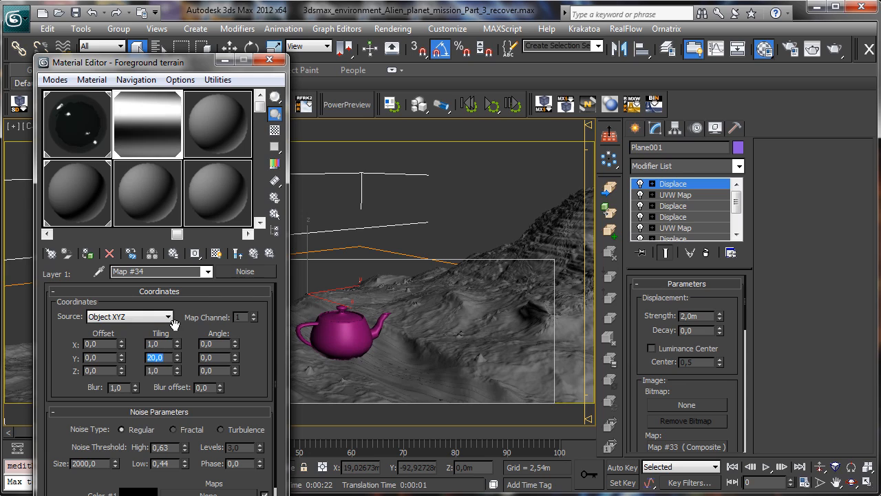
type("10")
key("Return")
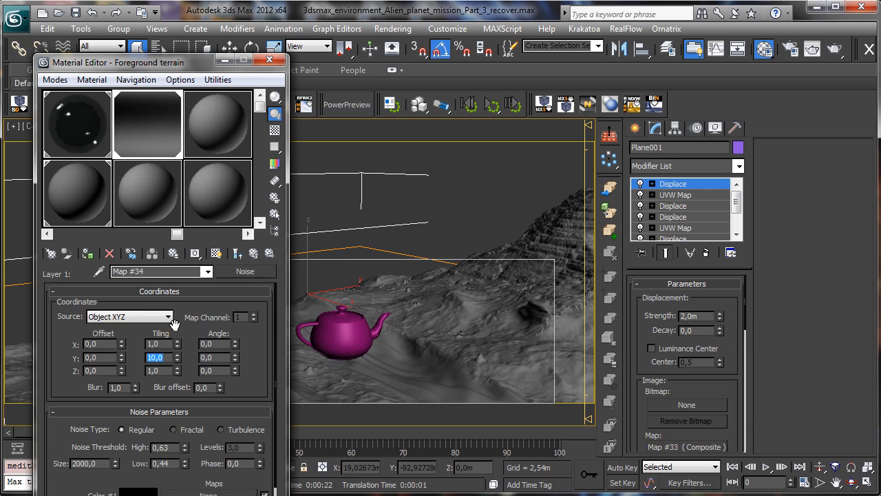
type("20")
key("Return")
type("30")
key("Return")
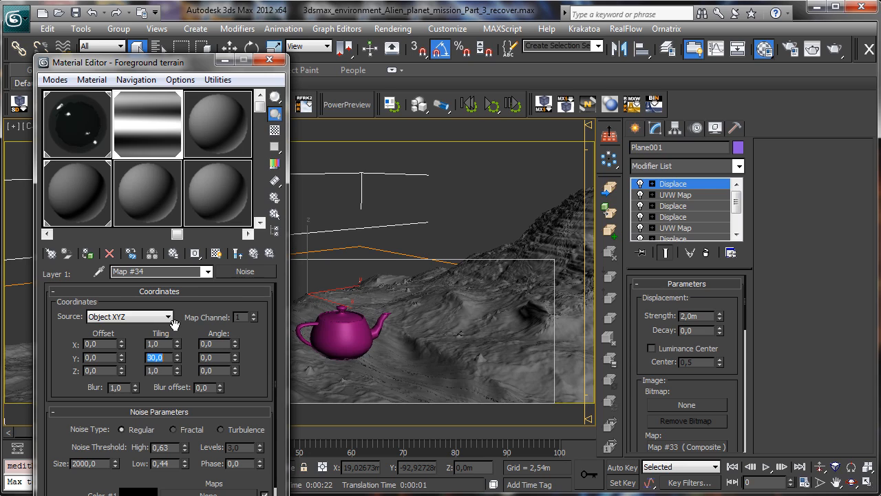
Step: Try a Displace modifier strength of 0.5 m, and settle on 1 m
double_click(704, 316)
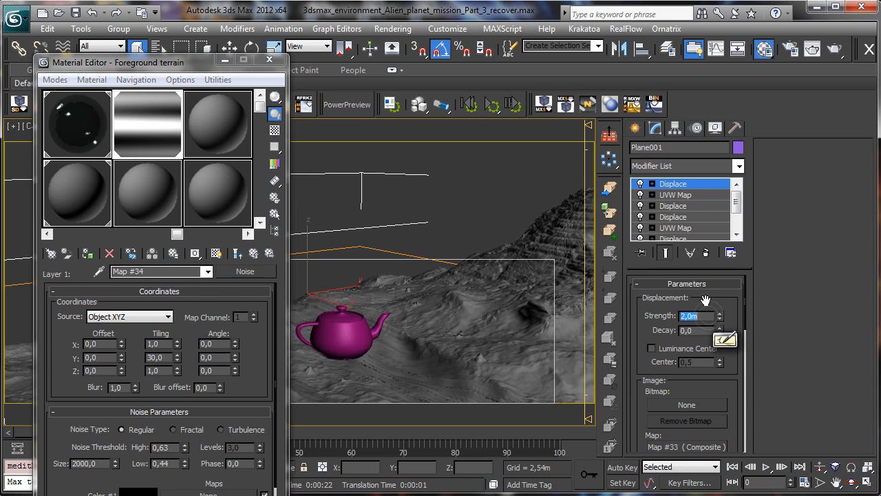
type("0,5")
key("Return")
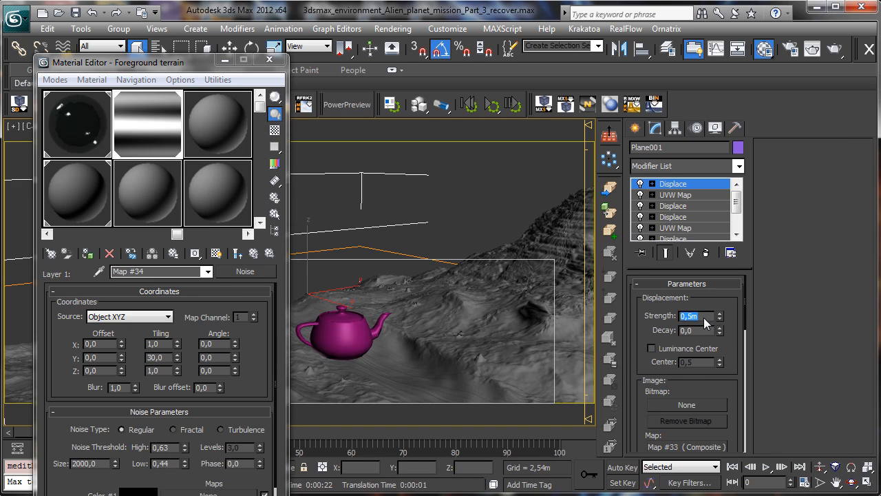
type("1")
key("Return")
Step: Try a blur of 4.19 on the Displace_mask_road.jpg layer mask, restore it to 1, and return to the displacement composite
left_click(253, 252)
left_click(236, 350)
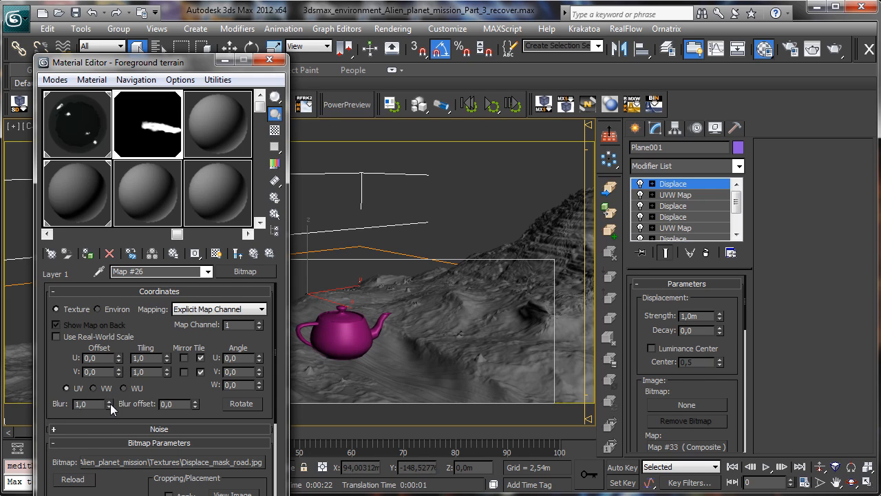
left_click_drag(110, 403, 111, 333)
double_click(92, 404)
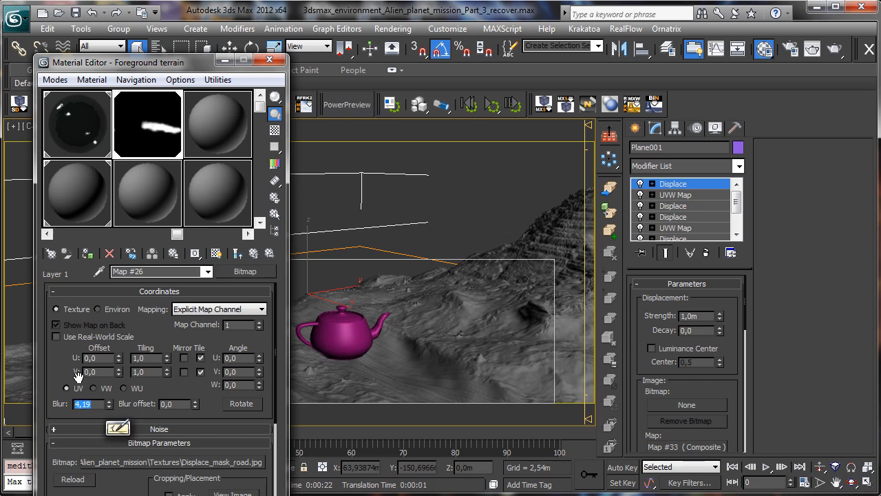
type("1")
key("Return")
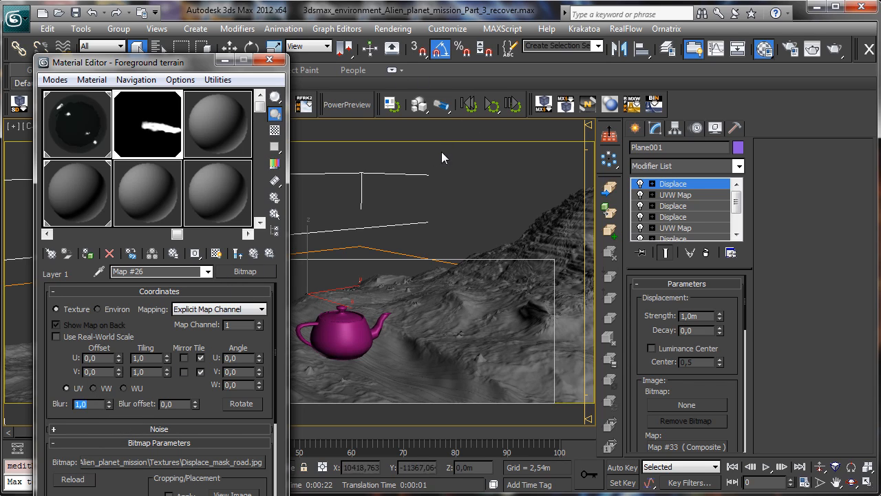
left_click(236, 253)
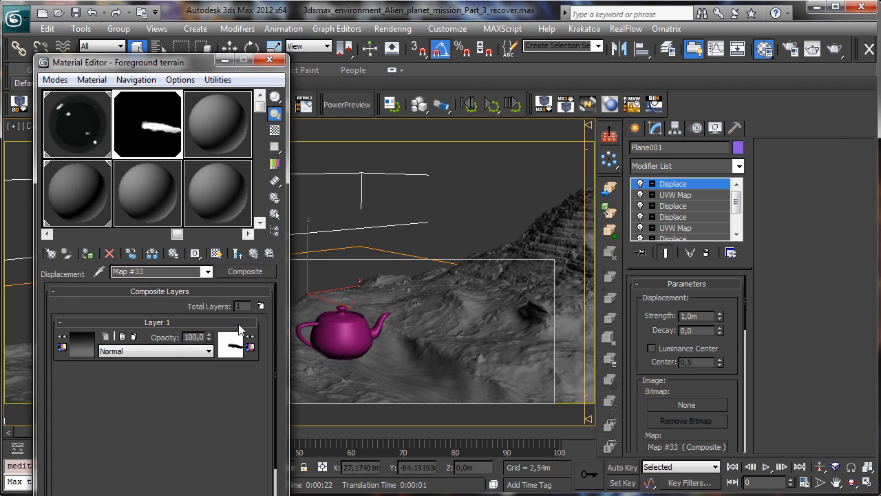
left_click(239, 345)
left_click(258, 272)
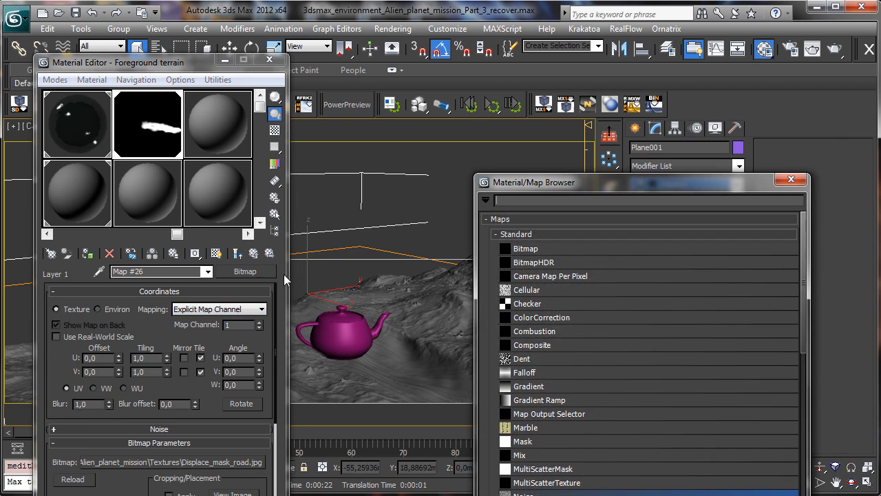
double_click(530, 443)
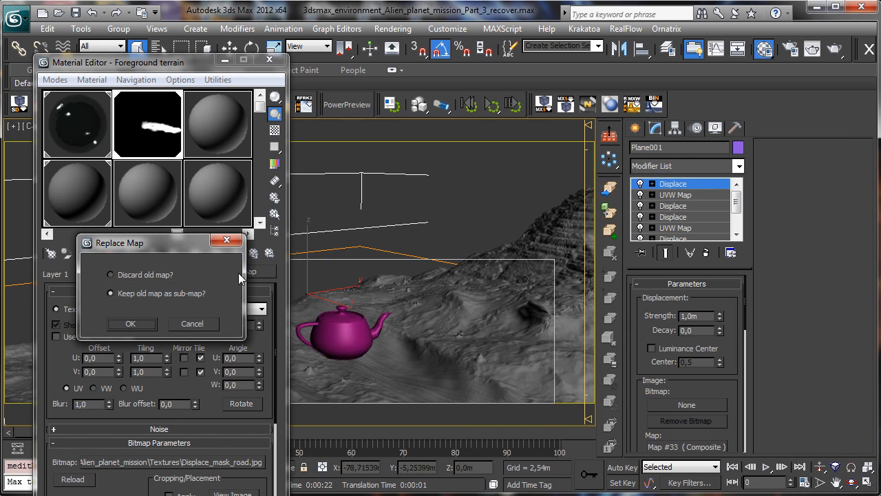
left_click(195, 324)
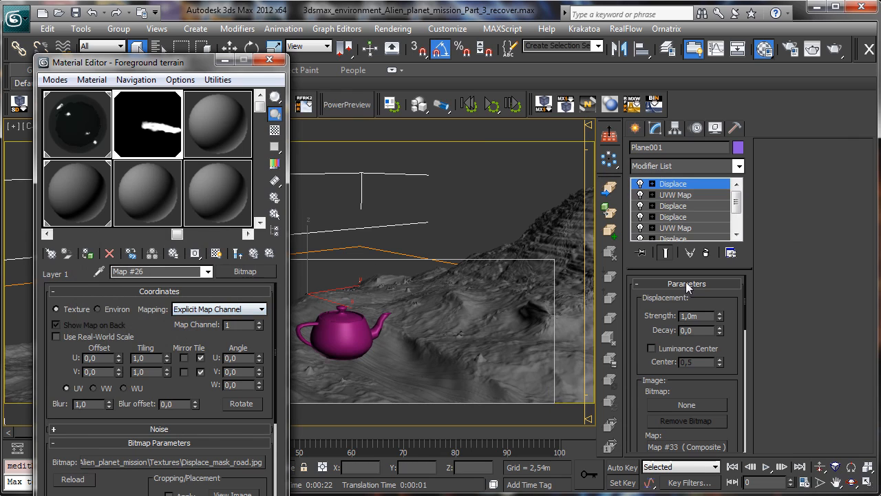
Step: Render the Camera002 region to check the masked ripples on the road, and put the render window away
left_click(833, 51)
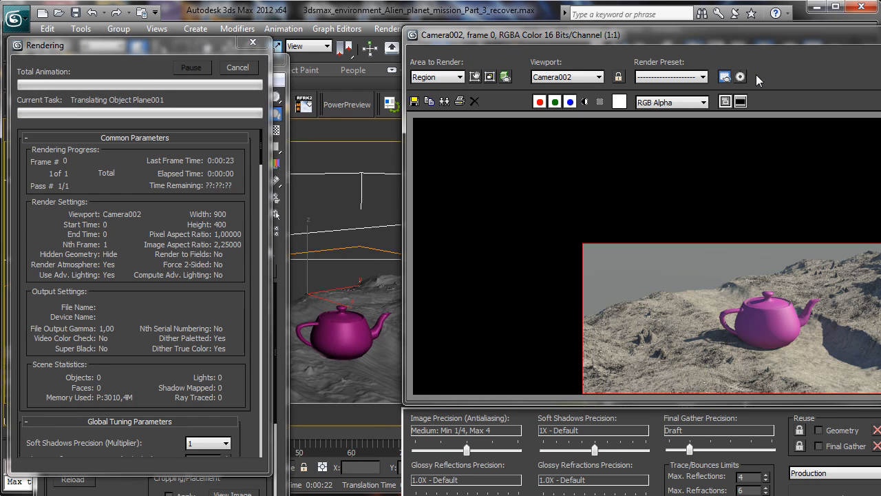
left_click_drag(688, 39, 551, 19)
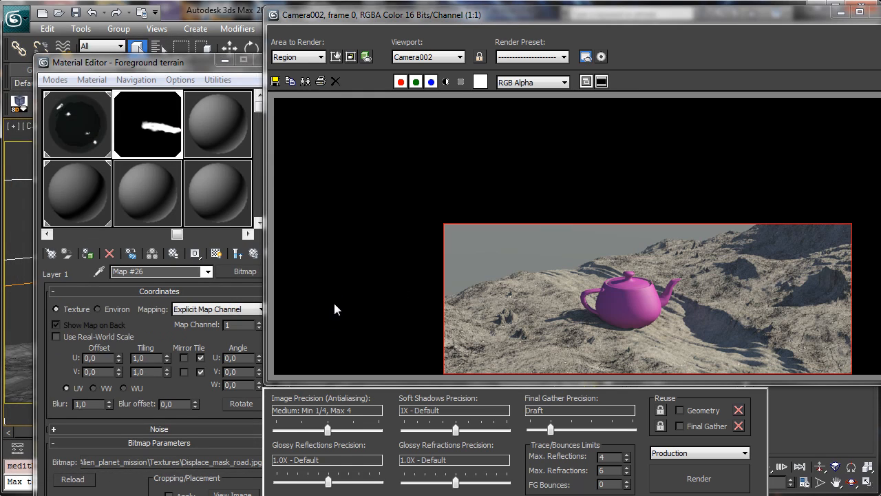
left_click(154, 326)
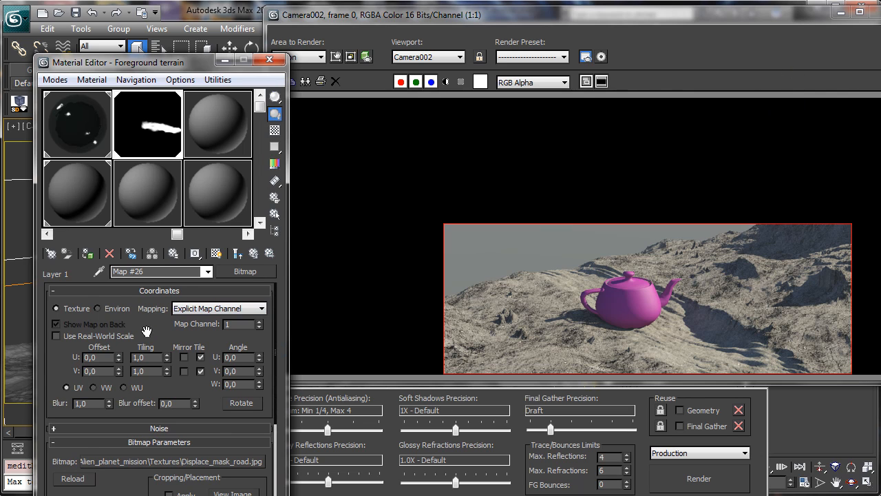
left_click(838, 12)
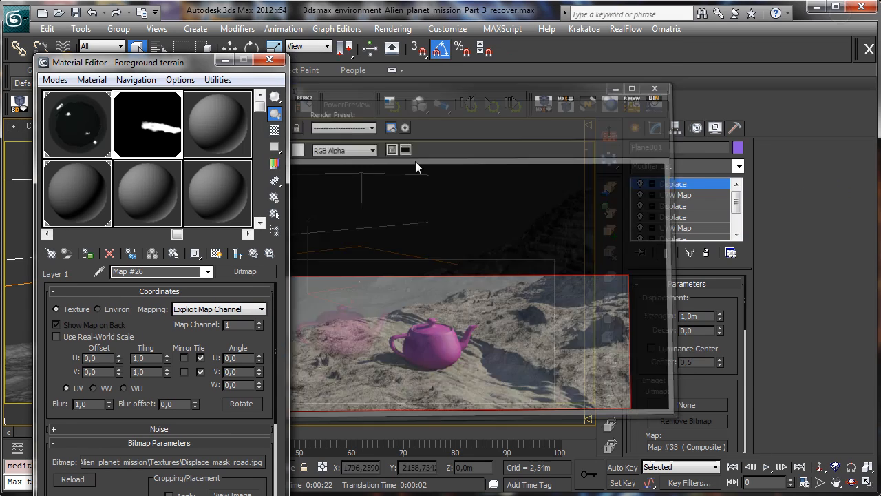
Step: Set the Y tiling of the displacement composite's Layer 1 noise to 60
left_click(236, 253)
left_click(84, 344)
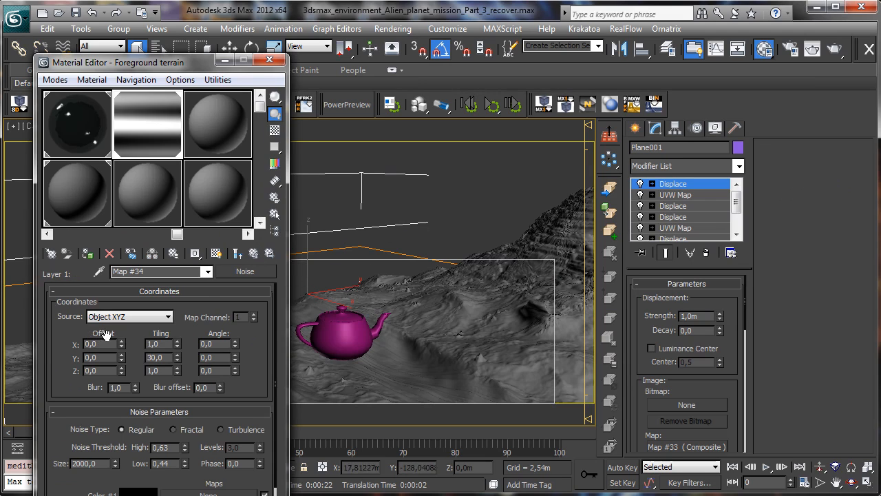
double_click(165, 357)
type("60")
key("Return")
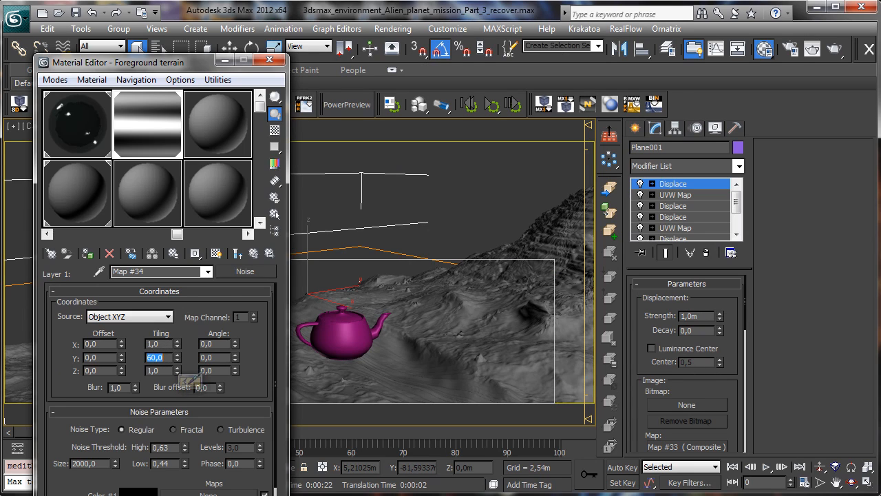
Step: Try a Displace modifier strength of 0.5 m, and settle on 0.3 m
double_click(685, 316)
type("0")
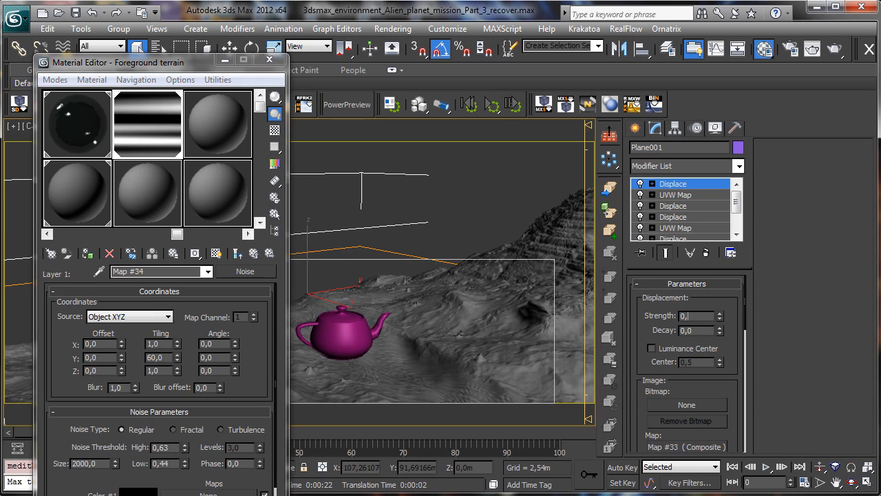
type(",5")
key("Return")
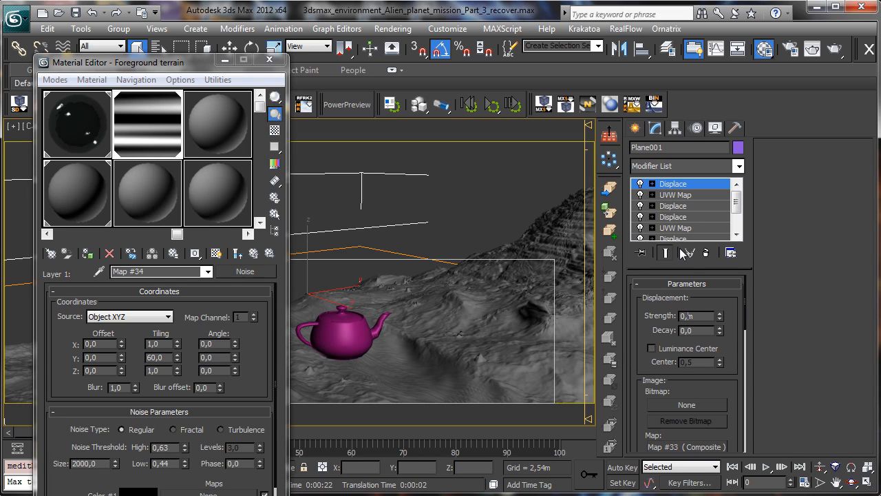
type("3")
key("Return")
Step: Return to the Foreground terrain material and turn off its Displacement map
left_click(253, 254)
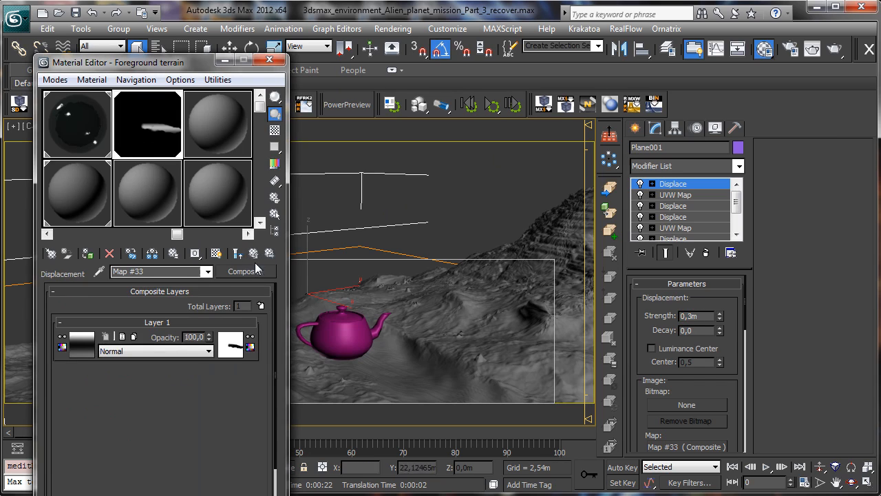
left_click(237, 254)
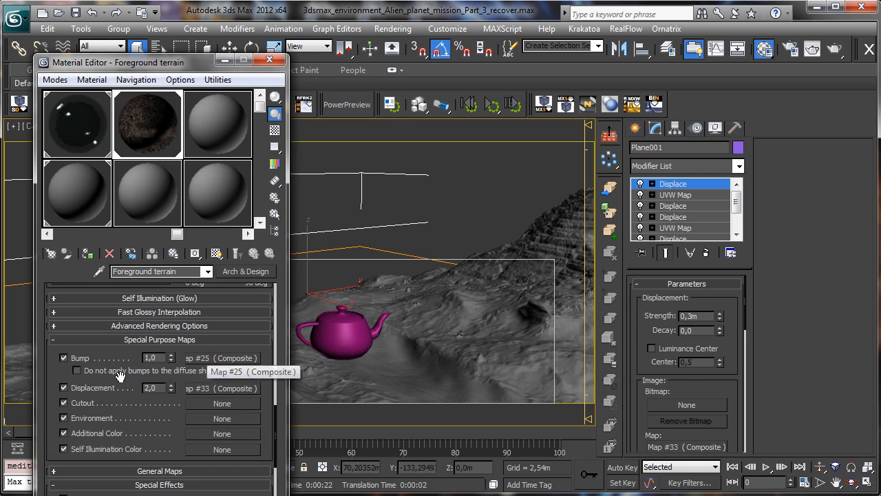
left_click(91, 390)
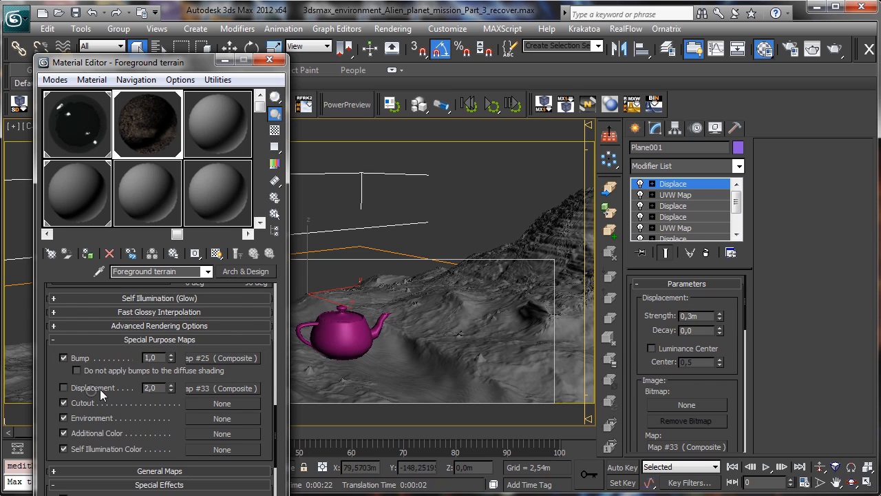
Step: Set the bump composite's Layer 3 opacity to 20 and return to the Foreground terrain material
left_click(211, 359)
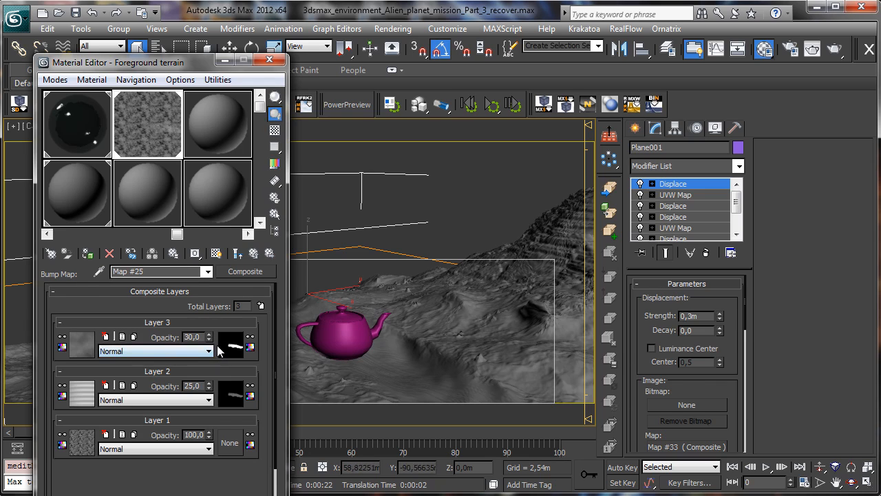
double_click(196, 338)
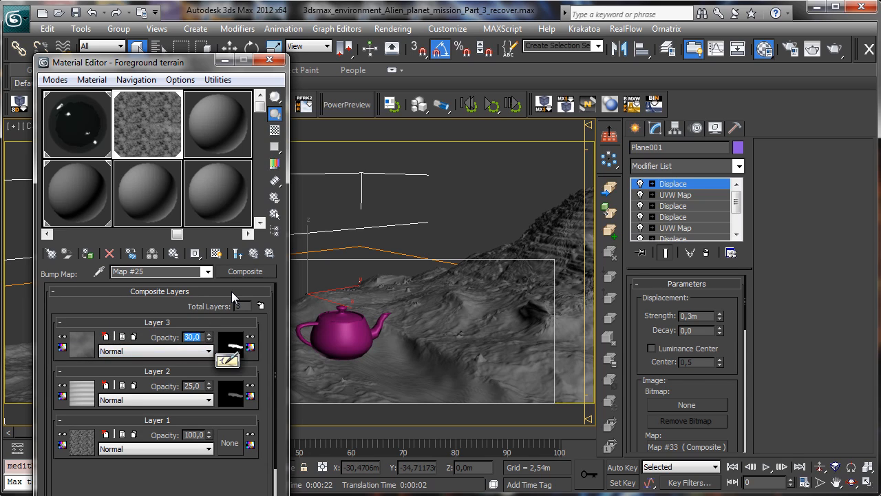
type("20")
key("Return")
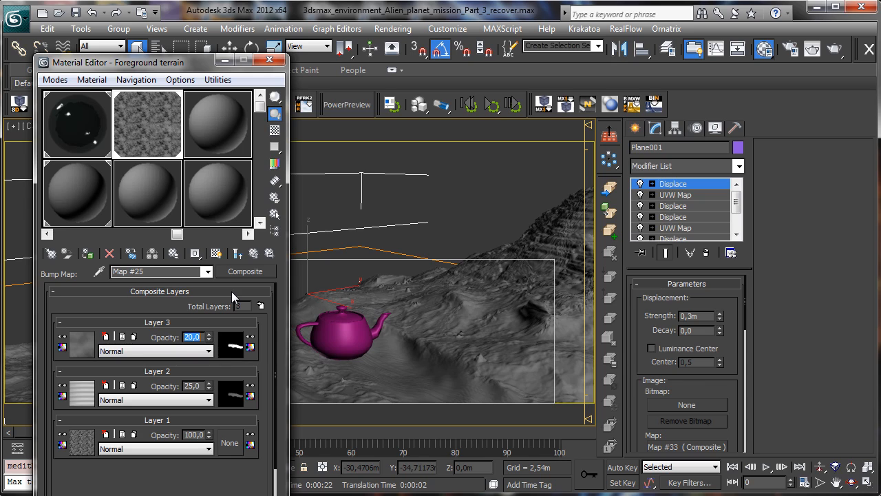
left_click(253, 253)
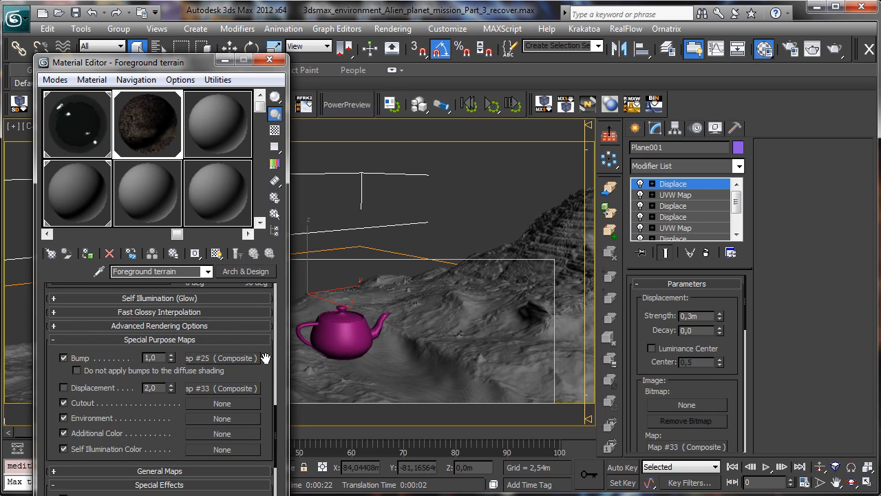
Step: Add a third layer to the diffuse color composite and place a copy of Layer 2's sand texture in it
scroll(262, 360, "up", 5)
scroll(179, 343, "up", 5)
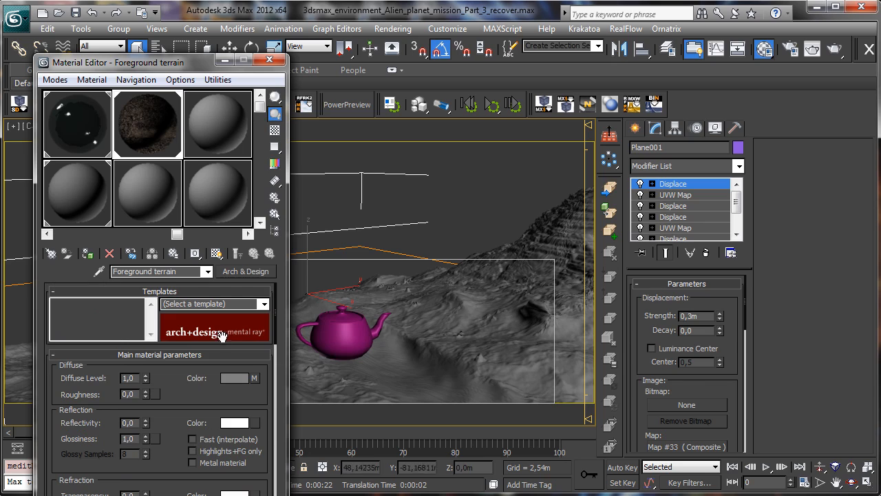
left_click(252, 377)
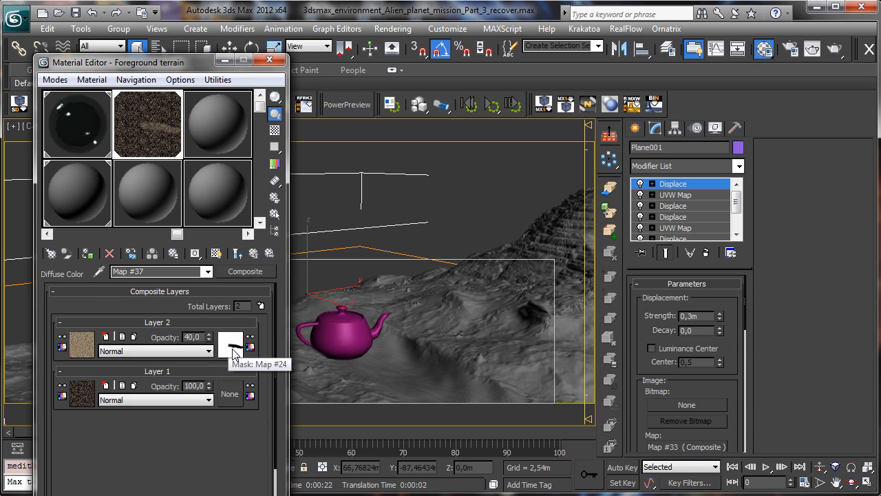
left_click(261, 305)
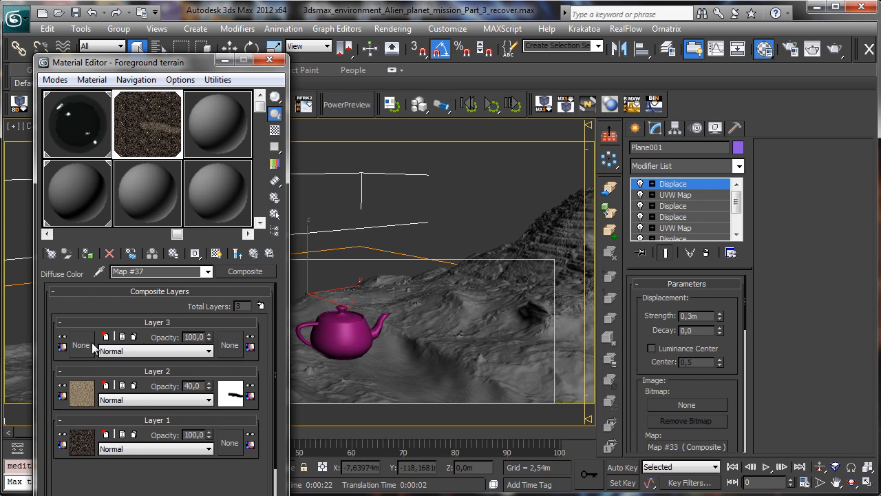
left_click_drag(91, 342, 89, 344)
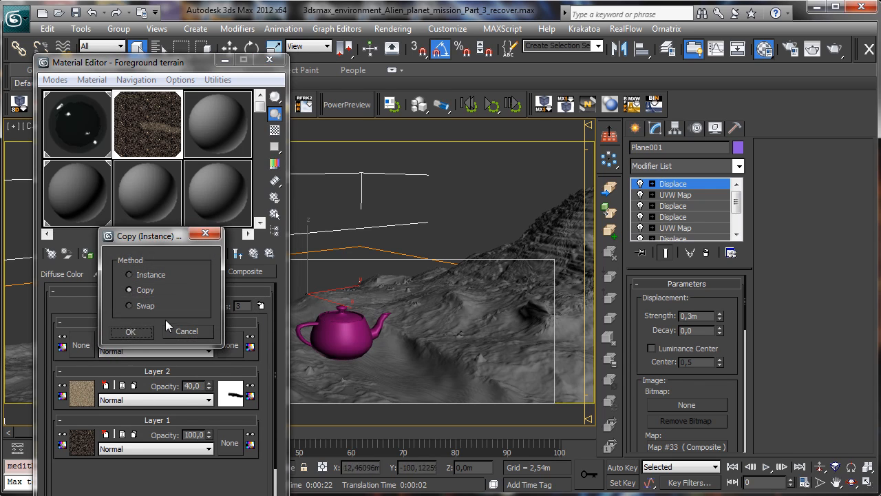
left_click(129, 335)
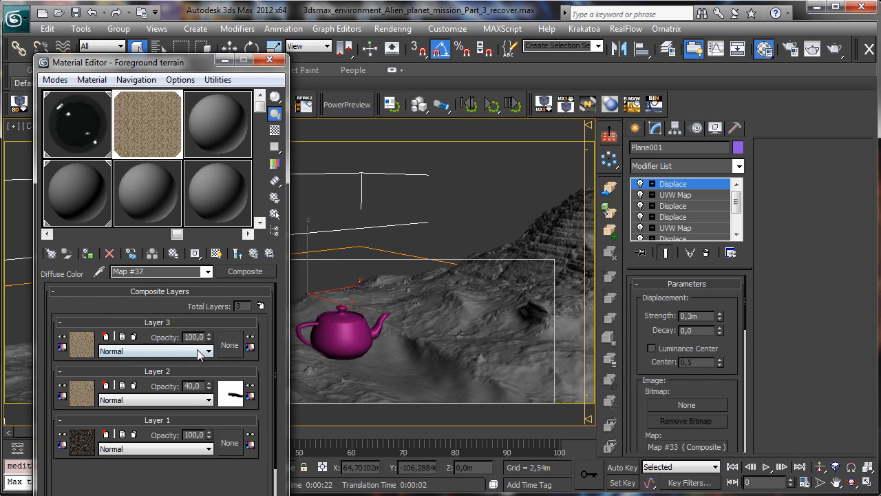
Step: Copy Layer 2's road mask to the diffuse composite's Layer 3 and turn off Invert in the copied bitmap's output
left_click_drag(238, 394, 235, 356)
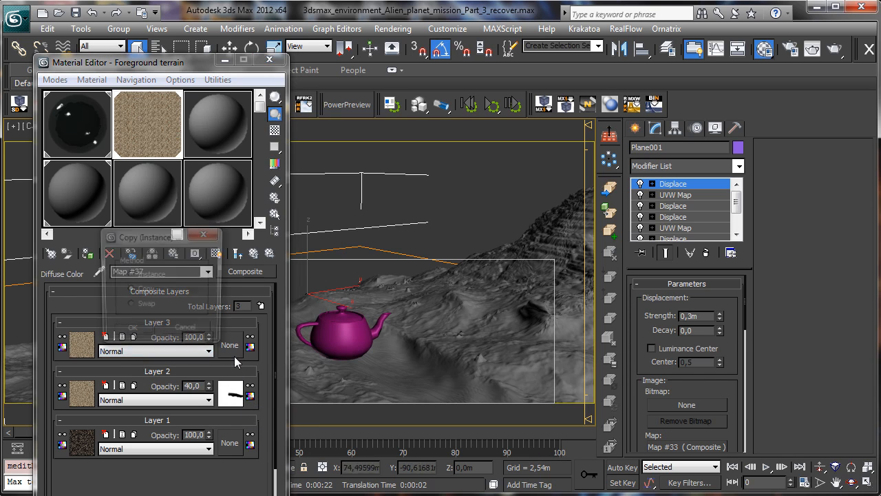
left_click(131, 332)
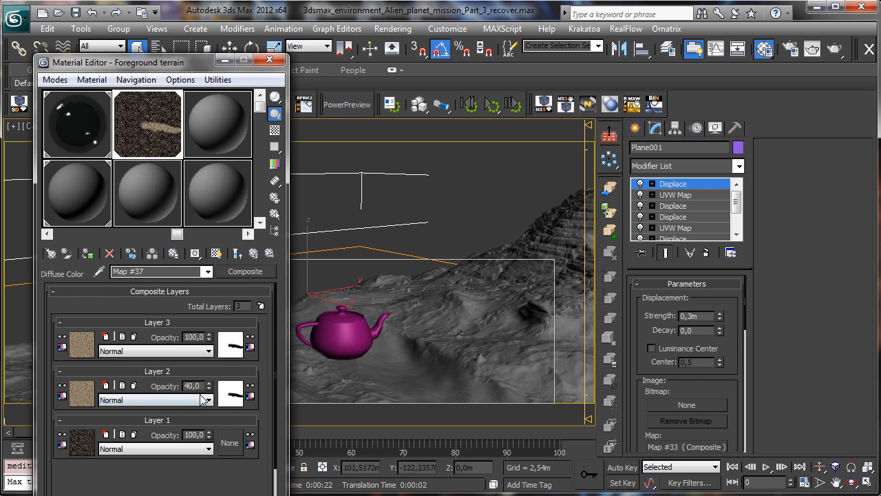
left_click(237, 349)
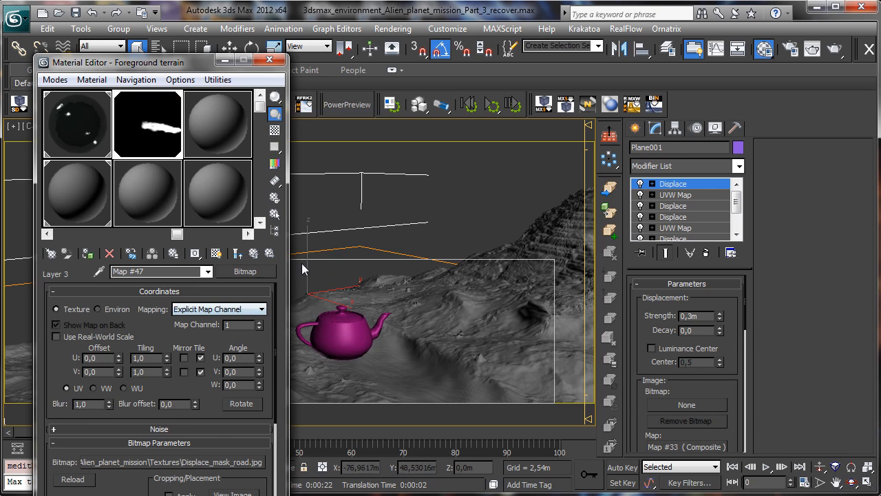
scroll(121, 488, "down", 5)
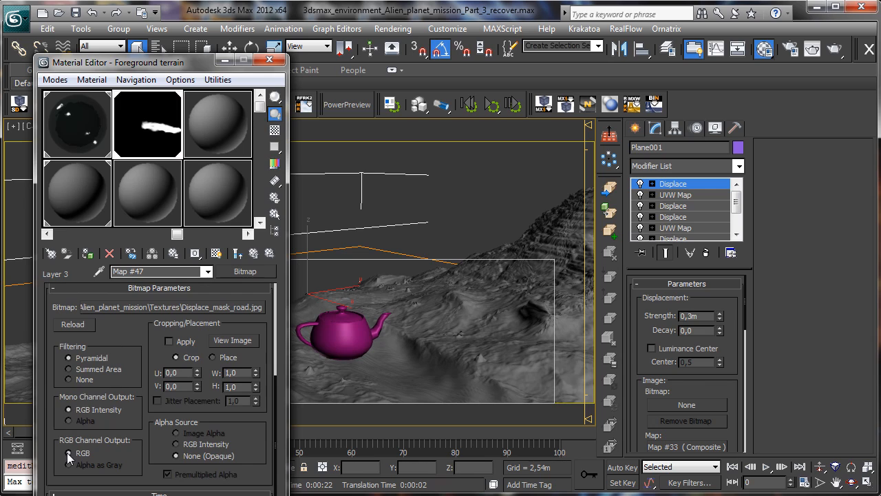
scroll(80, 411, "down", 5)
left_click(71, 309)
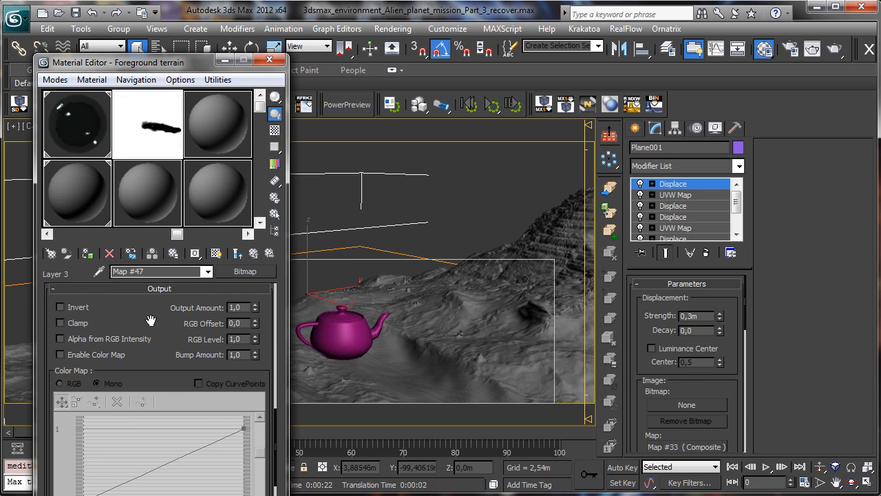
Step: Wrap the Layer 3 mask bitmap in a Mask map, keeping the old map as a sub-map
left_click_drag(152, 317, 155, 461)
left_click(247, 271)
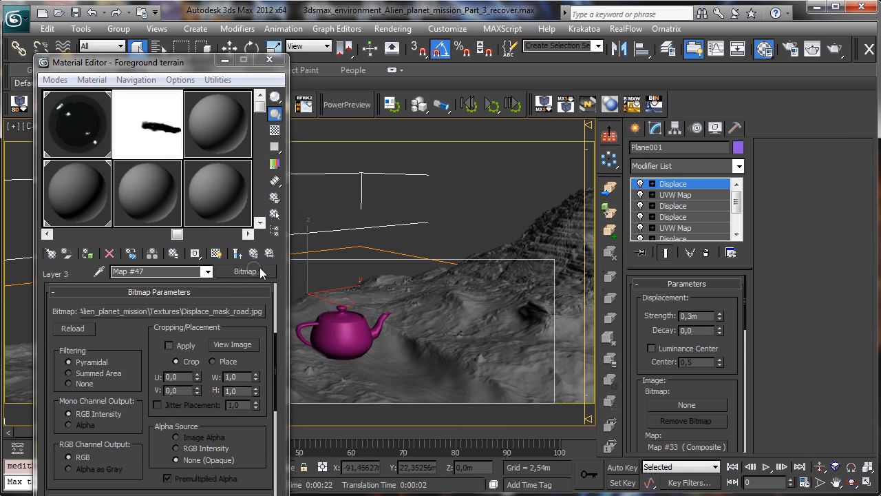
left_click_drag(549, 181, 425, 29)
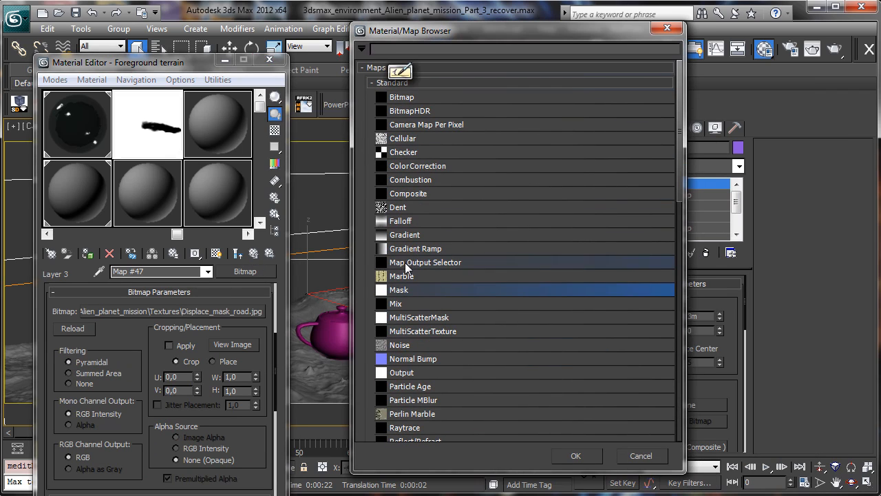
double_click(399, 292)
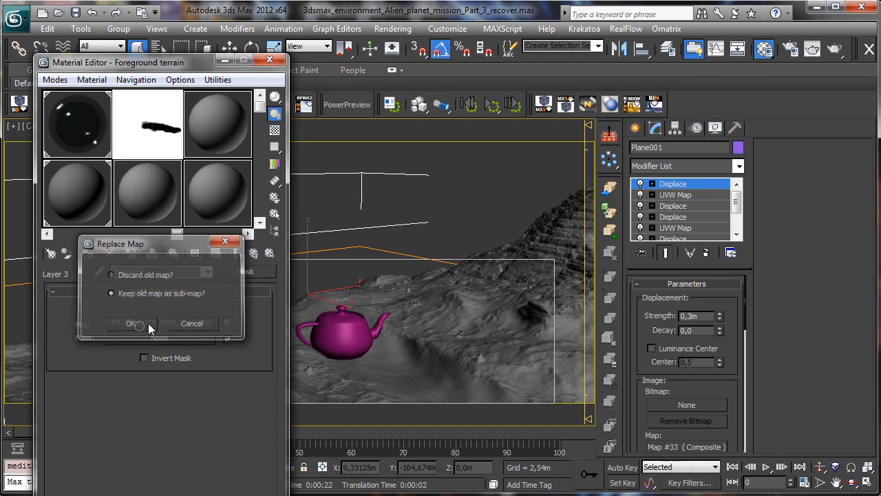
left_click(130, 323)
Step: Assign a Noise map of size 2000 as the mask inside the Layer 3 Mask map, and return to the Mask map
left_click(159, 338)
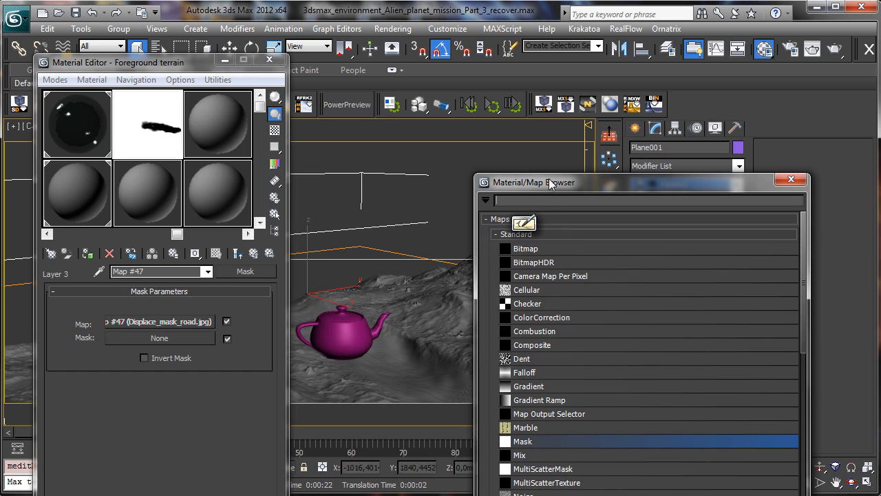
left_click_drag(549, 182, 382, 38)
double_click(338, 363)
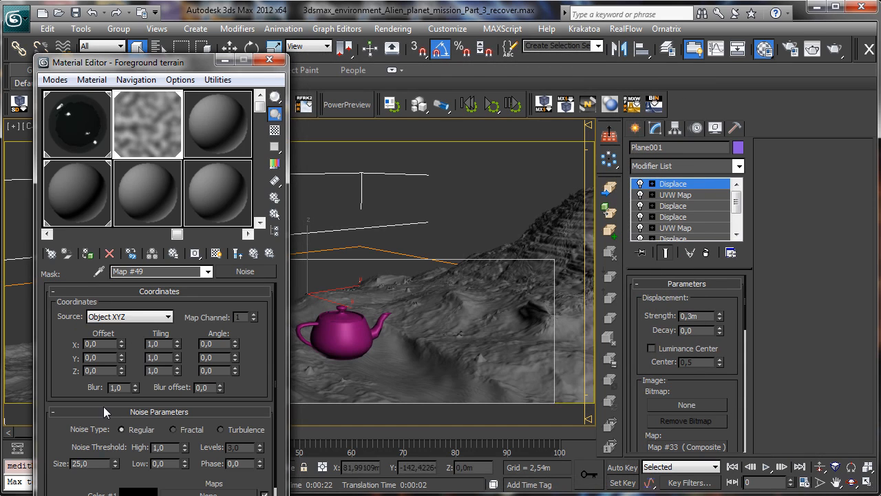
double_click(84, 463)
type("2000")
key("Return")
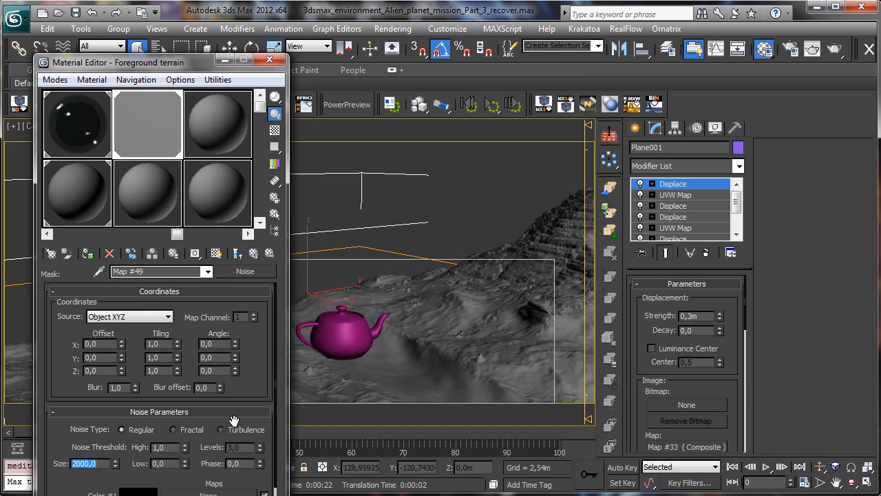
left_click(254, 253)
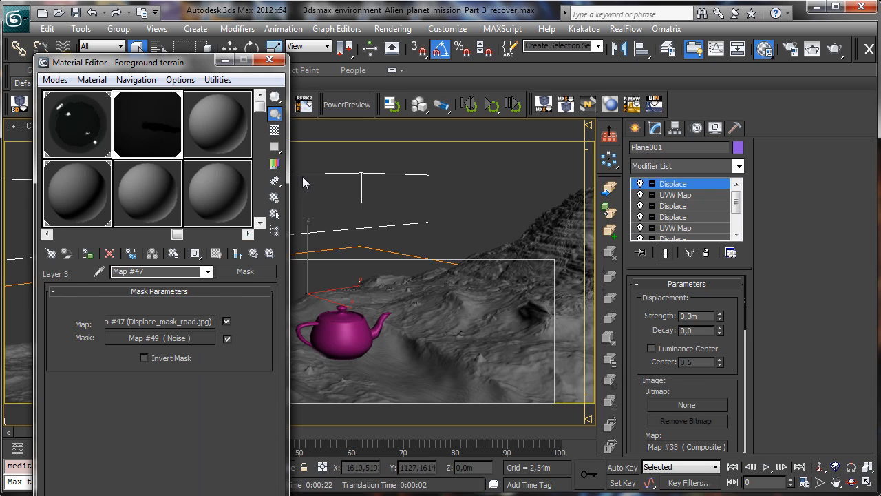
Step: Return from the Layer 3 mask to the diffuse composite and render the Camera002 region to check the new layer
left_click(254, 253)
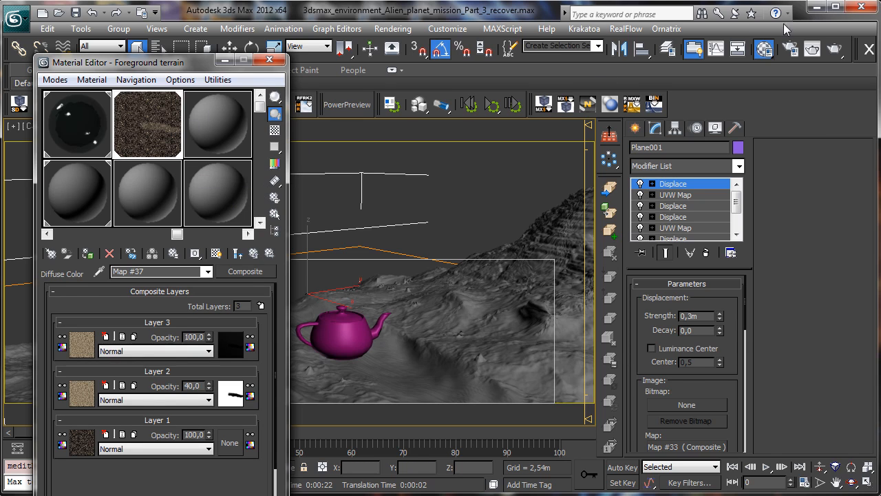
left_click(833, 47)
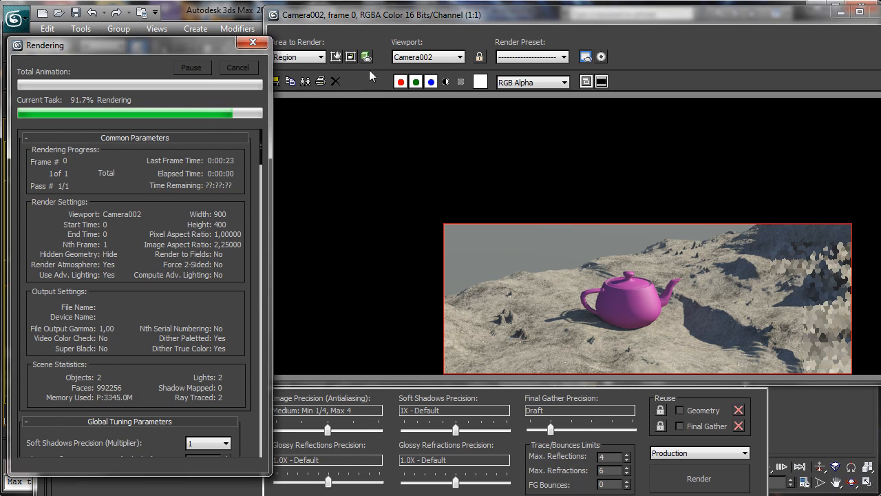
left_click(841, 11)
Step: Open the Sand_01 substance behind Layer 3's texture and set its Saturation to 1,0
left_click(82, 344)
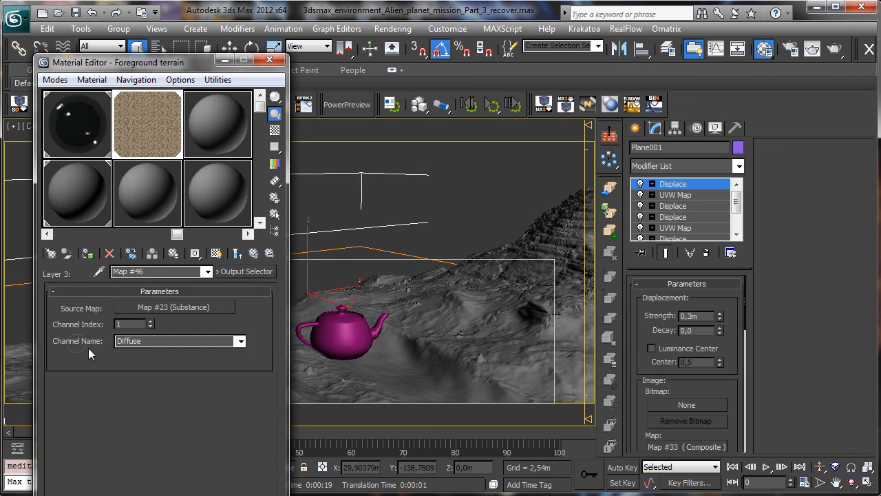
left_click(165, 306)
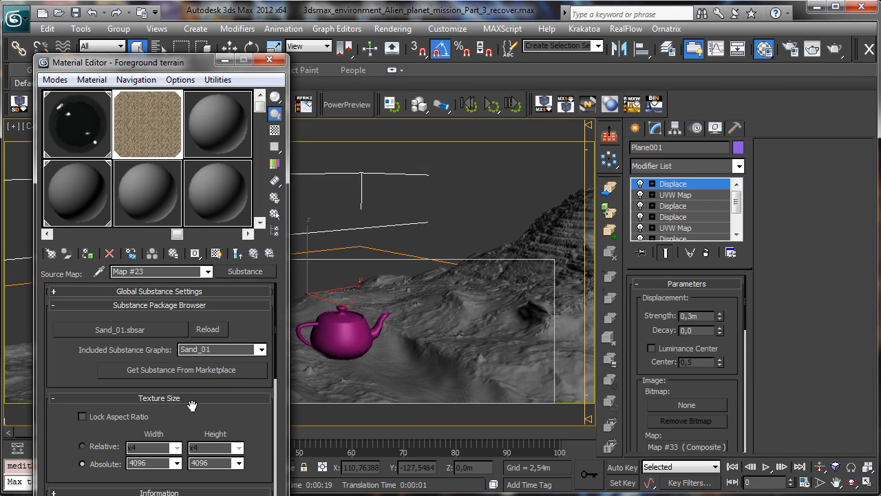
scroll(241, 337, "down", 8)
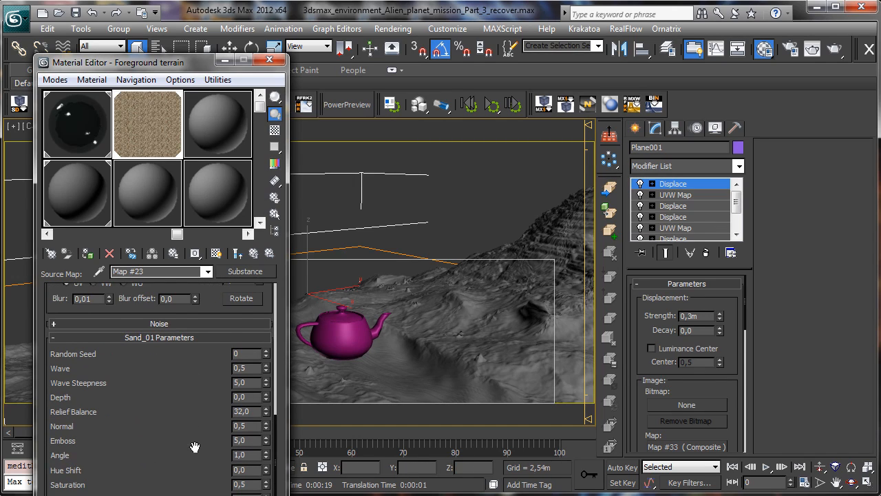
scroll(194, 447, "down", 1)
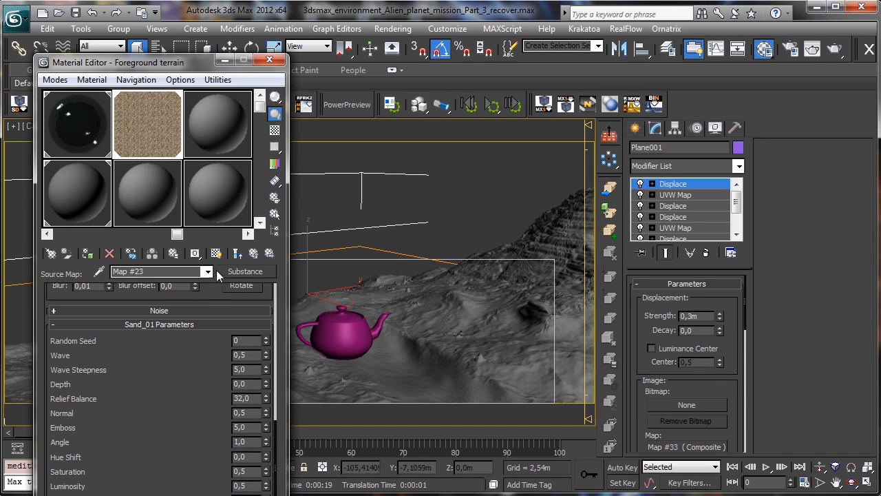
left_click(265, 468)
mouse_move(271, 259)
left_mouse_down()
mouse_move(232, 453)
mouse_move(251, 466)
left_mouse_up()
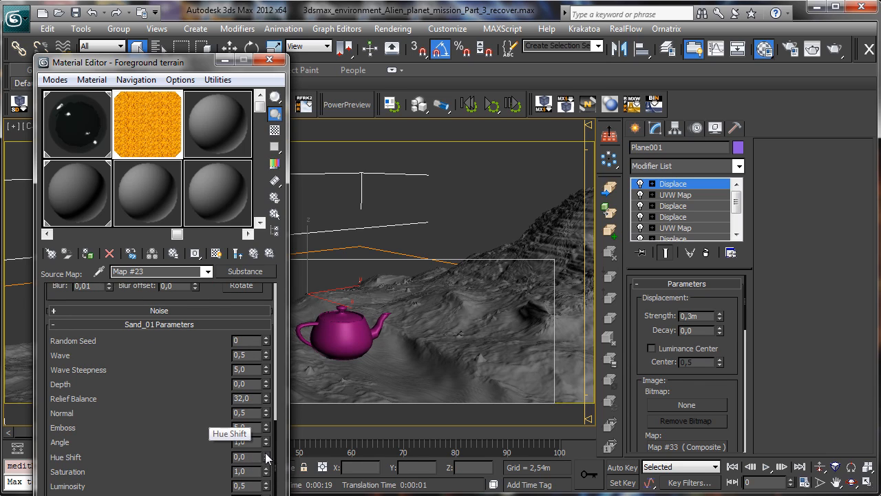
Step: Try a Hue Shift of 1,0 on the Sand_01 substance and undo it
left_click(267, 455)
left_click_drag(262, 407, 258, 403)
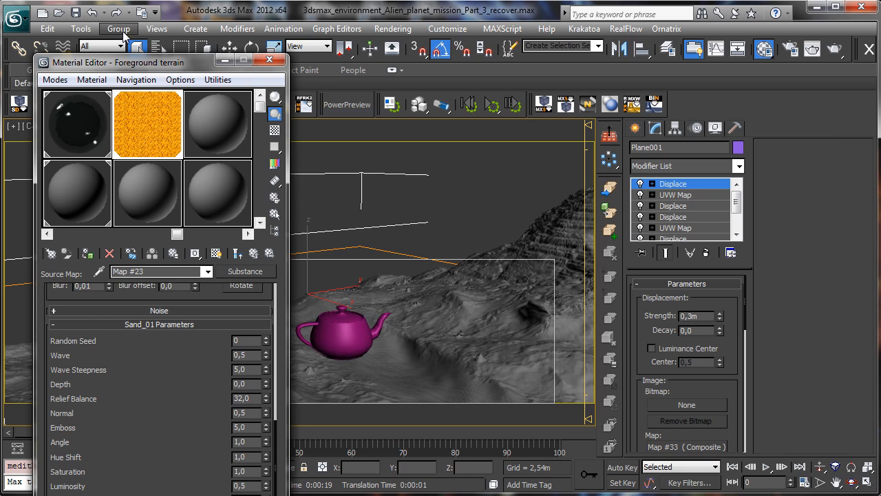
left_click(91, 13)
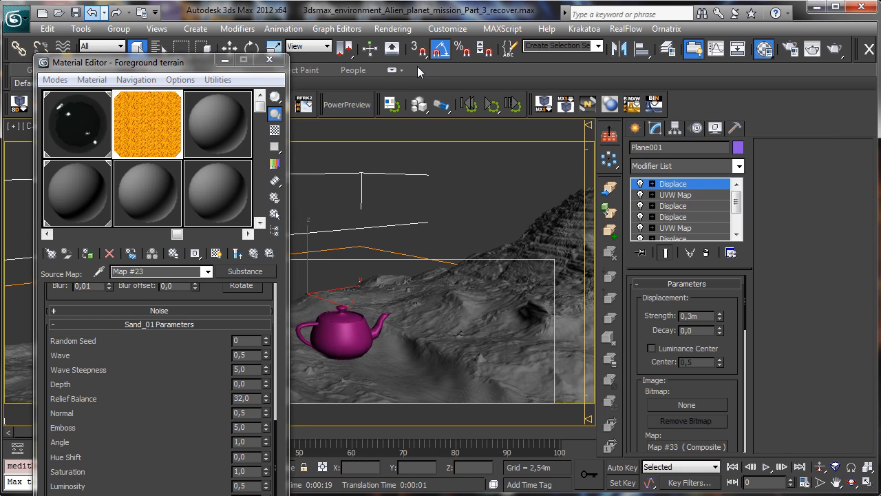
Step: Render the Camera002 region to check the saturated sand, and return to the diffuse composite layers
left_click(835, 49)
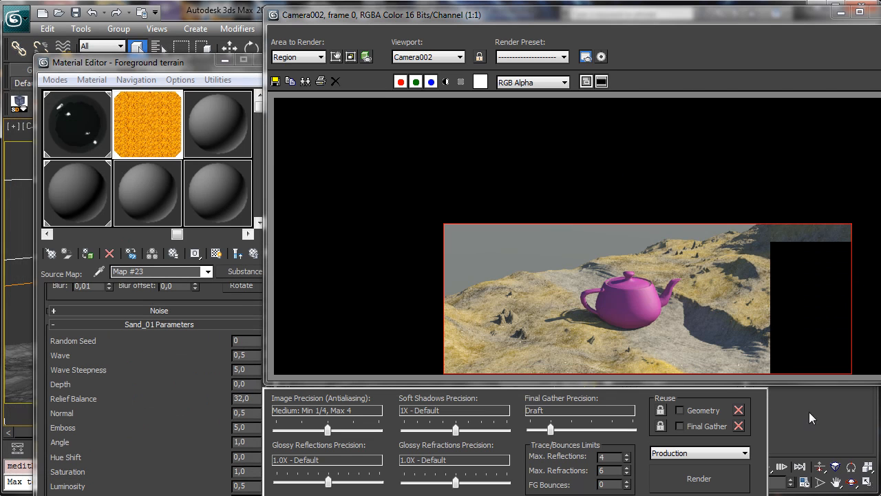
left_click(840, 13)
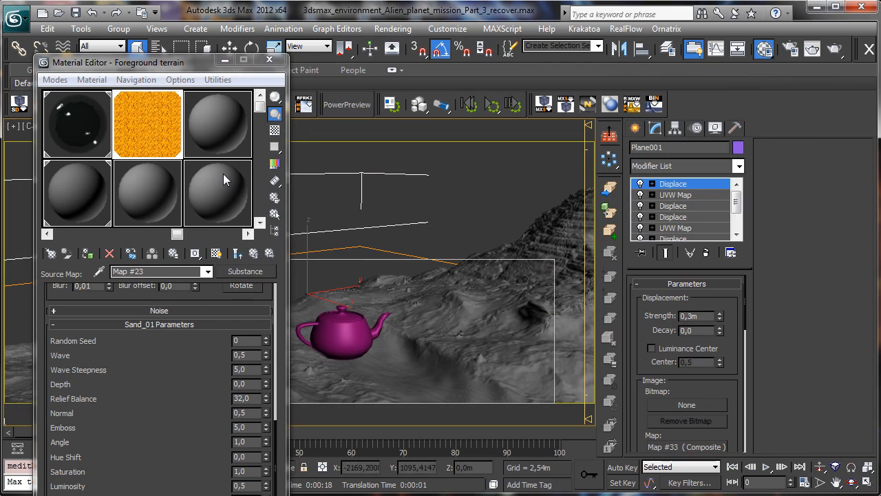
left_click(253, 254)
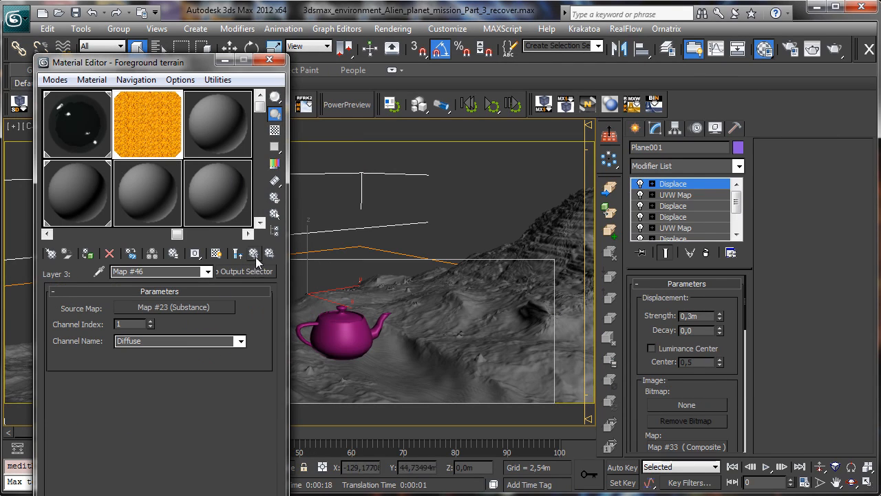
left_click(252, 255)
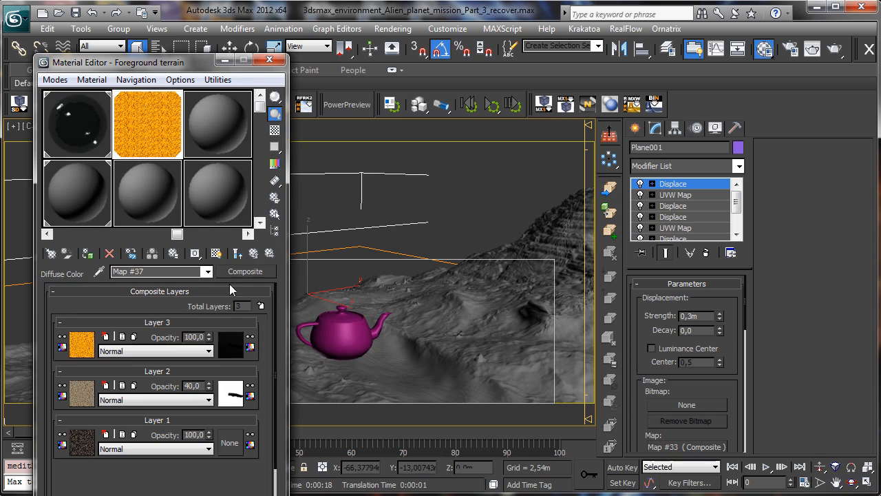
Step: Open the Noise map inside Layer 3's mask and swap its two colors
left_click(234, 343)
left_click(187, 331)
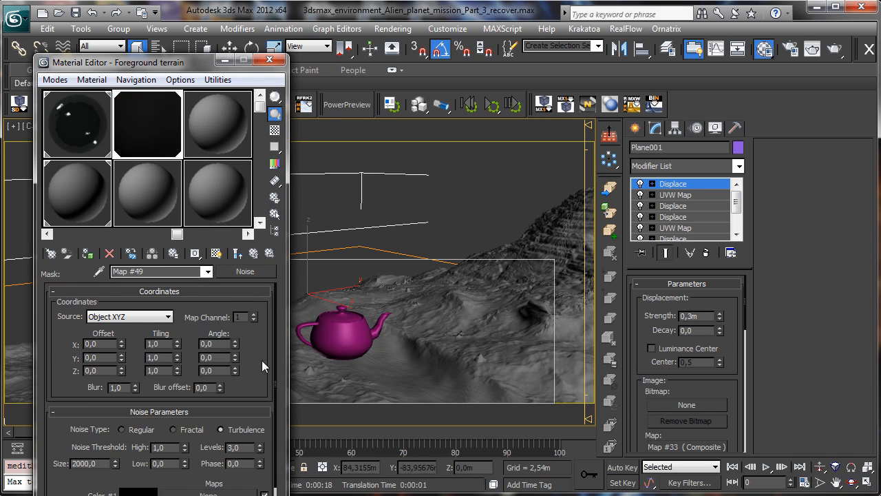
scroll(261, 360, "down", 1)
left_click(67, 471)
Step: Set the noise Size to 50 for previewing the pattern and lower its High threshold to 0,205
double_click(104, 429)
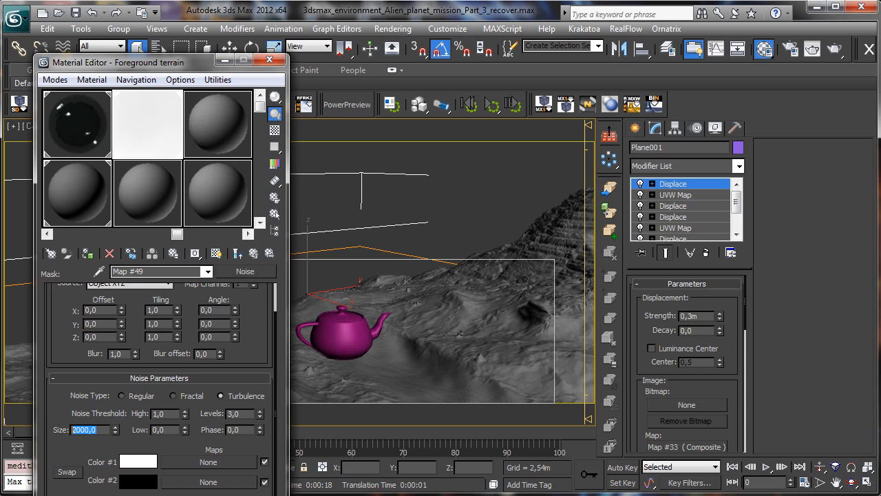
type("50")
key("Return")
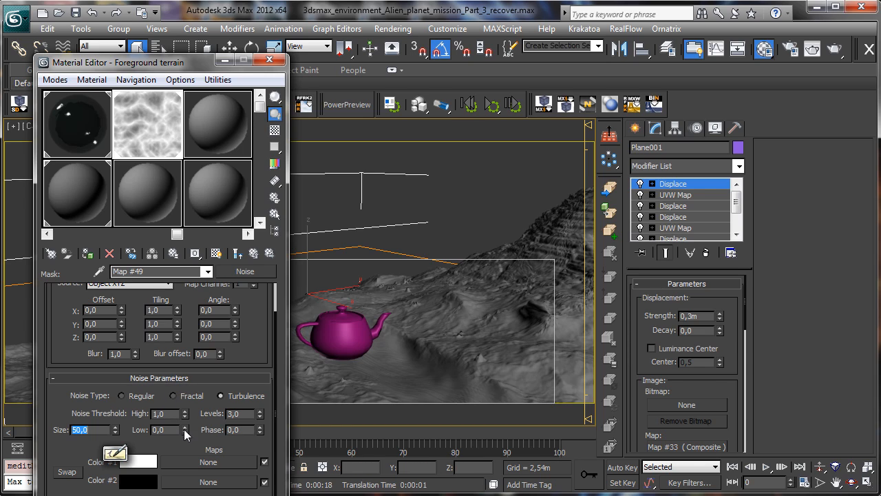
left_click_drag(185, 427, 185, 449)
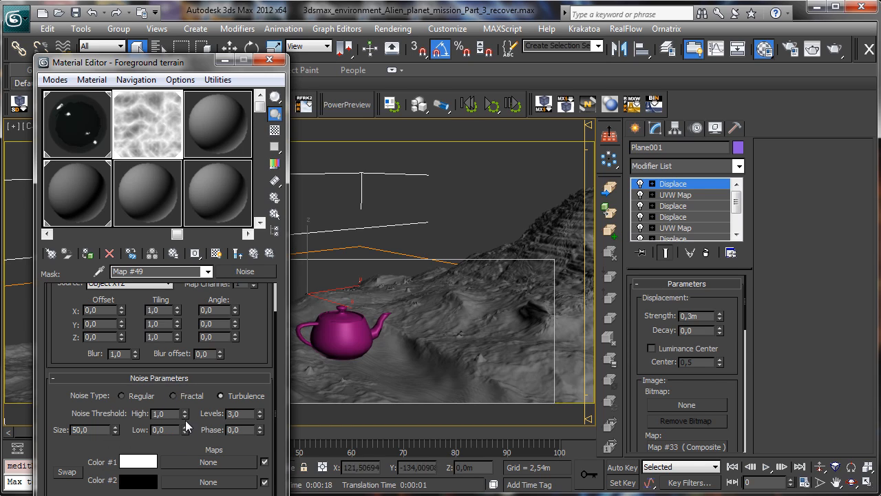
left_click_drag(185, 416, 191, 495)
Step: Set the noise Size back to 2000 and test-render the Camera002 region, cancelling before it completes
double_click(88, 429)
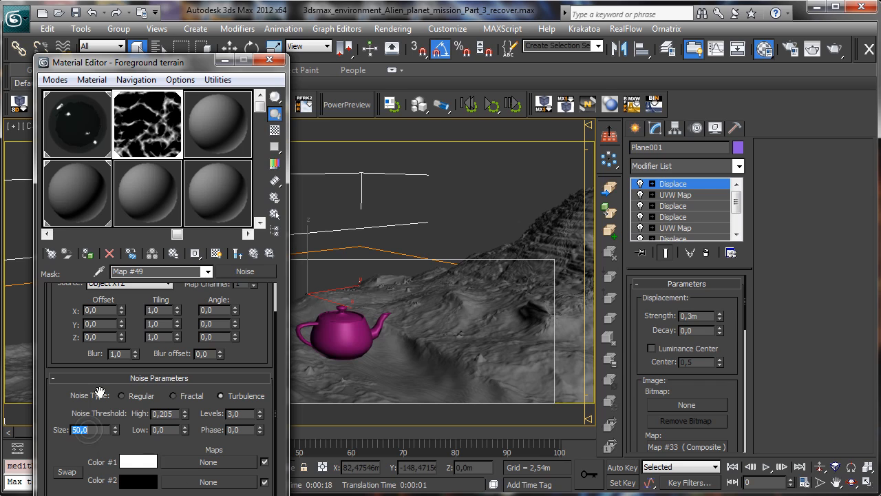
type("2000")
key("Return")
left_click(835, 48)
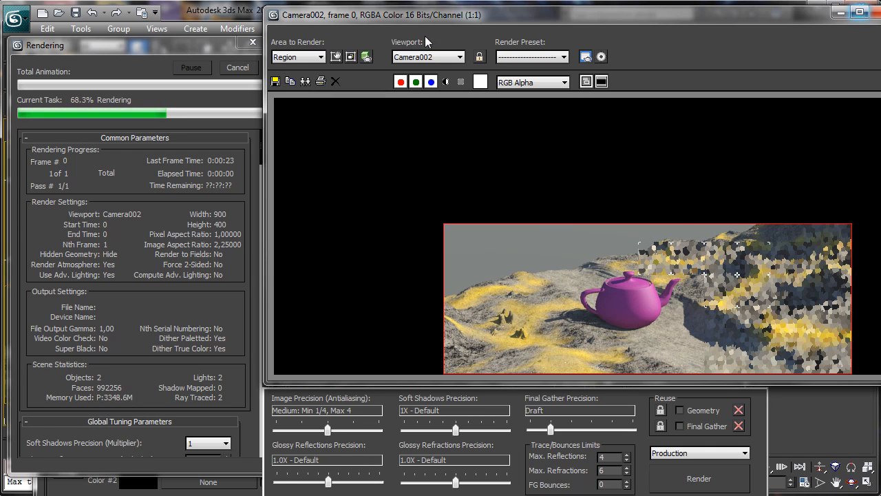
left_click(236, 67)
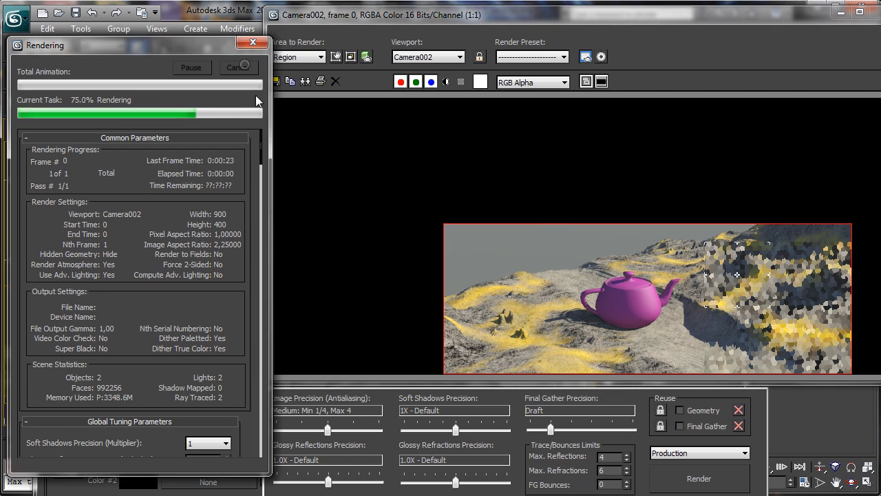
Step: Set the noise Size to 50 and the noise thresholds to High 0,095 and Low 0,06
double_click(95, 430)
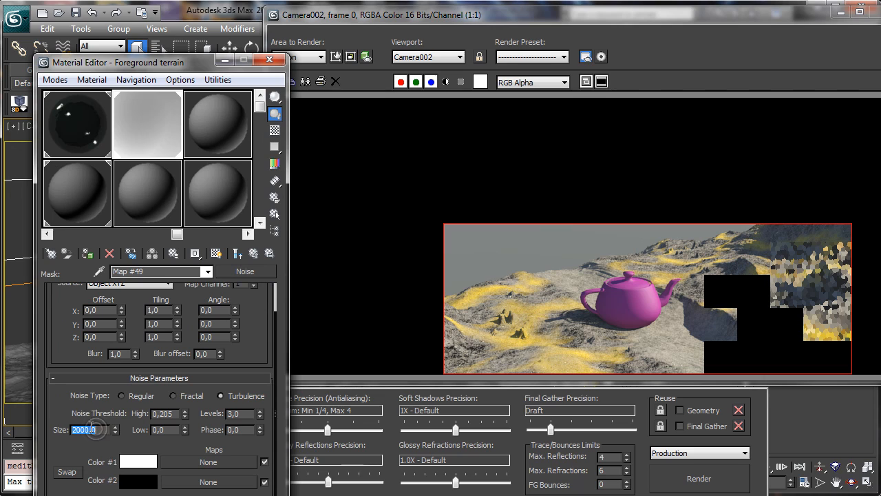
type("50")
key("Return")
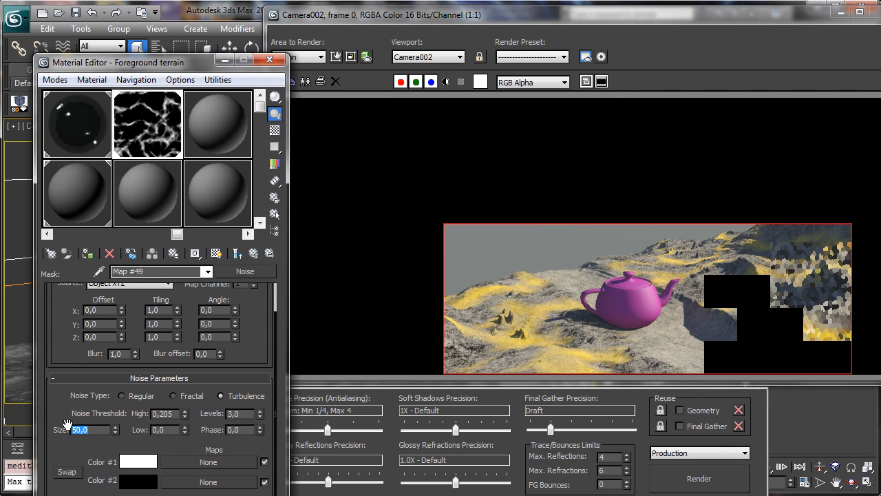
left_click_drag(186, 428, 183, 420)
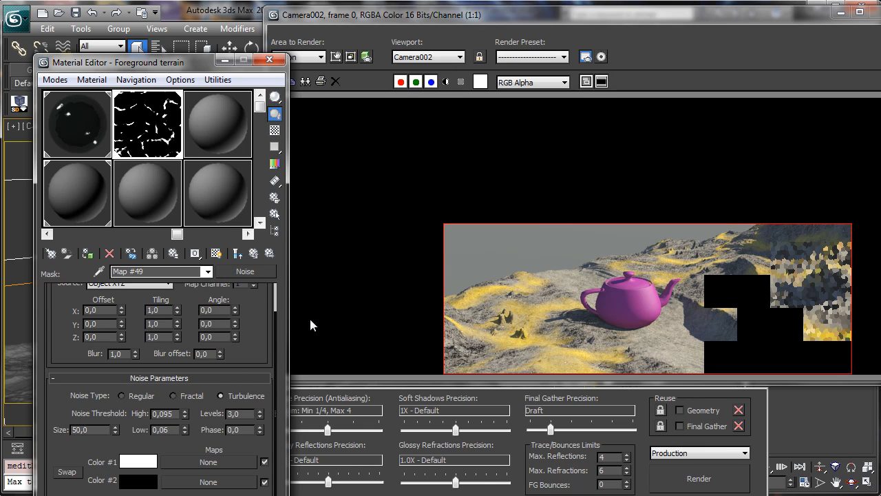
Step: Set the noise Size to 2000 and Levels to 5, and test-render the region, cancelling before it completes
double_click(81, 429)
type("2000")
key("Return")
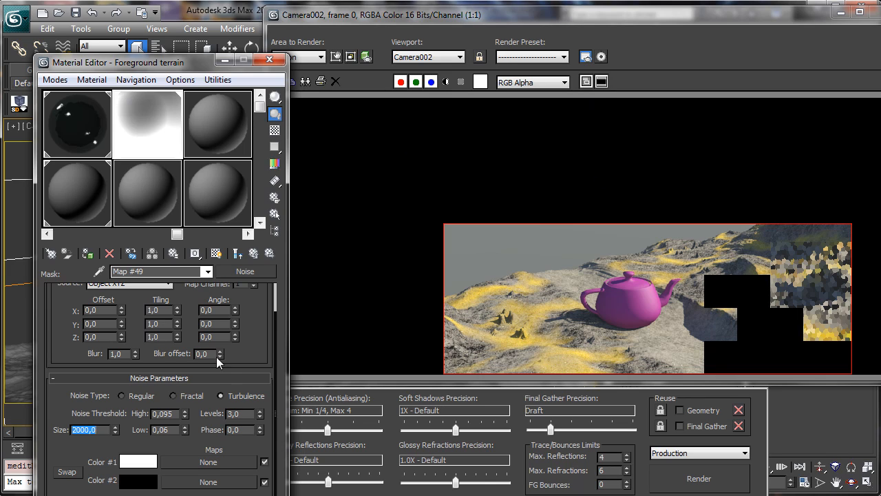
double_click(244, 415)
type("5")
key("Return")
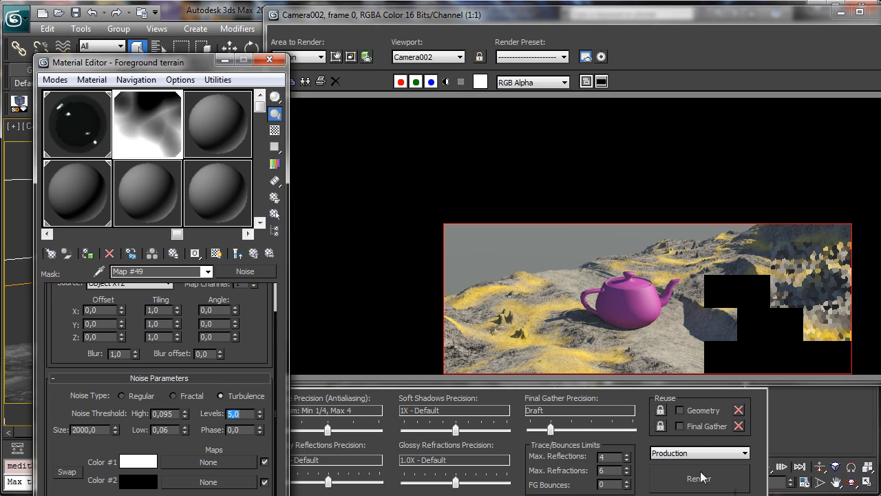
left_click(660, 478)
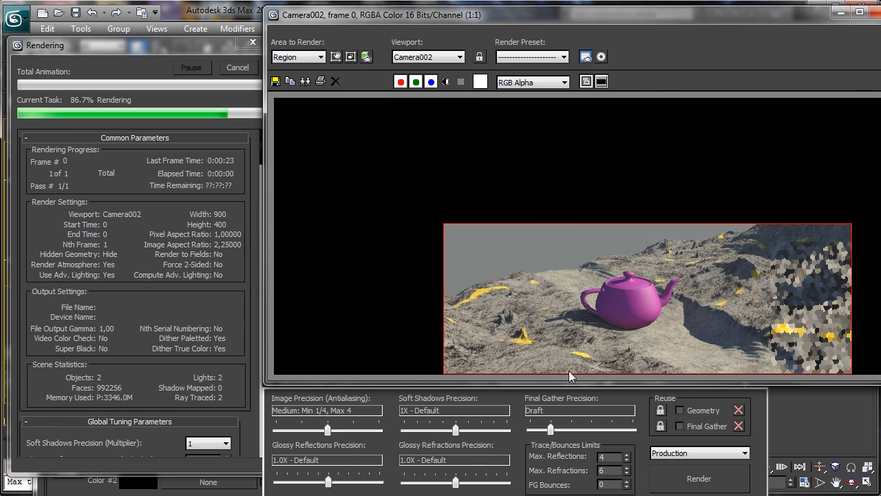
key("Escape")
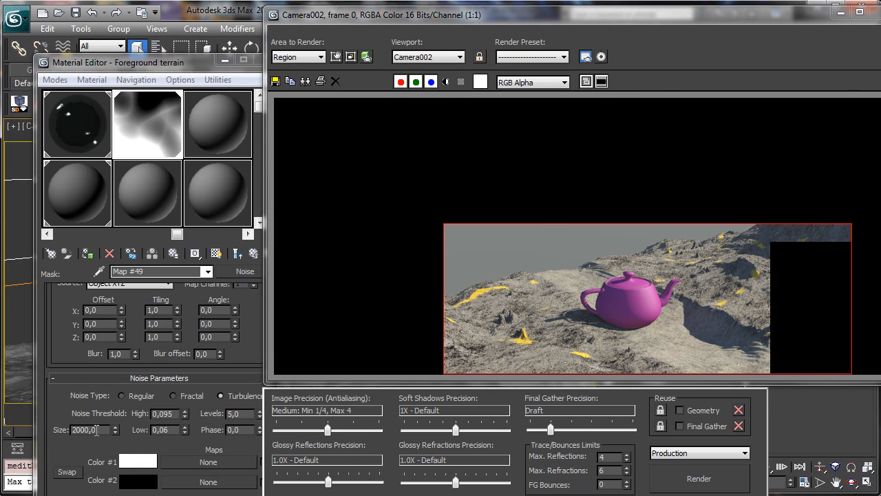
Step: Raise the noise's High threshold to 0,175 while previewing at Size 50, and restore the Size to 2000
left_click(96, 430)
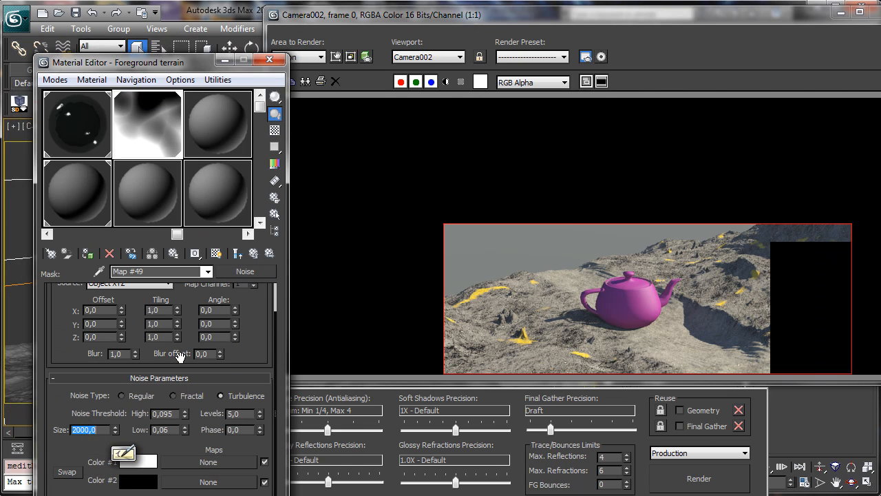
type("50")
key("Return")
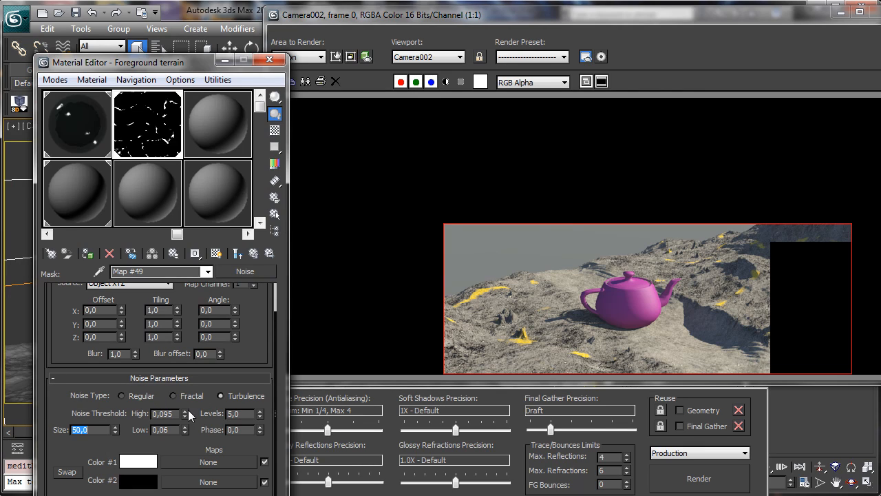
left_click_drag(185, 410, 183, 401)
left_click(93, 430)
type("2000")
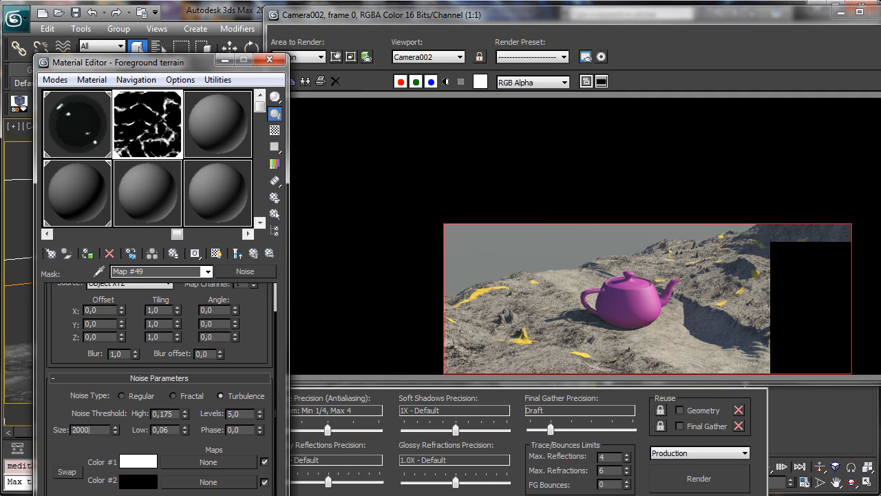
key("Return")
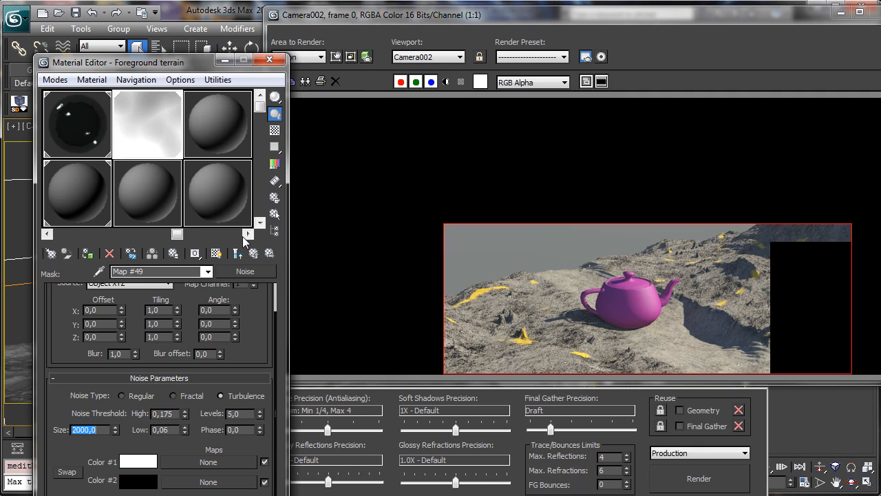
Step: Return to the diffuse composite and set Layer 3's opacity to 40
left_click(237, 253)
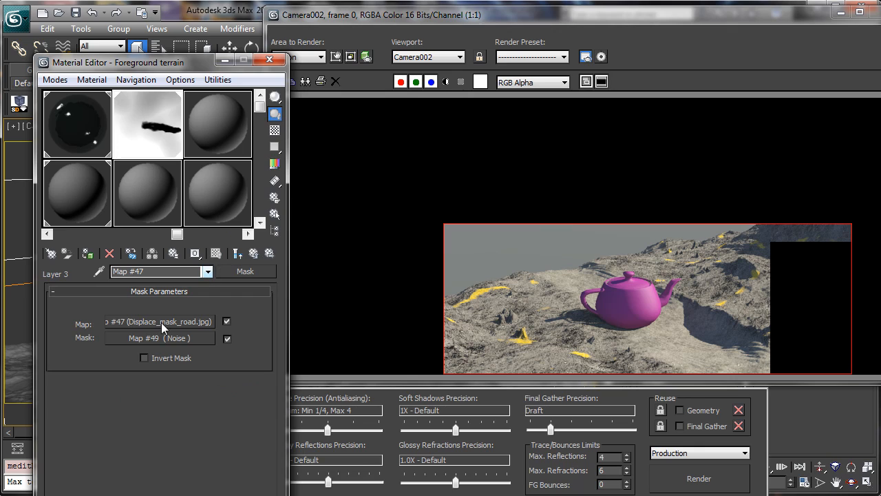
left_click(237, 253)
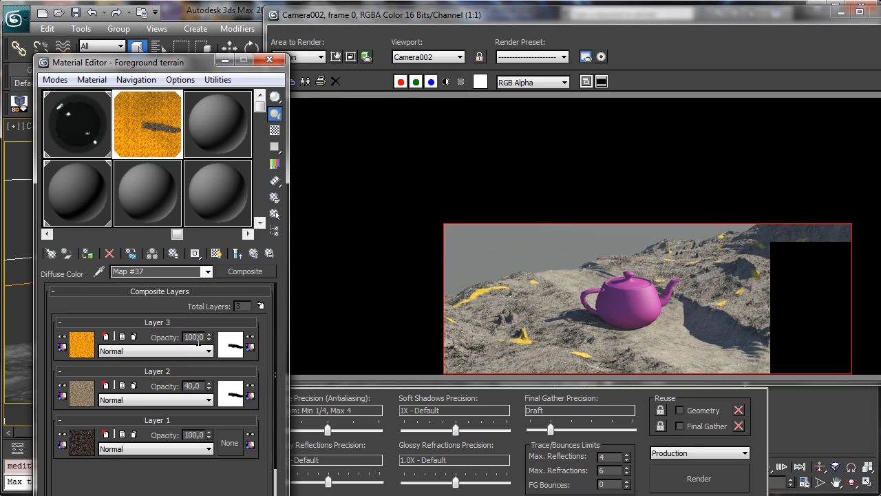
left_click(197, 337)
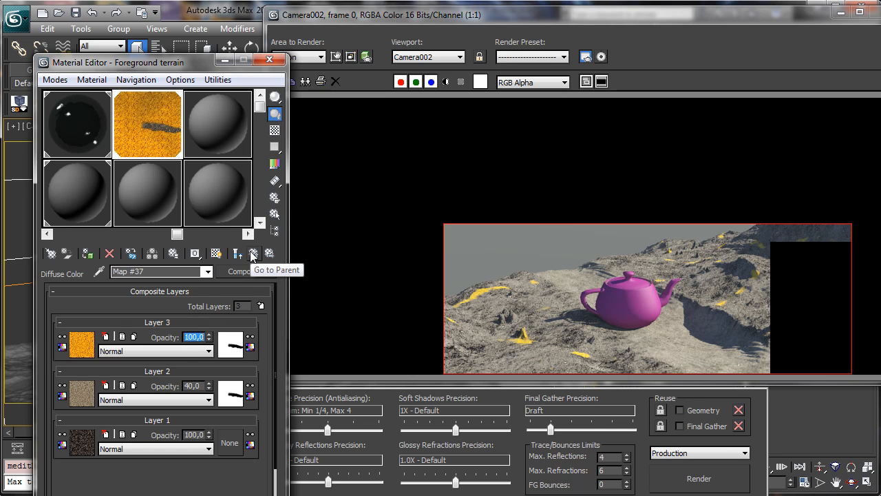
type("40")
key("Return")
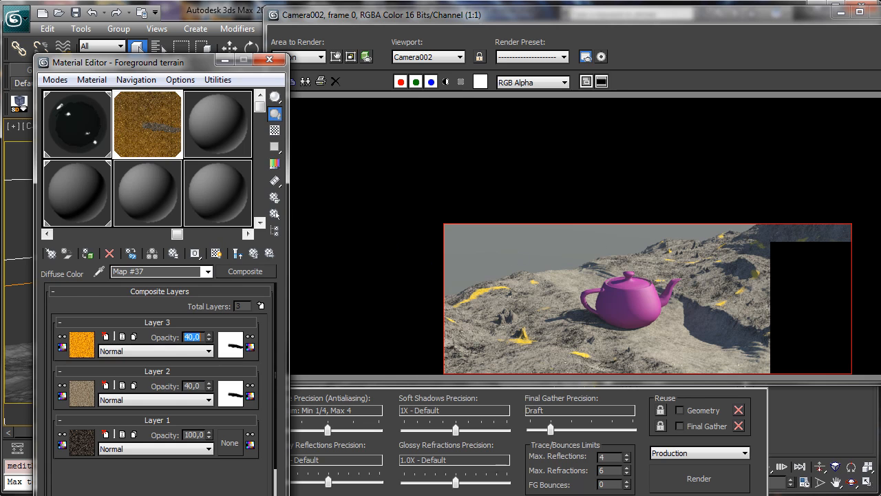
Step: Test-render the region, then set Saturation to 0,5 and Luminosity to 0,4 in Layer 3's Sand_01 substance
left_click(736, 472)
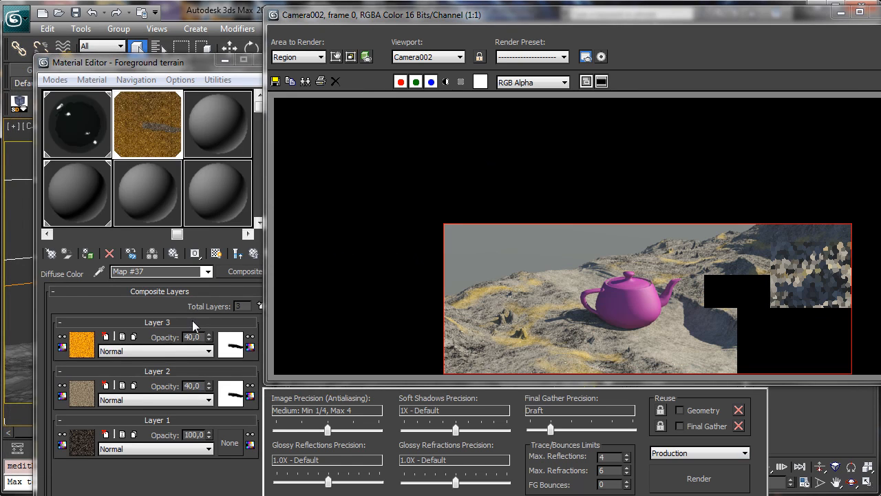
left_click(81, 348)
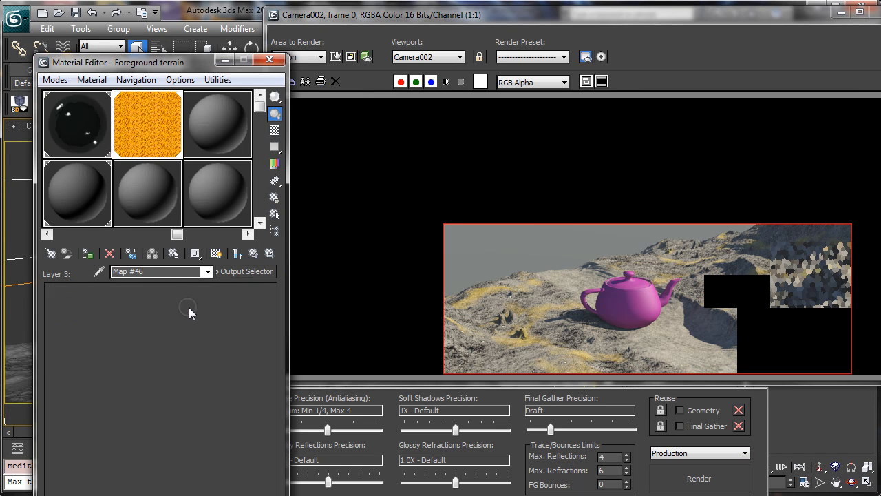
left_click(189, 307)
scroll(230, 417, "down", 10)
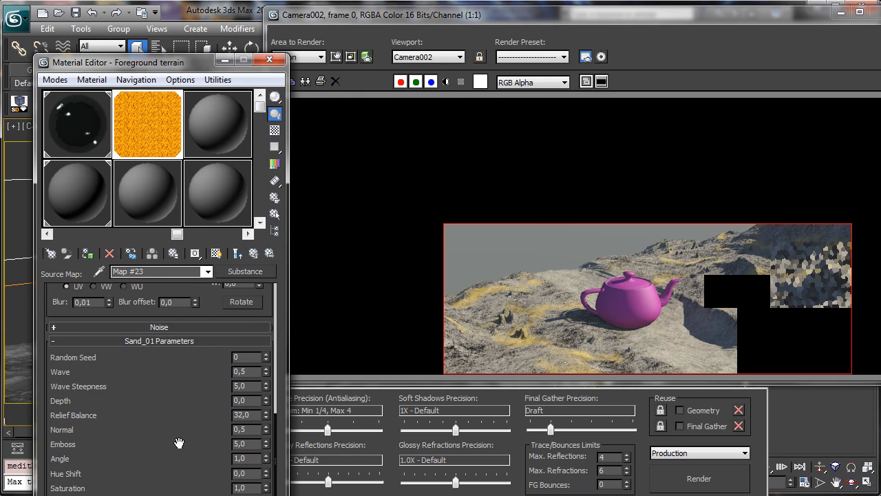
scroll(179, 444, "down", 1)
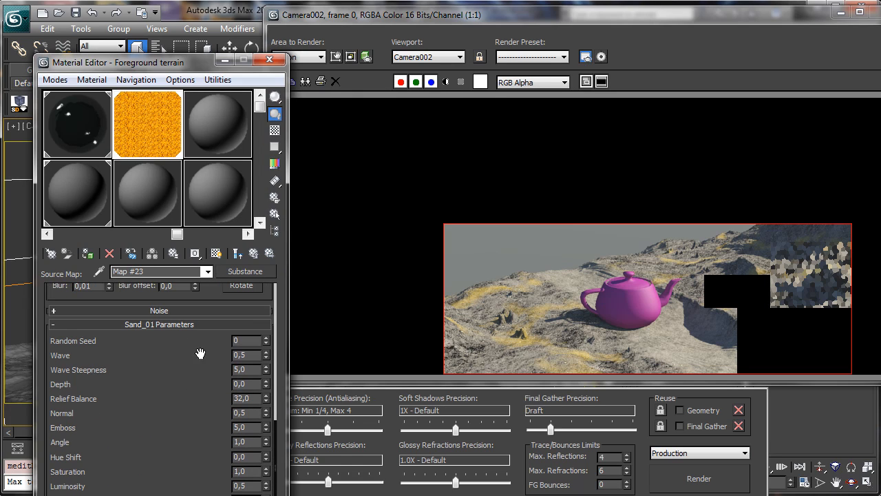
left_click(243, 472)
type("0,5")
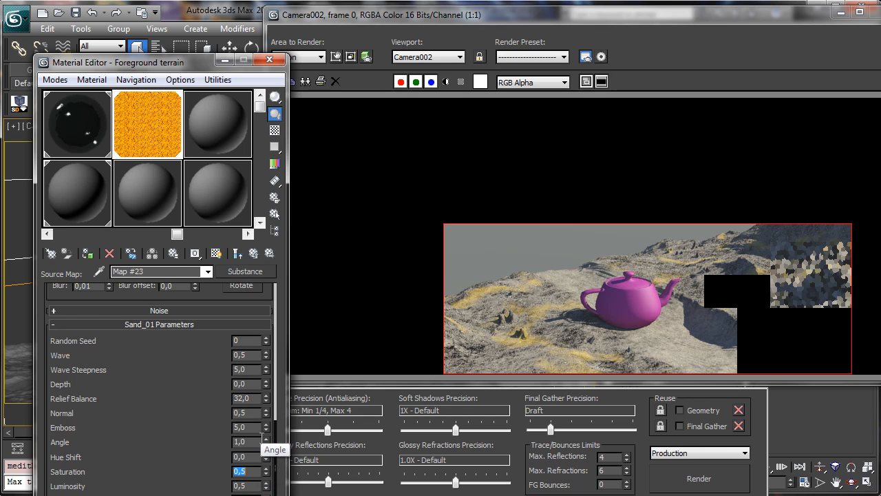
left_click(249, 485)
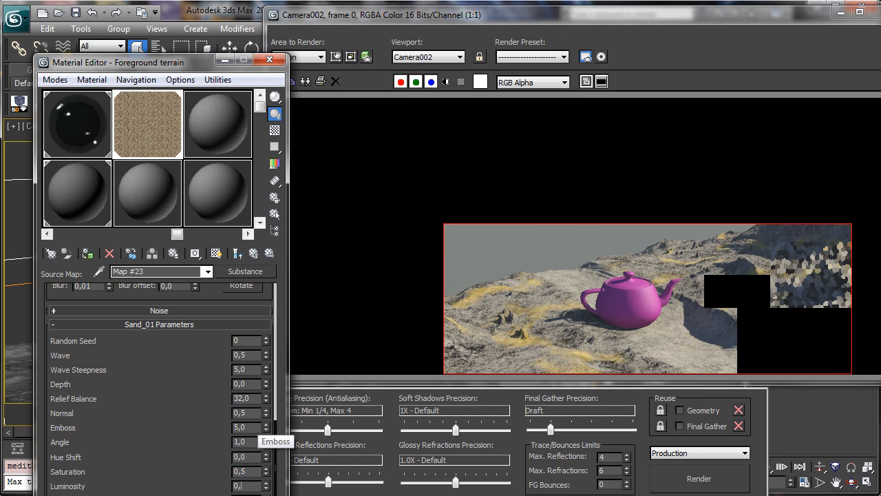
type("4")
key("Return")
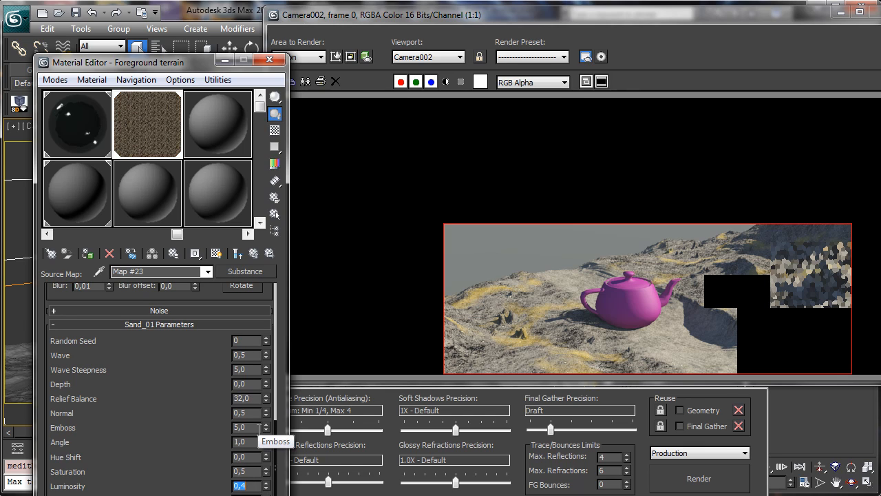
Step: Set the Saturation of Layer 1's Dry_Ground_02 substance to 0,55 and test-render the region
left_click(237, 254)
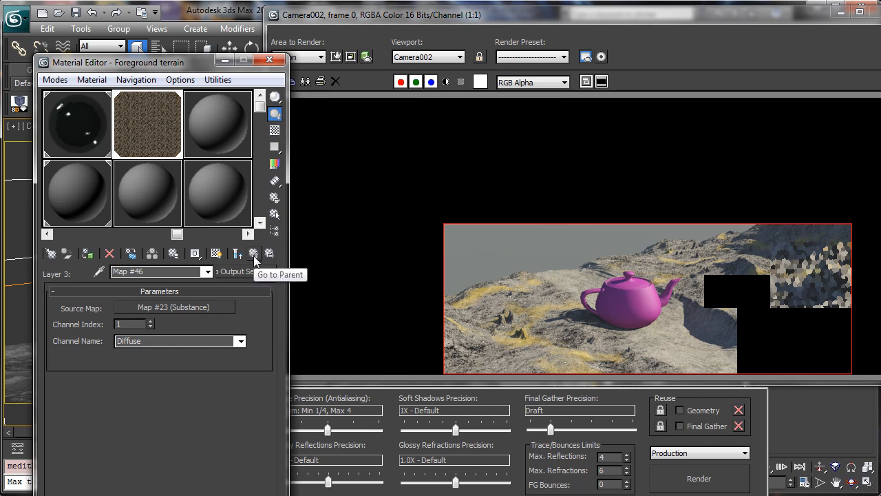
left_click(253, 255)
left_click(84, 444)
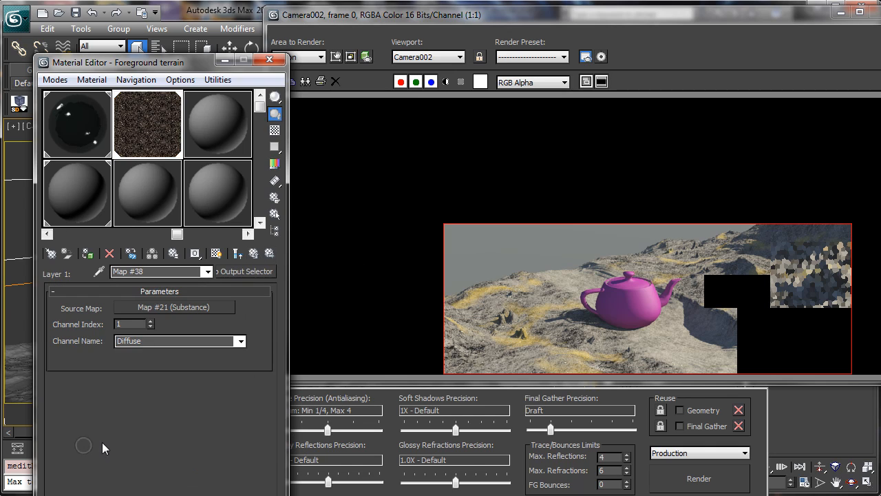
left_click(197, 304)
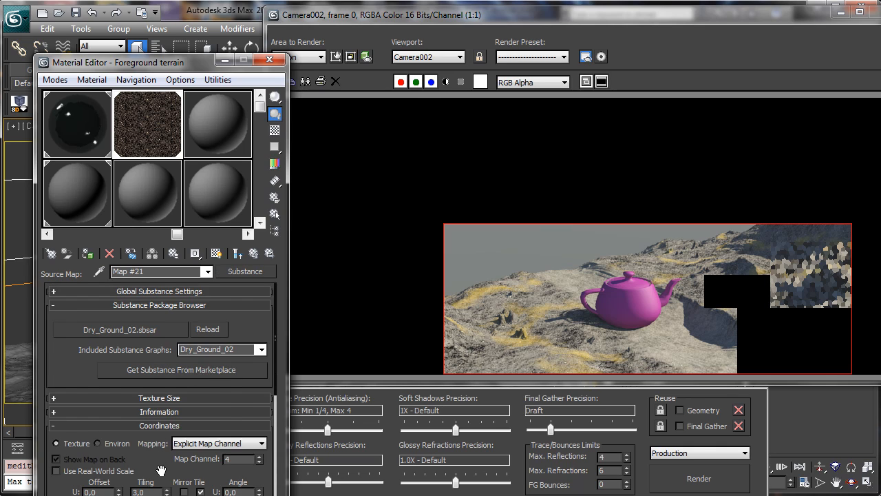
scroll(160, 470, "down", 10)
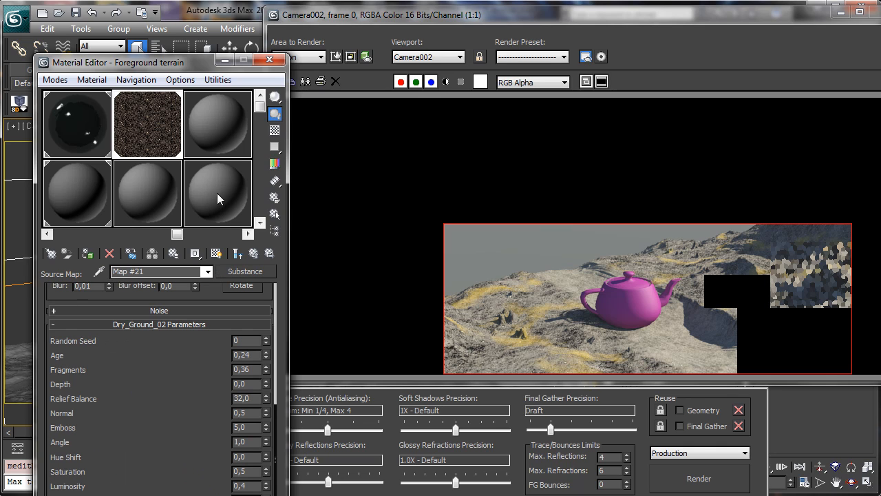
left_click(246, 471)
type("6")
key("Return")
left_click(731, 490)
left_click(731, 490)
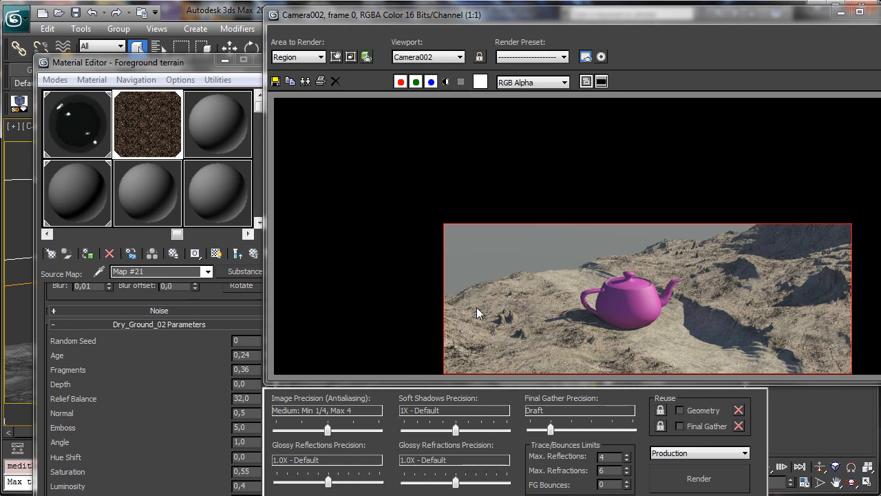
Step: Return to the diffuse composite, set Layer 3's blending mode to Multiply and test-render the region
left_click(254, 253)
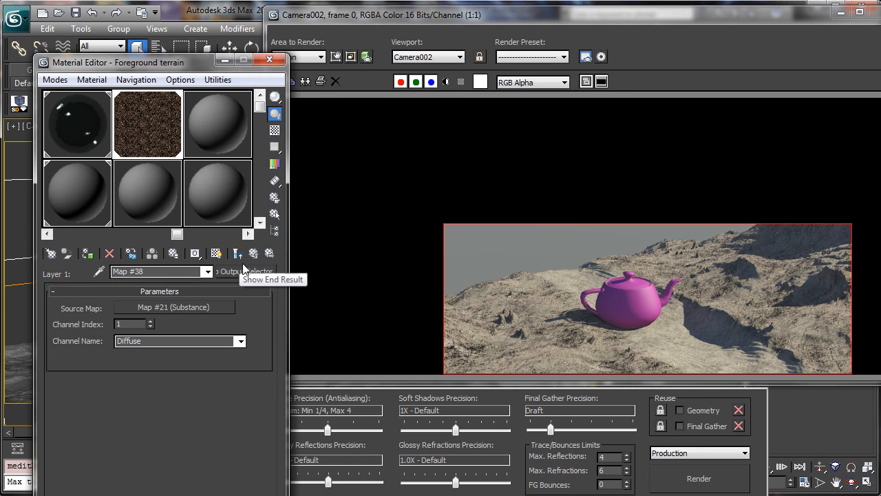
left_click(253, 254)
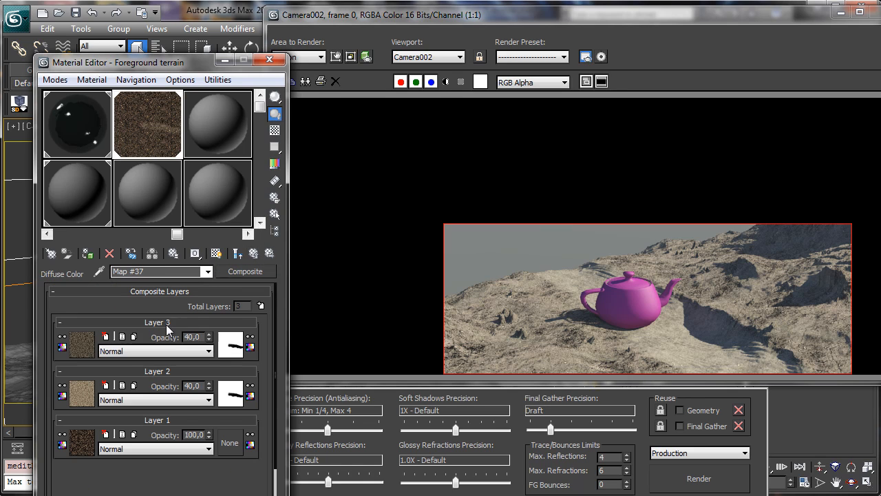
double_click(200, 336)
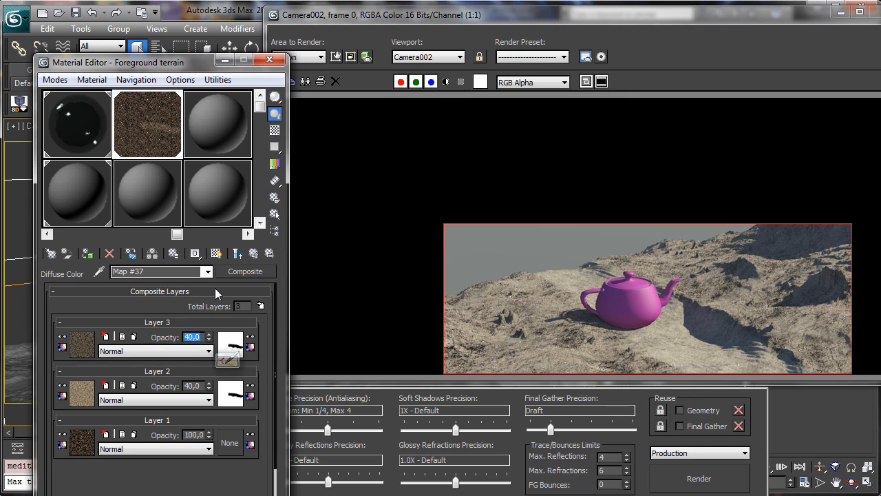
left_click(154, 351)
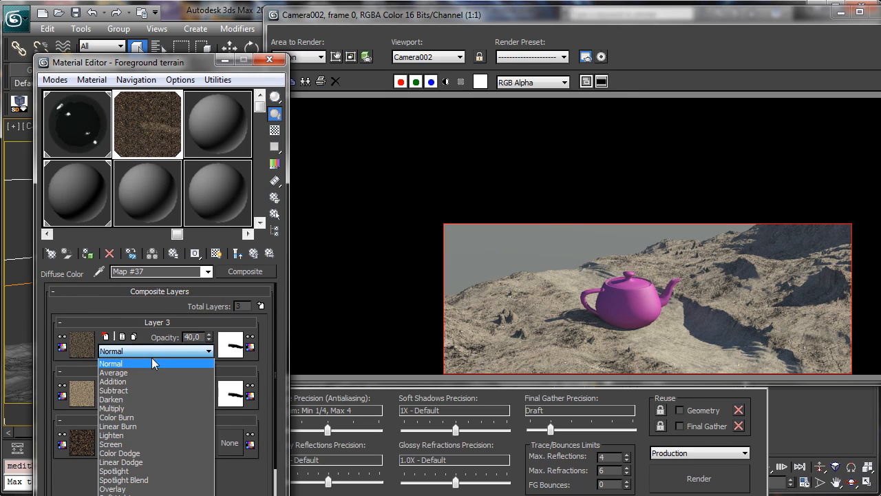
left_click(126, 408)
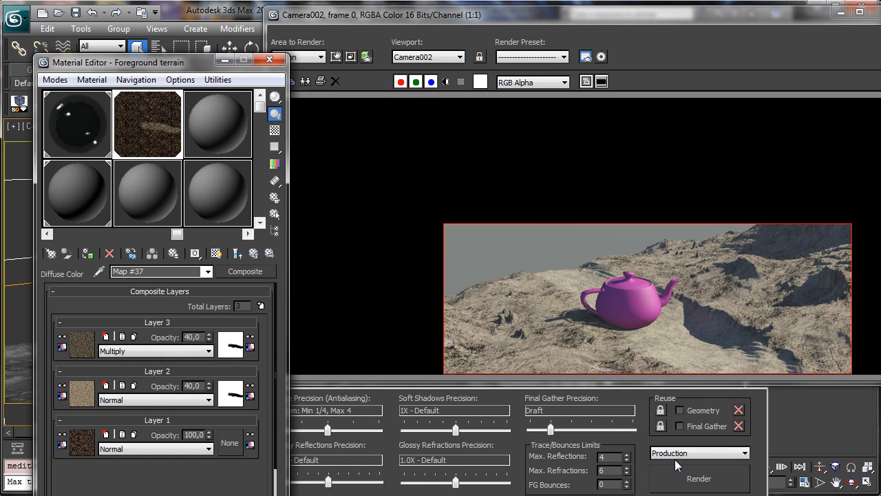
left_click(699, 478)
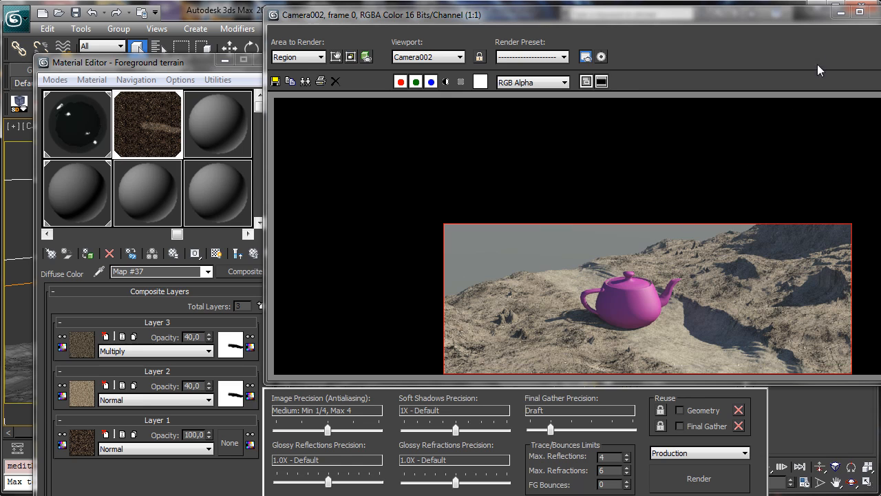
Step: Save the scene and clear the render and Material Editor windows away from the viewport
left_click(841, 12)
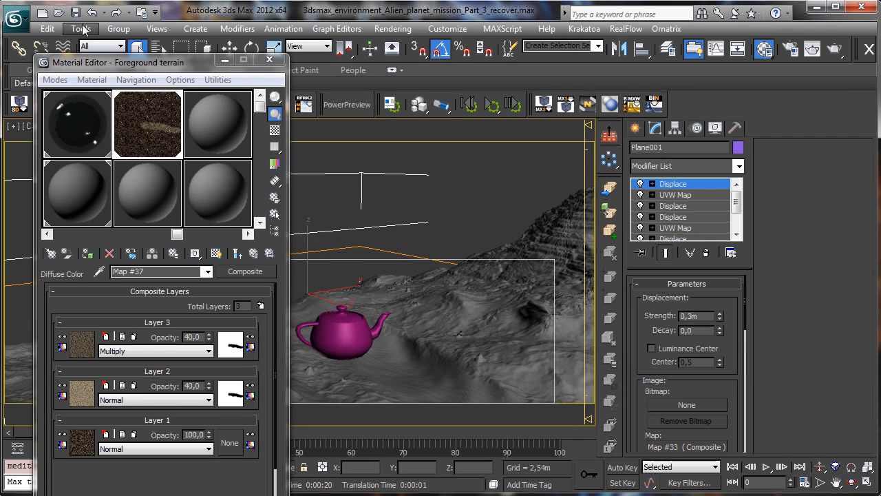
left_click(75, 13)
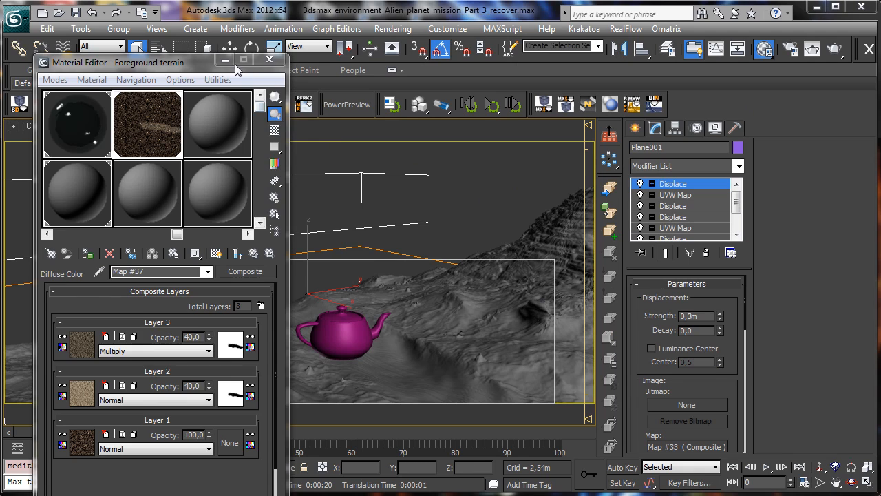
left_click(269, 59)
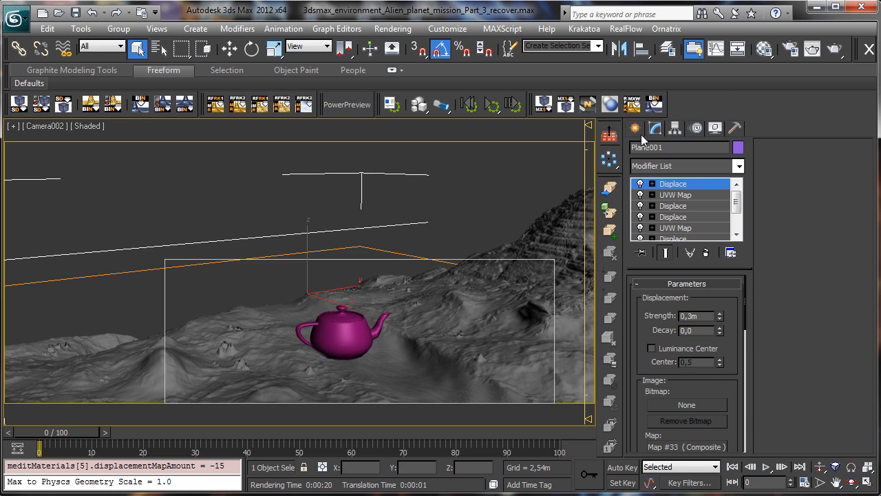
Step: Check the map channel of the terrain plane's UVW Map modifier and return to the topmost Displace modifier
left_click_drag(738, 201, 738, 220)
left_click(678, 195)
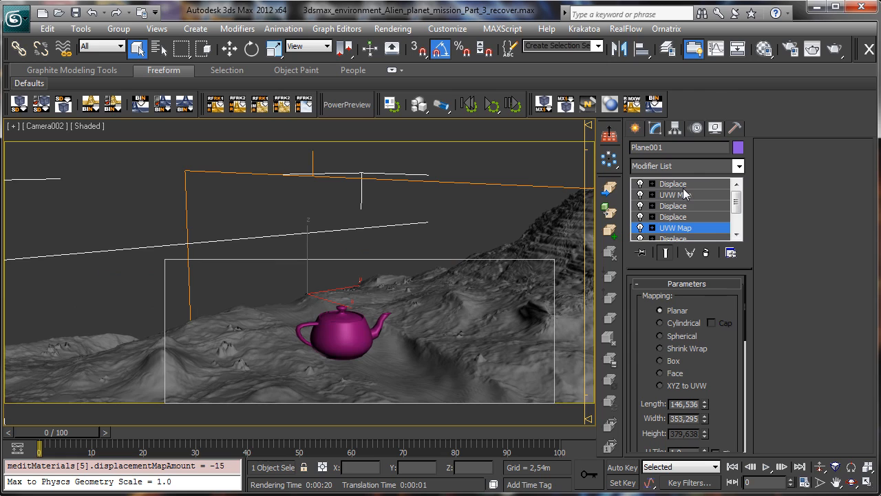
left_click_drag(728, 378, 740, 256)
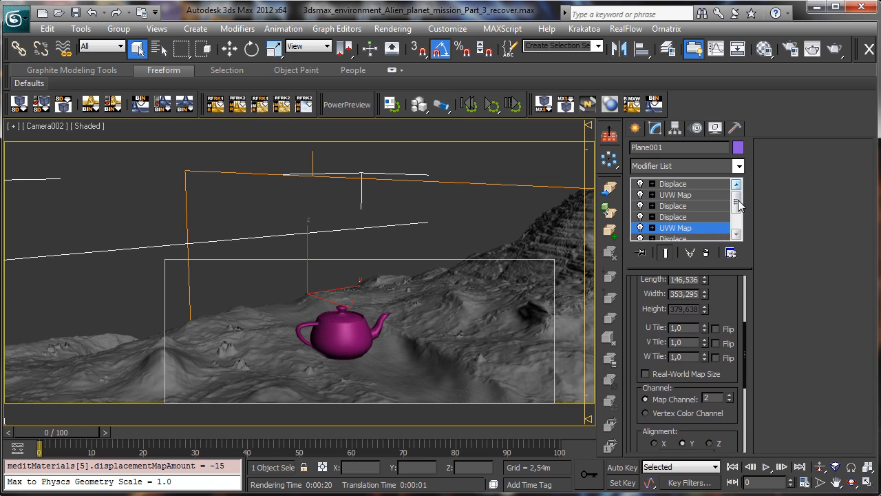
left_click(692, 184)
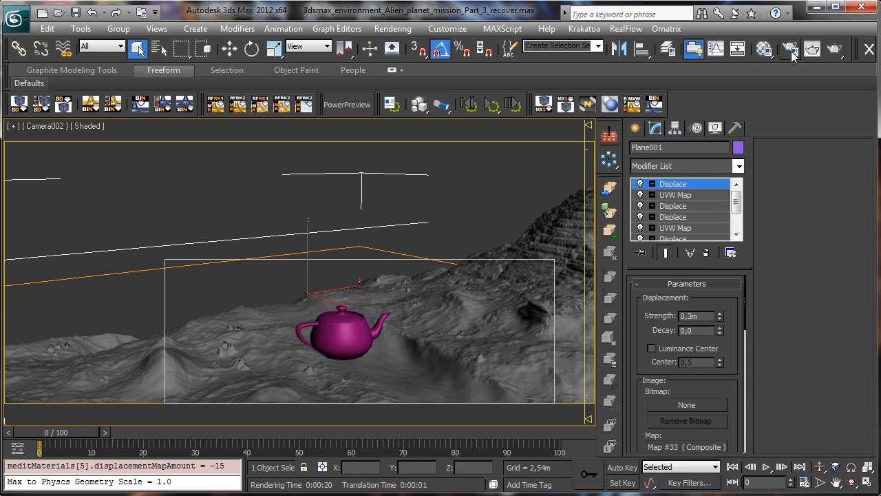
Step: Add a fourth layer to the foreground terrain's diffuse composite and assign a Substance map to it
left_click(764, 48)
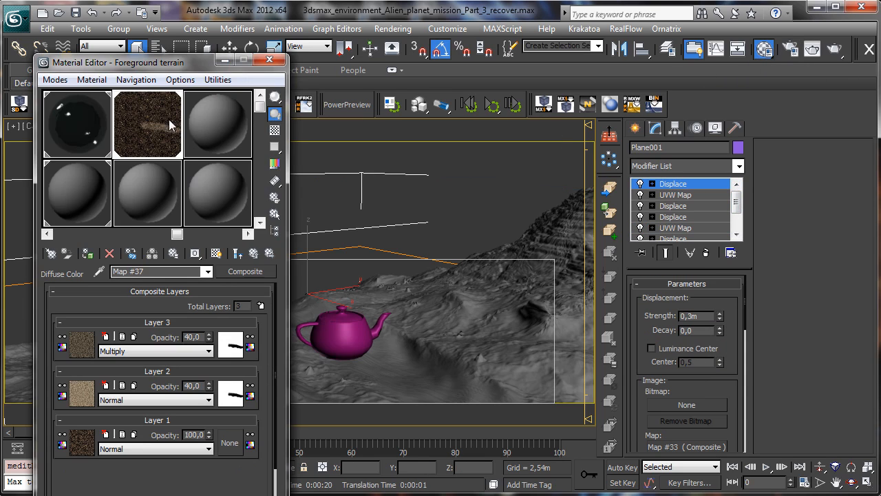
left_click(261, 305)
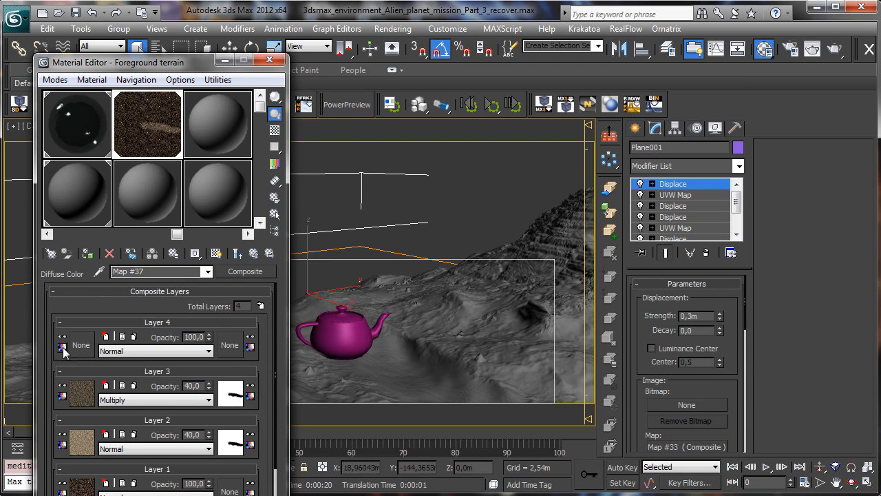
left_click(62, 347)
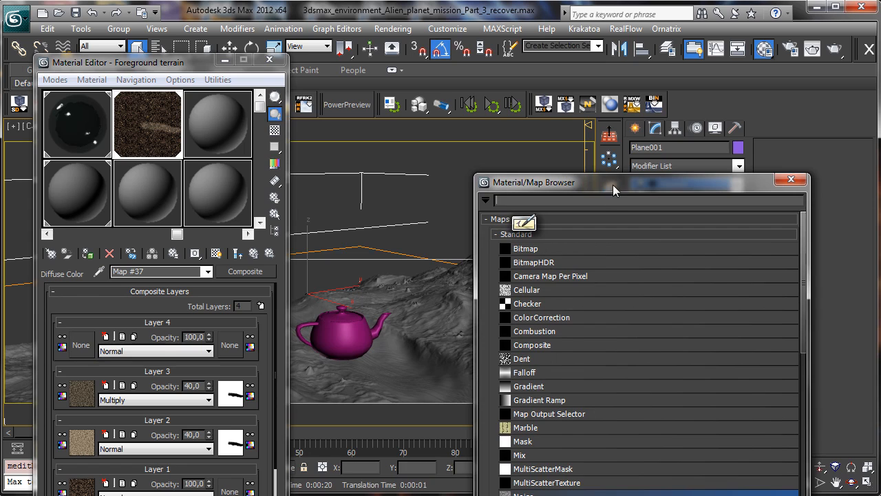
left_click_drag(613, 184, 421, 59)
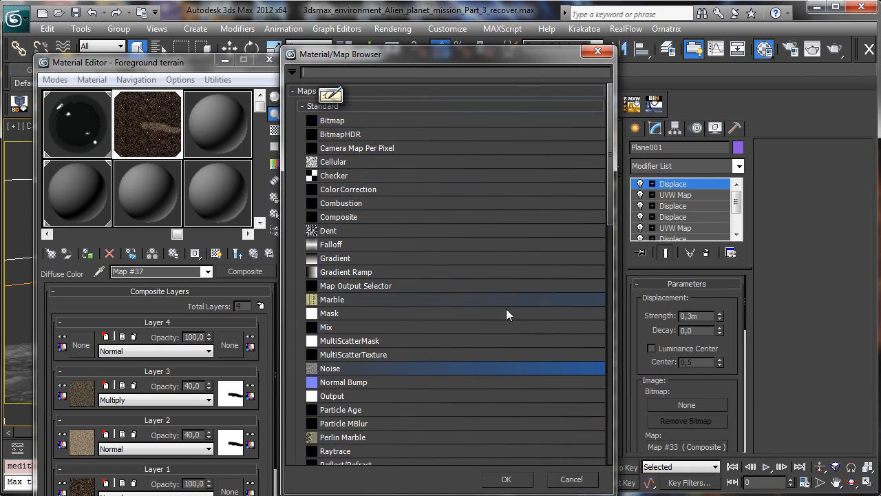
left_click_drag(609, 221, 581, 307)
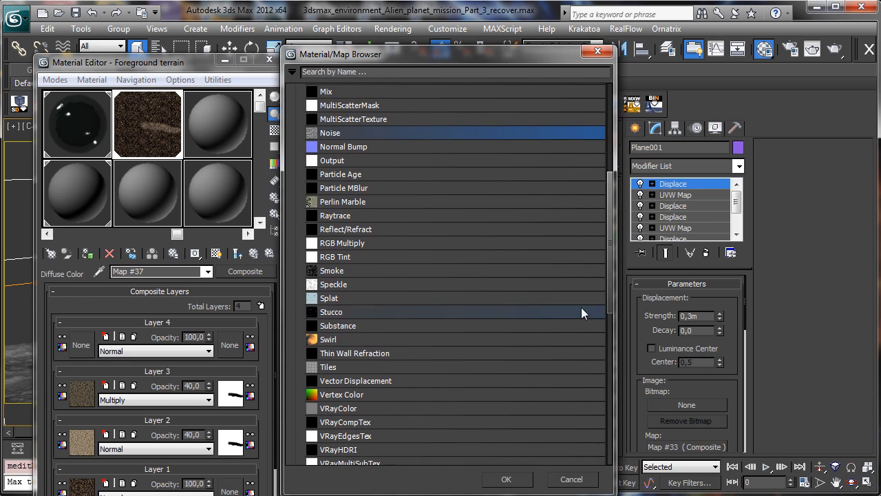
double_click(346, 327)
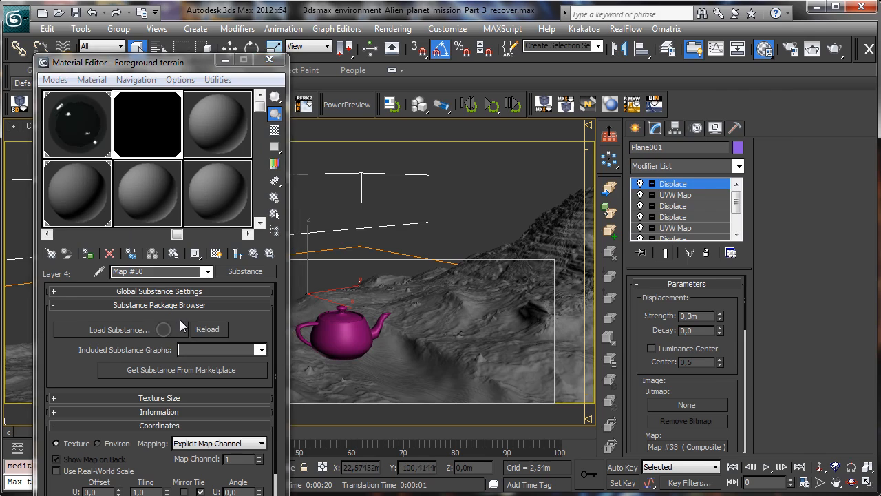
Step: Load Granite_01.sbsar from the textures folder into Layer 4's Substance map
left_click(165, 329)
double_click(49, 102)
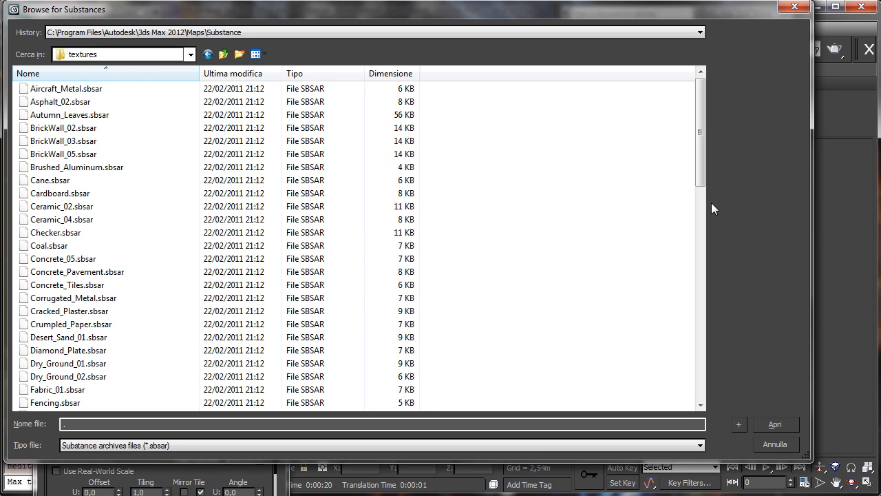
left_click_drag(702, 176, 707, 219)
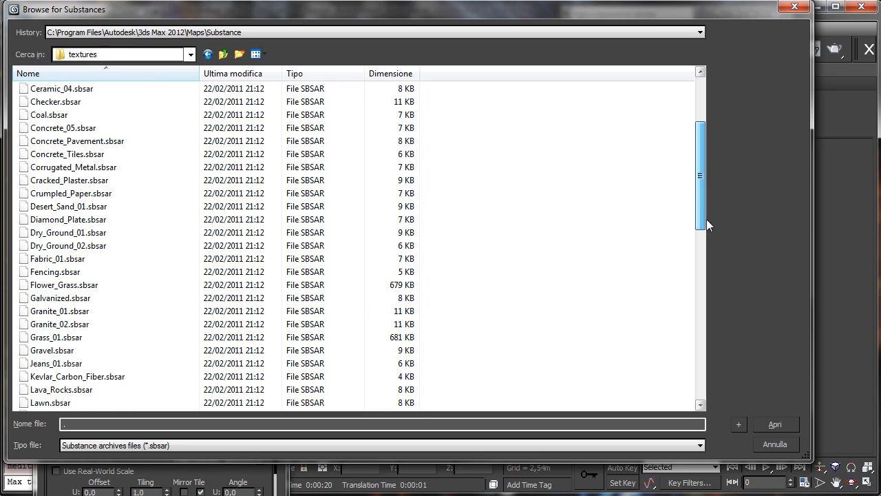
left_click(84, 313)
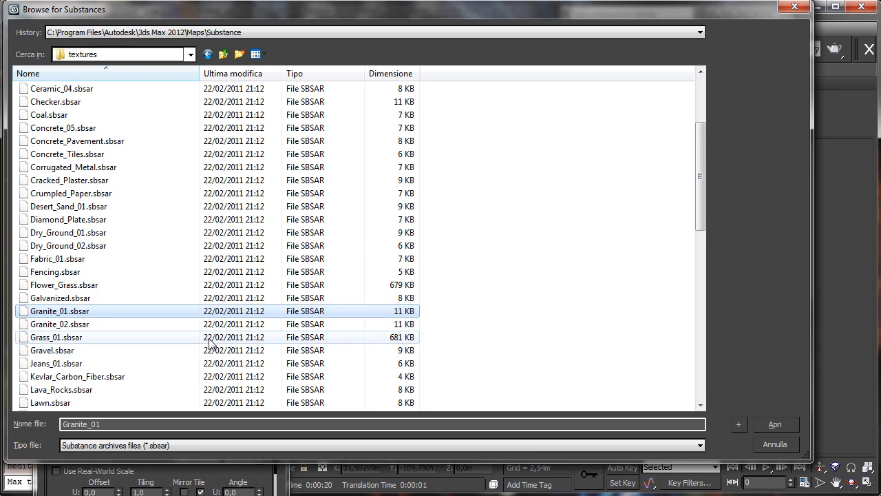
left_click(779, 423)
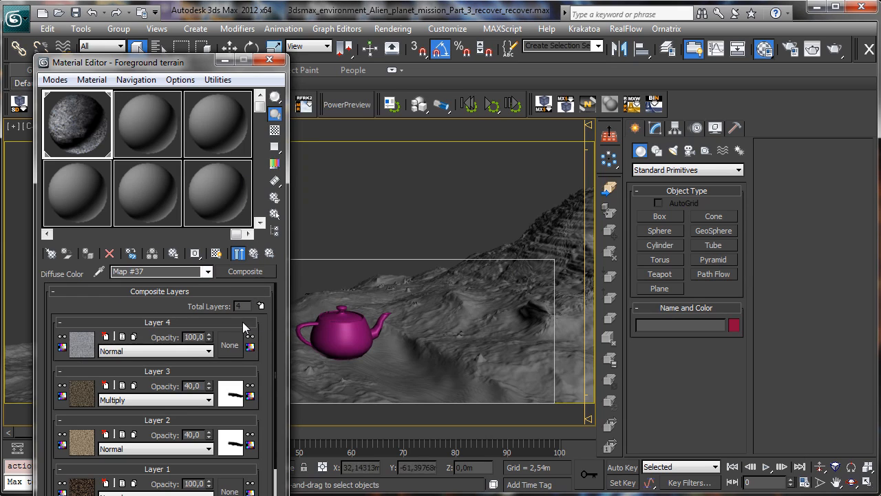
Step: Assign a Gradient Ramp map as the mask of Layer 4 and display it shaded in the viewport
left_click(227, 348)
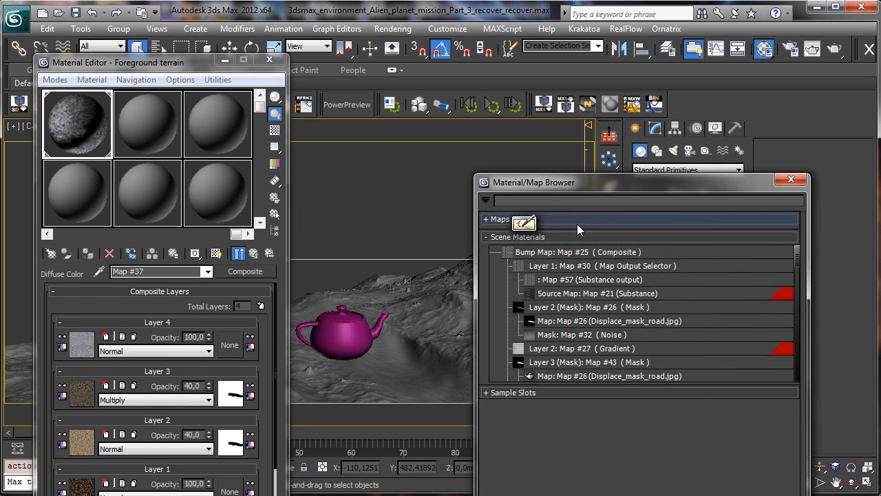
left_click(577, 221)
left_click(563, 237)
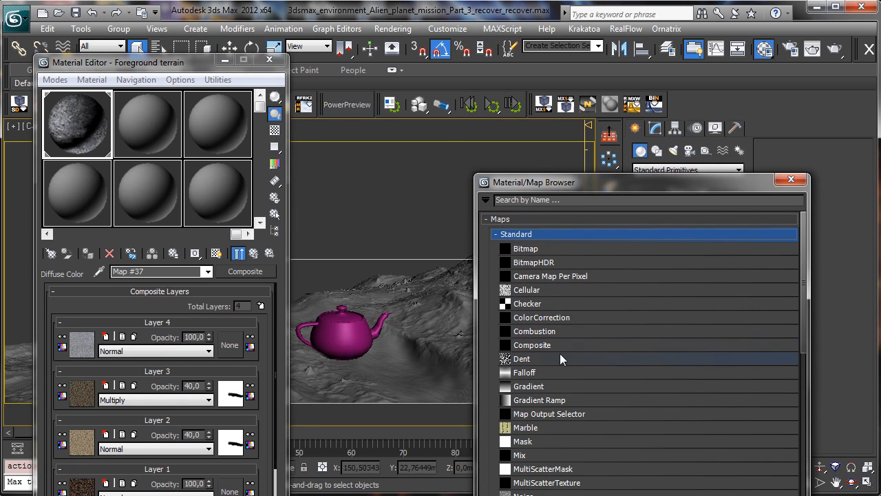
double_click(557, 399)
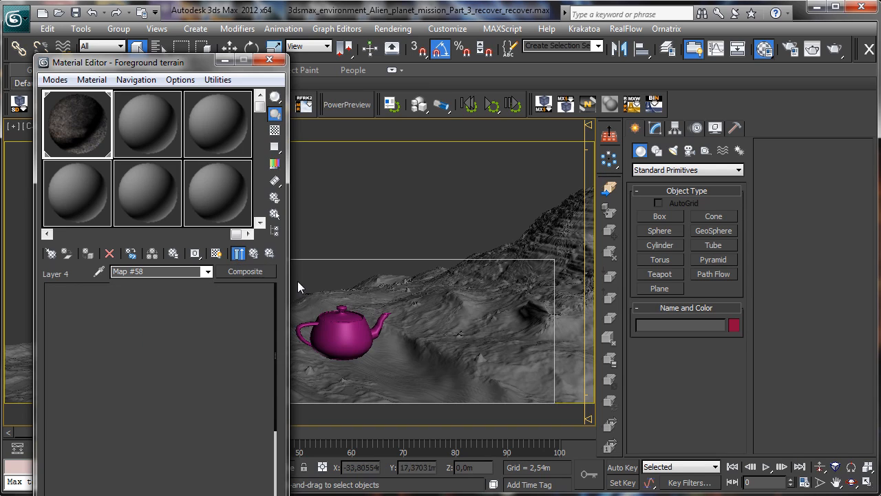
left_click(217, 254)
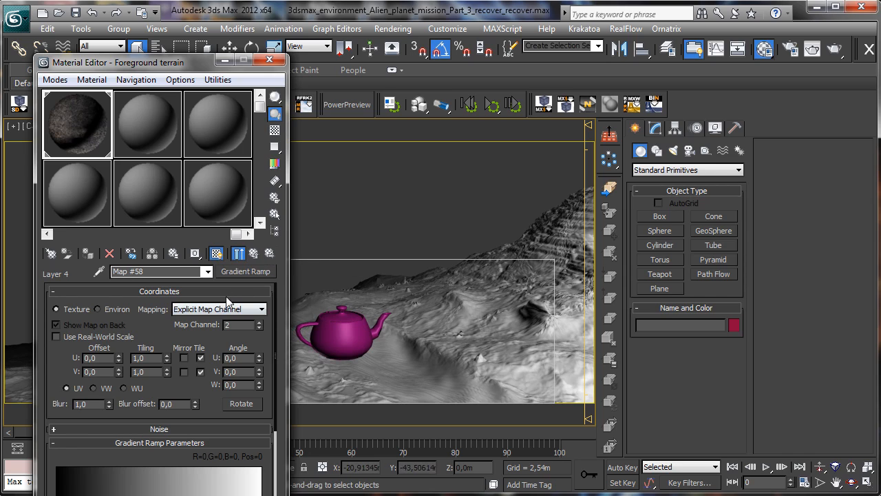
Step: Add a UVW Map modifier to the terrain plane and set both its map channel and the Layer 4 gradient ramp's to 5
left_click(549, 229)
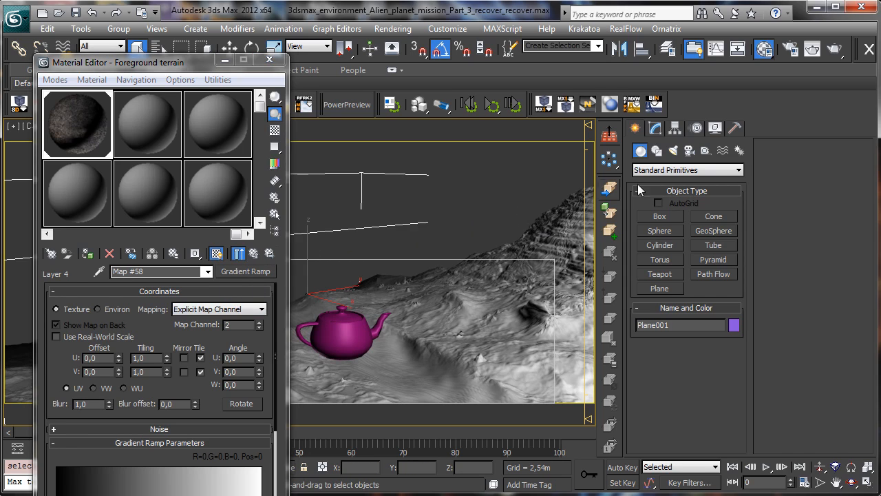
left_click(655, 128)
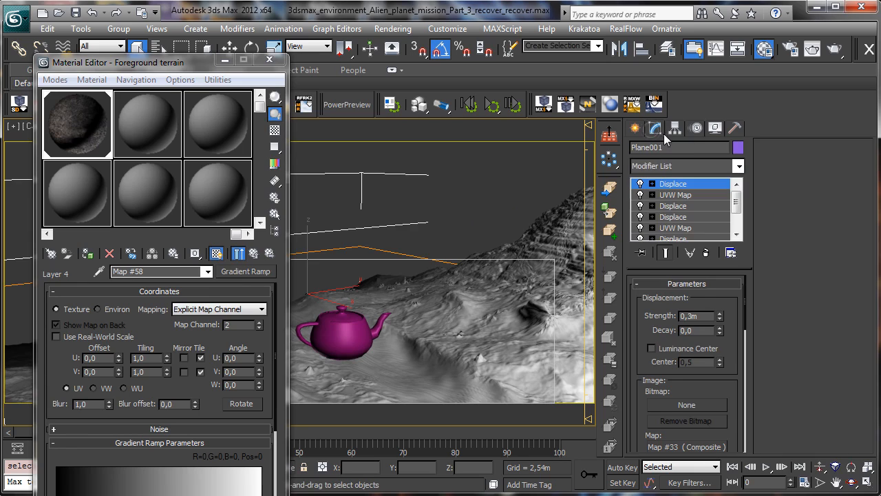
left_click(739, 166)
left_click_drag(742, 214, 750, 495)
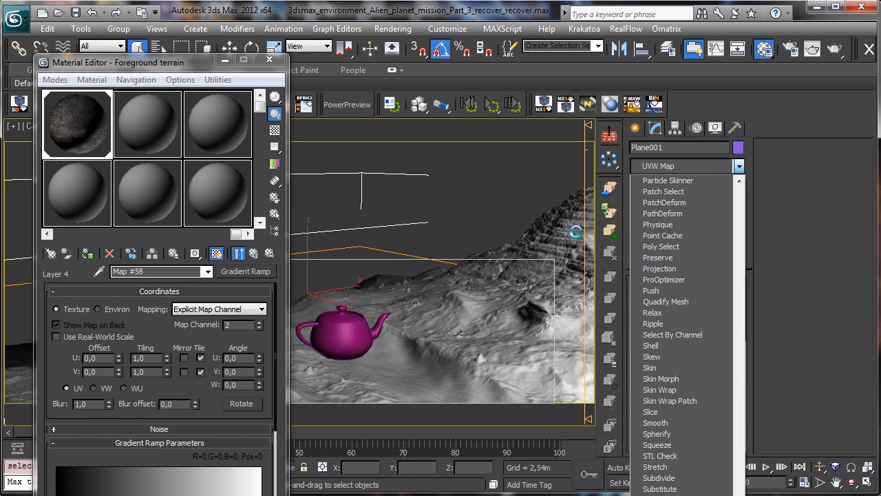
scroll(726, 358, "down", 5)
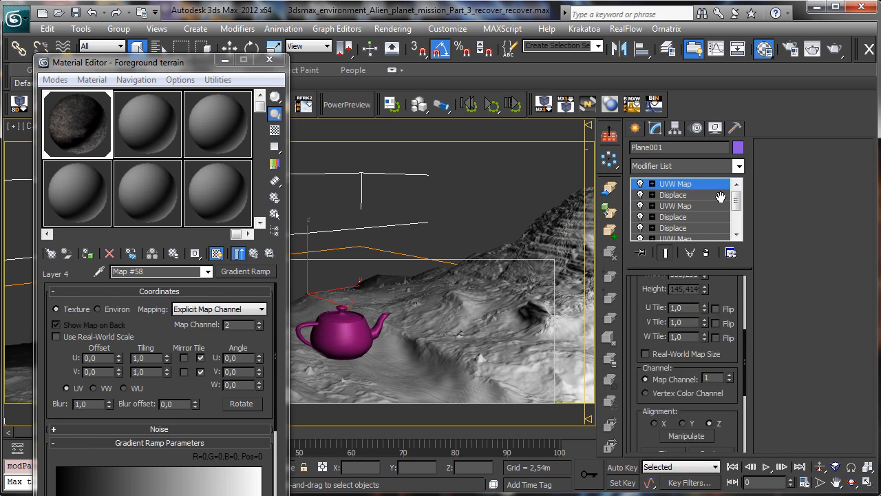
double_click(713, 288)
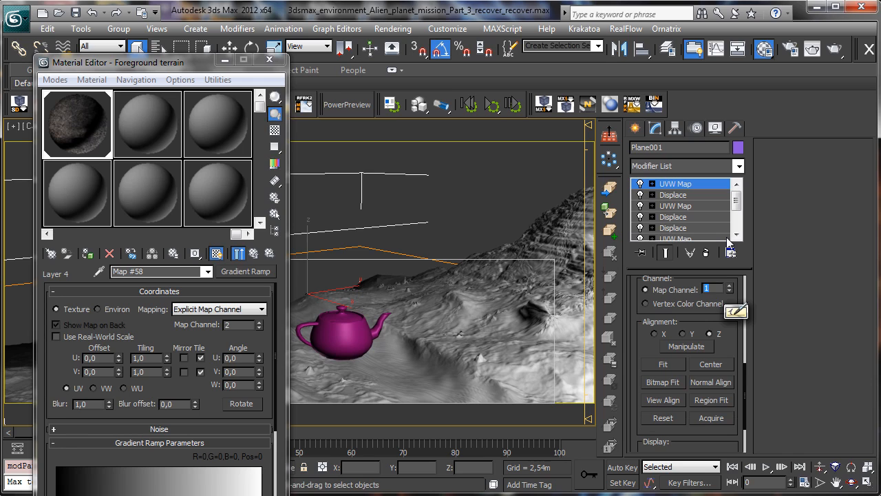
type("5")
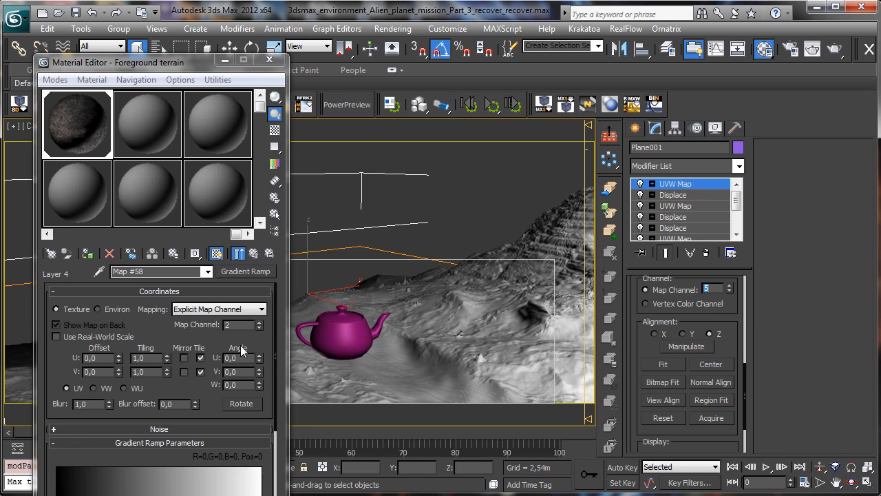
double_click(245, 325)
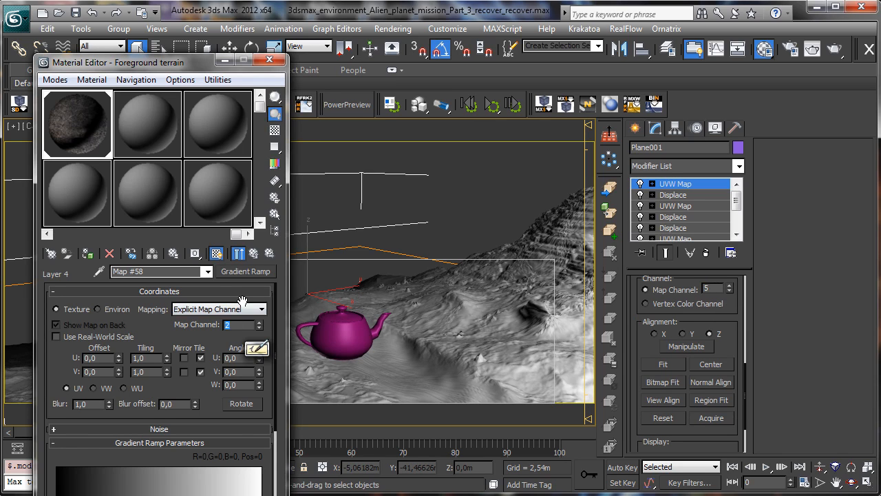
type("5")
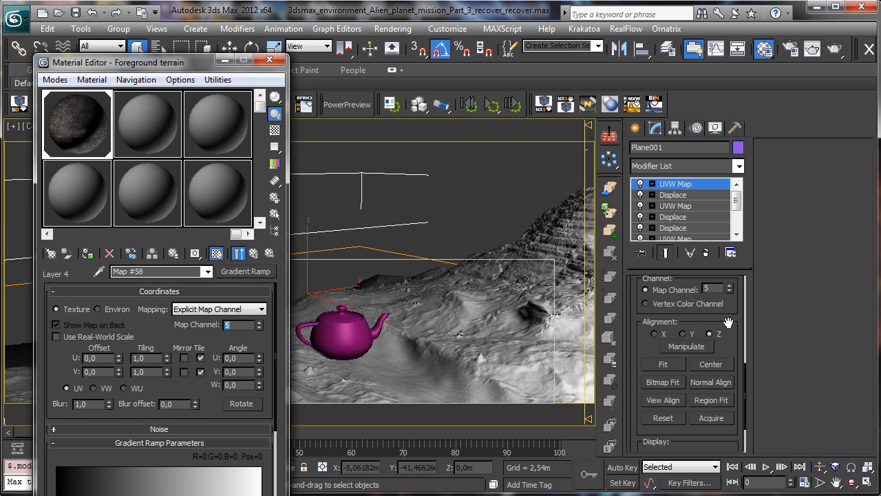
Step: Align the new UVW Map gizmo to the Y axis and fit it to the terrain plane, checking it in the four-view layout
left_click(682, 334)
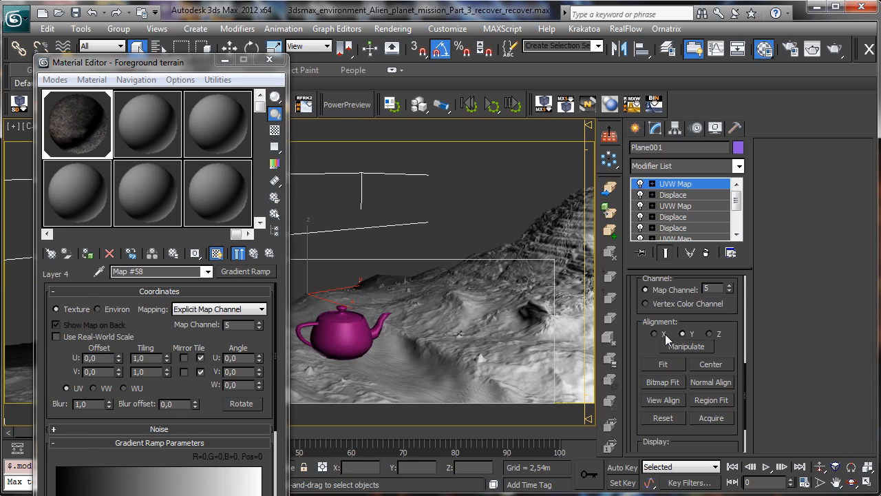
left_click(869, 482)
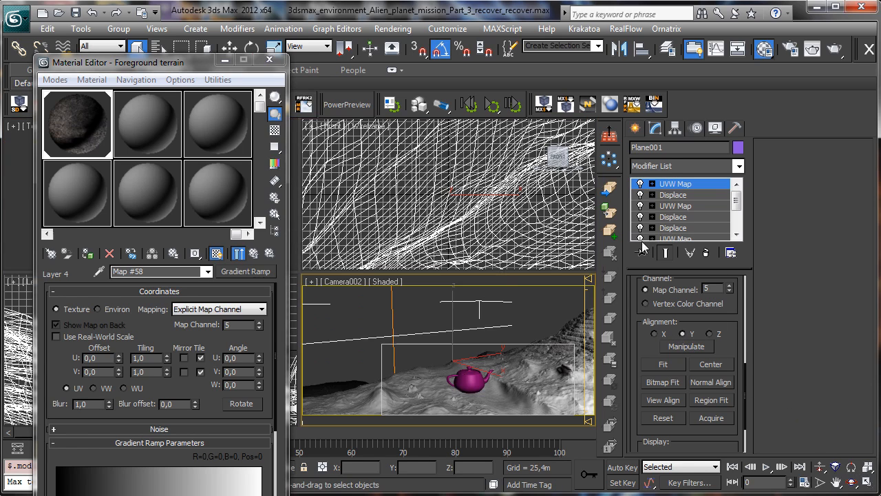
left_click_drag(200, 67, 880, 43)
right_click(157, 358)
left_click(819, 467)
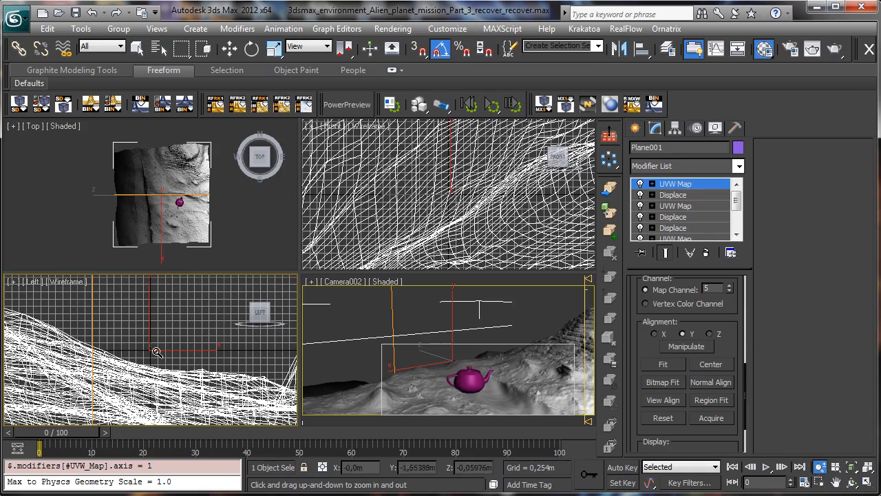
left_click_drag(154, 335, 230, 421)
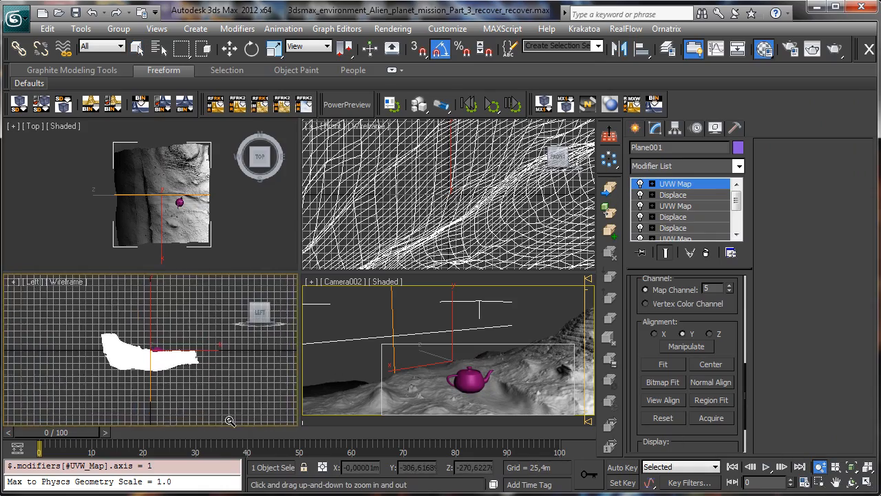
left_click(661, 365)
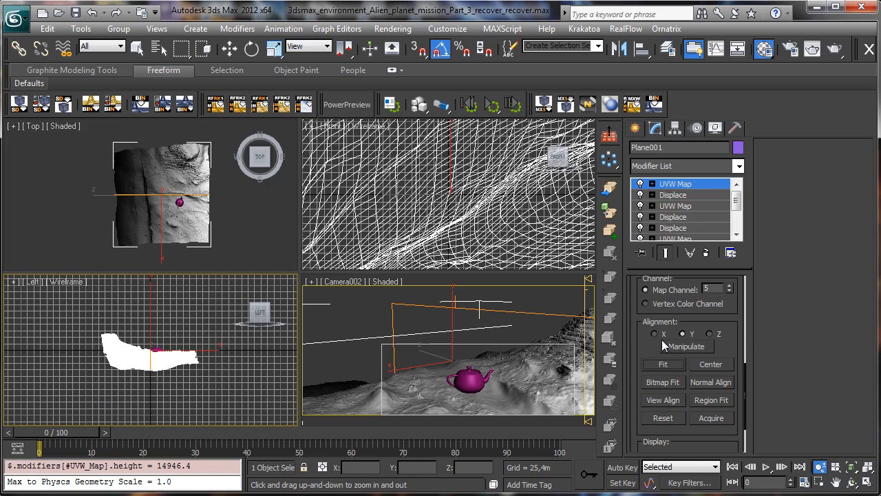
Step: Change the map channel of both the new UVW Map modifier and the Layer 4 gradient ramp to 6
left_click_drag(880, 77, 453, 117)
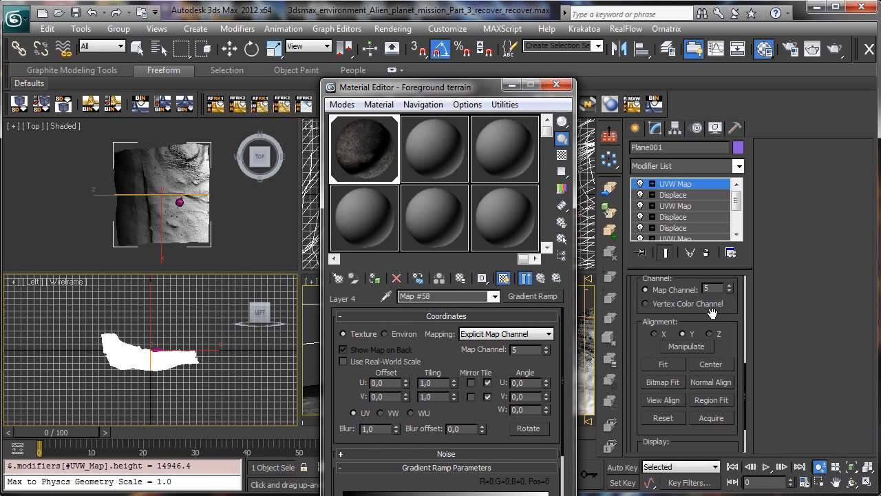
left_click_drag(723, 314, 704, 254)
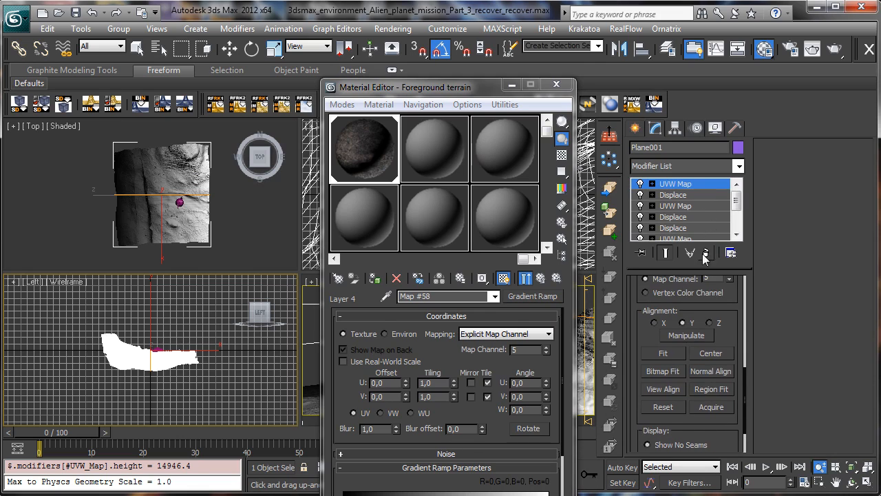
left_click(546, 348)
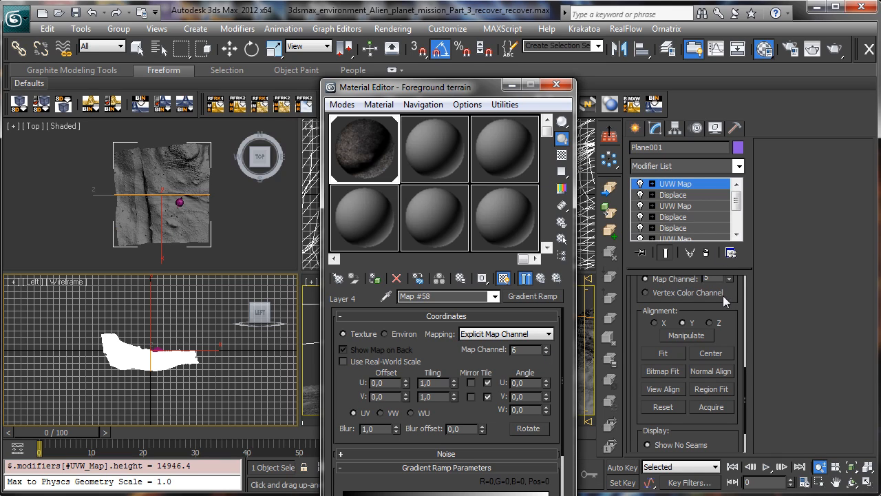
left_click(547, 352)
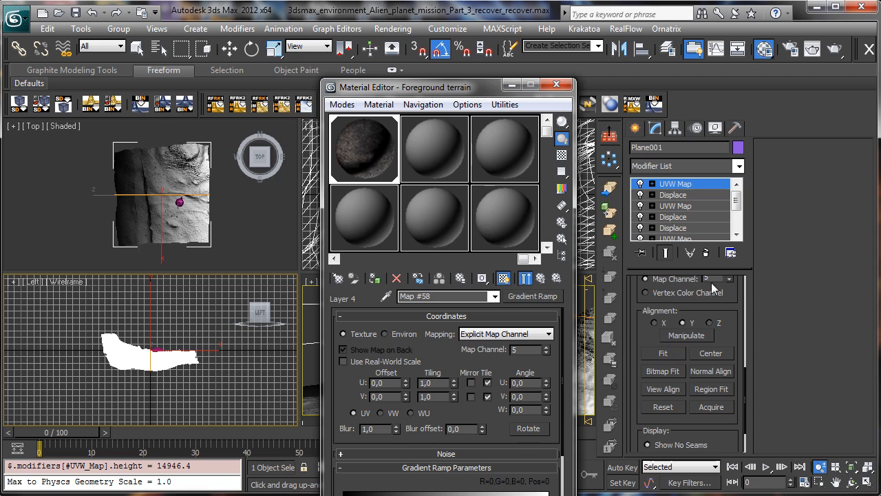
scroll(735, 281, "up", 2)
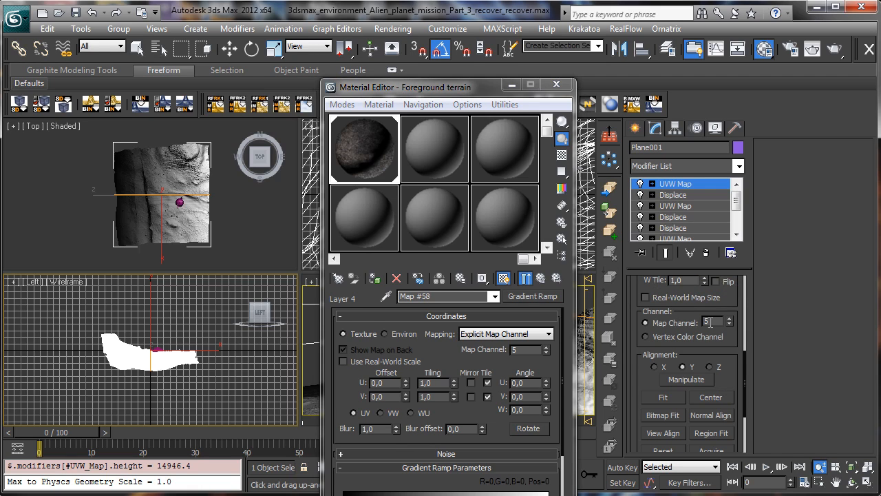
type("6")
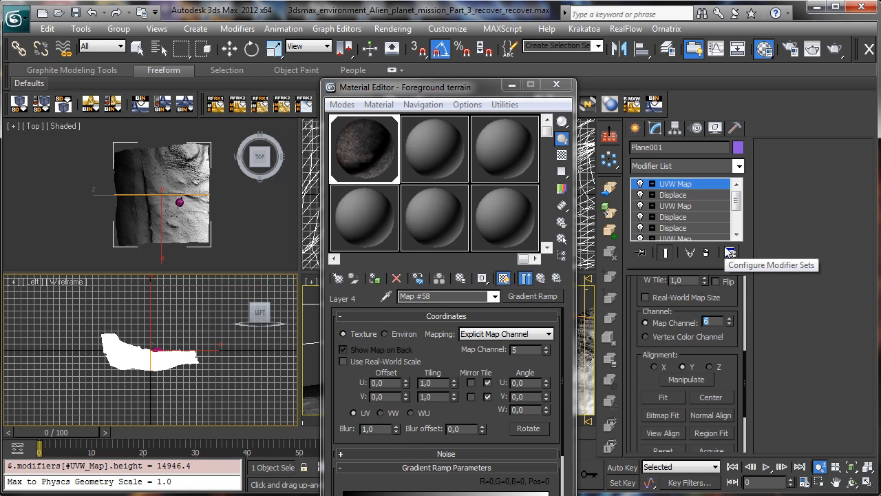
left_click(547, 346)
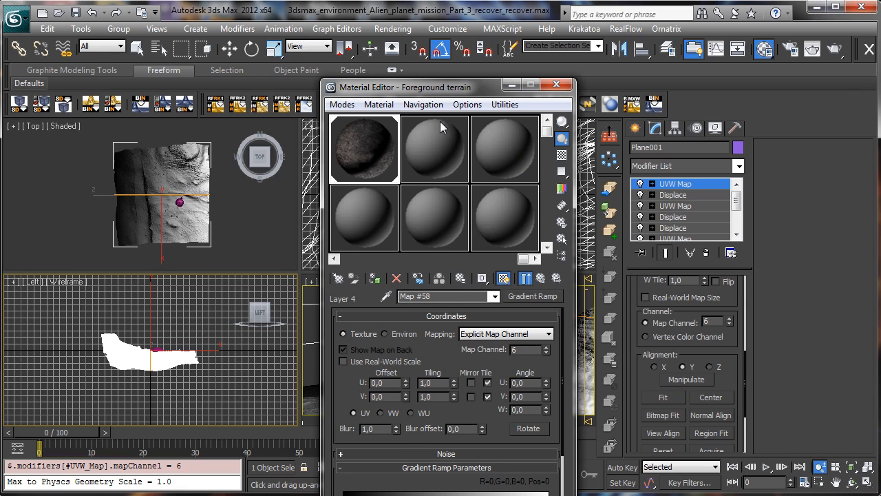
Step: Align the UVW Map gizmo to the X axis and fit it to the terrain plane
left_click_drag(453, 92, 390, 43)
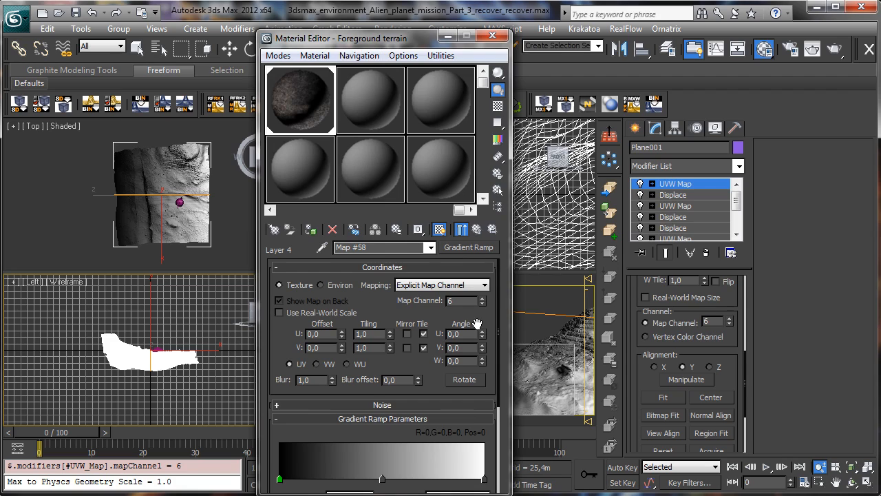
left_click(667, 367)
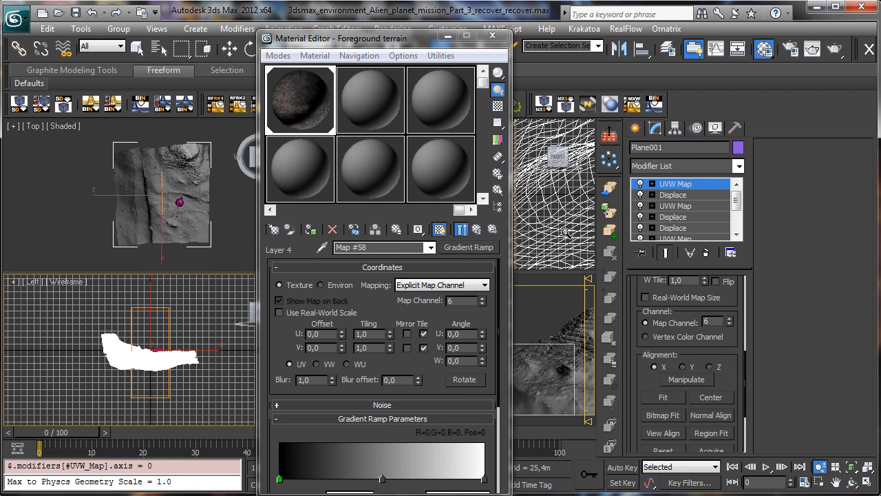
left_click(664, 395)
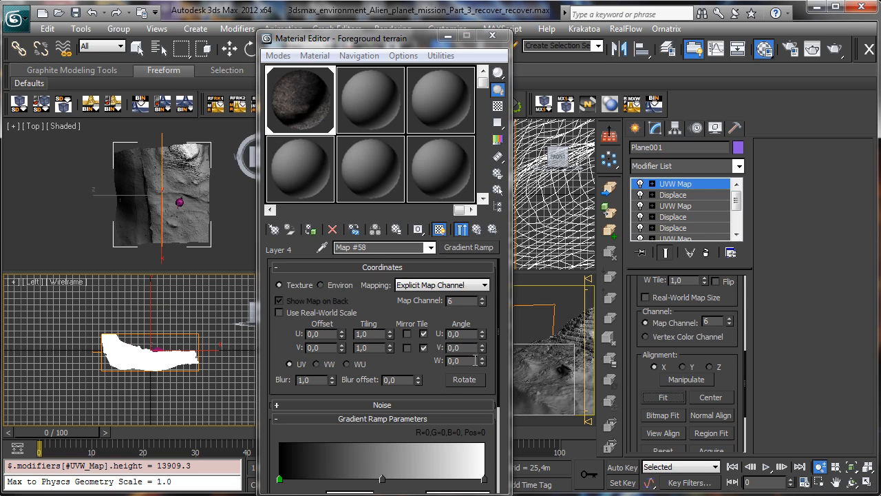
Step: Shift the gradient ramp's middle grey flag toward white, add a black flag at about position 46, and remove the stray flags near the start
left_click_drag(397, 43, 325, 51)
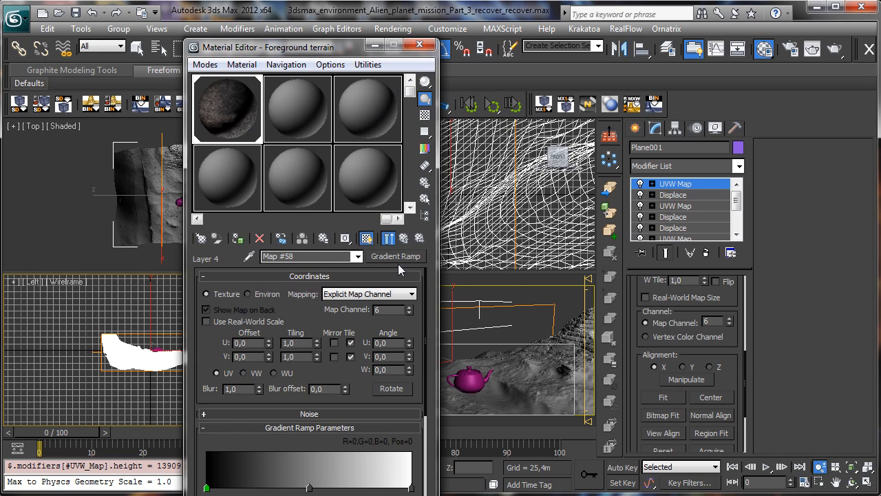
left_click_drag(333, 50, 476, 41)
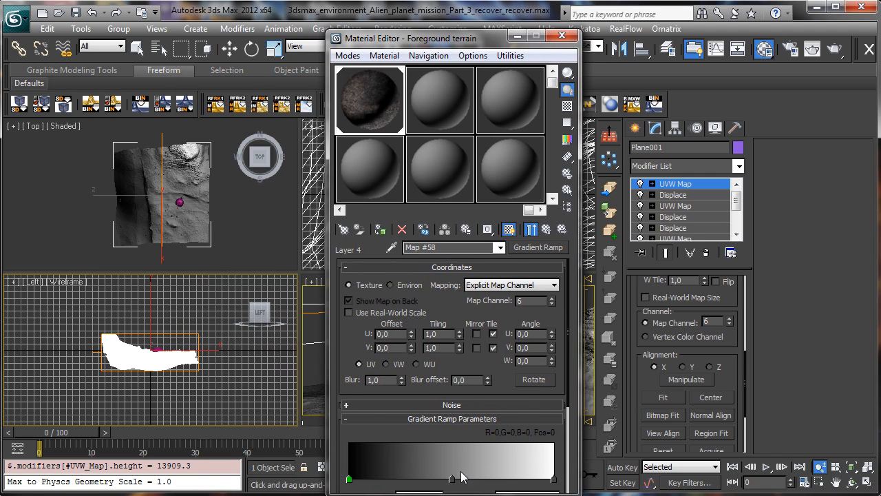
left_click_drag(446, 478, 496, 482)
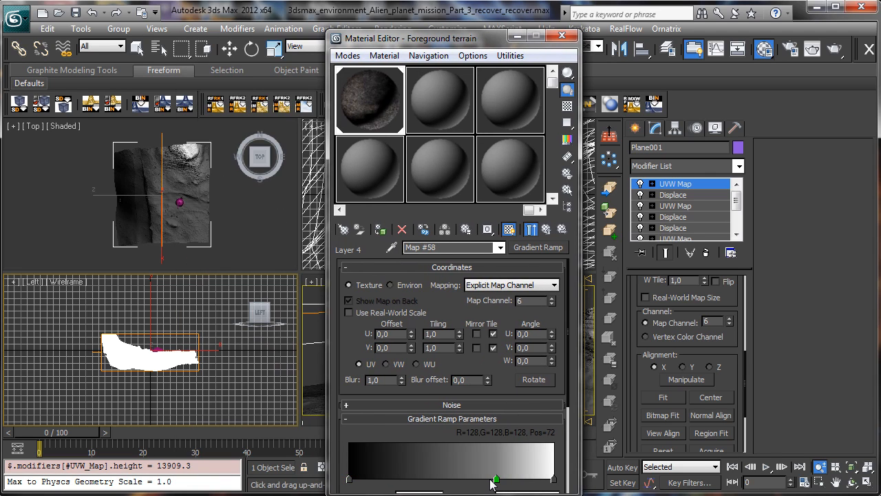
left_click(365, 479)
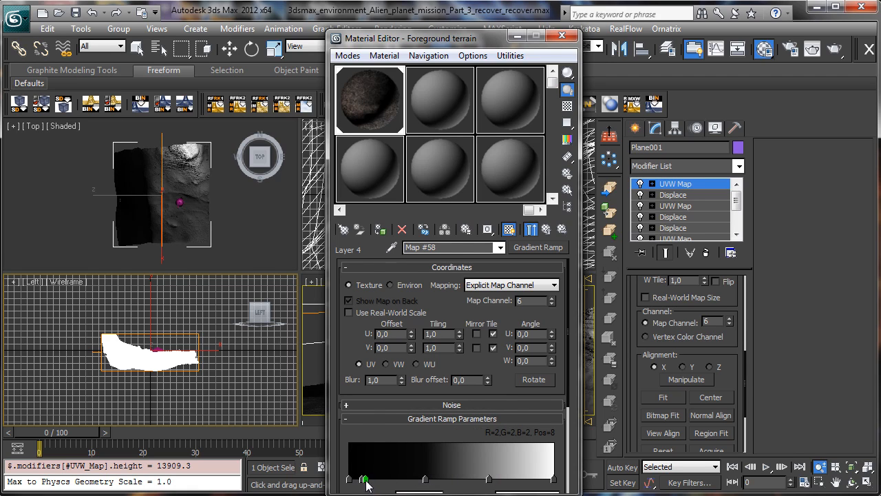
left_click_drag(366, 483, 367, 483)
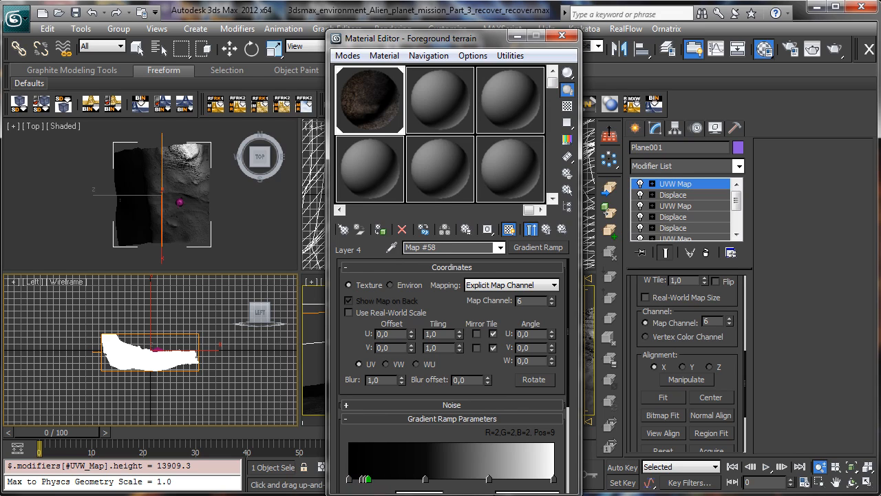
right_click(366, 479)
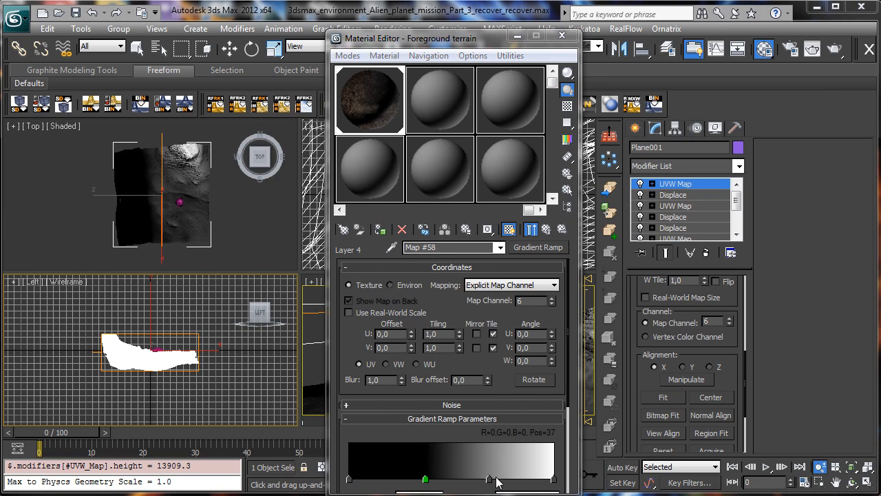
left_click_drag(425, 479, 439, 478)
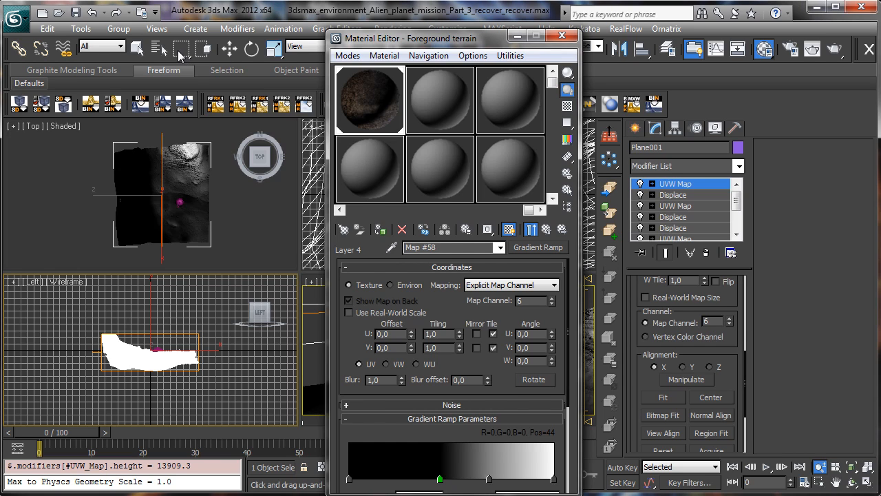
left_click_drag(451, 41, 174, 52)
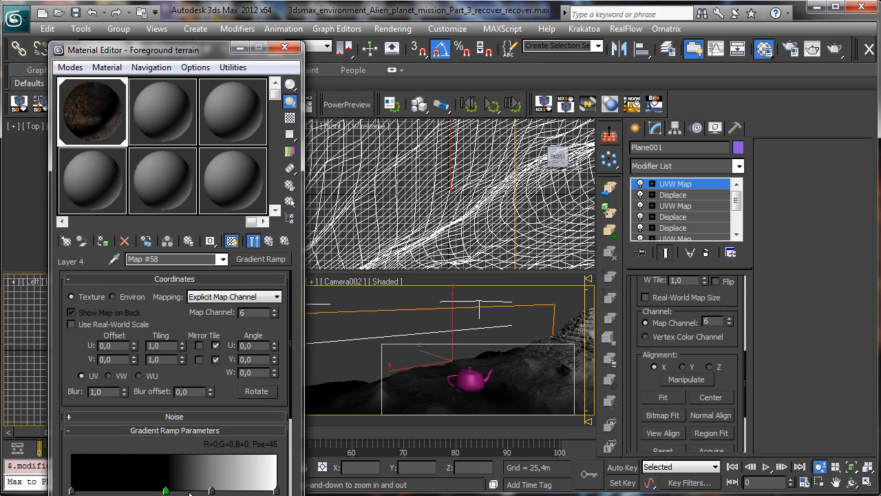
Step: Move the gradient ramp's middle grey flag to position 63 and its black flag to position 53
left_click_drag(211, 491, 190, 491)
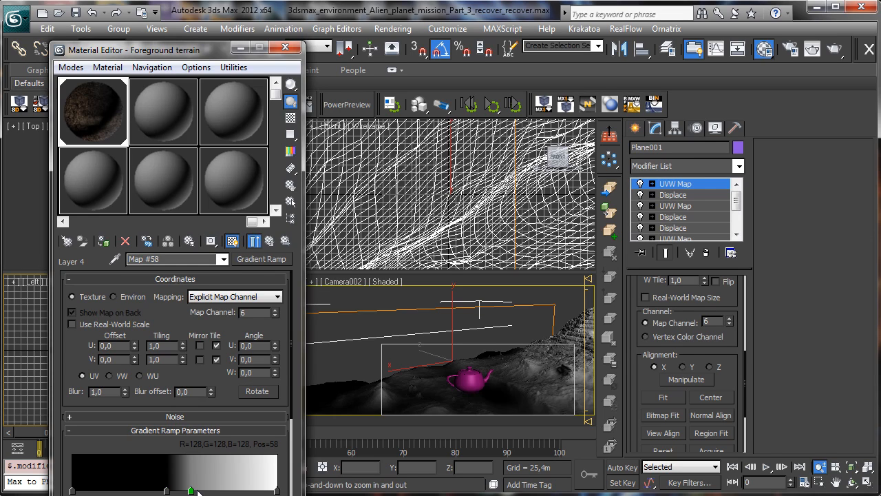
left_click_drag(192, 490, 202, 491)
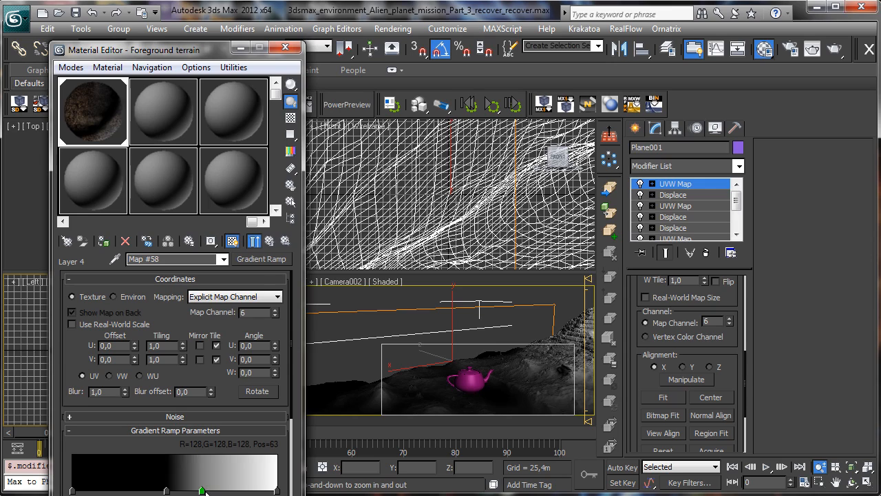
left_click(187, 490)
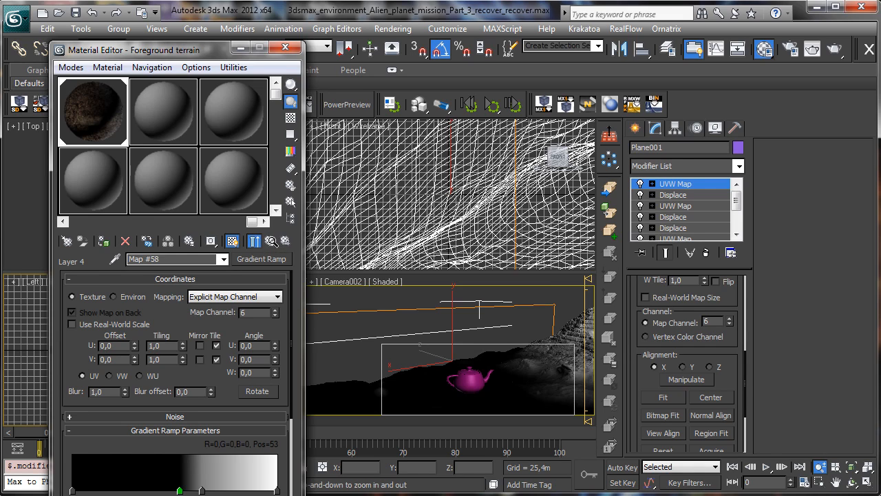
Step: Return to the diffuse composite and set Layer 4's opacity to 50
left_click(269, 242)
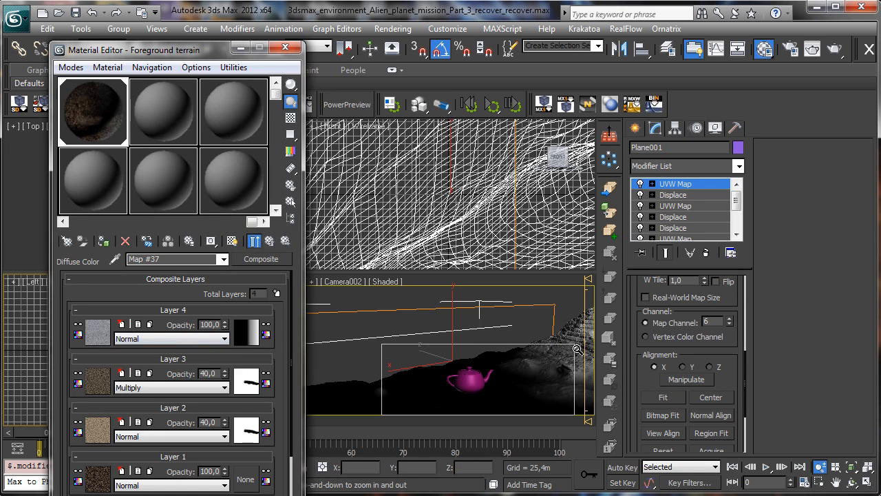
double_click(213, 324)
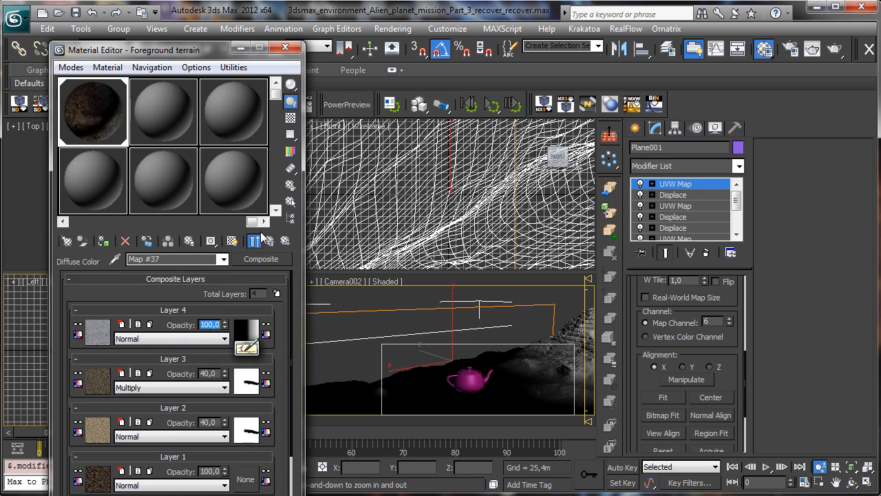
type("50")
key("Return")
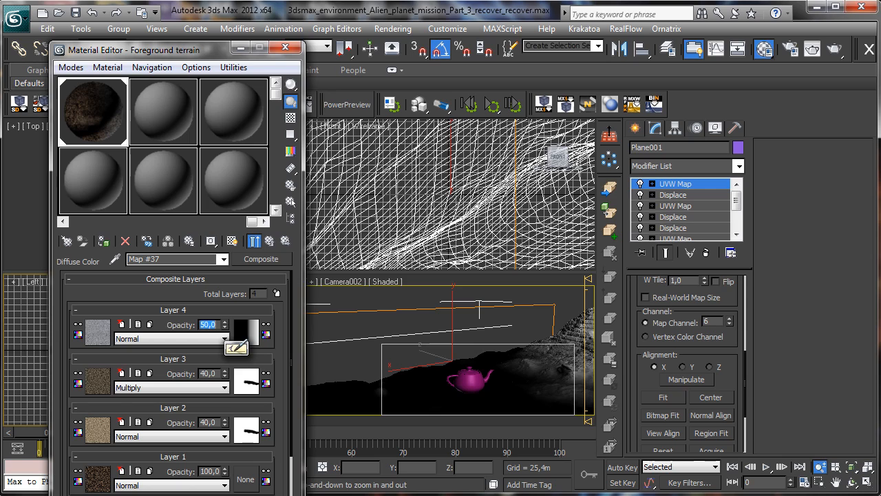
Step: Reshape the render region to cover the hillside on the right side of the Camera002 frame, render it, and put the result away
right_click(465, 312)
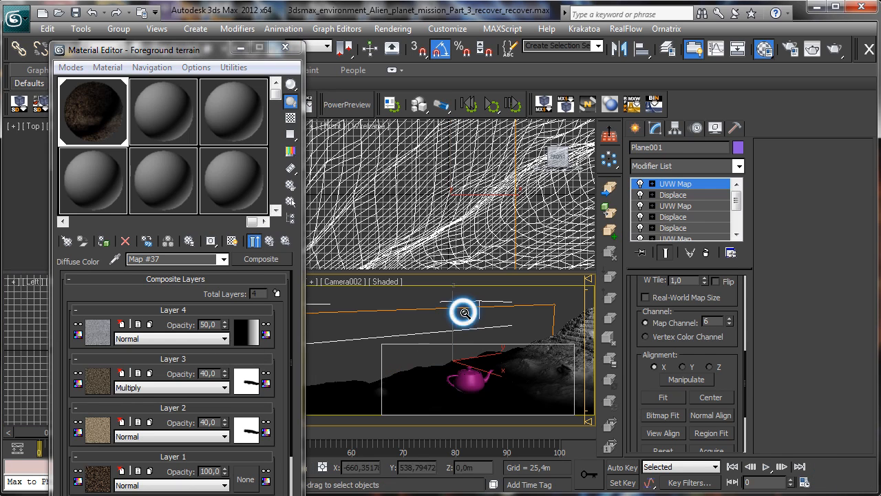
left_click(813, 53)
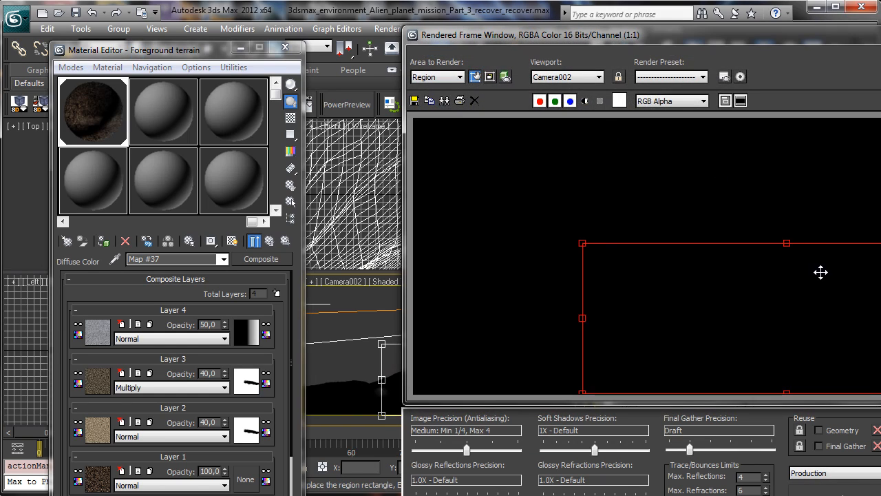
left_click_drag(821, 272, 432, 76)
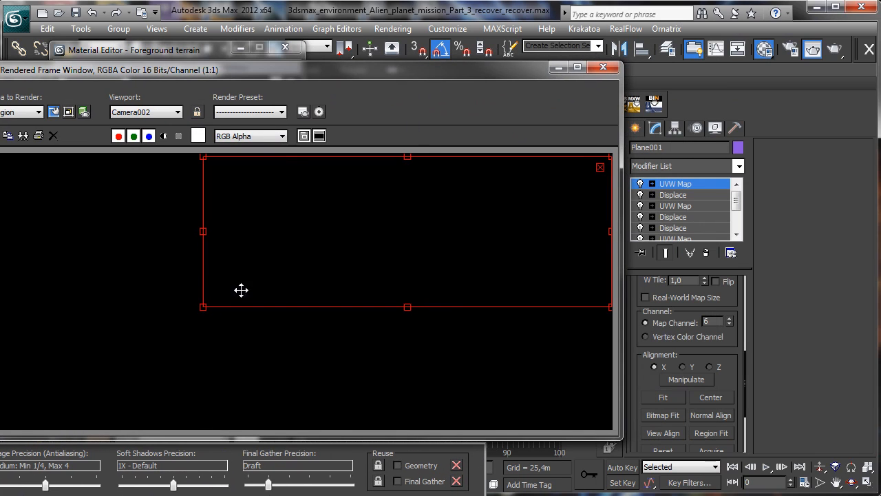
left_click_drag(205, 309, 384, 427)
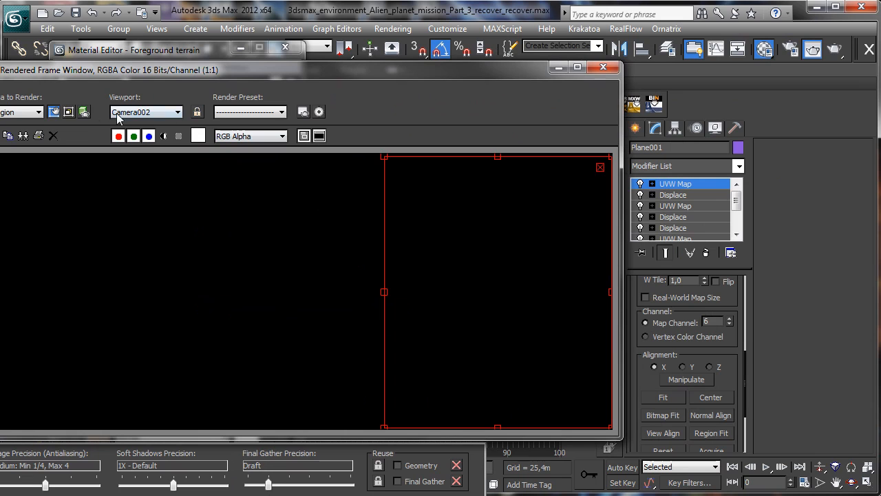
left_click(53, 111)
left_click(835, 50)
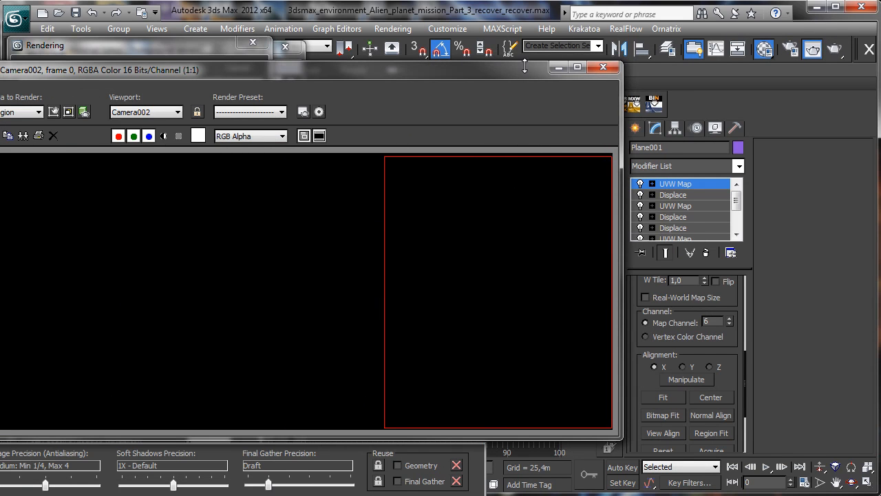
left_click_drag(461, 77, 643, 61)
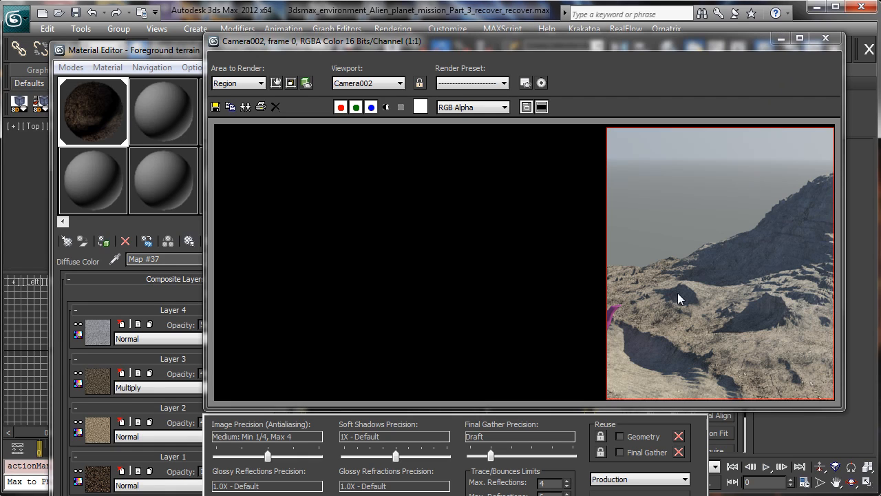
left_click(781, 38)
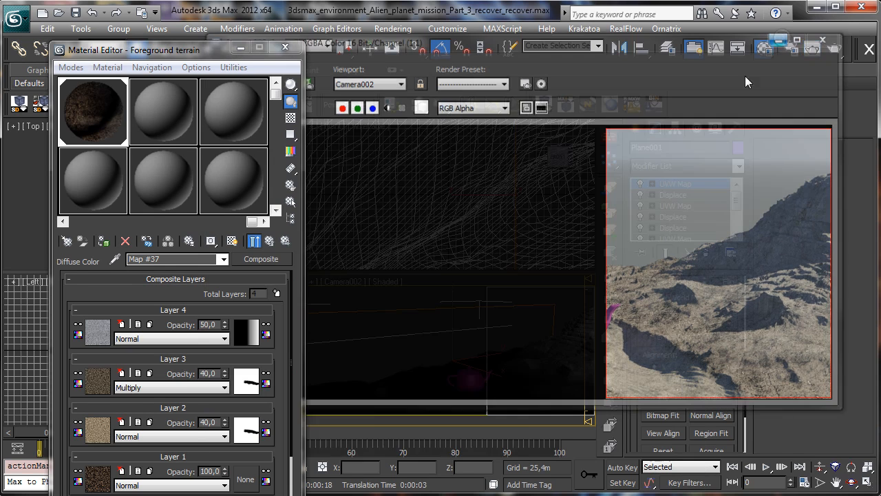
Step: Shift the black and grey flags of Layer 4's gradient ramp mask further toward white, roughly three-fifths and three-quarters along the ramp
left_click(246, 332)
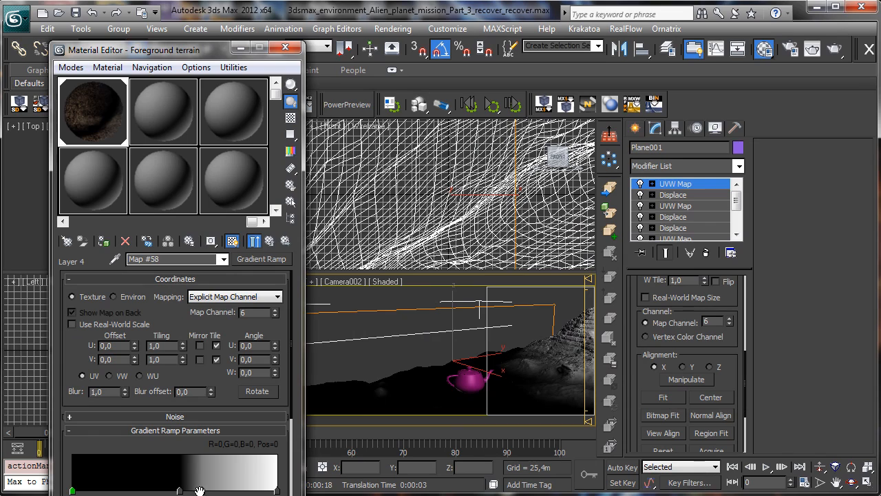
left_click_drag(204, 489, 201, 490)
left_click(230, 490)
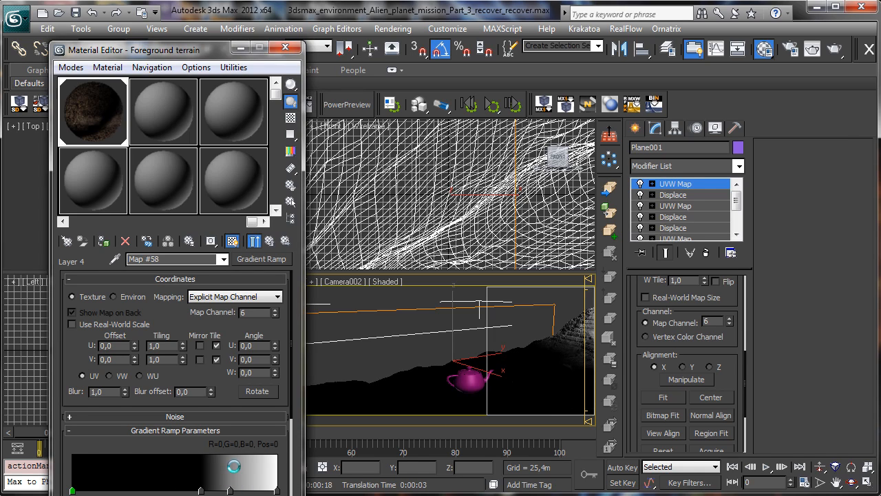
left_click(259, 242)
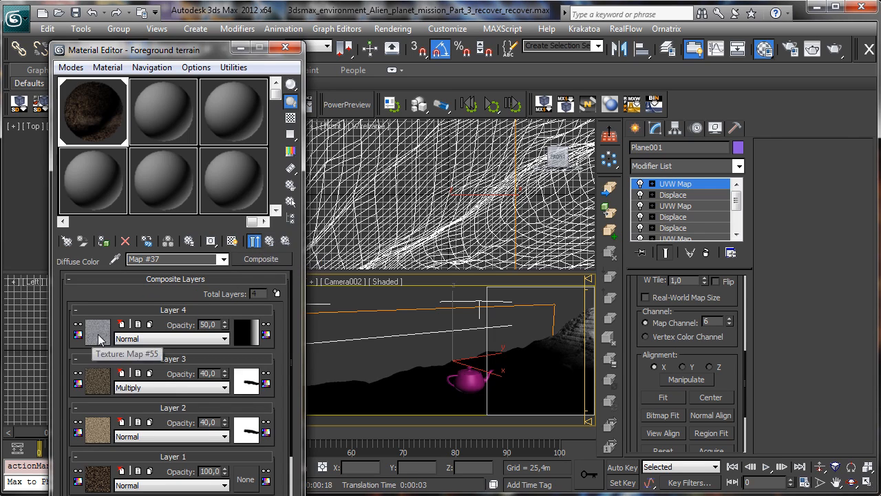
Step: Set the U and V tiling of Layer 4's Granite_01 substance to 5 and display the map on the terrain in the viewport
left_click(101, 335)
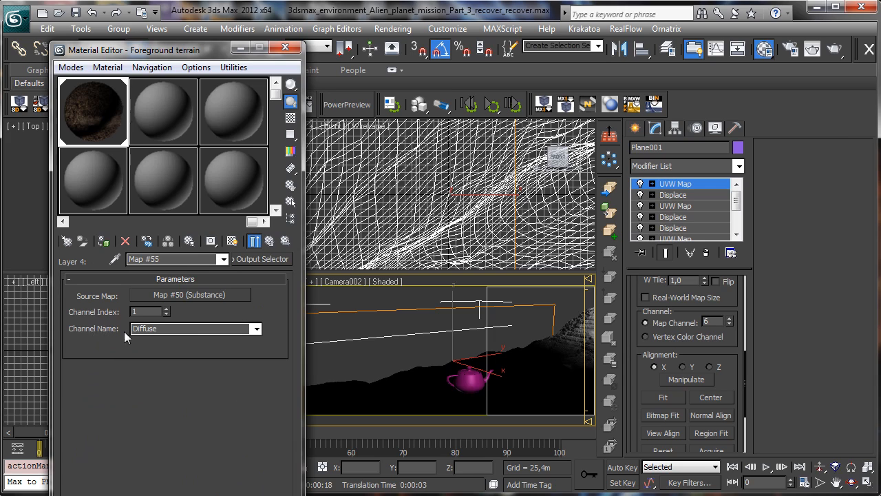
left_click(199, 294)
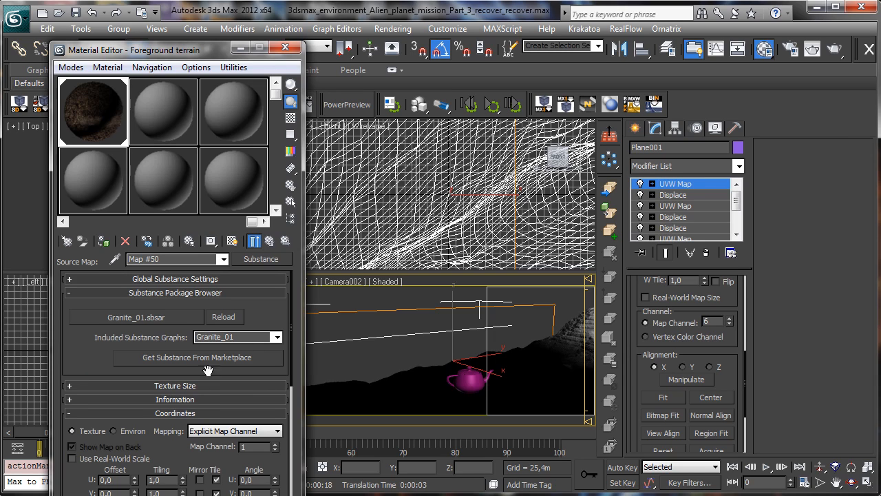
left_click_drag(223, 368, 221, 286)
double_click(155, 398)
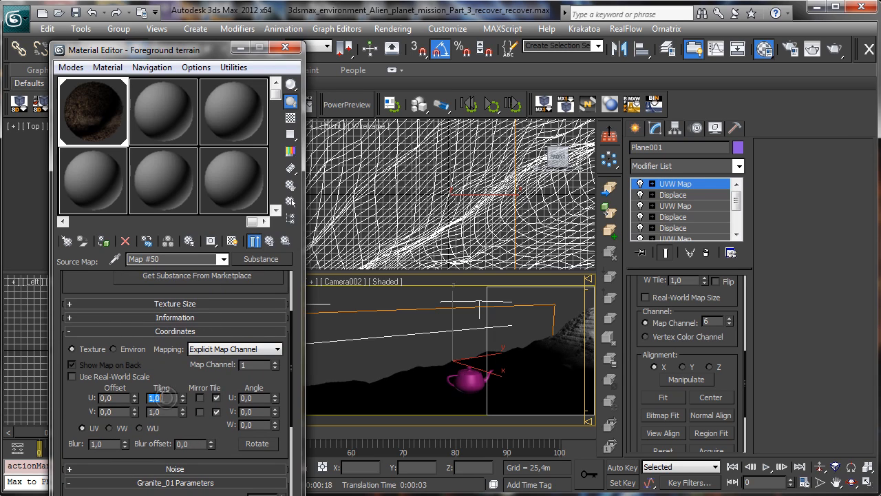
type("5")
key("Return")
double_click(170, 412)
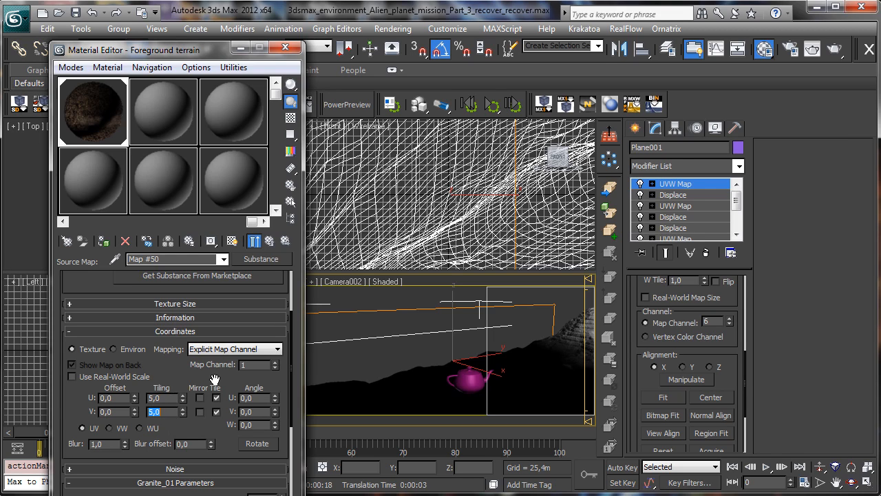
left_click(232, 241)
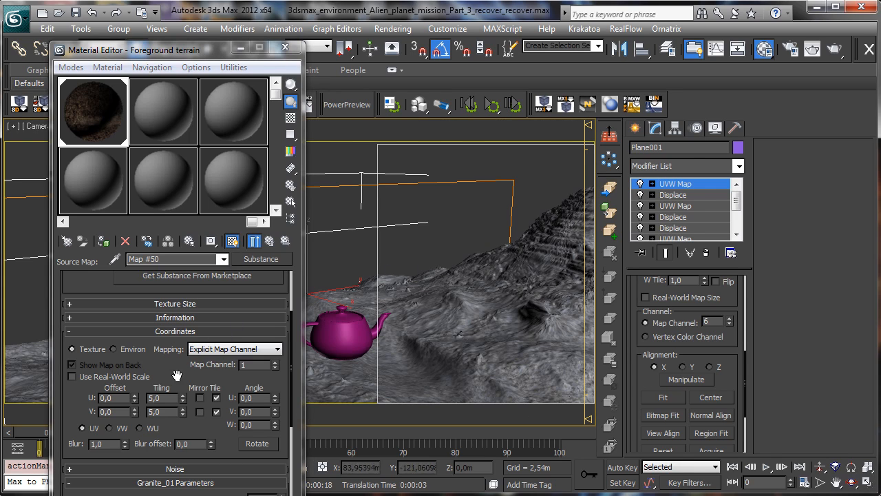
Step: Raise the Granite_01 substance's Roughness to 1,0
left_click_drag(177, 375, 181, 187)
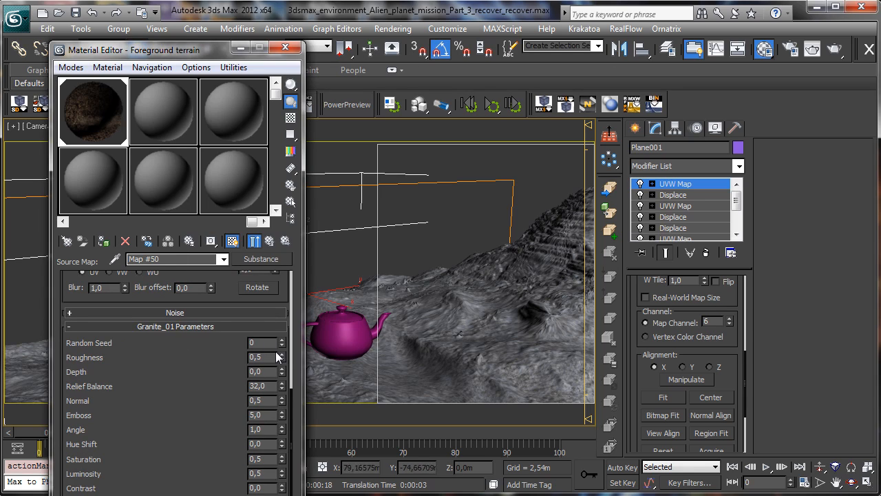
left_click_drag(279, 357, 274, 325)
left_click_drag(285, 360, 287, 341)
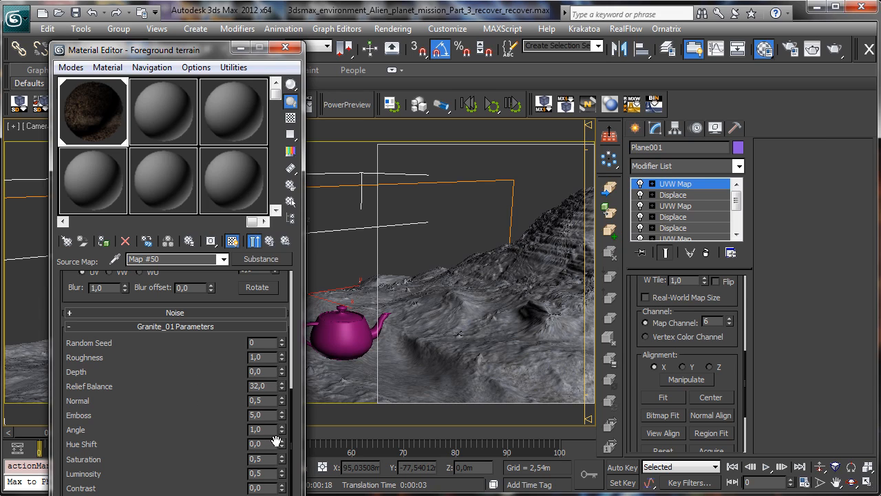
Step: Raise the Granite_01 substance's Saturation to 0,73, then reduce it to leave a subtler colour tint
left_click_drag(281, 429, 279, 418)
left_click_drag(289, 454, 288, 457)
left_click_drag(282, 457, 285, 465)
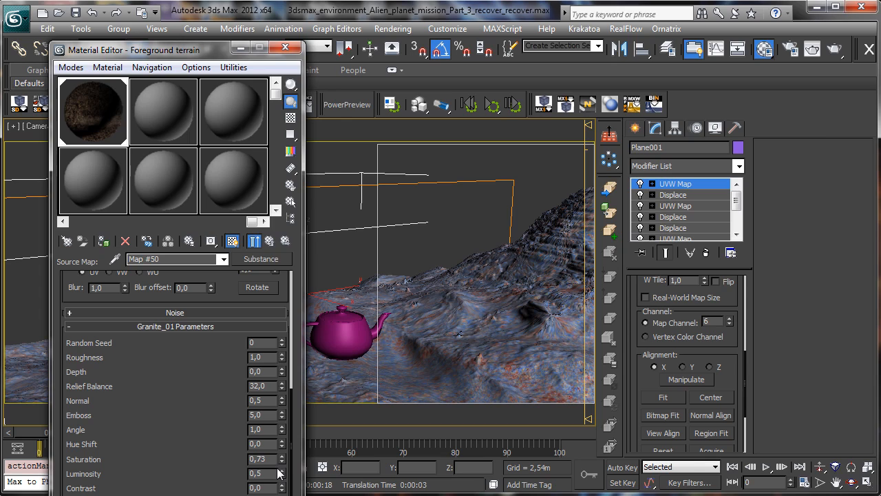
left_click(282, 461)
Step: Reopen the Granite_01 source map and set both its U and V tiling to 10
left_click(262, 258)
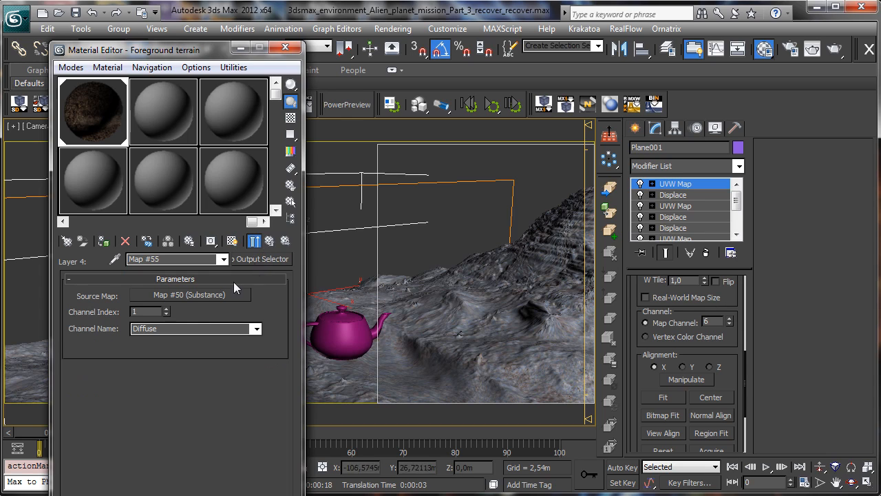
left_click(205, 294)
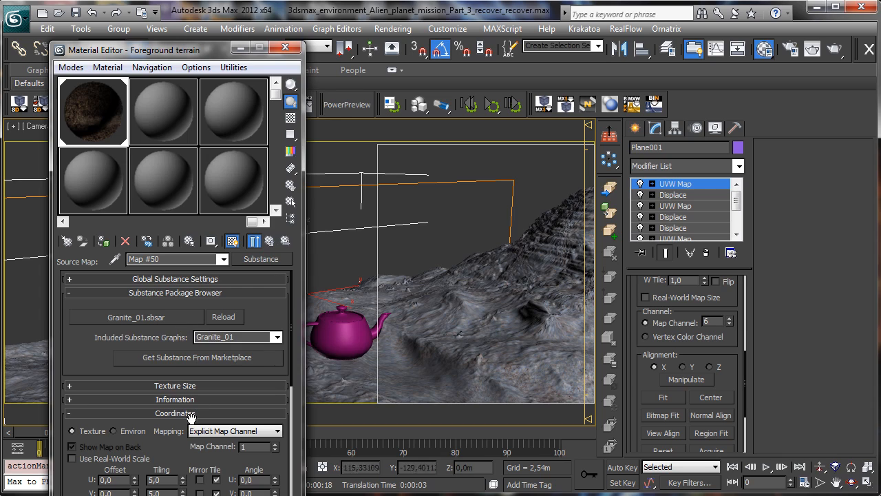
left_click(169, 479)
type("10")
key("Return")
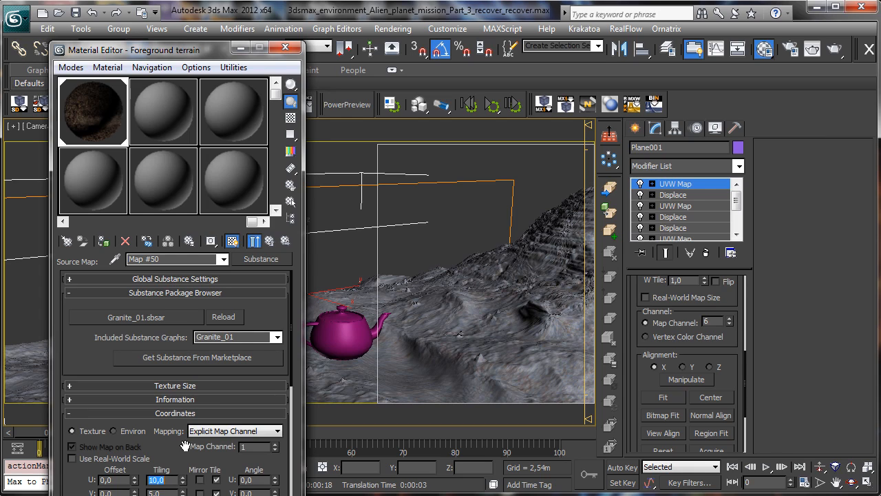
key("Tab")
type("1")
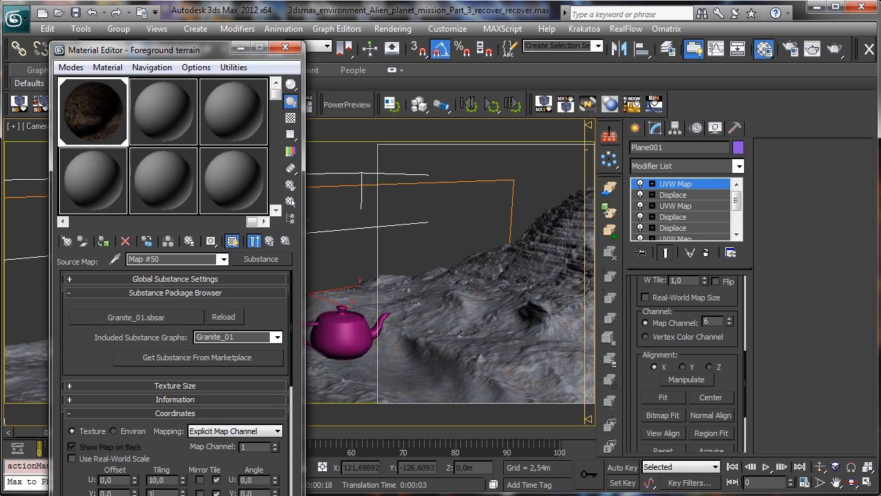
type("0")
key("Return")
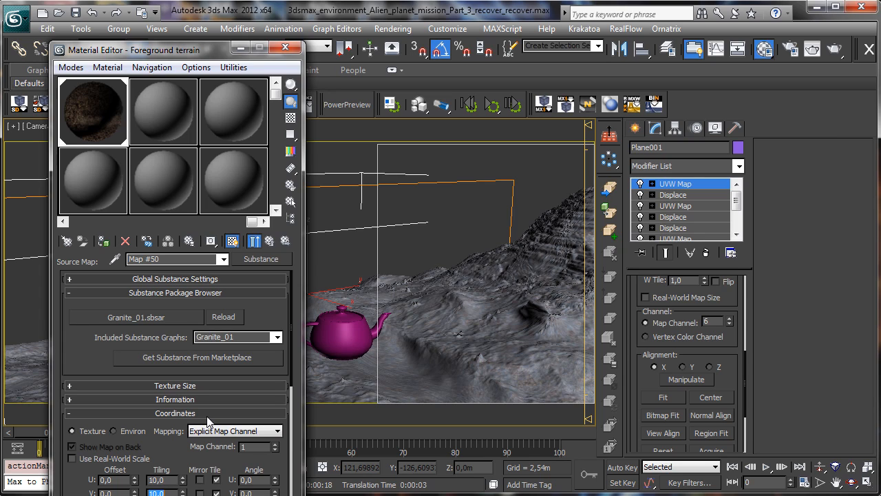
Step: Switch the Granite_01 texture size to Absolute and set its width and height to 4096
left_click(152, 386)
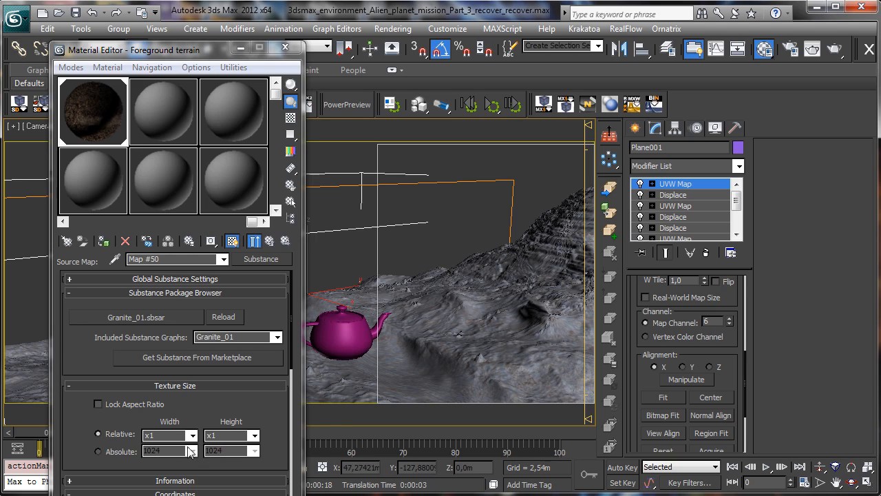
left_click(108, 453)
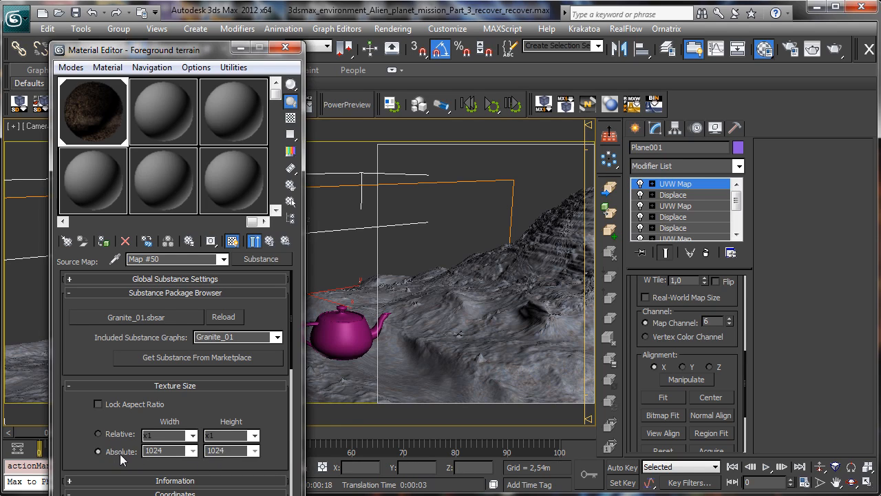
left_click(193, 451)
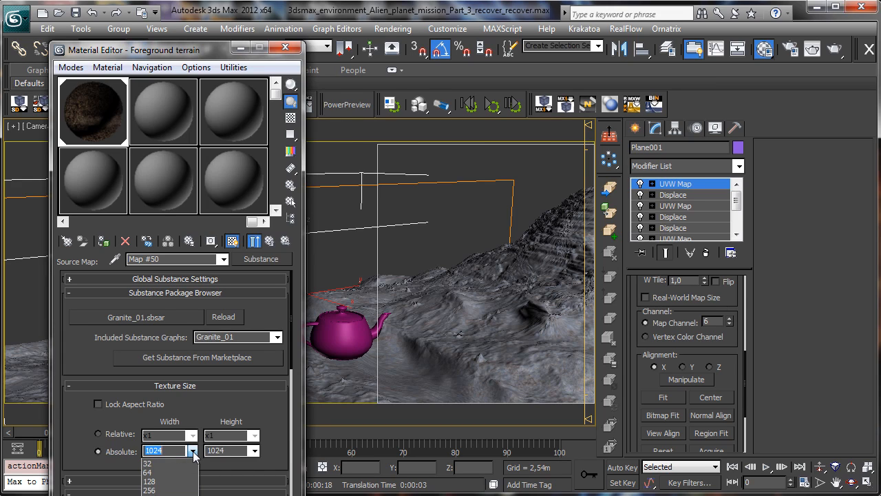
left_click(172, 495)
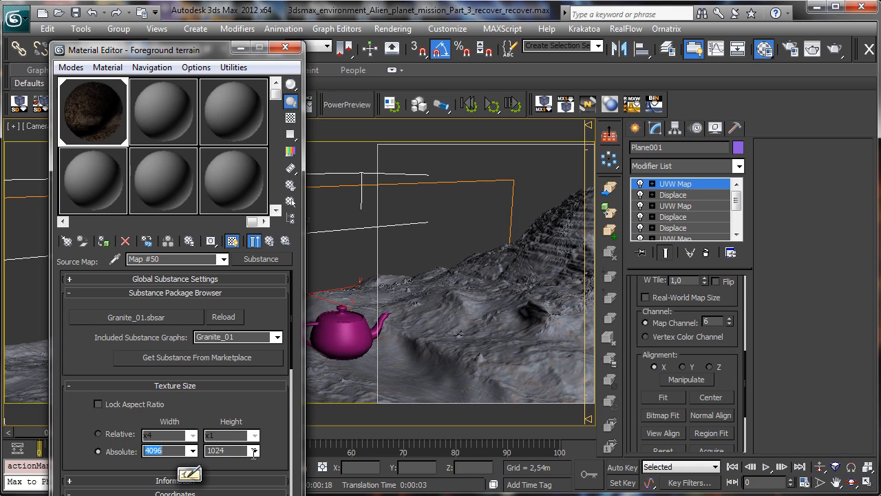
left_click(254, 451)
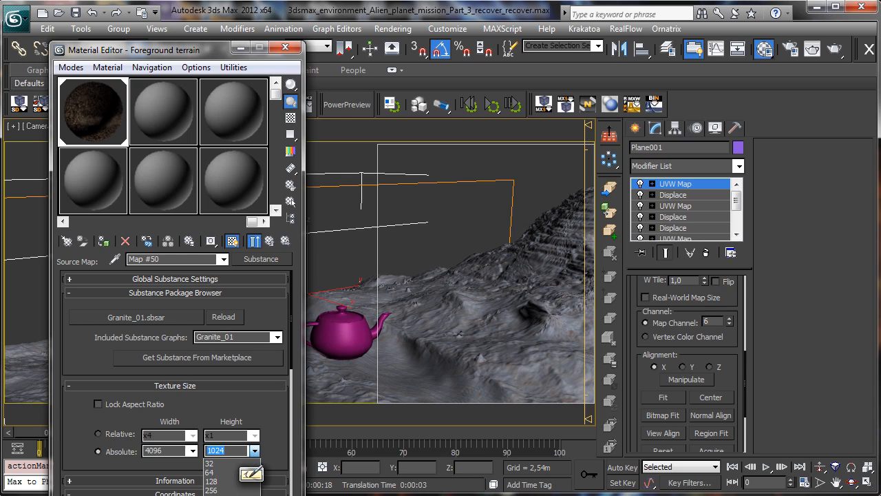
left_click(234, 485)
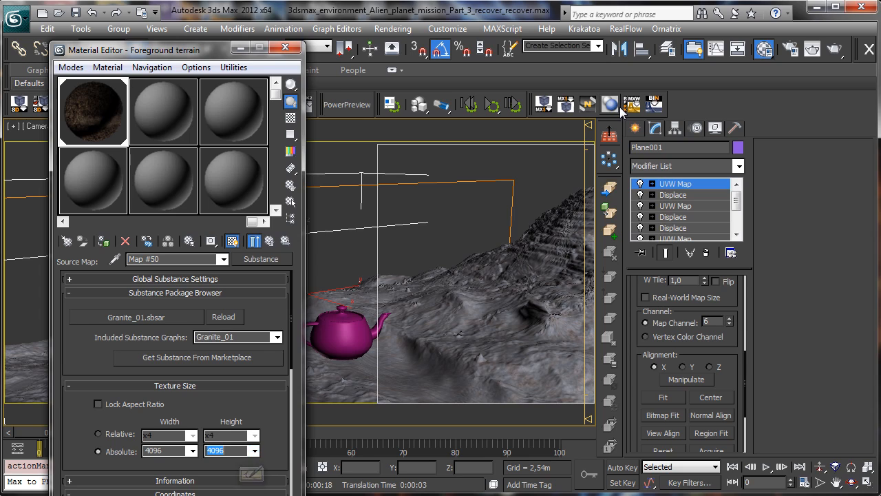
Step: Return to the Composite map, close the material editor and test-render the Camera002 region to review the terrain's granite layer
left_click(269, 241)
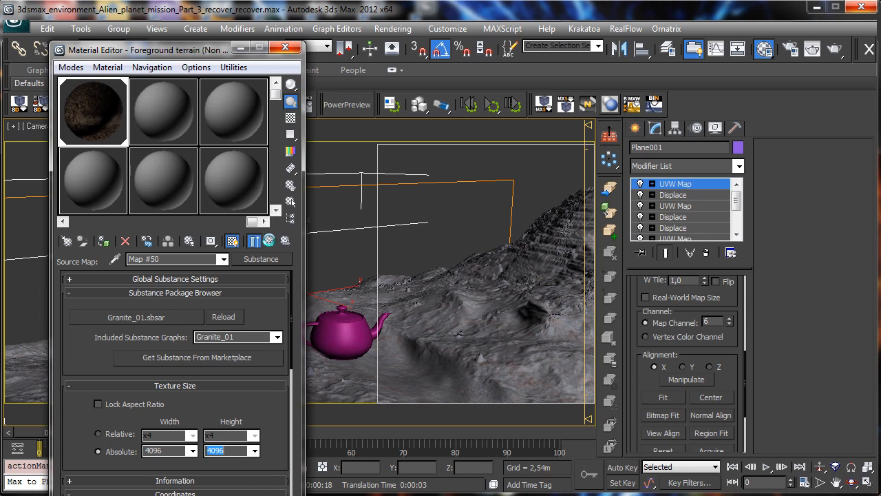
left_click(269, 243)
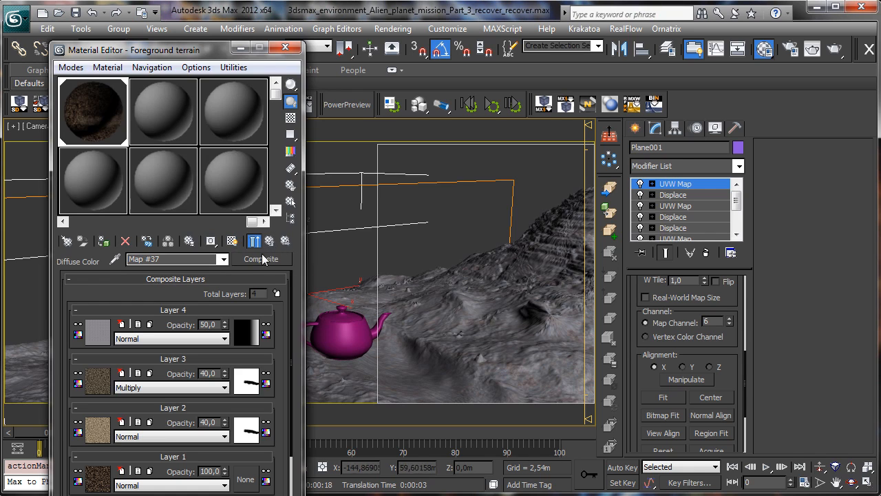
left_click(285, 47)
left_click(834, 48)
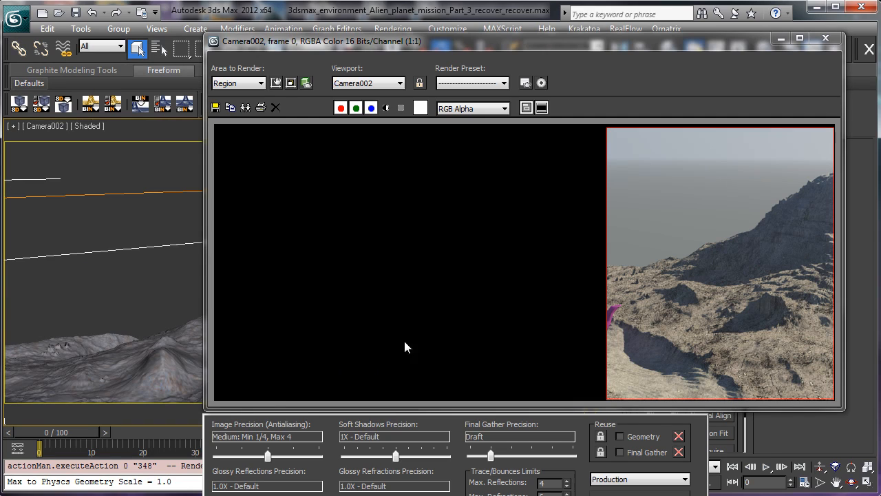
left_click(780, 40)
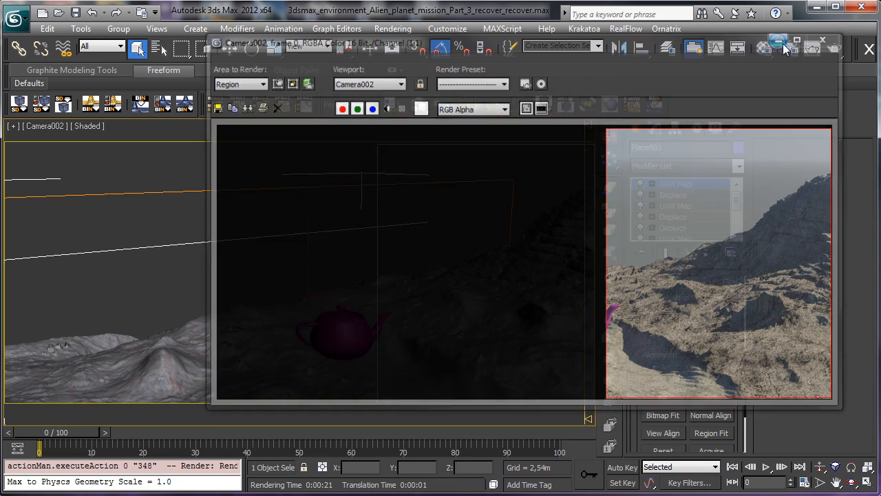
Step: Hide the magenta teapot standing on the terrain
left_click(374, 310)
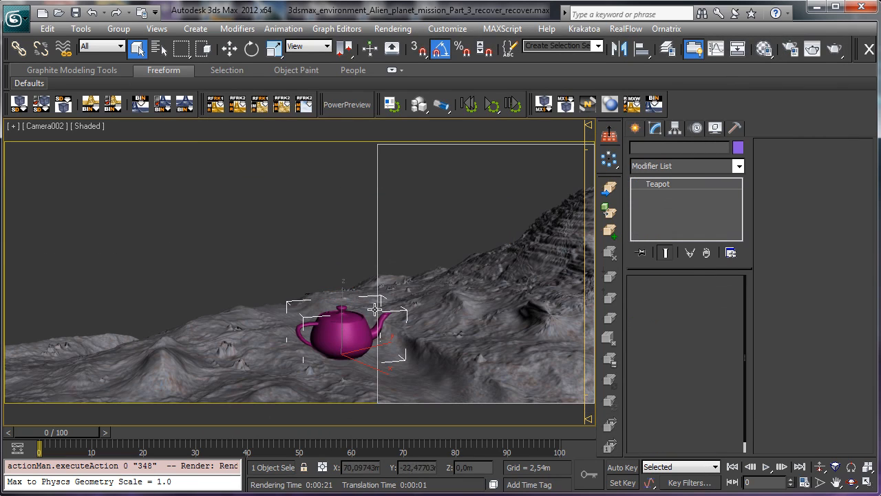
left_click(714, 128)
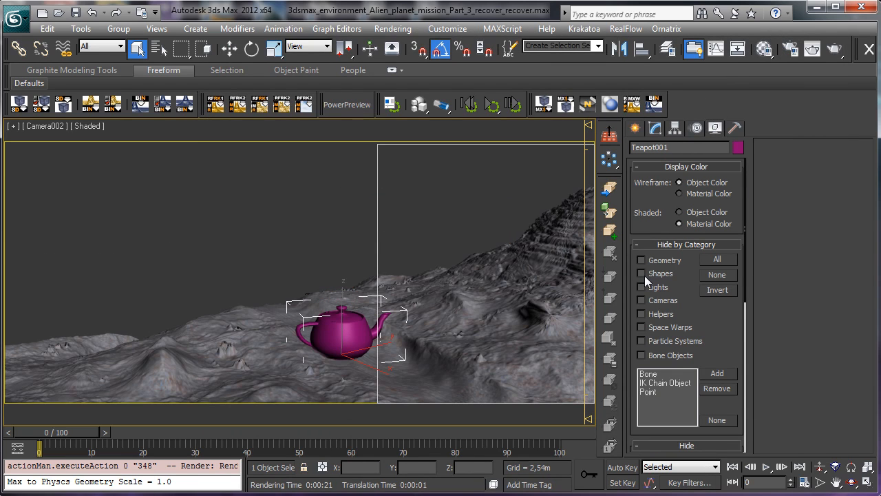
scroll(704, 325, "down", 5)
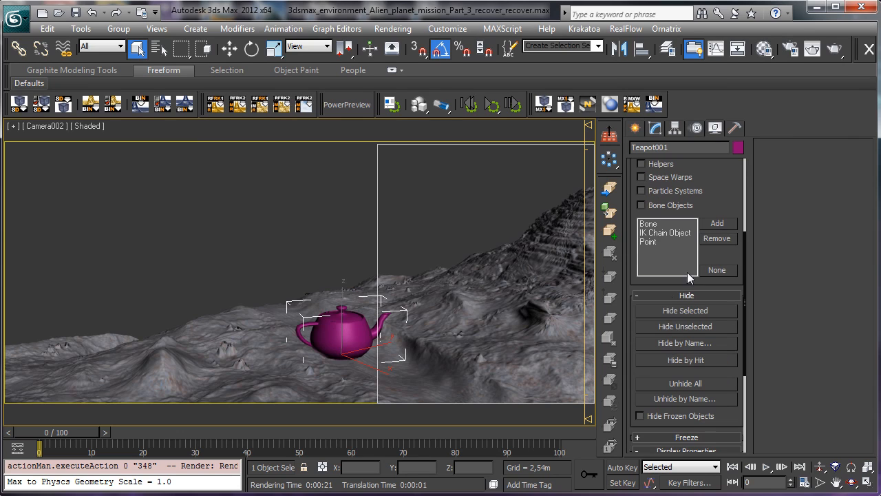
left_click(674, 310)
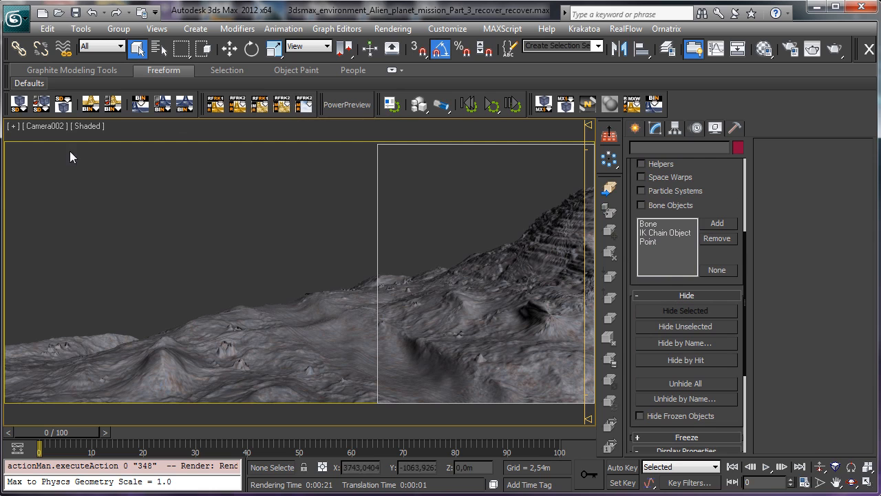
Step: Isolate the foreground terrain plane, Plane001, and exit isolation mode again
left_click(231, 334)
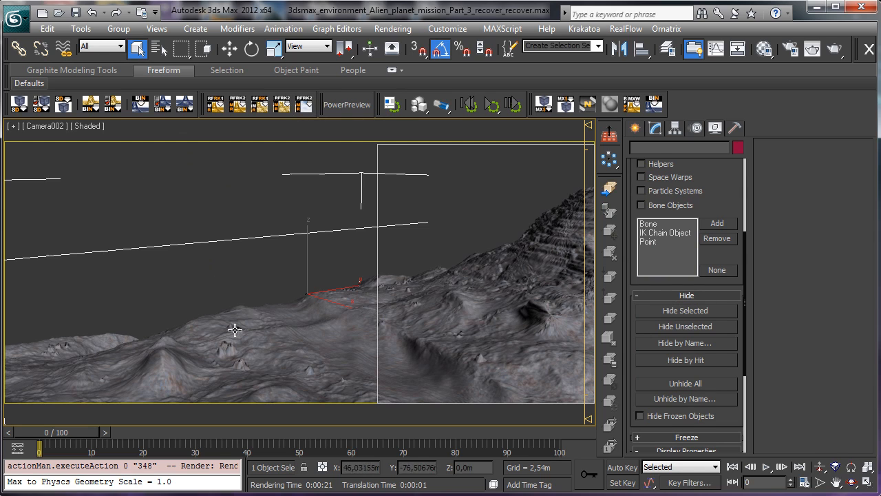
left_click(81, 29)
left_click(110, 132)
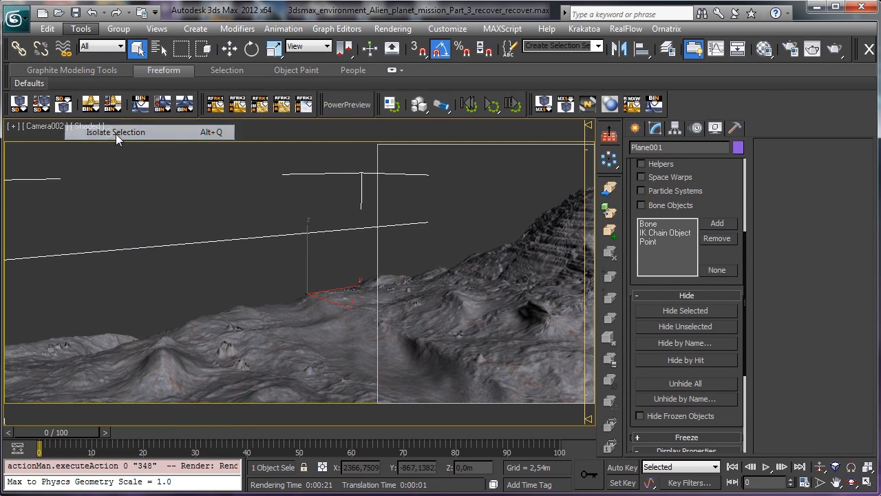
left_click(128, 168)
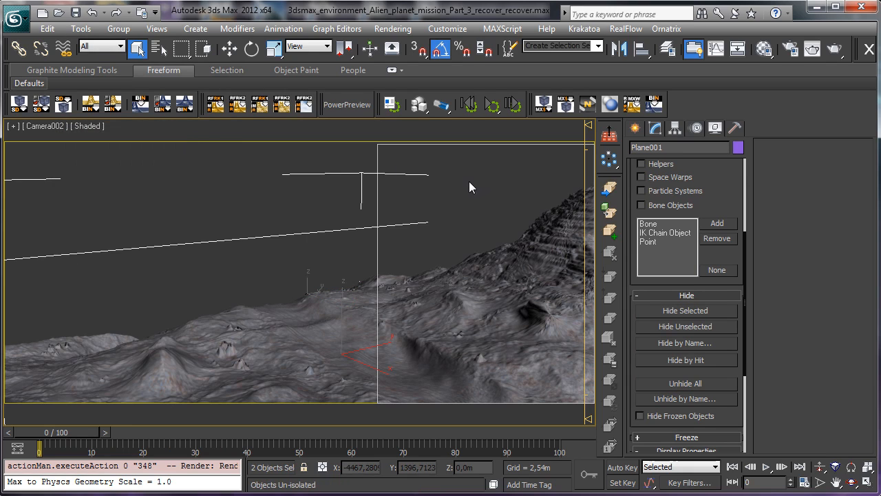